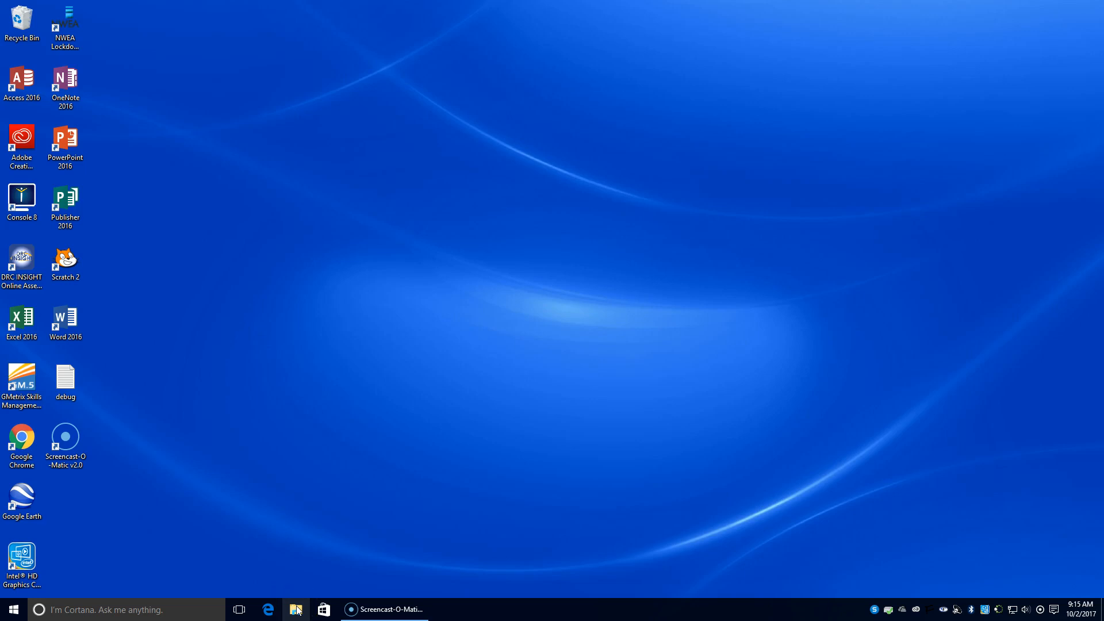
In File Explorer, go to the INFO TECH folder on the shared public P: drive.
{"action": "left_click", "coordinate": [296, 609]}
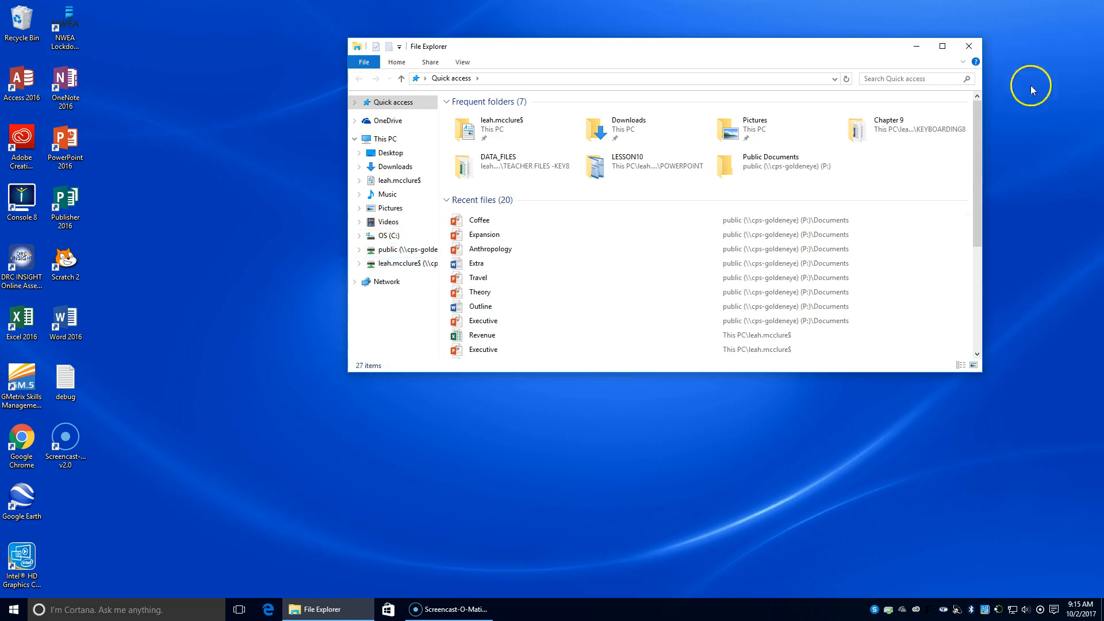
{"action": "left_click", "coordinate": [967, 46]}
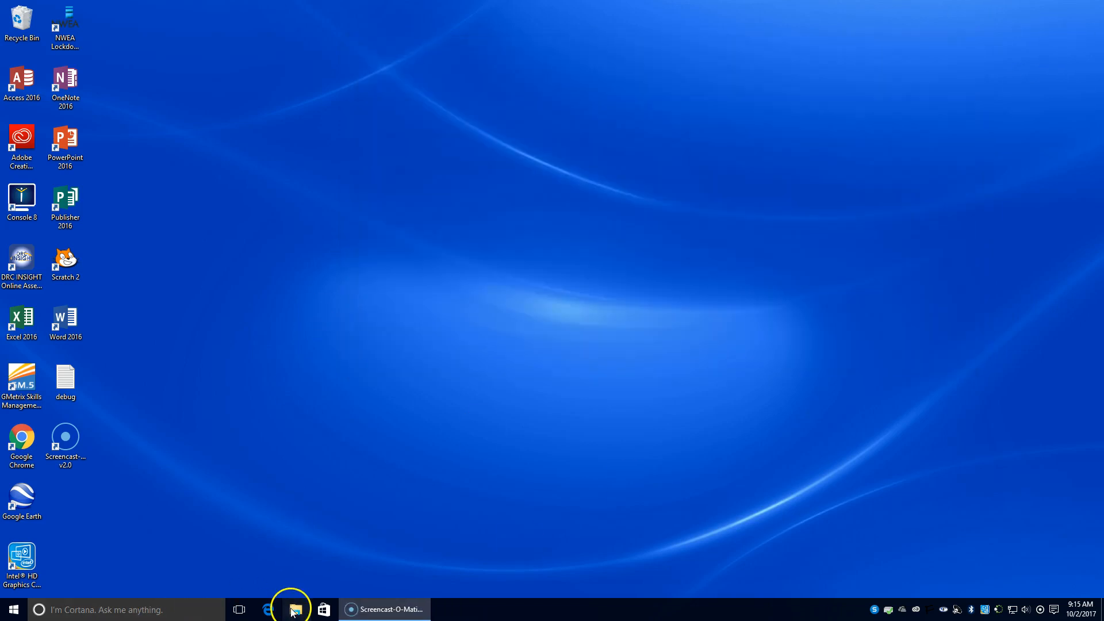
{"action": "left_click", "coordinate": [293, 610]}
{"action": "left_click", "coordinate": [393, 252]}
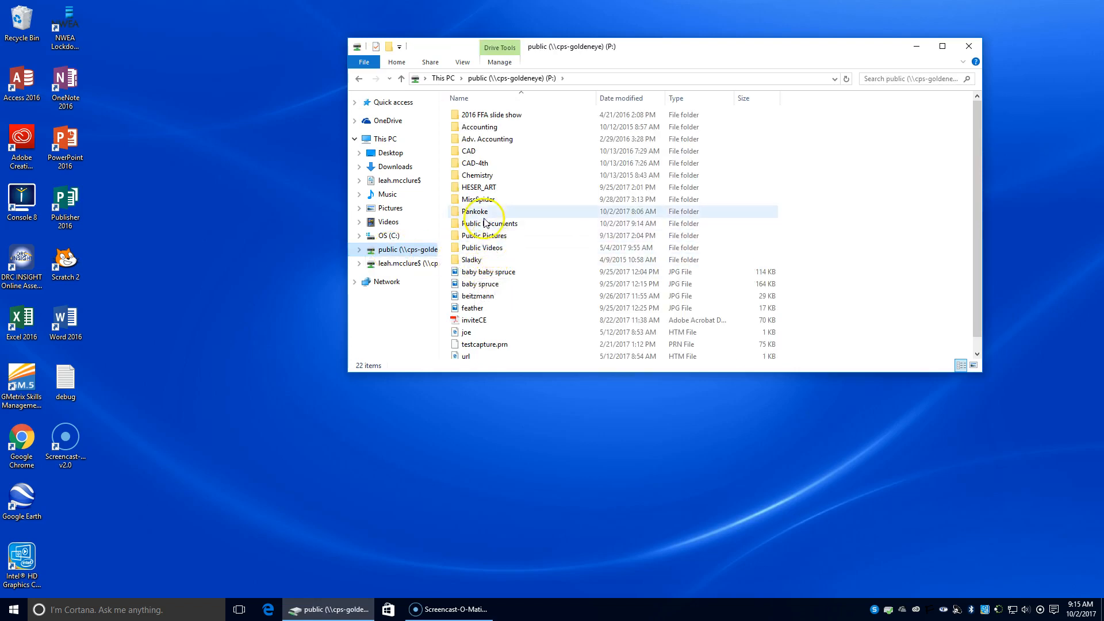
{"action": "double_click", "coordinate": [468, 212]}
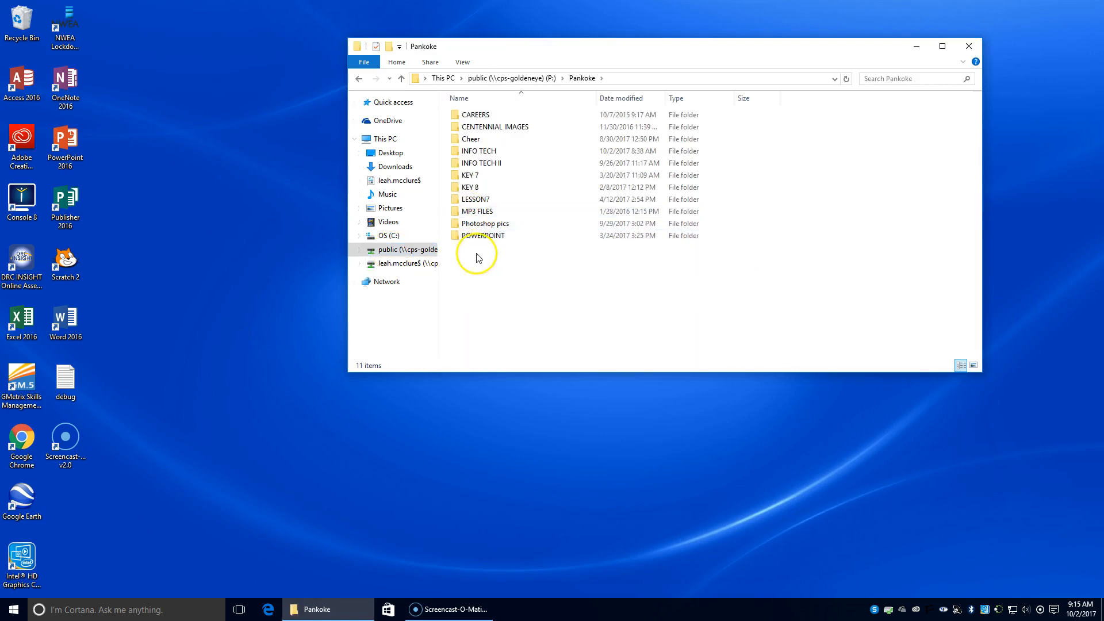
{"action": "double_click", "coordinate": [478, 151]}
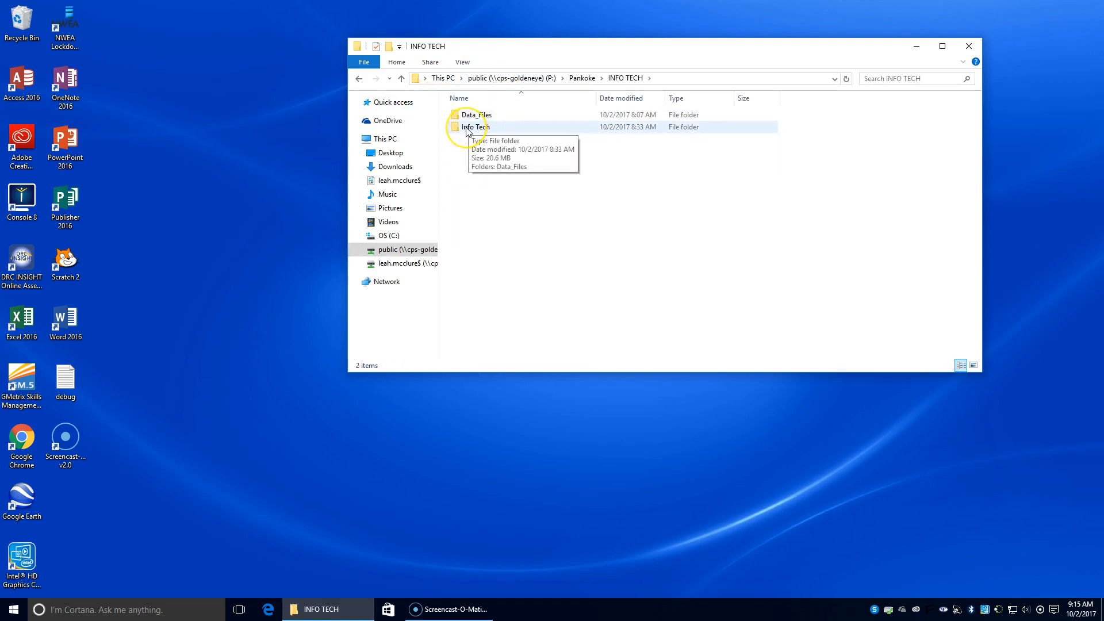
Delete the stray Info Tech subfolder from INFO TECH.
{"action": "double_click", "coordinate": [467, 129]}
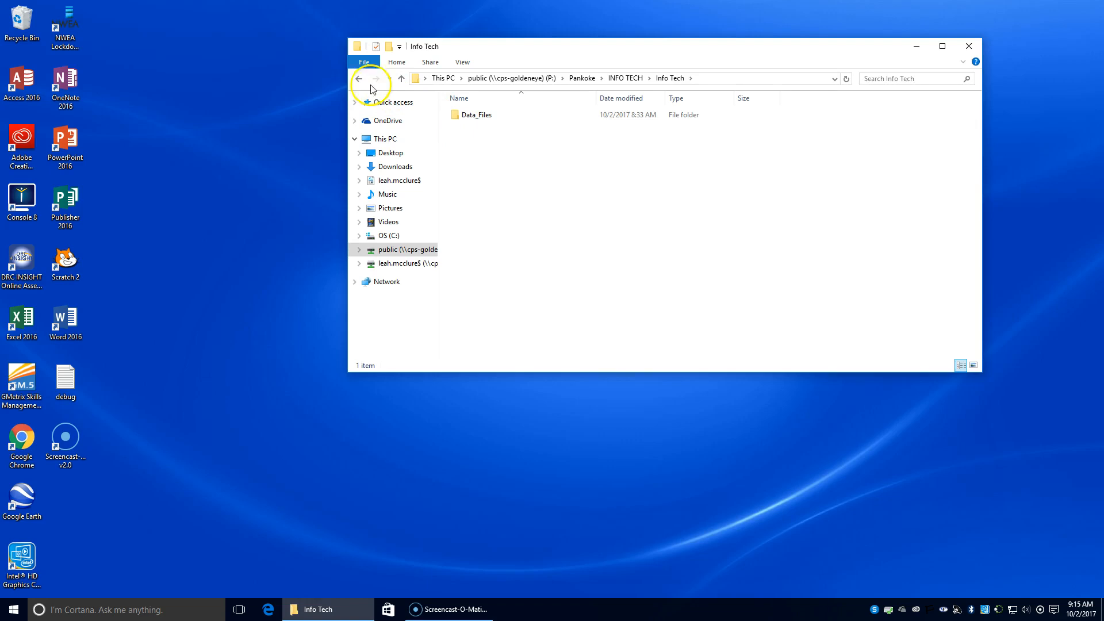
{"action": "left_click", "coordinate": [359, 78]}
{"action": "right_click", "coordinate": [480, 133]}
{"action": "left_click", "coordinate": [507, 289]}
{"action": "left_click", "coordinate": [592, 352]}
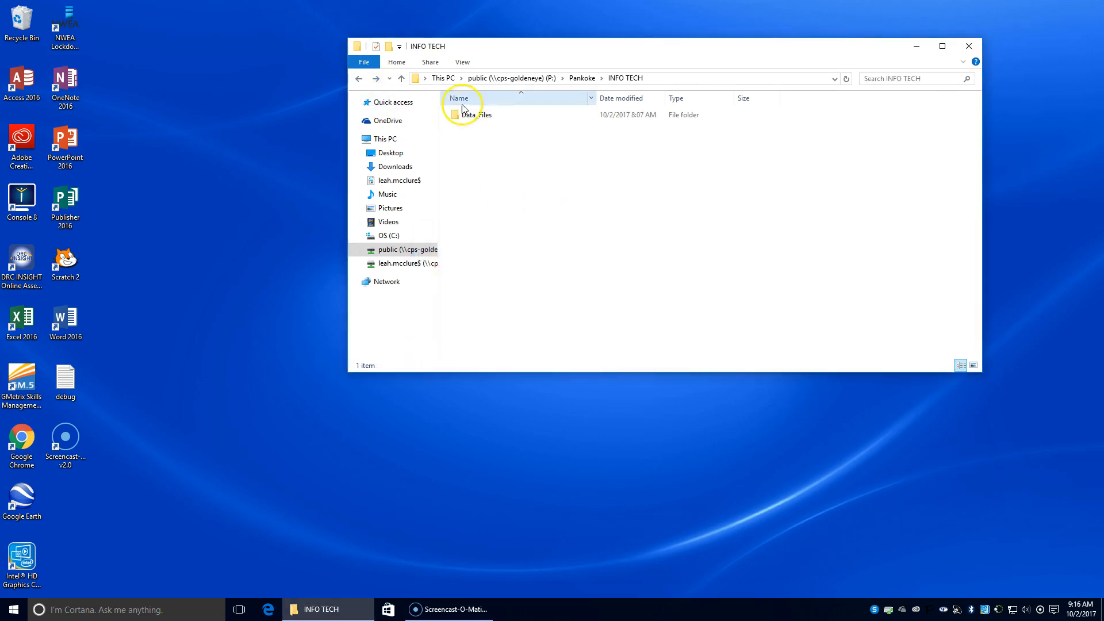
Check the Data_Files folder's contents, then copy Data_Files.
{"action": "left_click", "coordinate": [462, 118]}
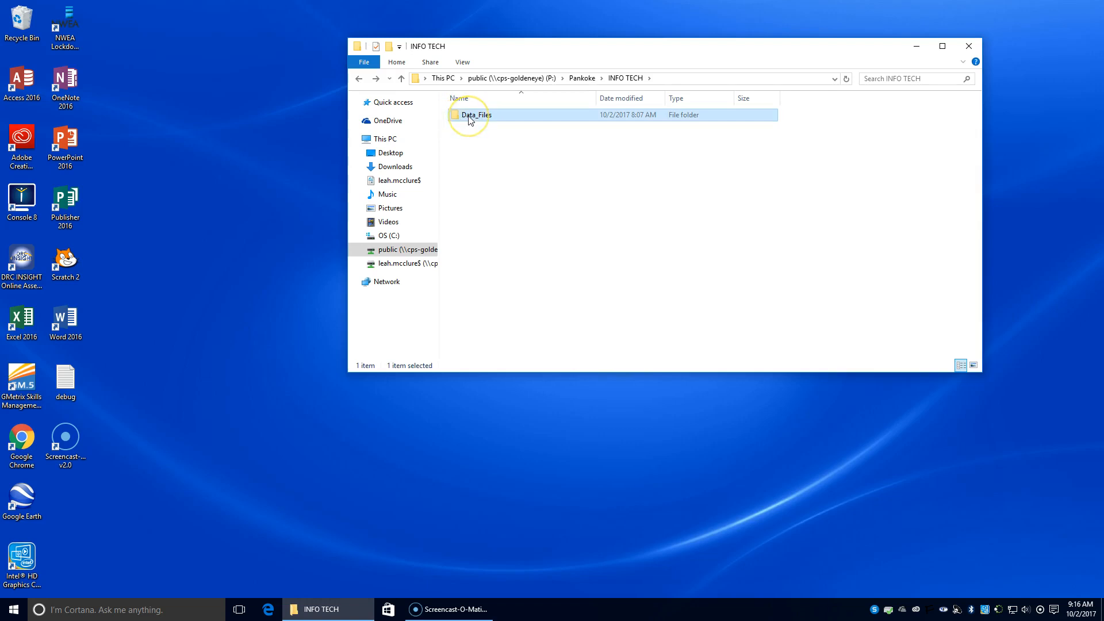
{"action": "double_click", "coordinate": [469, 117]}
{"action": "left_click", "coordinate": [359, 79]}
{"action": "right_click", "coordinate": [475, 114]}
{"action": "left_click", "coordinate": [515, 244]}
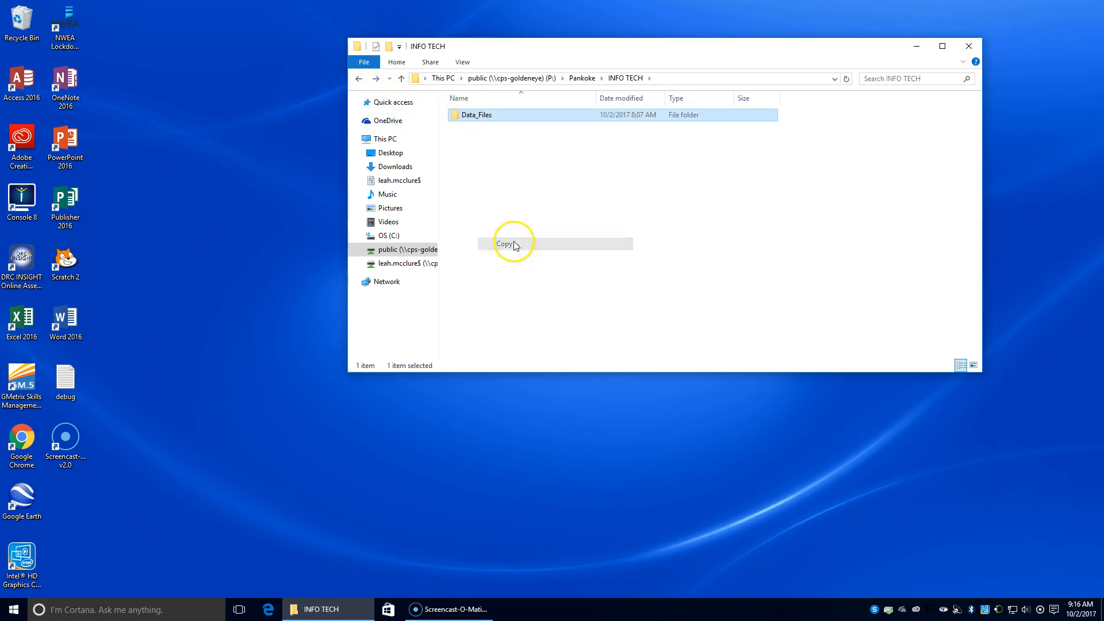
On the Z: drive, create a folder named INFO TECH and open it.
{"action": "left_click", "coordinate": [380, 264]}
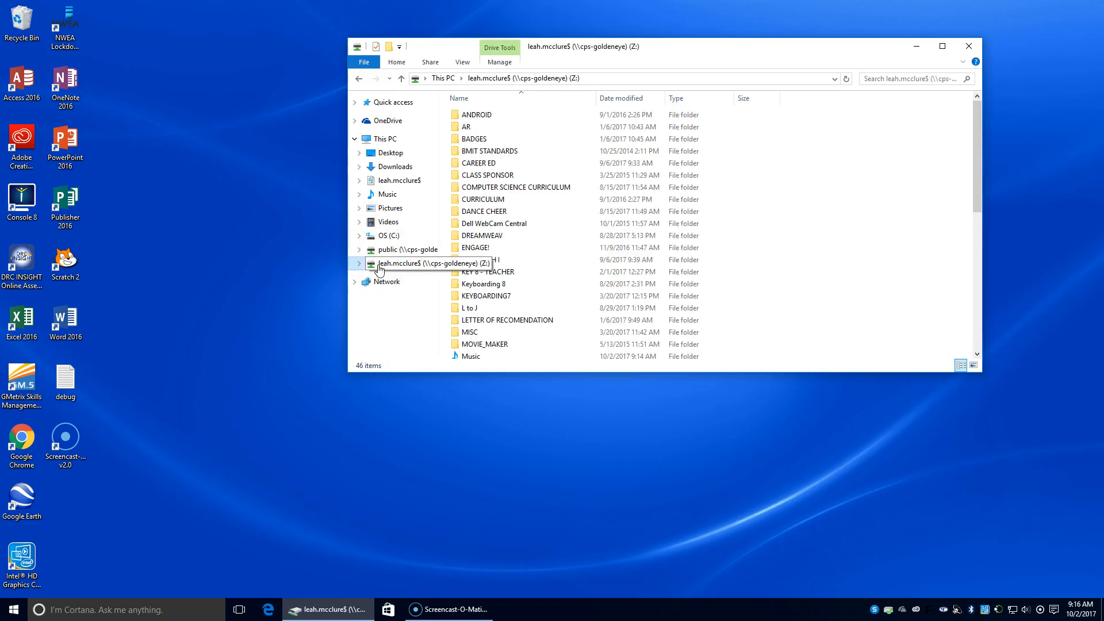
{"action": "left_click", "coordinate": [354, 139]}
{"action": "left_click", "coordinate": [354, 139]}
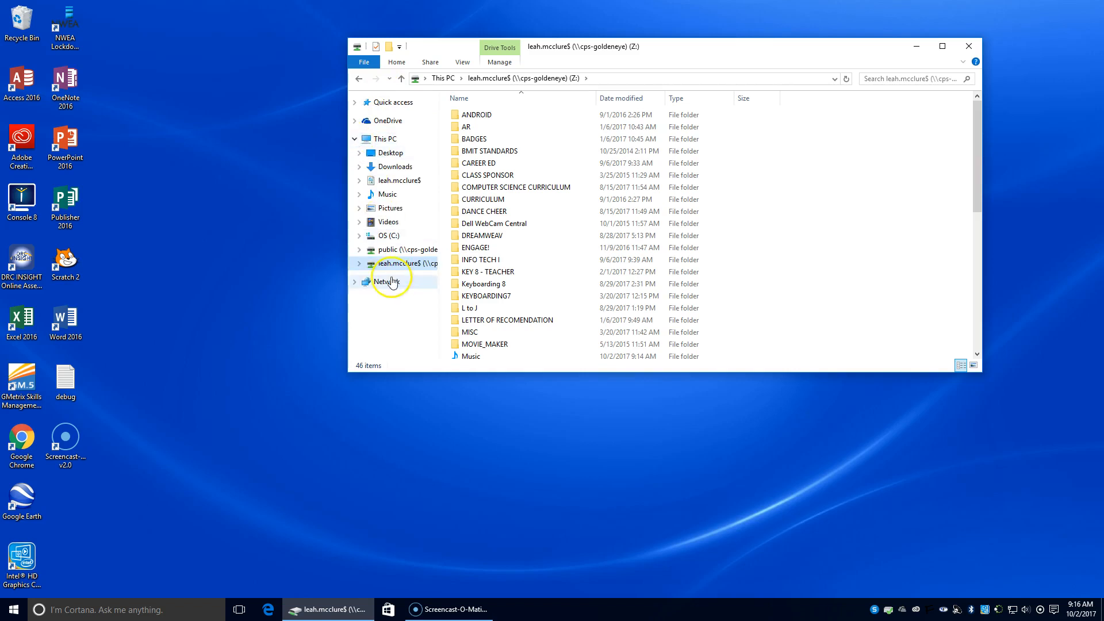
{"action": "left_click", "coordinate": [389, 49]}
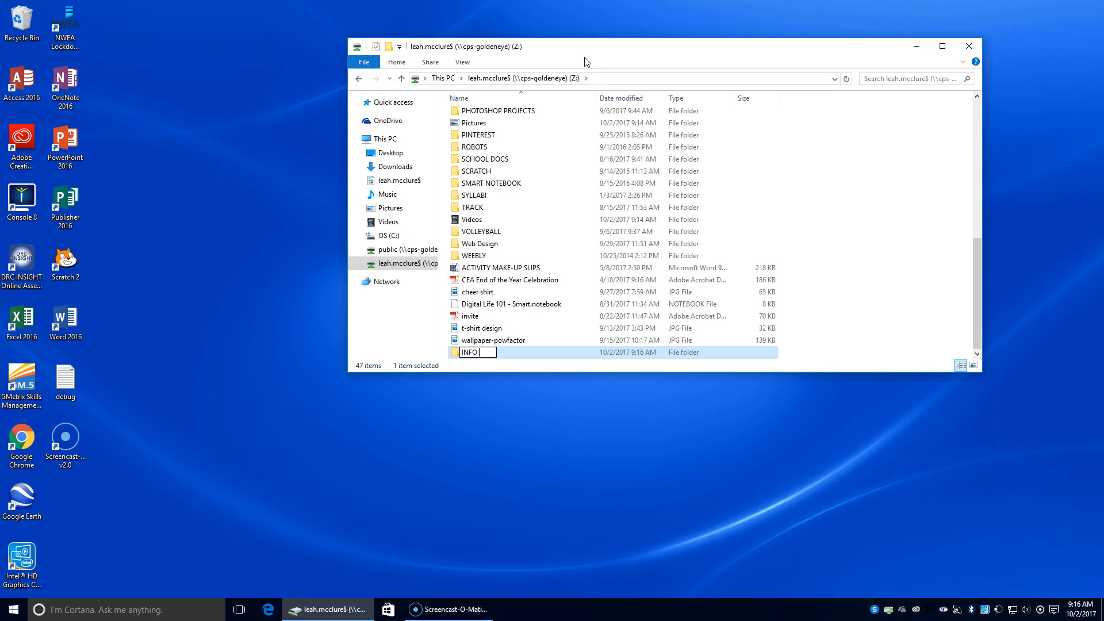
{"action": "double_click", "coordinate": [516, 356]}
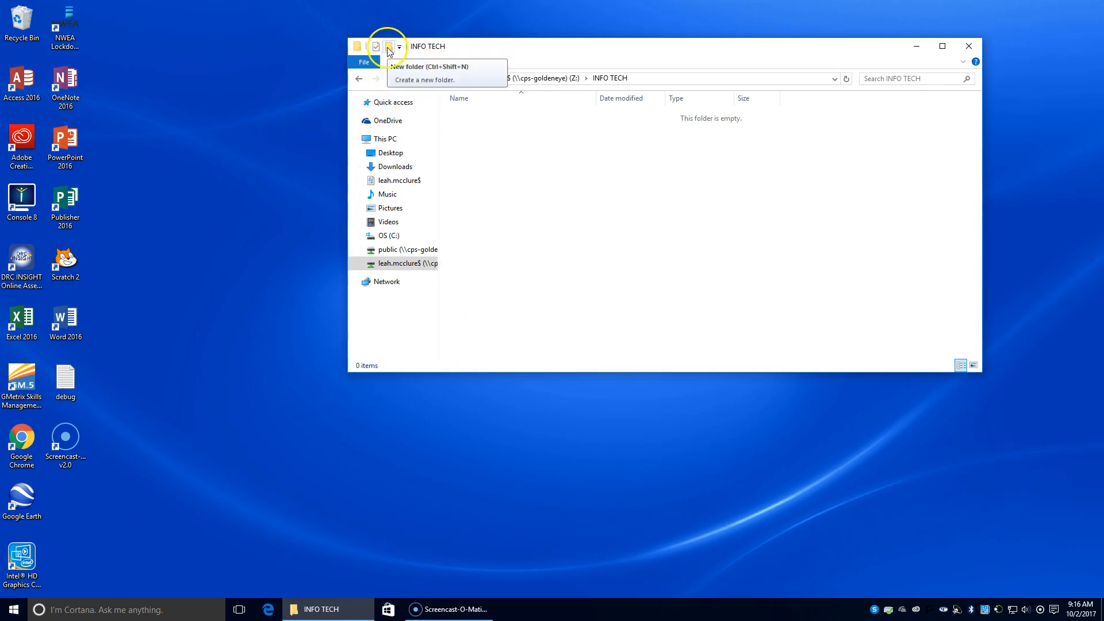
Create a WORD folder inside INFO TECH, paste Data_Files into it, and open Data_Files.
{"action": "left_click", "coordinate": [389, 47]}
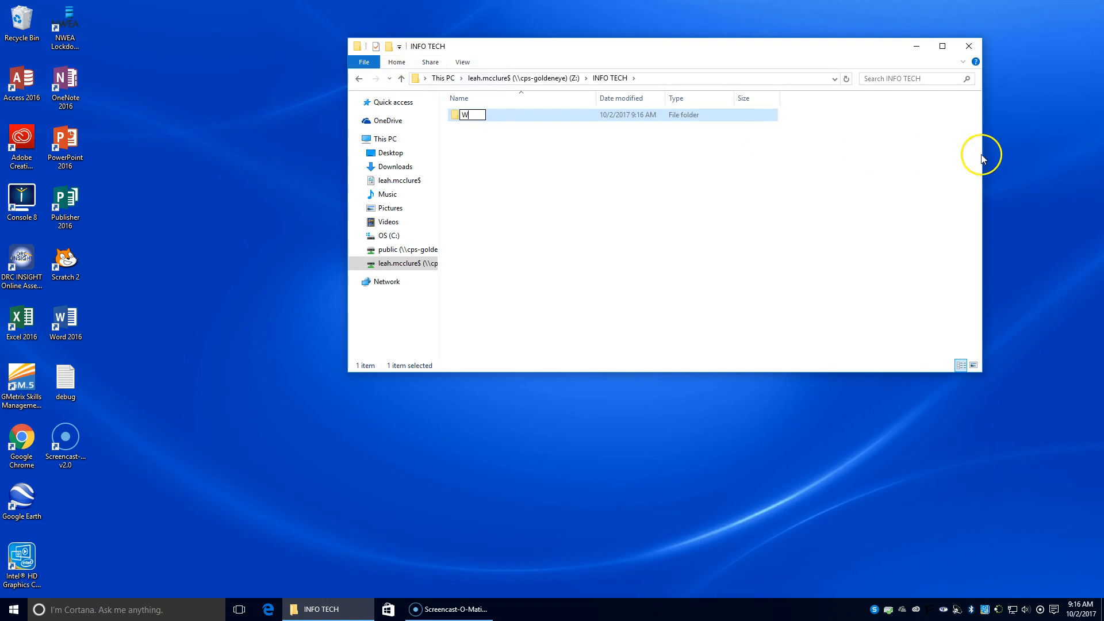
{"action": "type", "text": "WORD"}
{"action": "double_click", "coordinate": [599, 118]}
{"action": "right_click", "coordinate": [507, 142]}
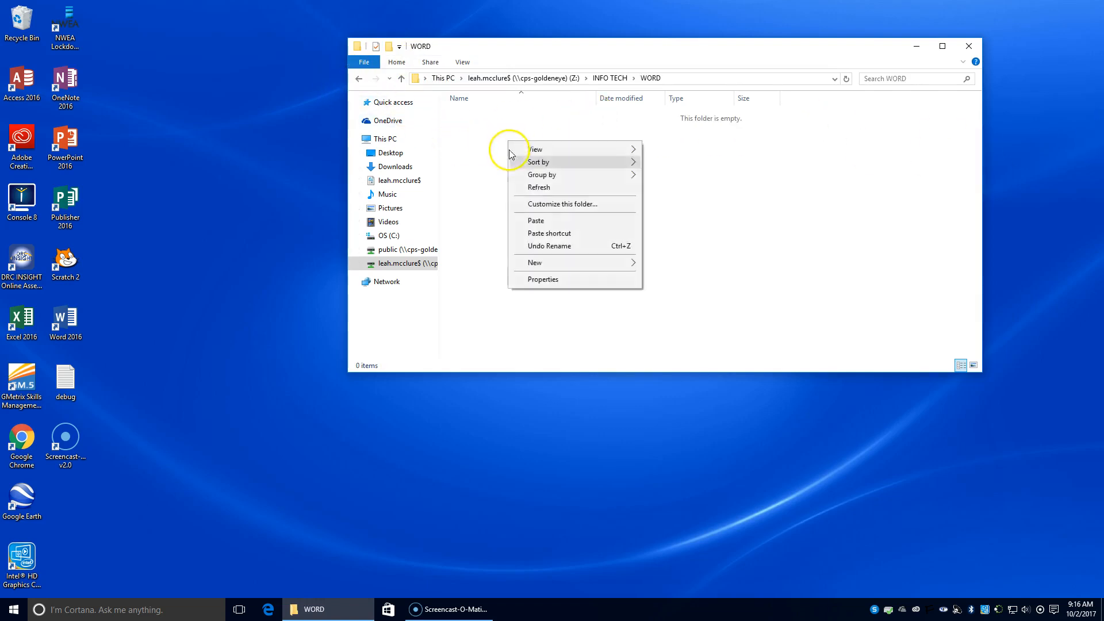
{"action": "left_click", "coordinate": [527, 215]}
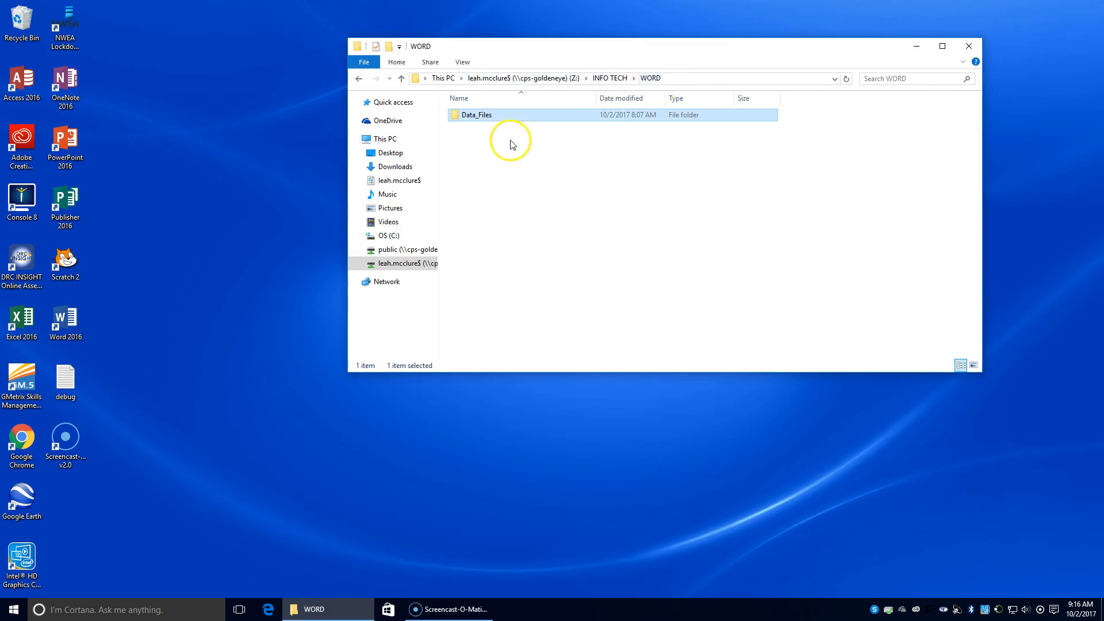
{"action": "double_click", "coordinate": [475, 117]}
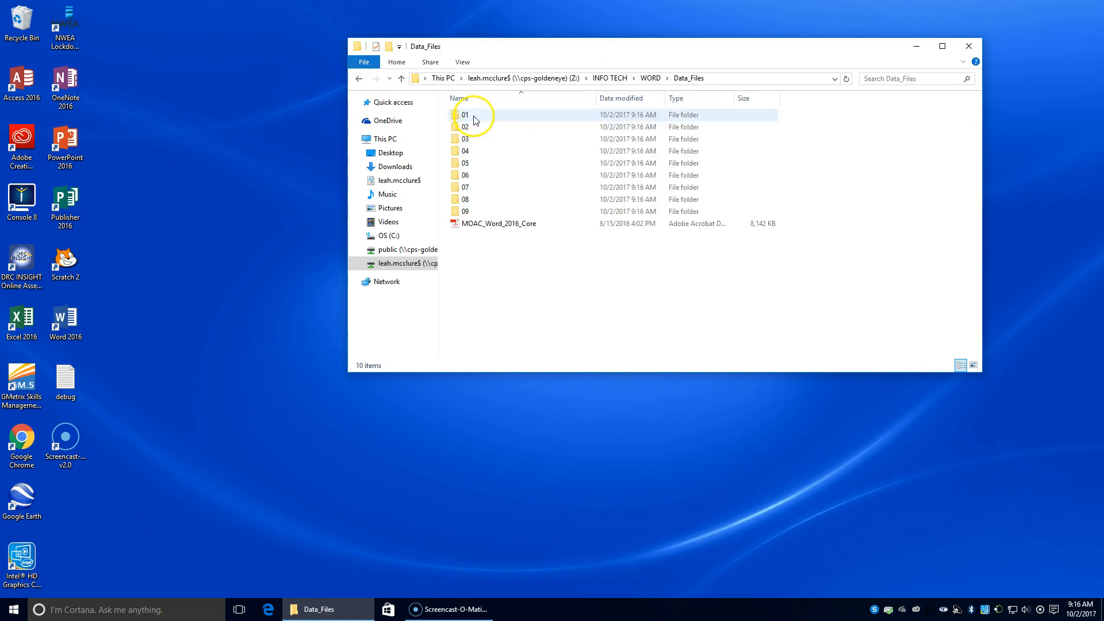
Create LESSON 1 and LESSON 2 folders inside the WORD folder.
{"action": "left_click", "coordinate": [358, 79]}
{"action": "left_click", "coordinate": [461, 151]}
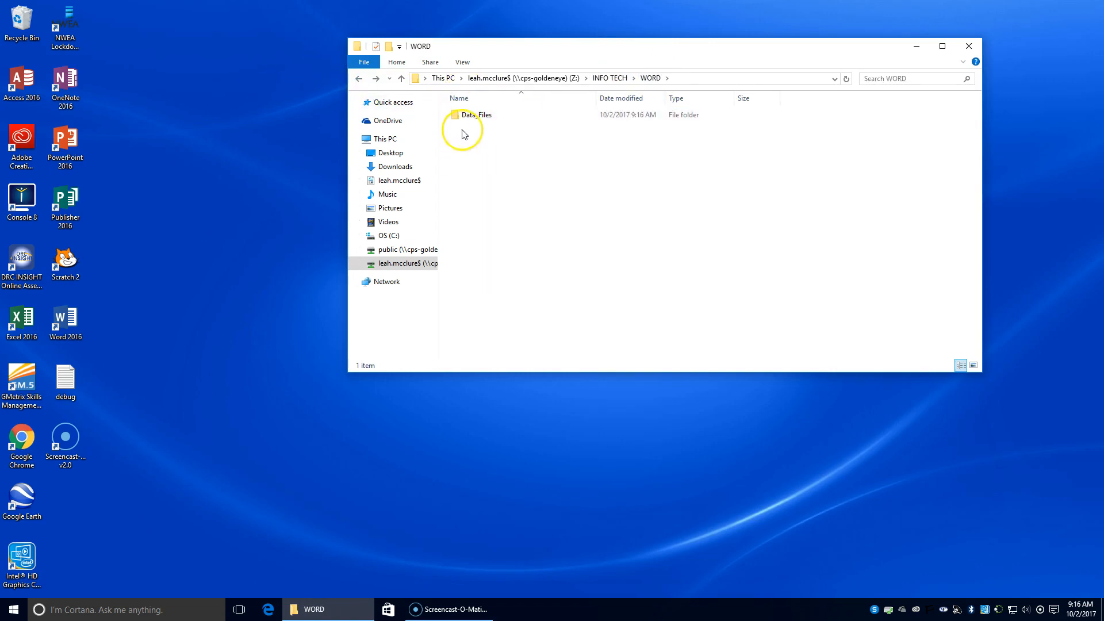
{"action": "left_click", "coordinate": [389, 46]}
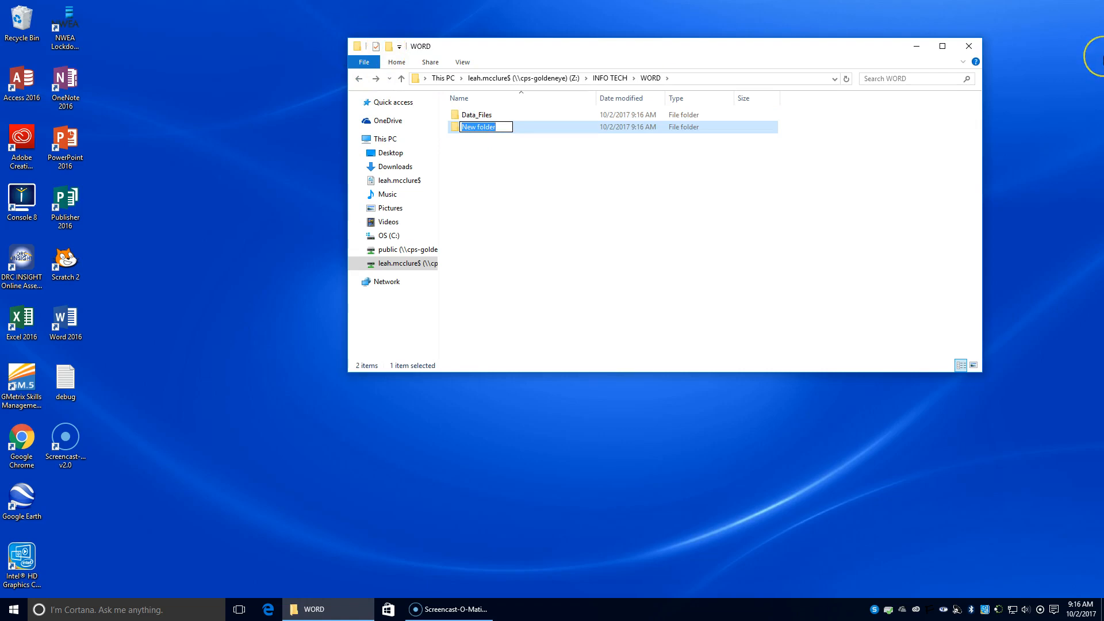
{"action": "type", "text": "LESSON 1"}
{"action": "key", "text": "Return"}
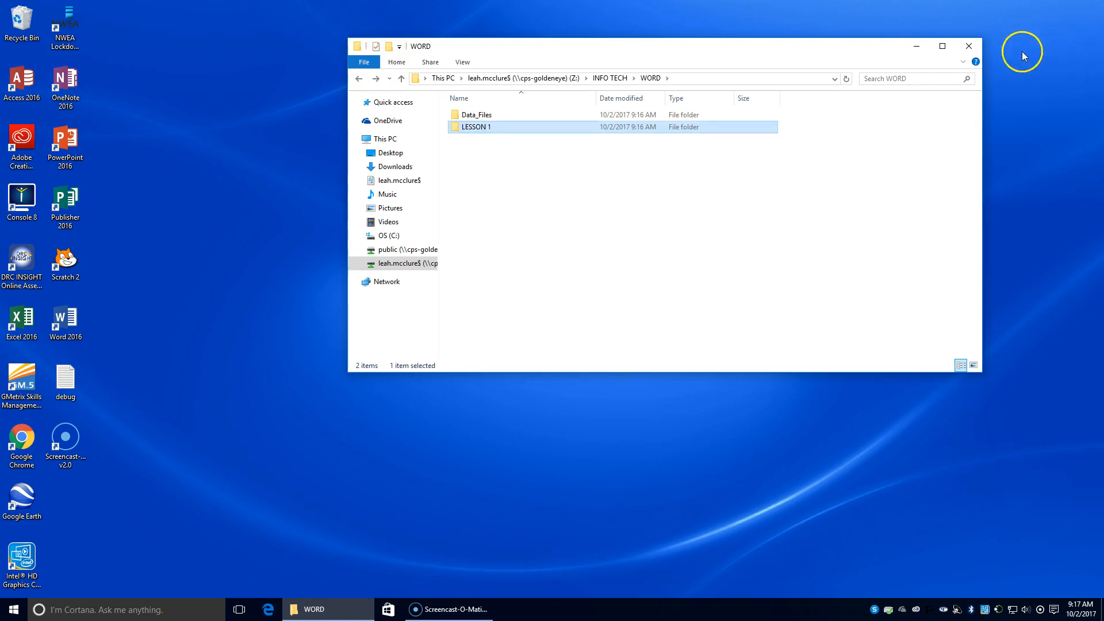
{"action": "left_click", "coordinate": [389, 46]}
{"action": "type", "text": "LES"}
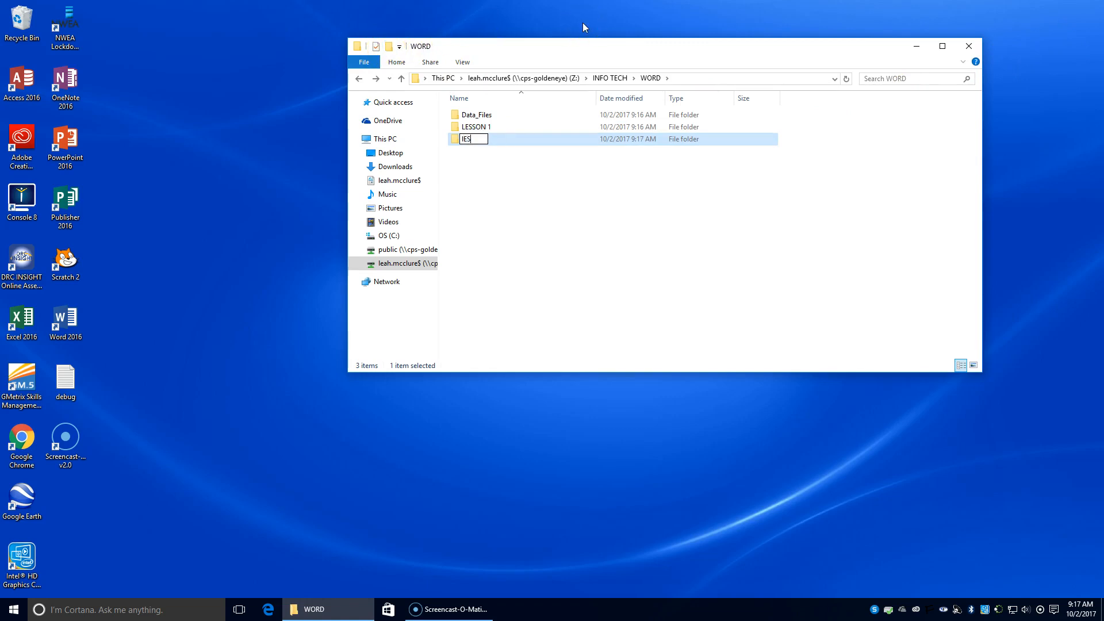
{"action": "type", "text": "SON2"}
{"action": "key", "text": "BackSpace"}
{"action": "type", "text": "2"}
{"action": "key", "text": "Return"}
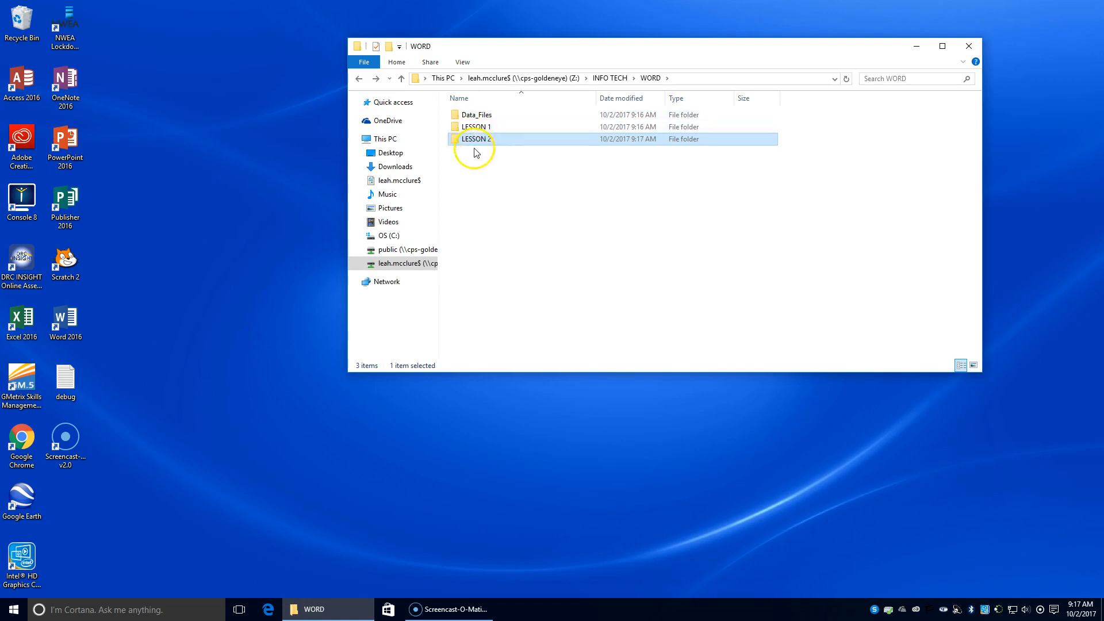
Open Data_Files and select the MOAC_Word_2016_Core PDF to rename it.
{"action": "left_click", "coordinate": [472, 115]}
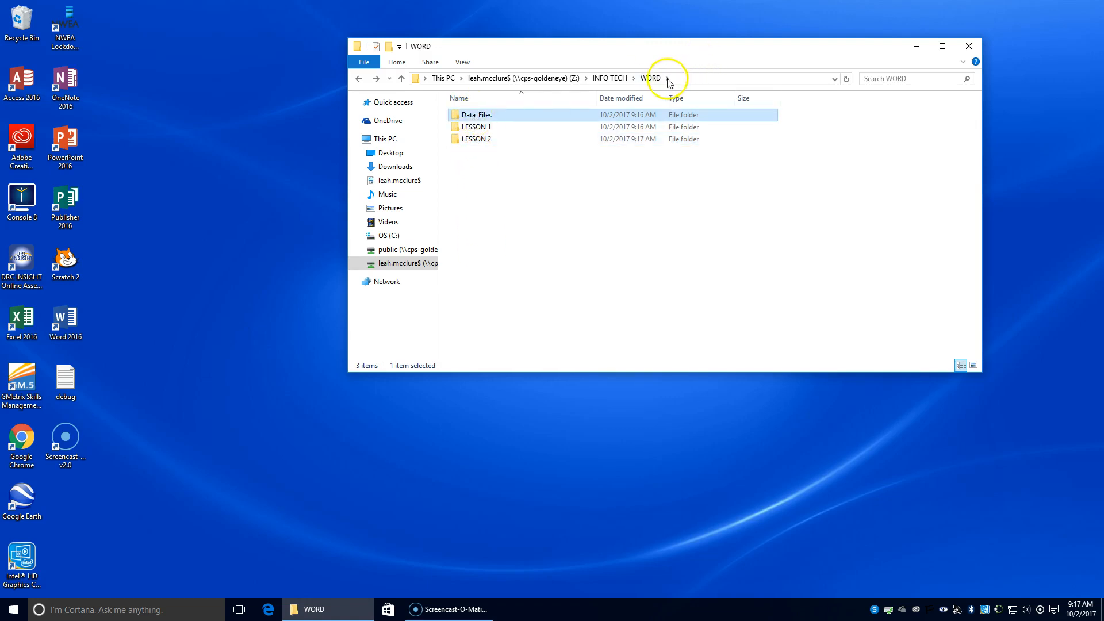
{"action": "double_click", "coordinate": [469, 117]}
{"action": "double_click", "coordinate": [467, 115]}
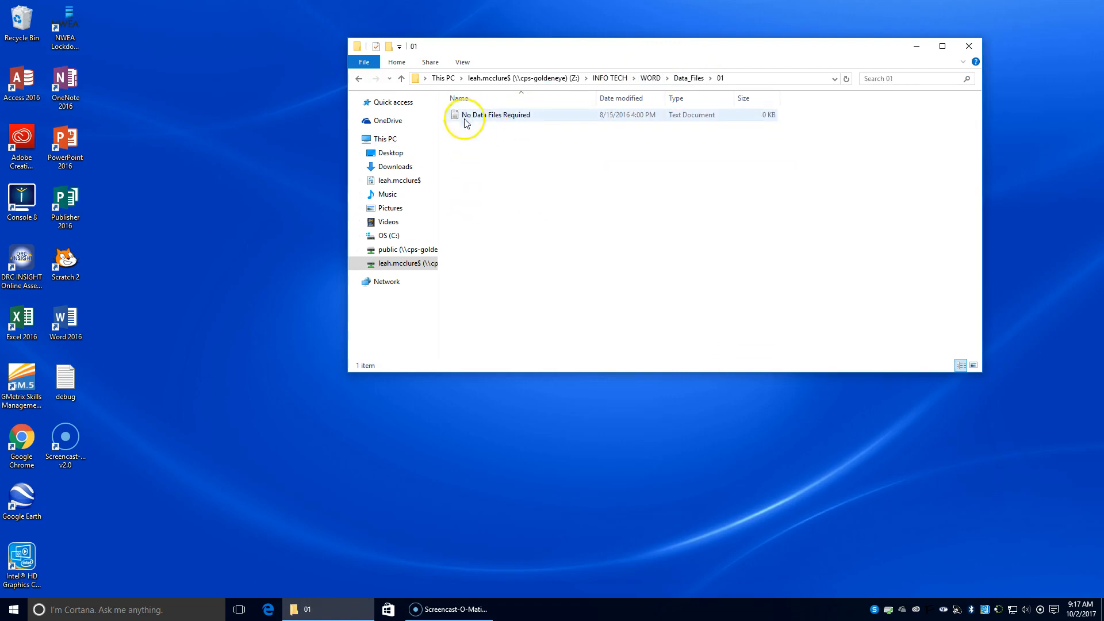
{"action": "left_click", "coordinate": [686, 78]}
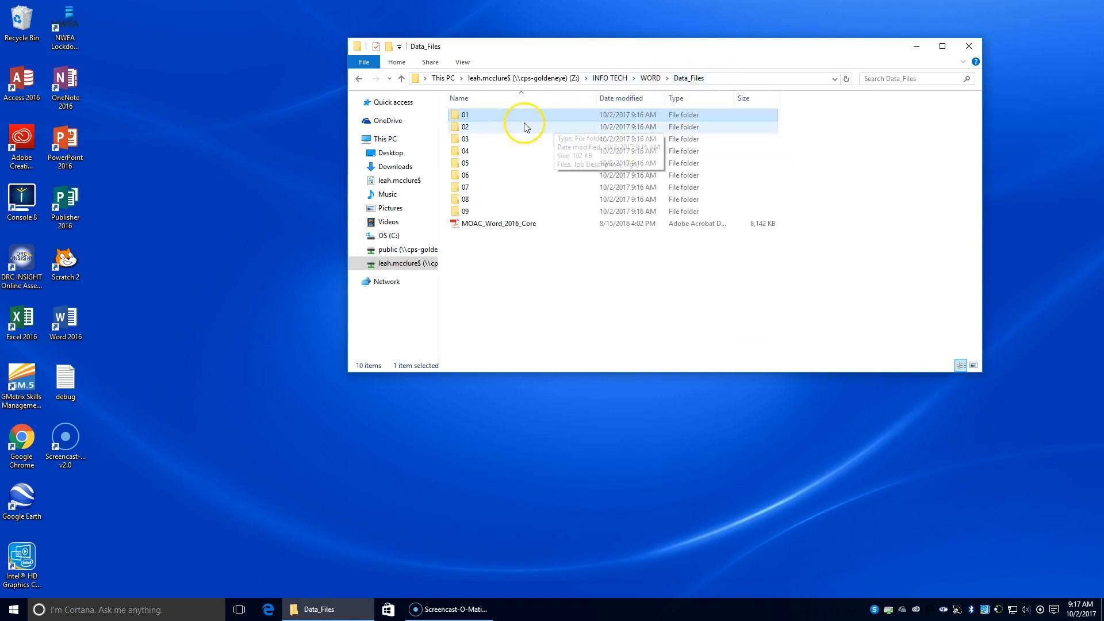
{"action": "left_click", "coordinate": [483, 225]}
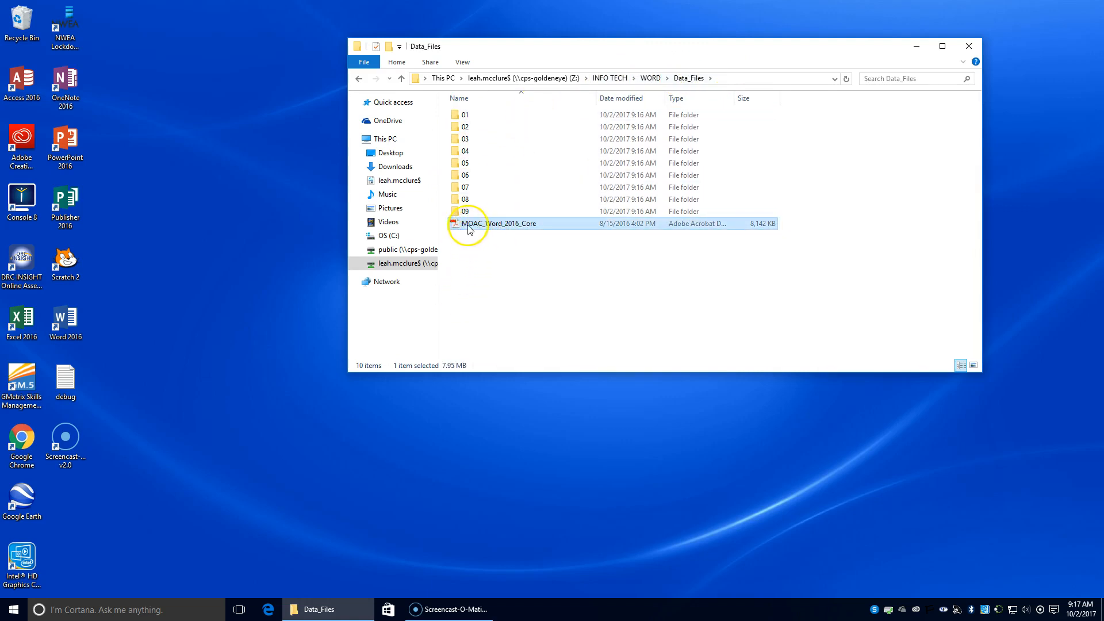
{"action": "left_click", "coordinate": [477, 227]}
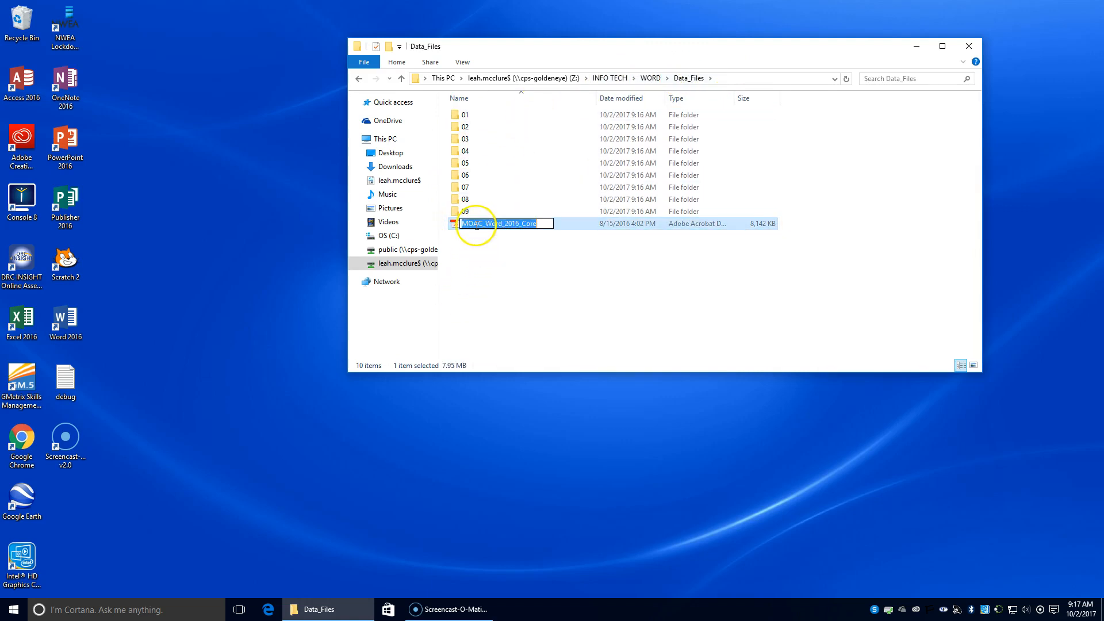
Launch Chrome, open the Schoology bookmark, and choose the school Google account.
{"action": "left_click", "coordinate": [106, 612]}
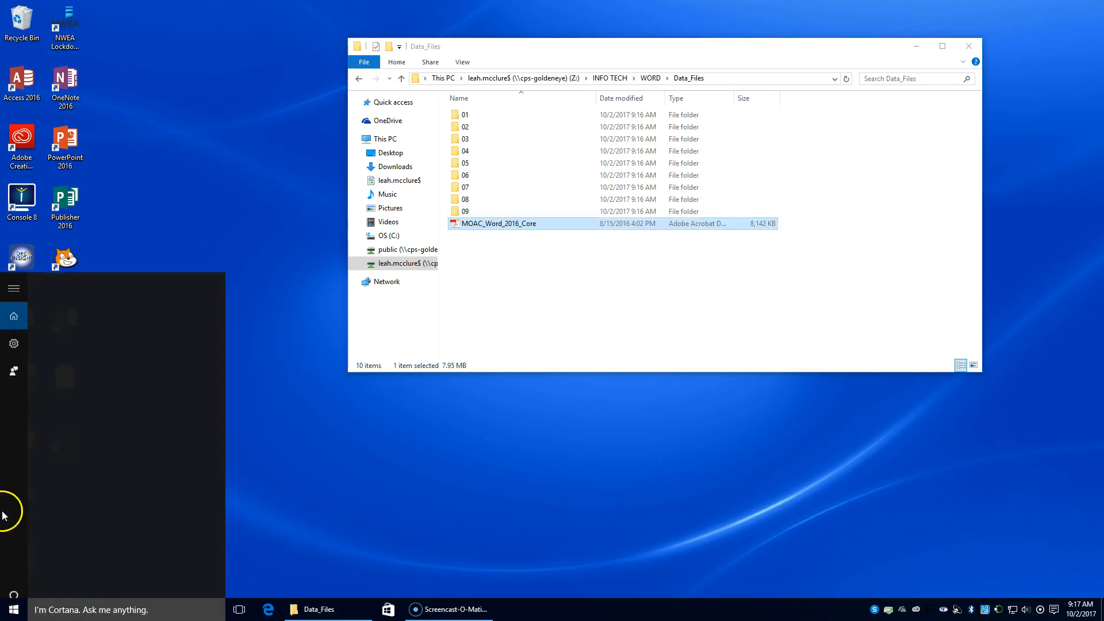
{"action": "left_click", "coordinate": [247, 197]}
{"action": "double_click", "coordinate": [31, 450]}
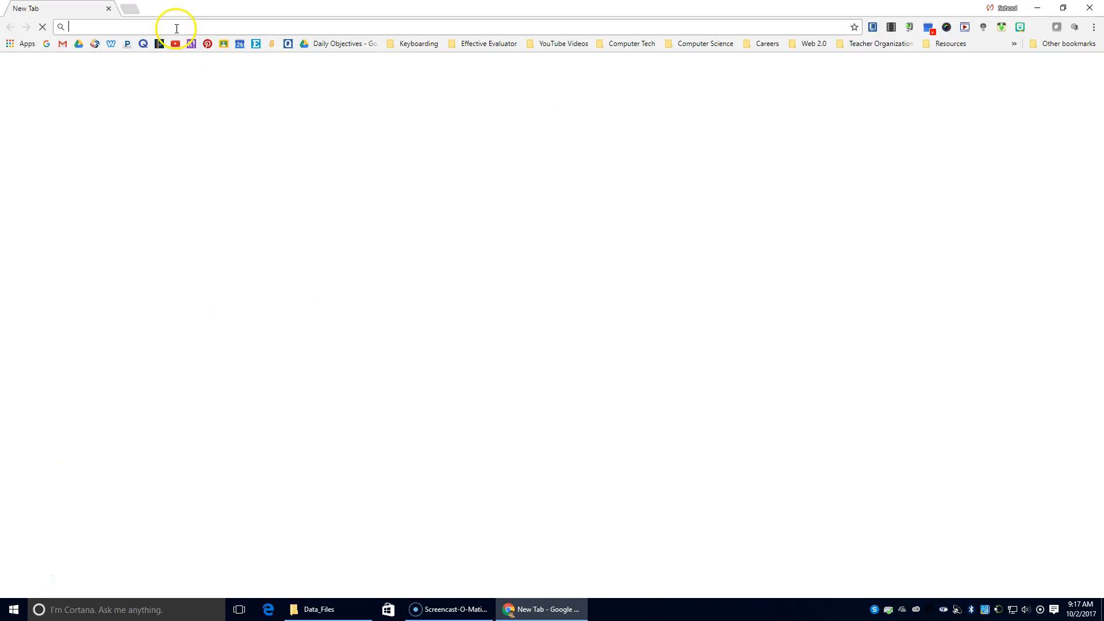
{"action": "left_click", "coordinate": [48, 45]}
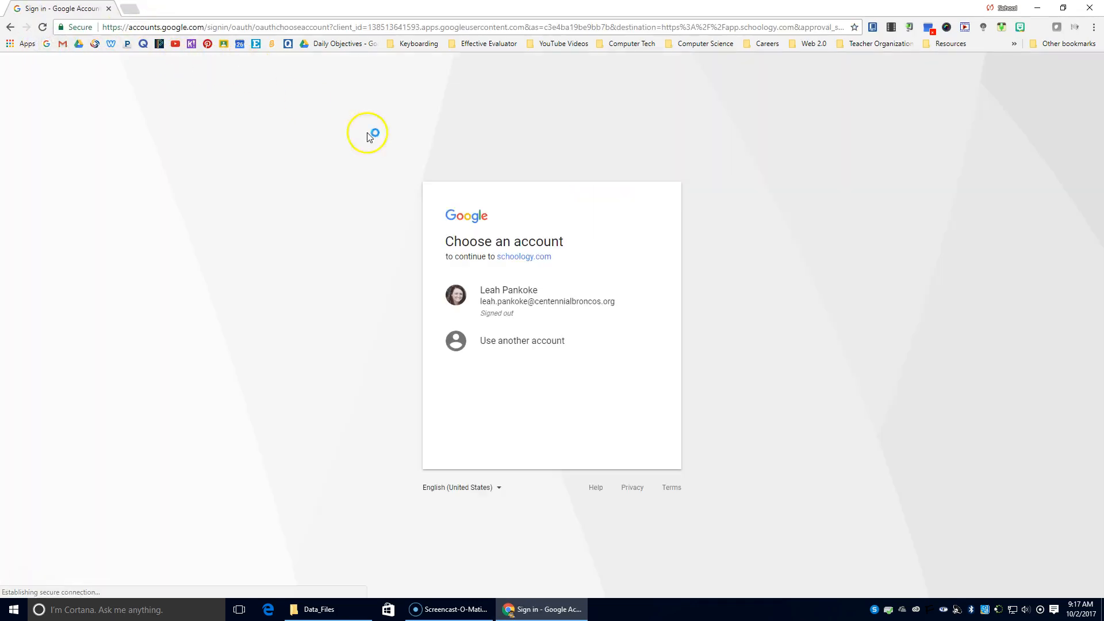
{"action": "left_click", "coordinate": [564, 299]}
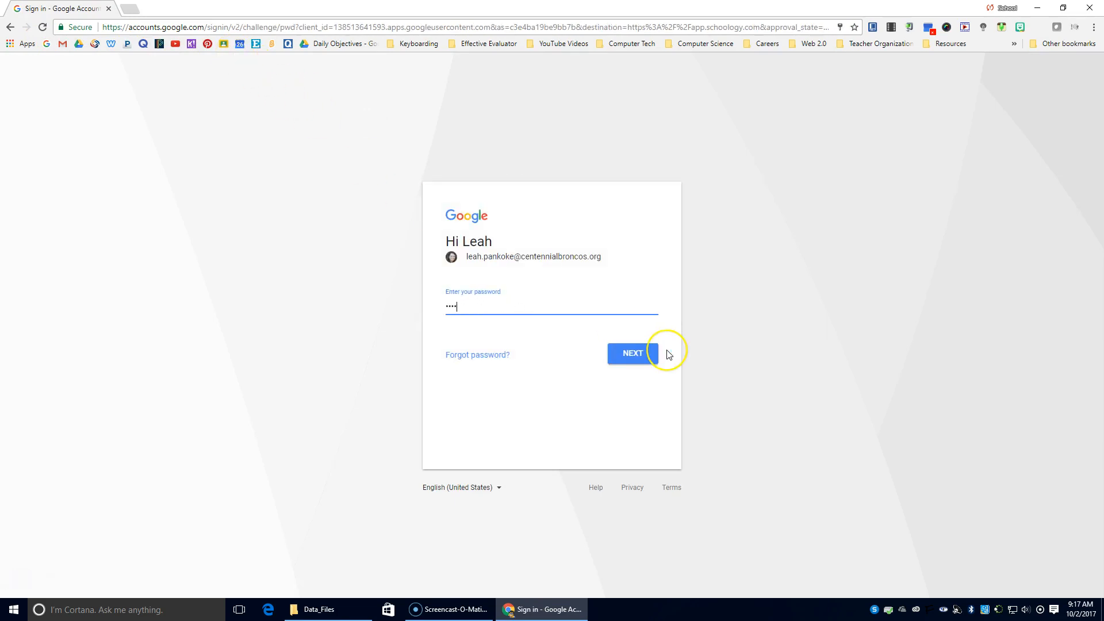
Enter and submit the school account password.
{"action": "key", "text": "Return"}
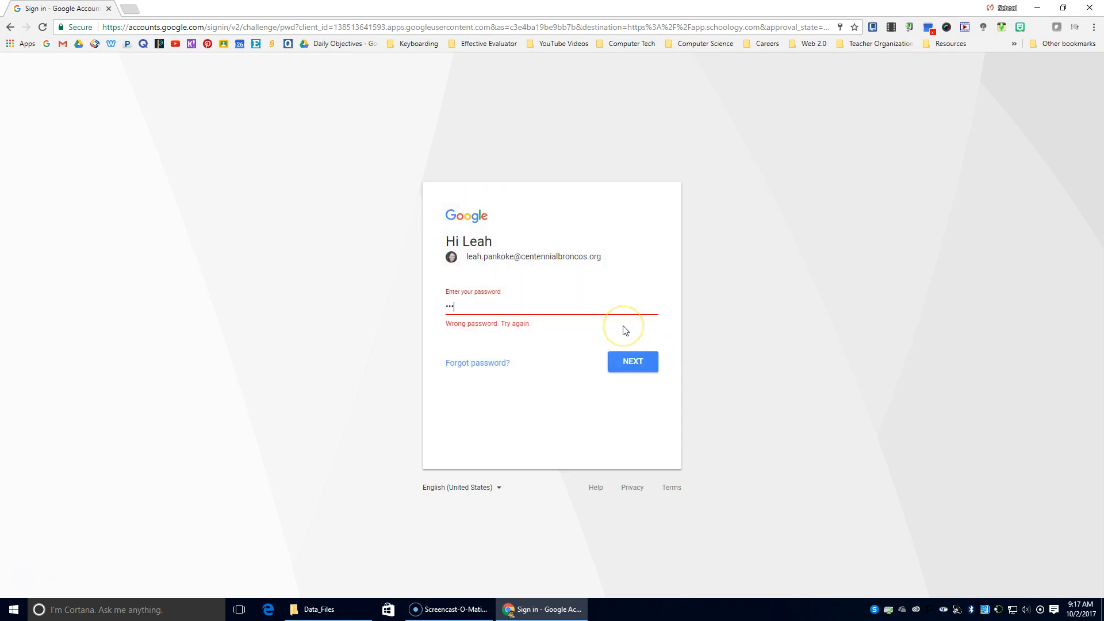
{"action": "key", "text": "Return"}
{"action": "left_click", "coordinate": [491, 306]}
{"action": "left_click", "coordinate": [491, 310]}
{"action": "type", "text": "••••"}
{"action": "key", "text": "Return"}
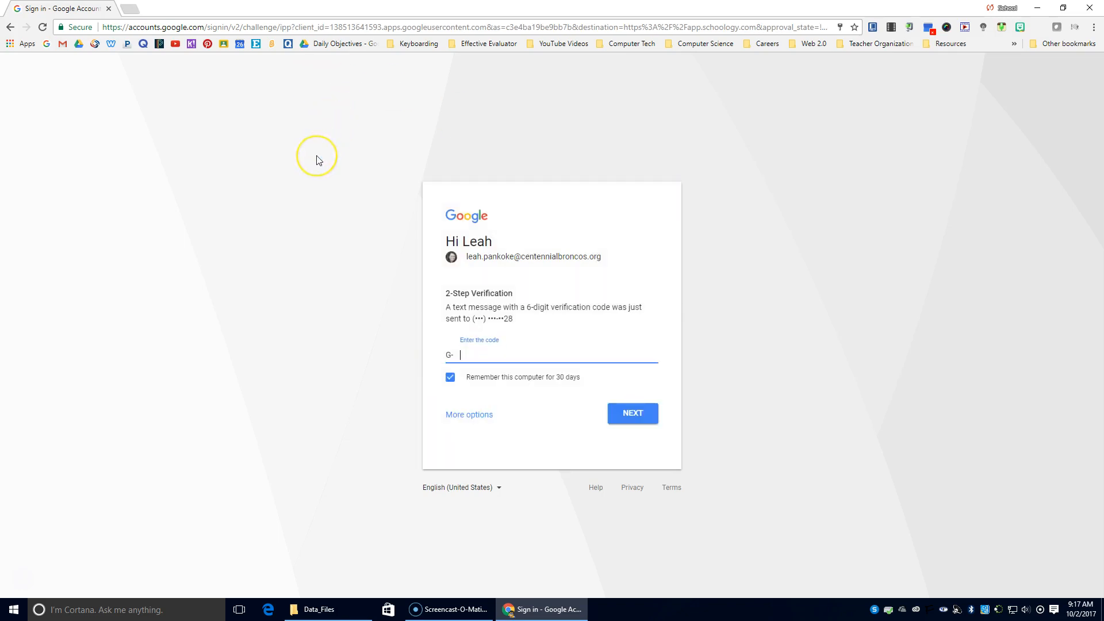
Enter the texted 2-step verification code and submit it.
{"action": "left_click", "coordinate": [448, 609]}
{"action": "left_click", "coordinate": [555, 614]}
{"action": "type", "text": "75"}
{"action": "key", "text": "Return"}
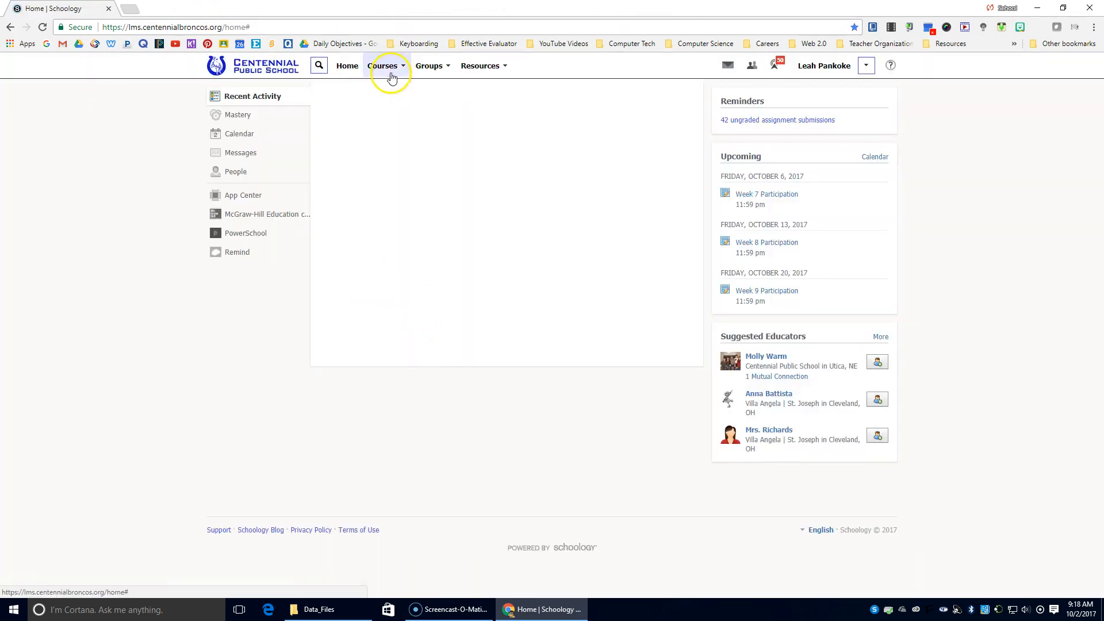
Open Information Tech I > Word 2016 > Lesson 1 and review the Word Lesson 1 document list.
{"action": "left_click", "coordinate": [392, 73]}
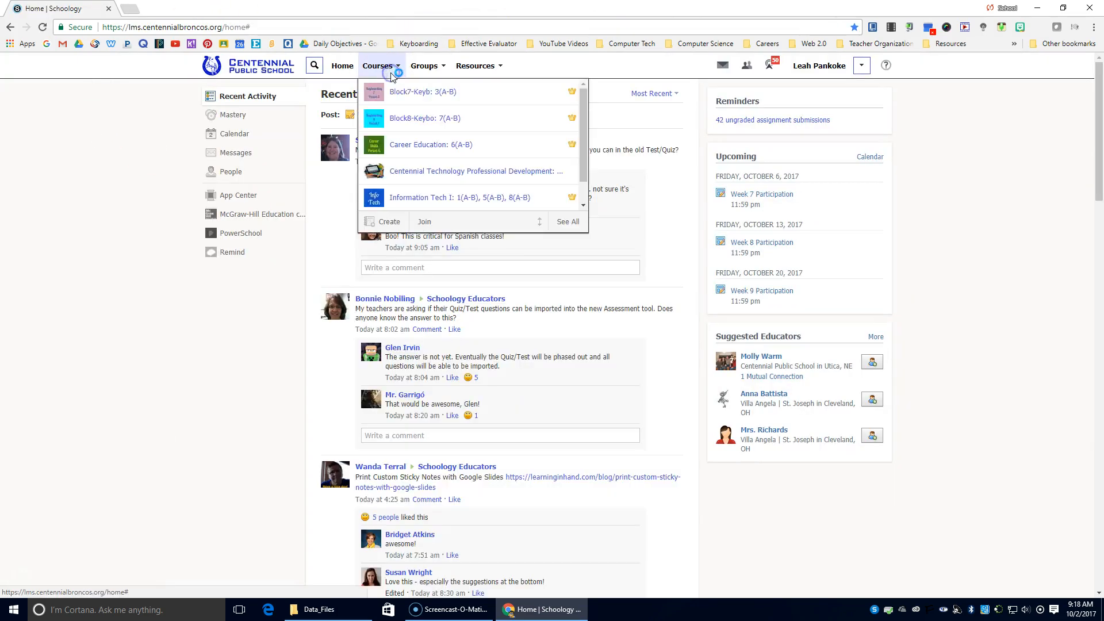
{"action": "left_click", "coordinate": [407, 200]}
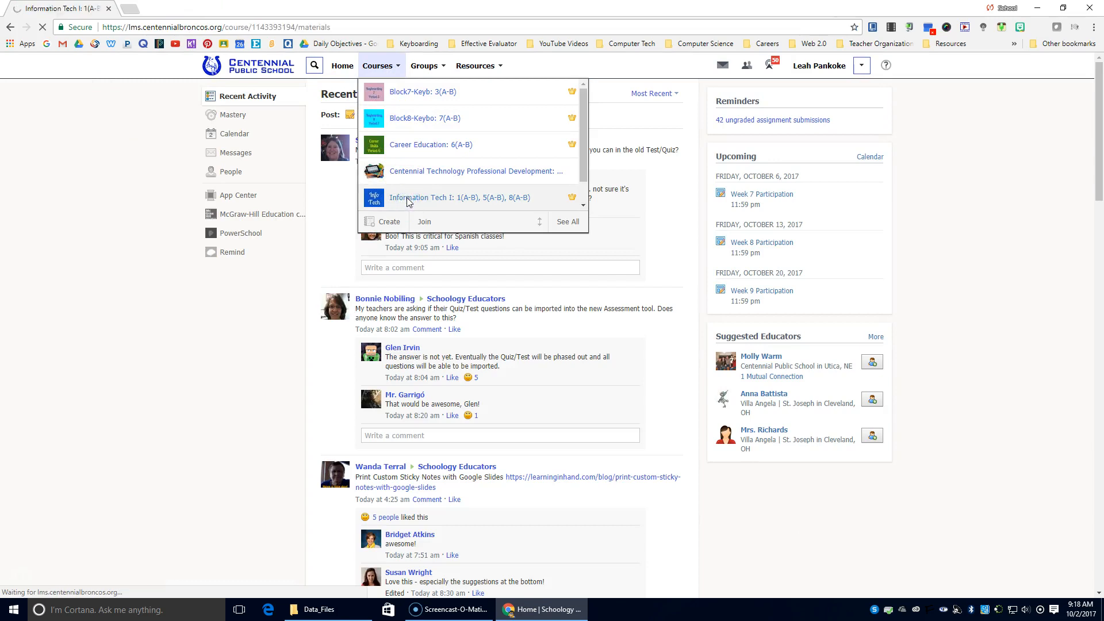
{"action": "left_click", "coordinate": [319, 442]}
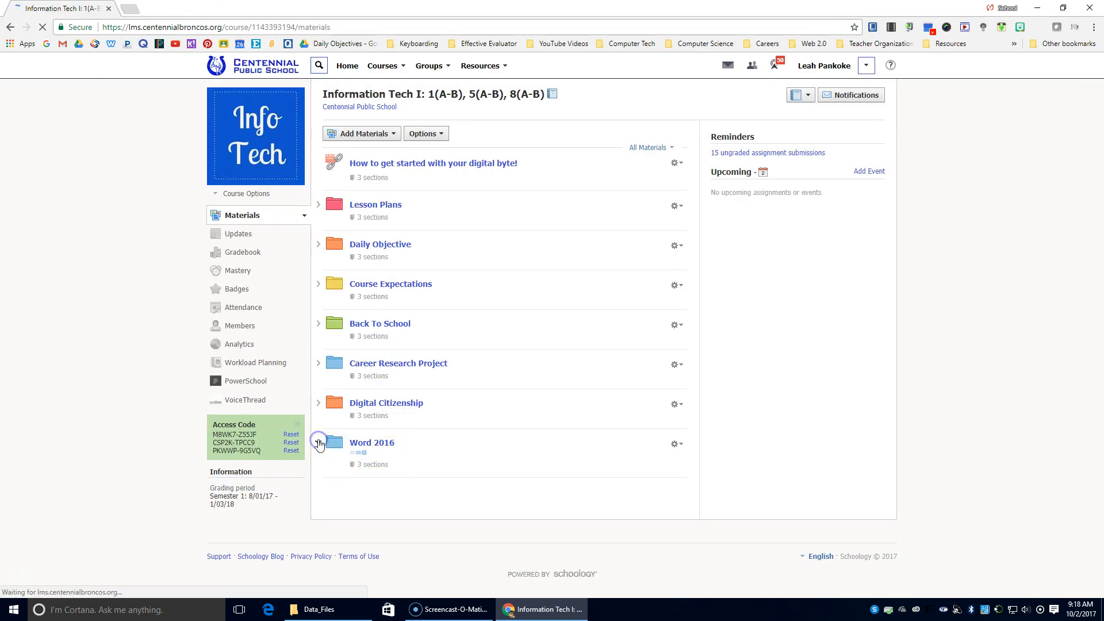
{"action": "left_click", "coordinate": [339, 517]}
{"action": "scroll", "coordinate": [341, 518], "scroll_direction": "down", "scroll_amount": 2}
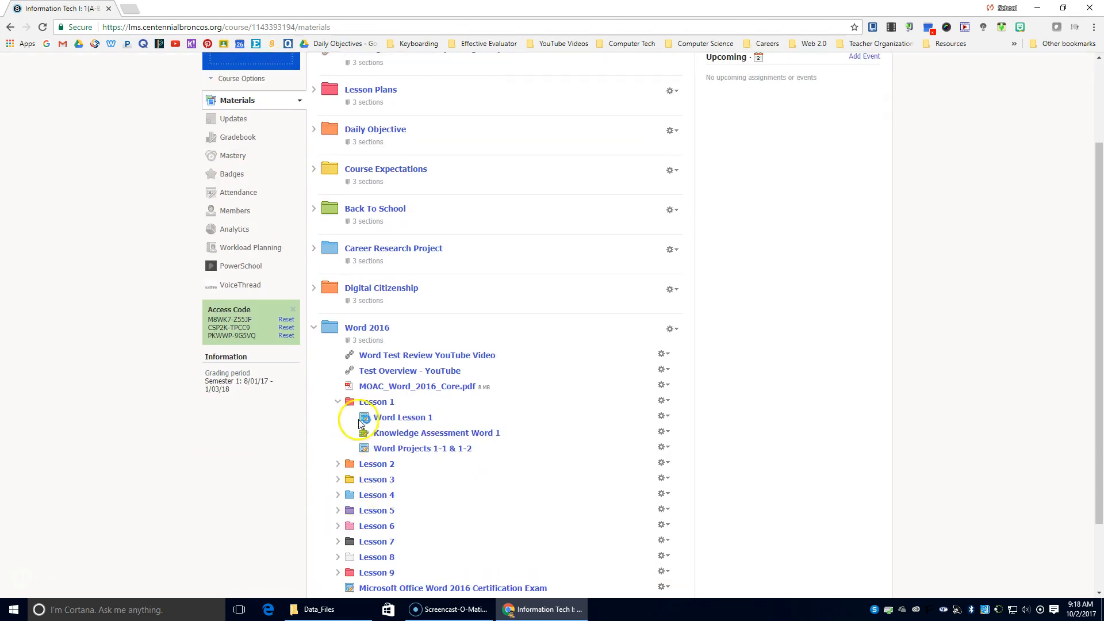
{"action": "left_click", "coordinate": [339, 401]}
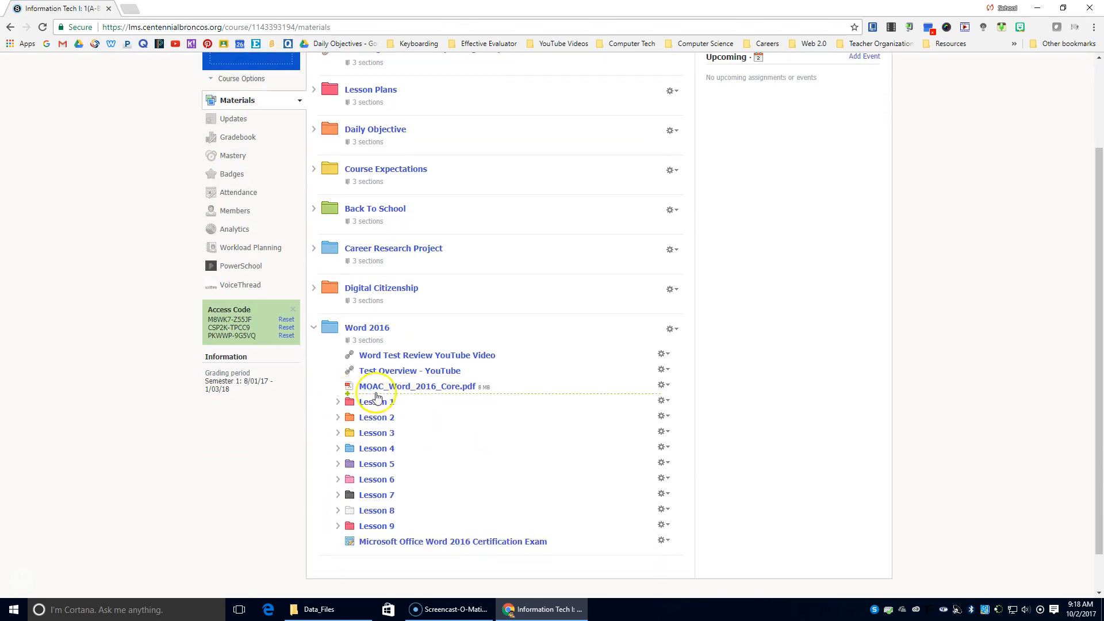
{"action": "scroll", "coordinate": [418, 405], "scroll_direction": "up", "scroll_amount": 2}
{"action": "scroll", "coordinate": [414, 406], "scroll_direction": "down", "scroll_amount": 2}
{"action": "left_click", "coordinate": [348, 404]}
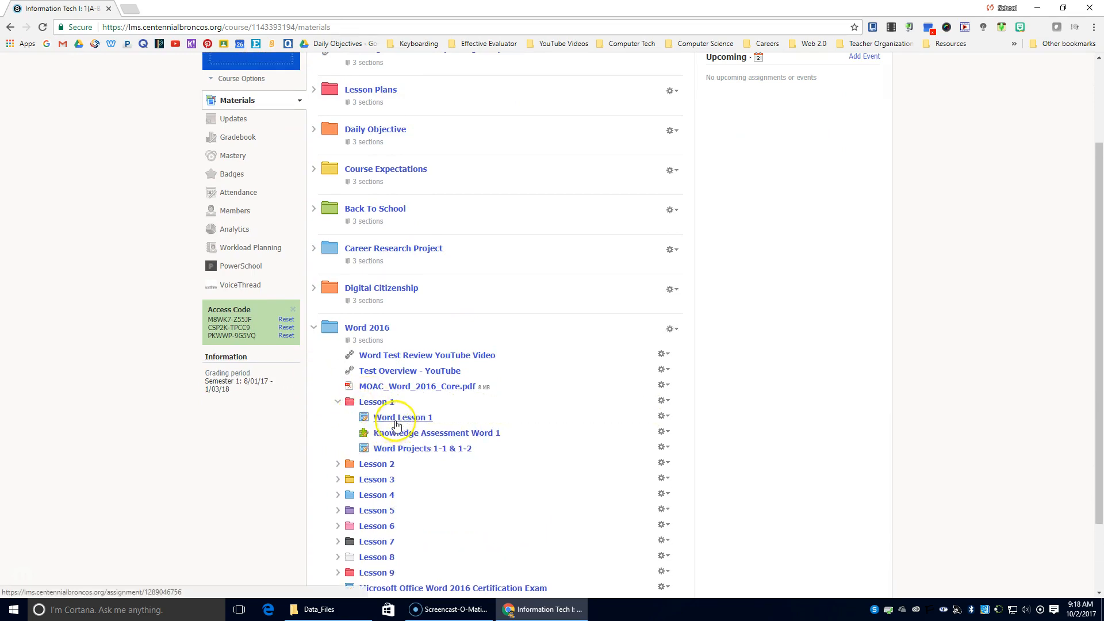
{"action": "left_click", "coordinate": [383, 418]}
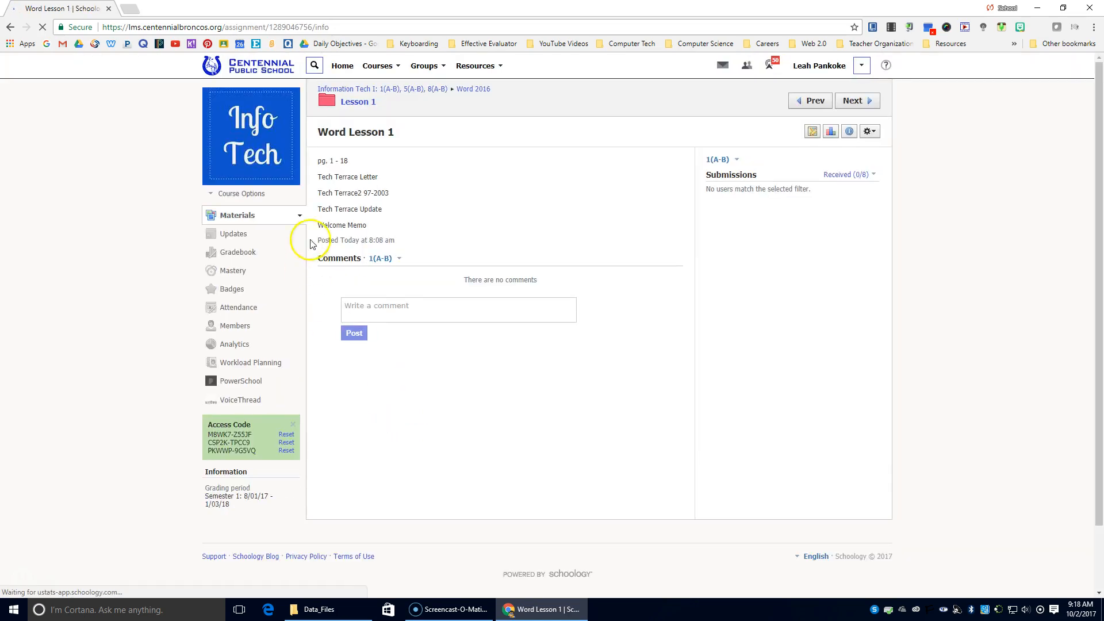
{"action": "left_click_drag", "start_coordinate": [325, 180], "coordinate": [399, 210]}
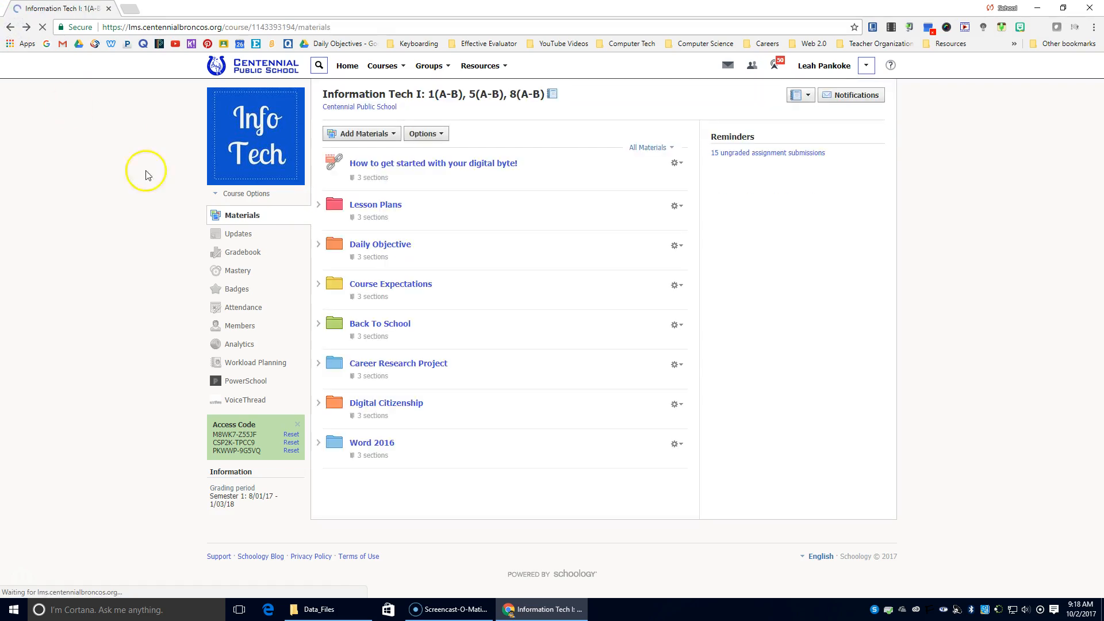
Browse the Word 2016 Lesson 1 folder again, then minimize Chrome and return to Data_Files.
{"action": "left_click", "coordinate": [318, 443]}
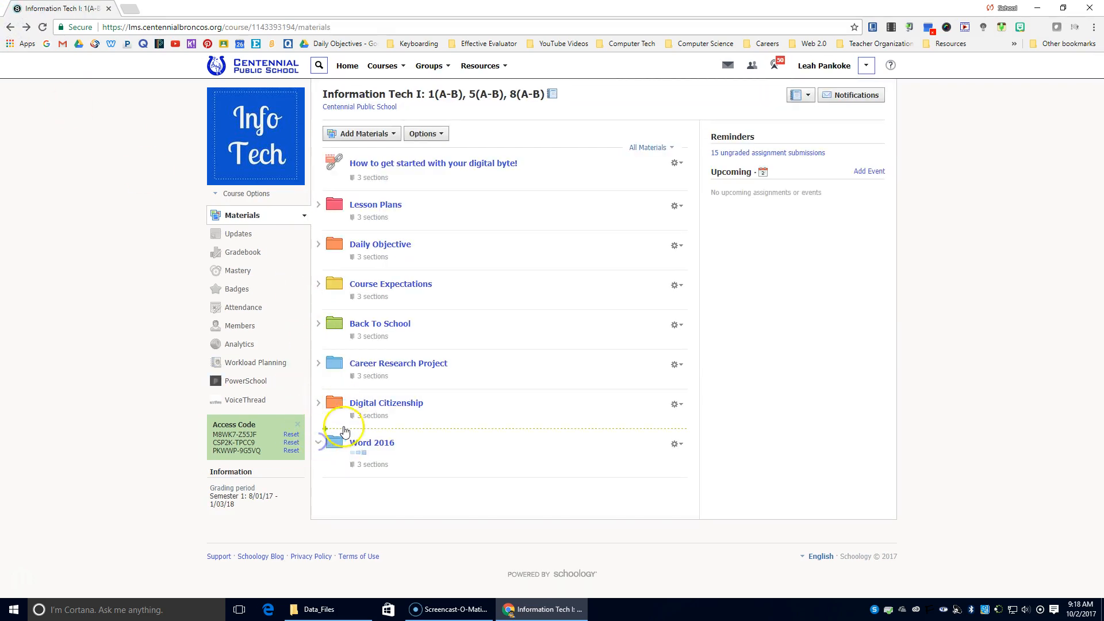
{"action": "scroll", "coordinate": [322, 446], "scroll_direction": "down", "scroll_amount": 1}
{"action": "left_click", "coordinate": [339, 460]}
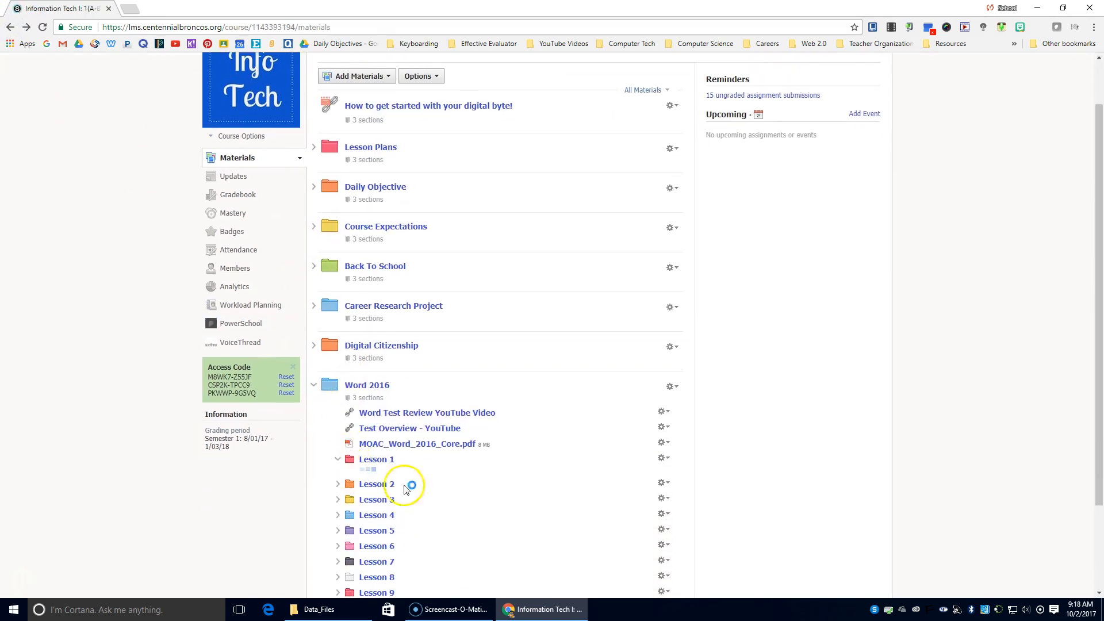
{"action": "left_click_drag", "start_coordinate": [448, 492], "coordinate": [389, 499]}
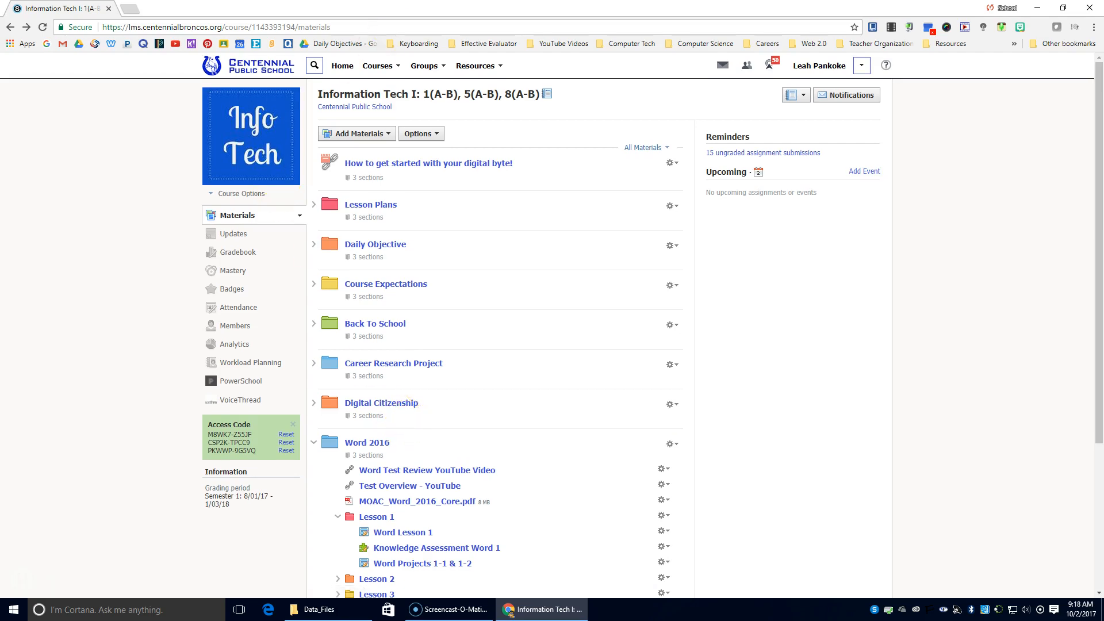
{"action": "left_click", "coordinate": [1038, 12]}
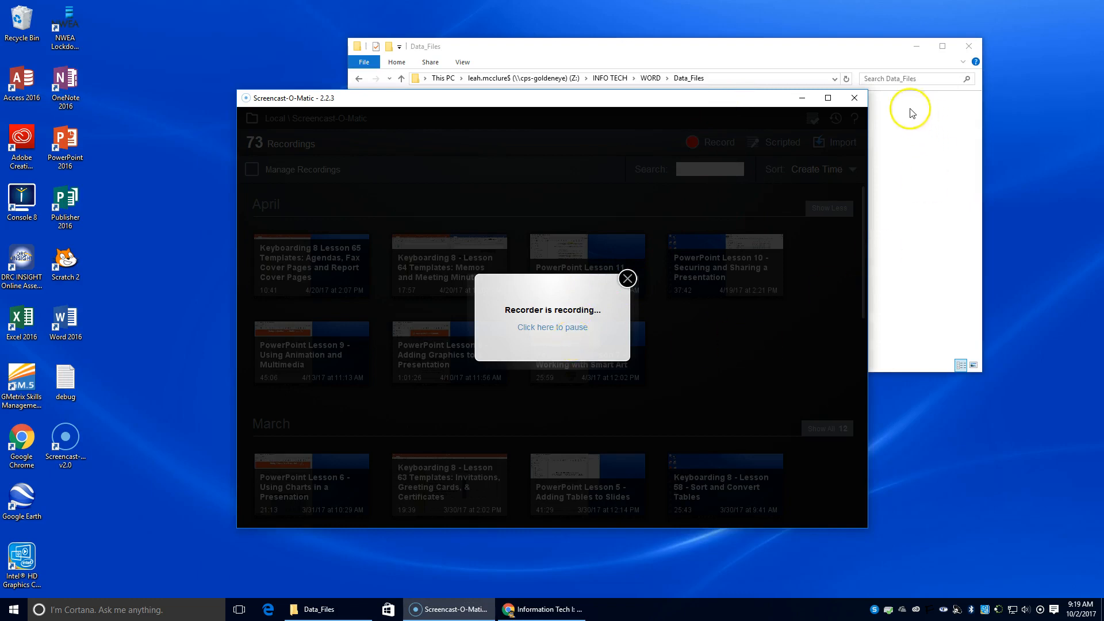
{"action": "left_click", "coordinate": [895, 114]}
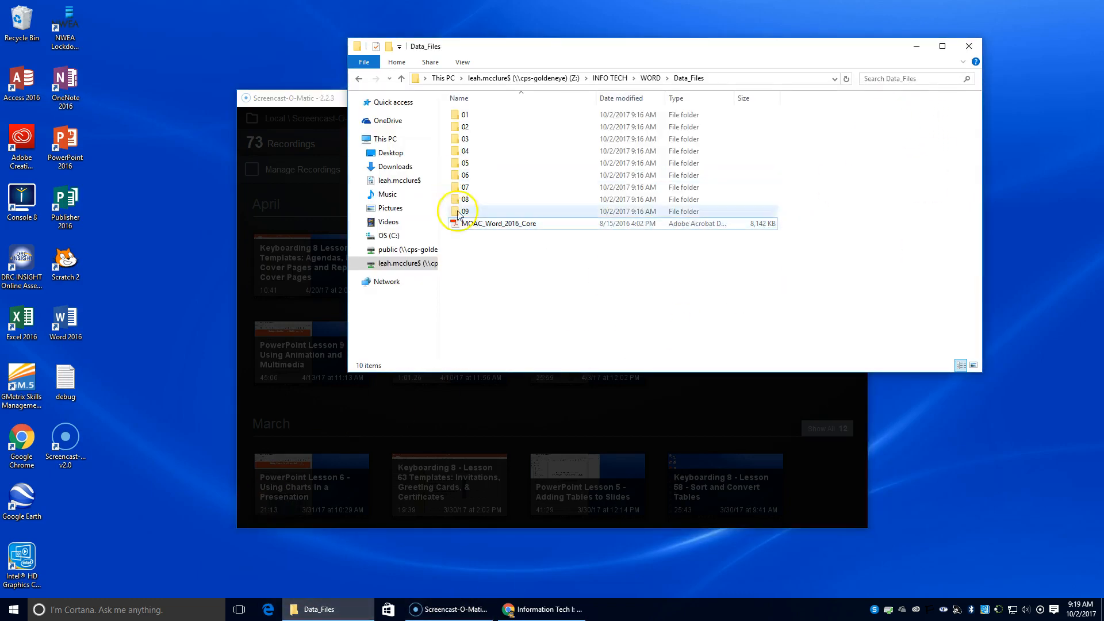
Navigate to WORD > Data_Files and open MOAC_Word_2016_Core with Adobe Acrobat Reader DC.
{"action": "left_click", "coordinate": [654, 79]}
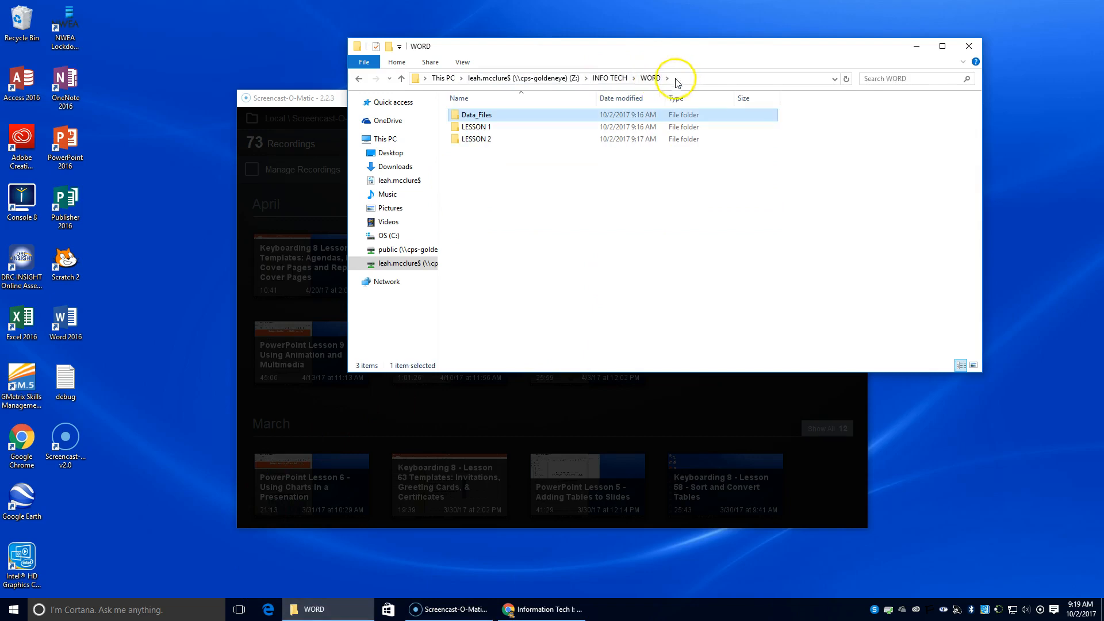
{"action": "left_click", "coordinate": [615, 78]}
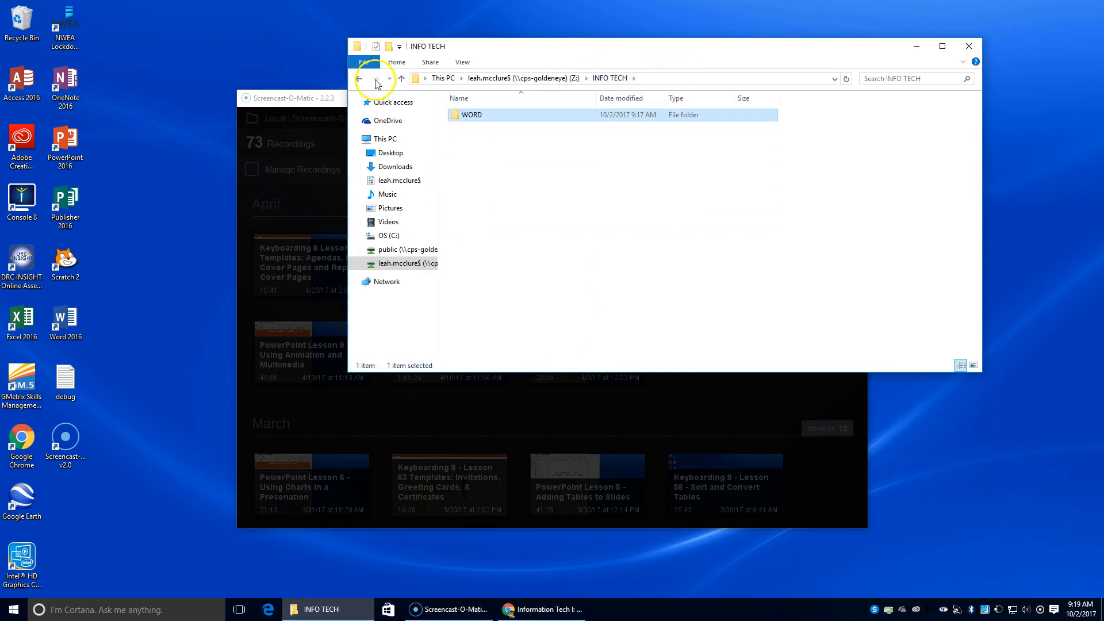
{"action": "left_click", "coordinate": [608, 79]}
{"action": "double_click", "coordinate": [458, 115]}
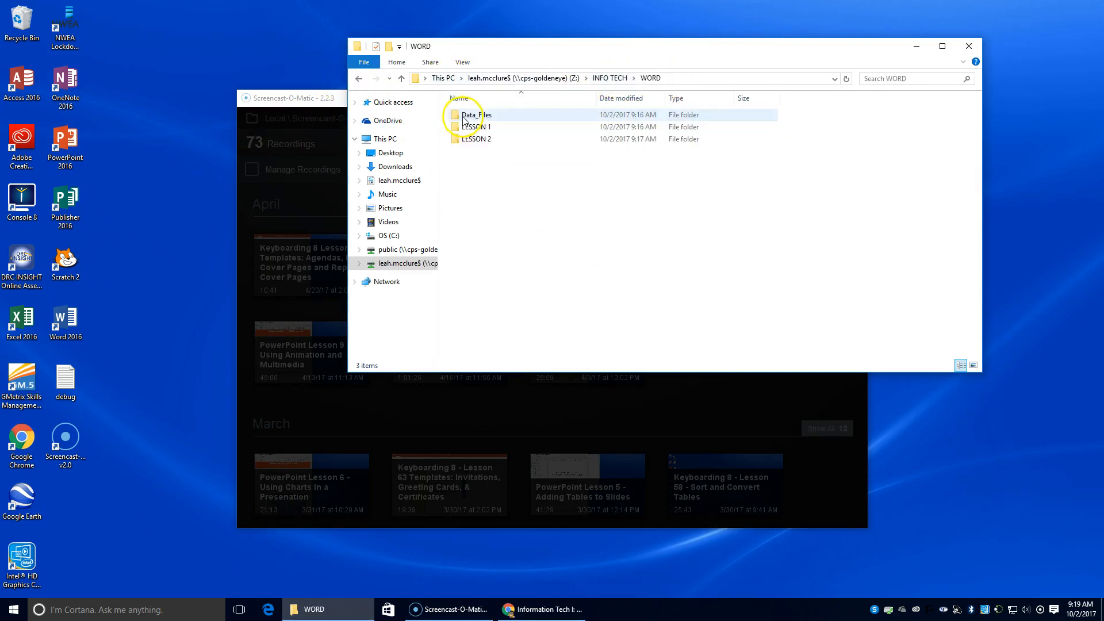
{"action": "left_click", "coordinate": [480, 118]}
{"action": "double_click", "coordinate": [480, 118]}
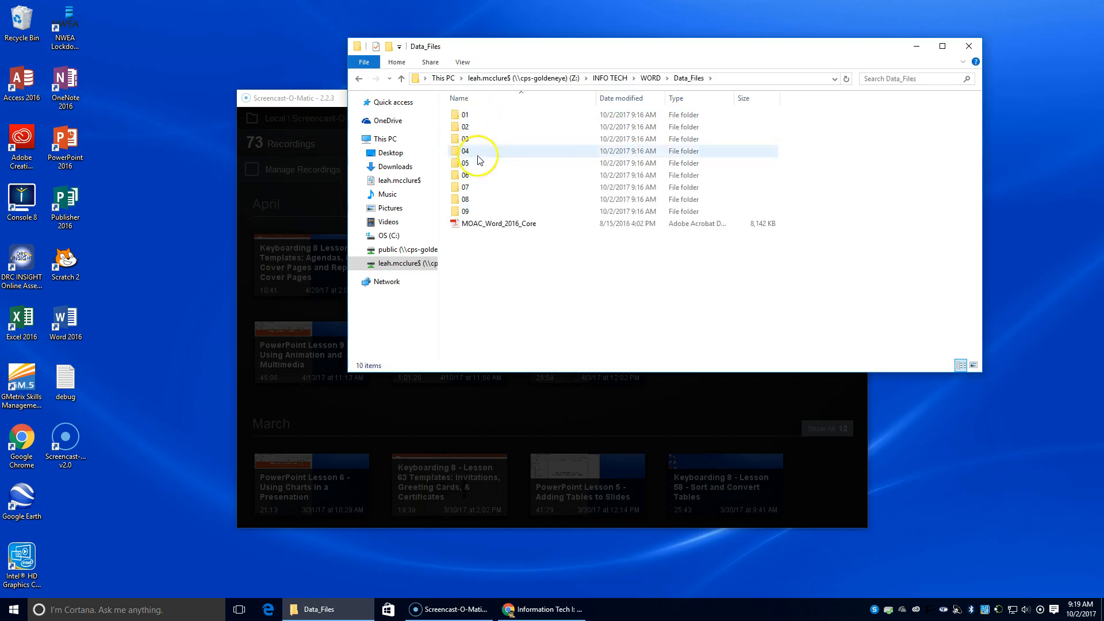
{"action": "right_click", "coordinate": [465, 225]}
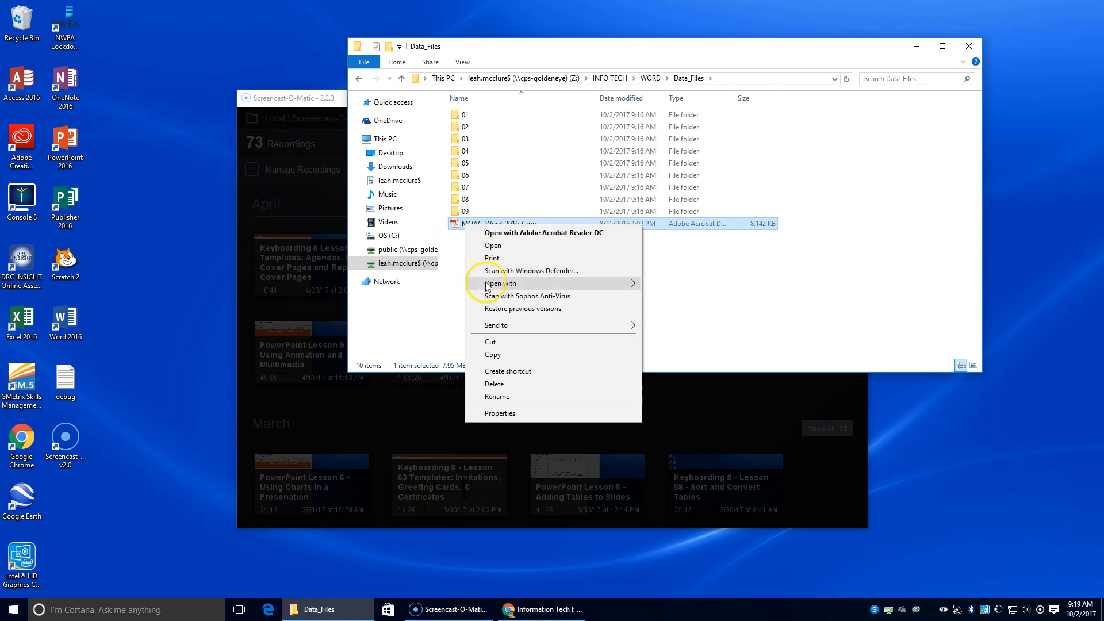
{"action": "mouse_move", "coordinate": [487, 289]}
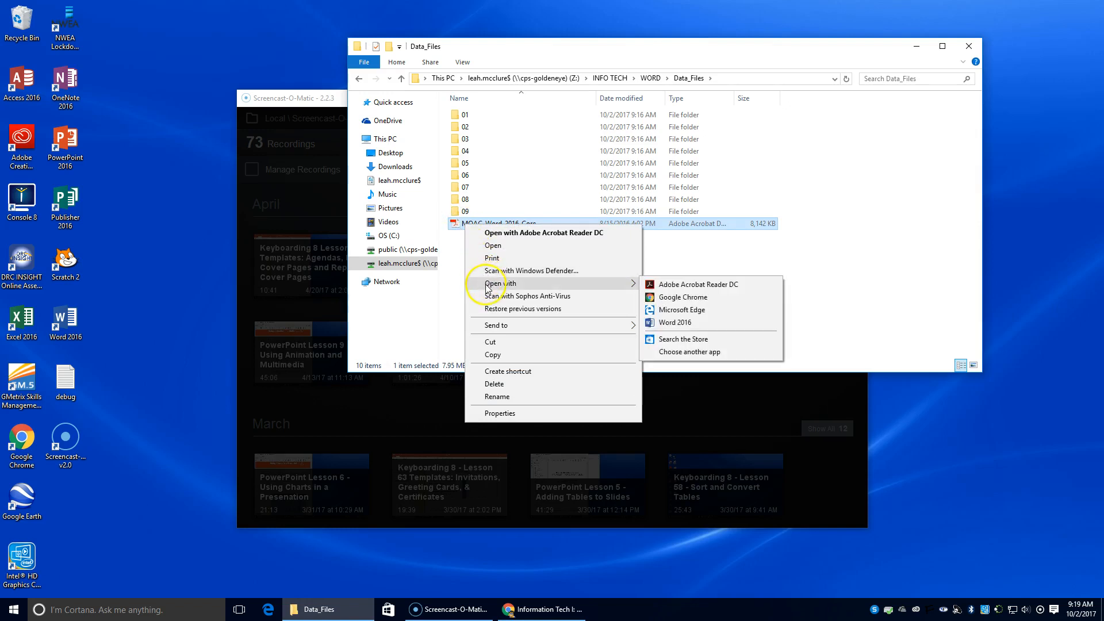
{"action": "left_click", "coordinate": [655, 284]}
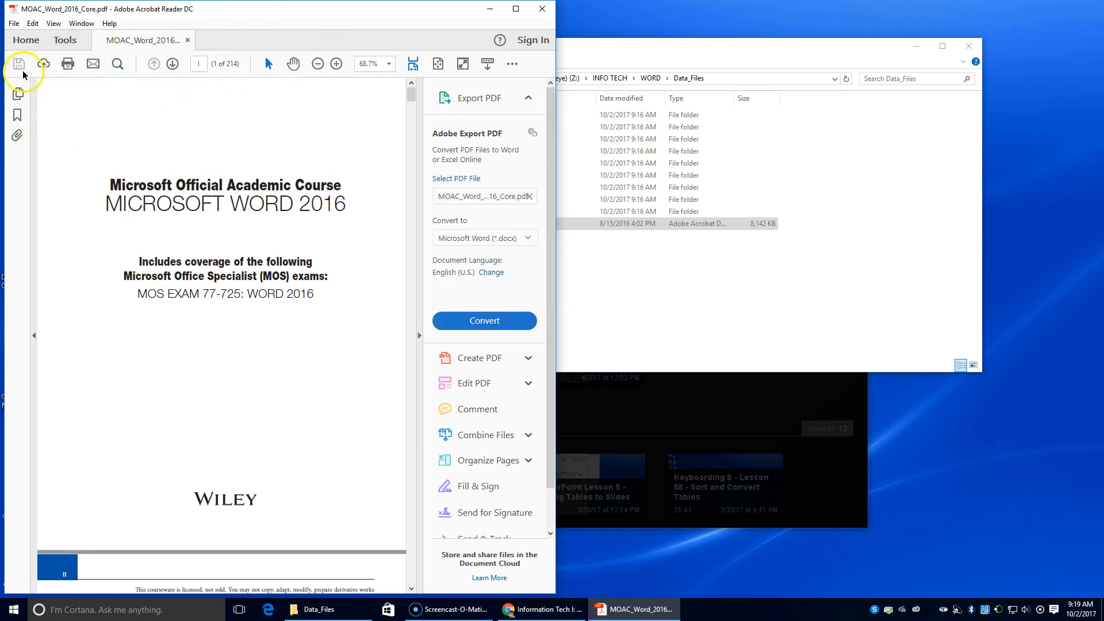
Jump to the Lesson 1: Understanding Word bookmark and snap Reader to the left half.
{"action": "left_click", "coordinate": [16, 116]}
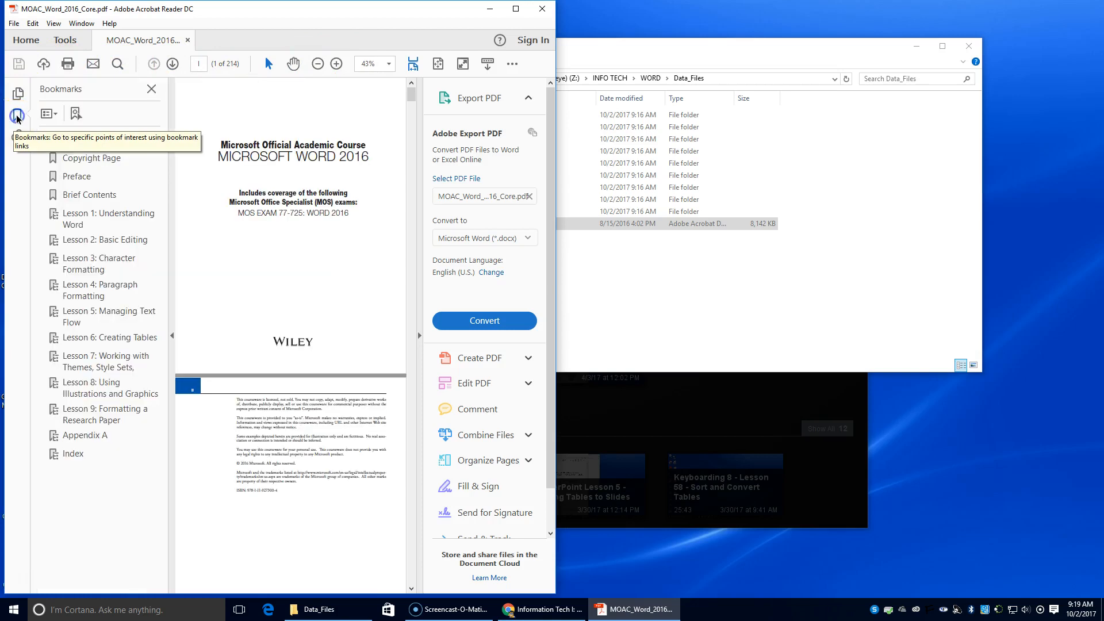
{"action": "left_click", "coordinate": [73, 218]}
{"action": "left_click", "coordinate": [271, 163]}
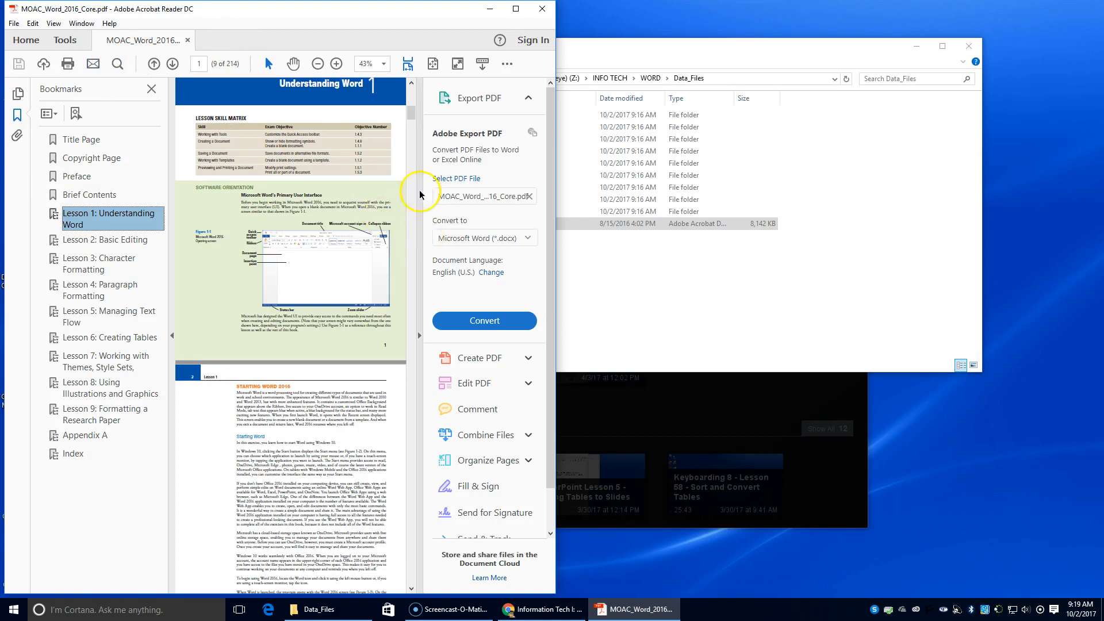
{"action": "left_click_drag", "start_coordinate": [387, 18], "coordinate": [1, 75]}
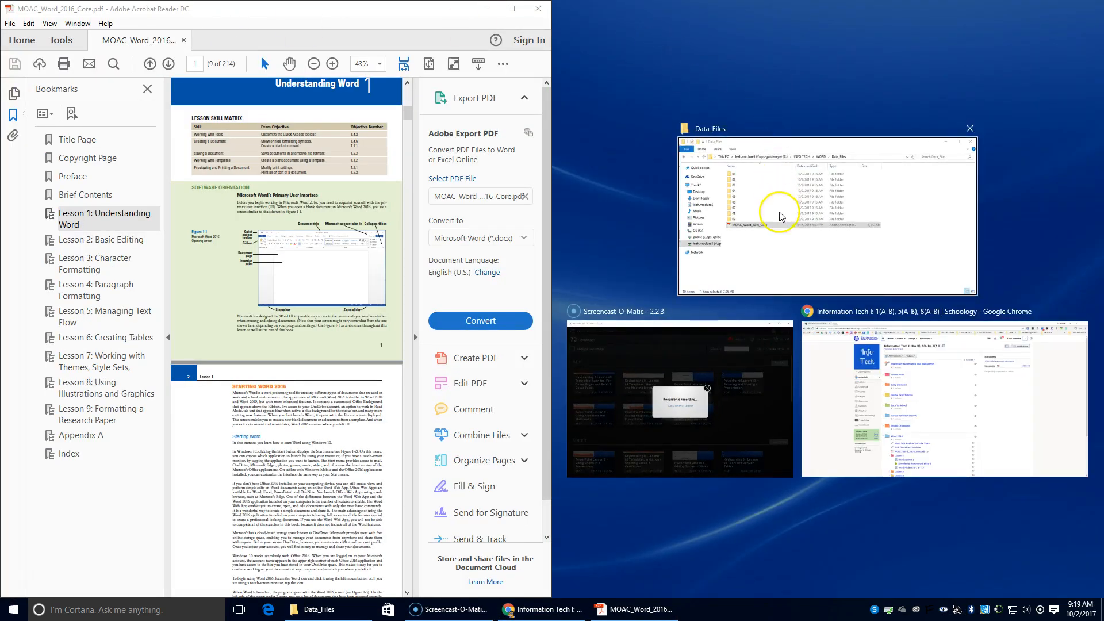
Snap Chrome to the right half, hide the Tools and Bookmarks panes, and zoom the PDF to 98.1%.
{"action": "left_click", "coordinate": [982, 374]}
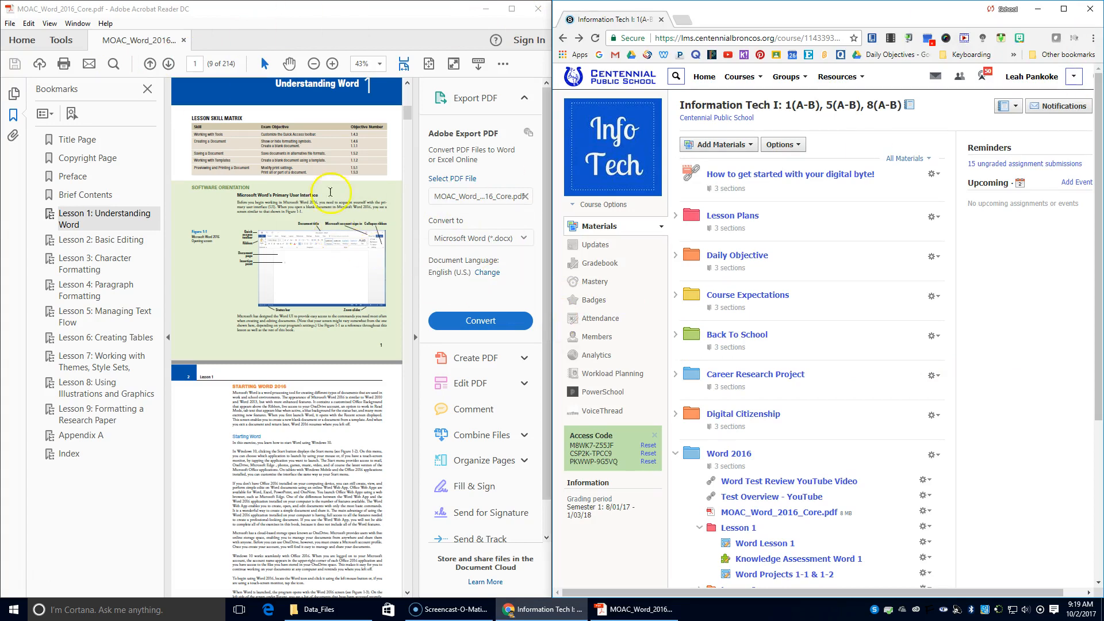
{"action": "left_click", "coordinate": [416, 258]}
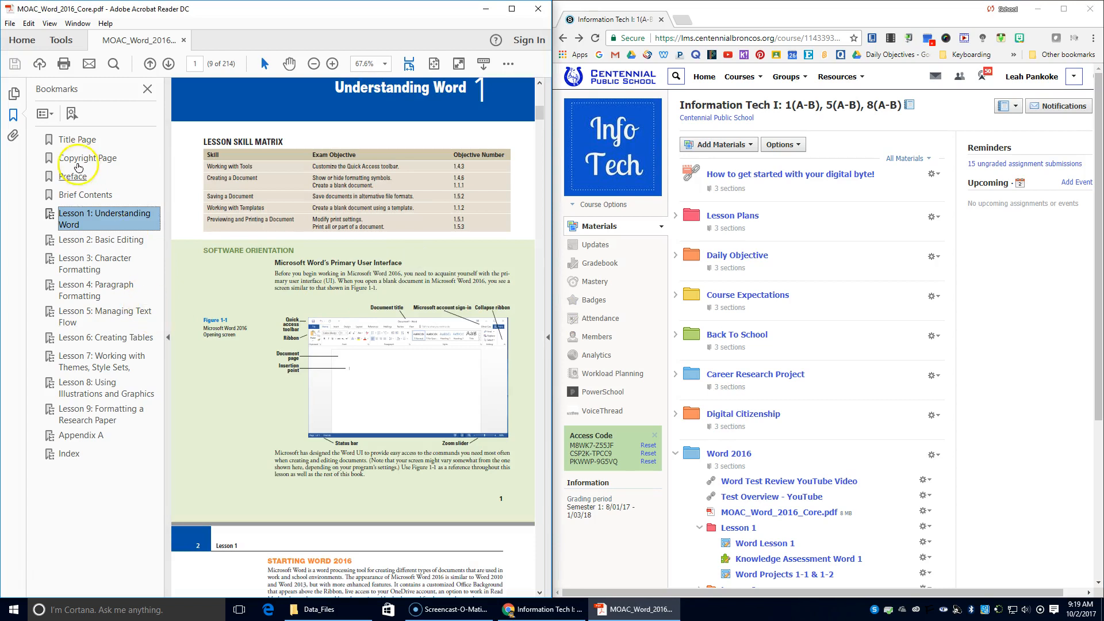
{"action": "left_click", "coordinate": [166, 247]}
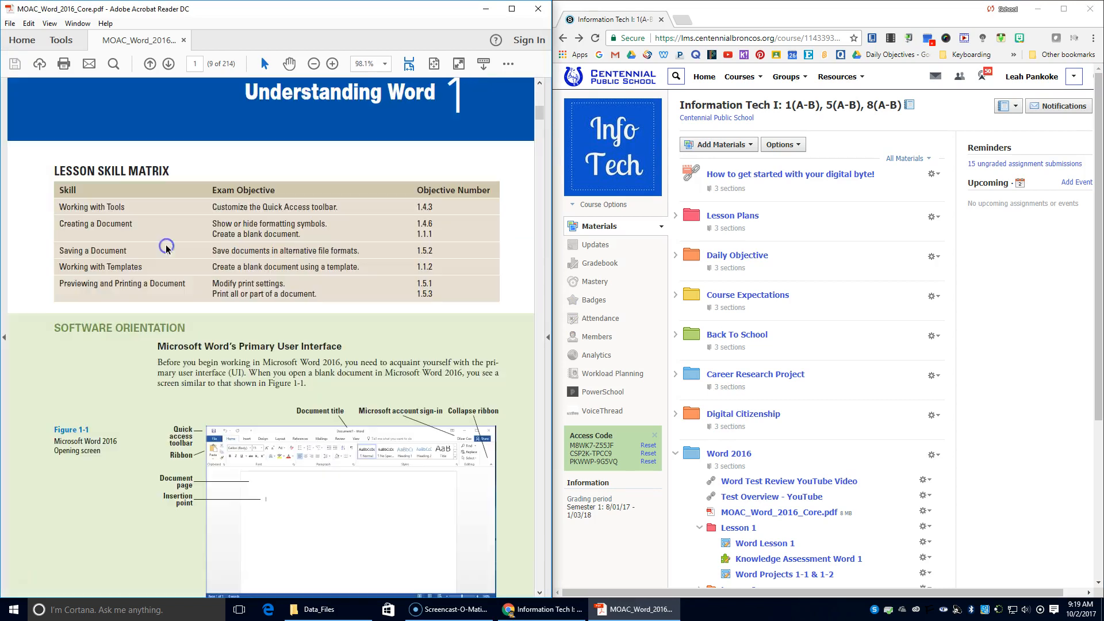
{"action": "scroll", "coordinate": [305, 388], "scroll_direction": "down", "scroll_amount": 1}
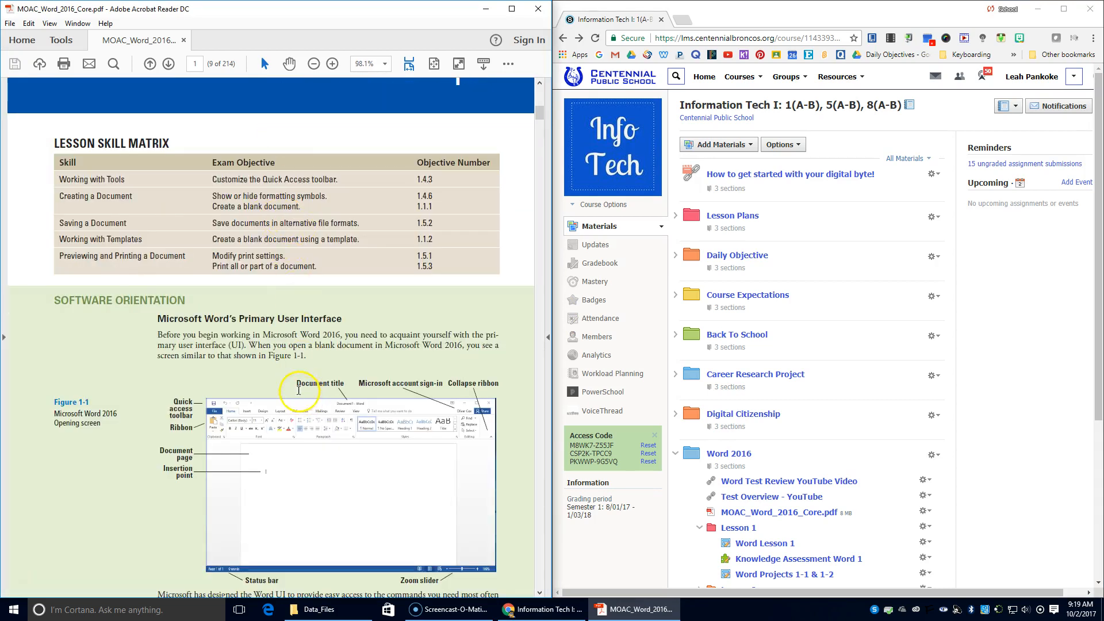
{"action": "left_click", "coordinate": [332, 63]}
{"action": "left_click", "coordinate": [332, 64]}
{"action": "left_click", "coordinate": [332, 64]}
{"action": "left_click", "coordinate": [315, 65]}
{"action": "left_click", "coordinate": [315, 64]}
{"action": "left_click", "coordinate": [315, 64]}
{"action": "left_click", "coordinate": [97, 93]}
Return to the Lesson 1: Understanding Word bookmark, then hide the bookmarks pane again.
{"action": "left_click", "coordinate": [3, 198]}
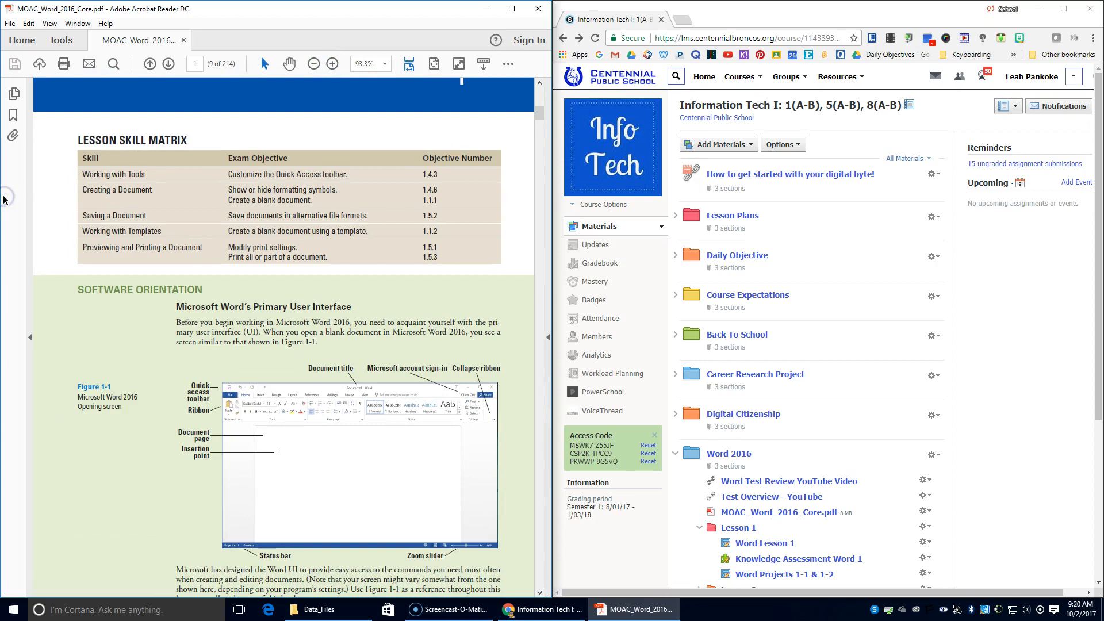
{"action": "left_click", "coordinate": [14, 122]}
{"action": "left_click", "coordinate": [14, 116]}
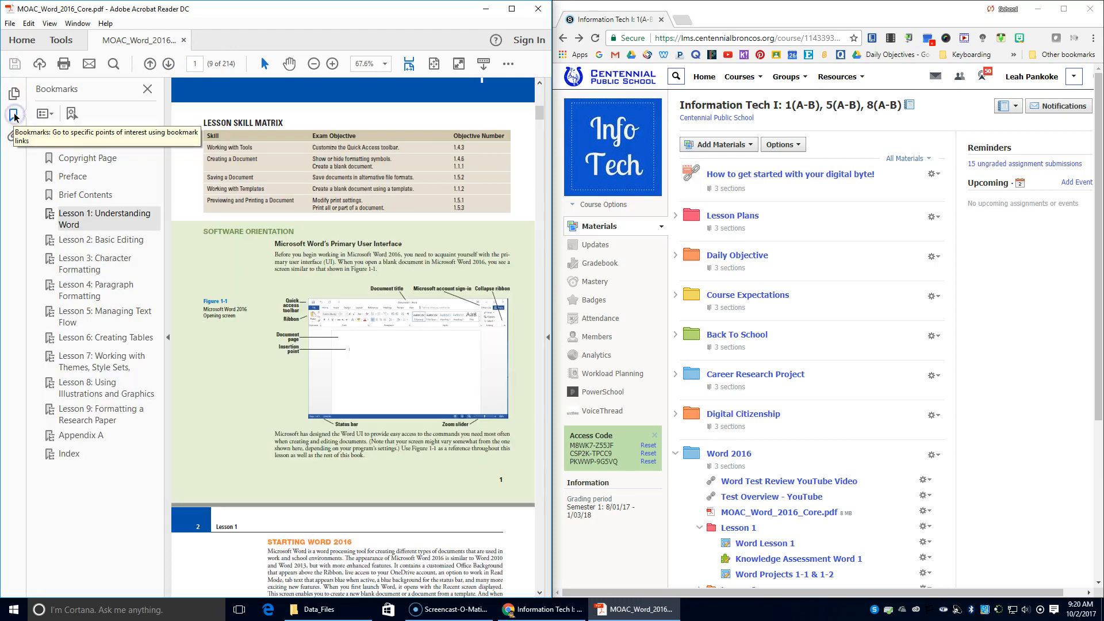
{"action": "left_click", "coordinate": [92, 216]}
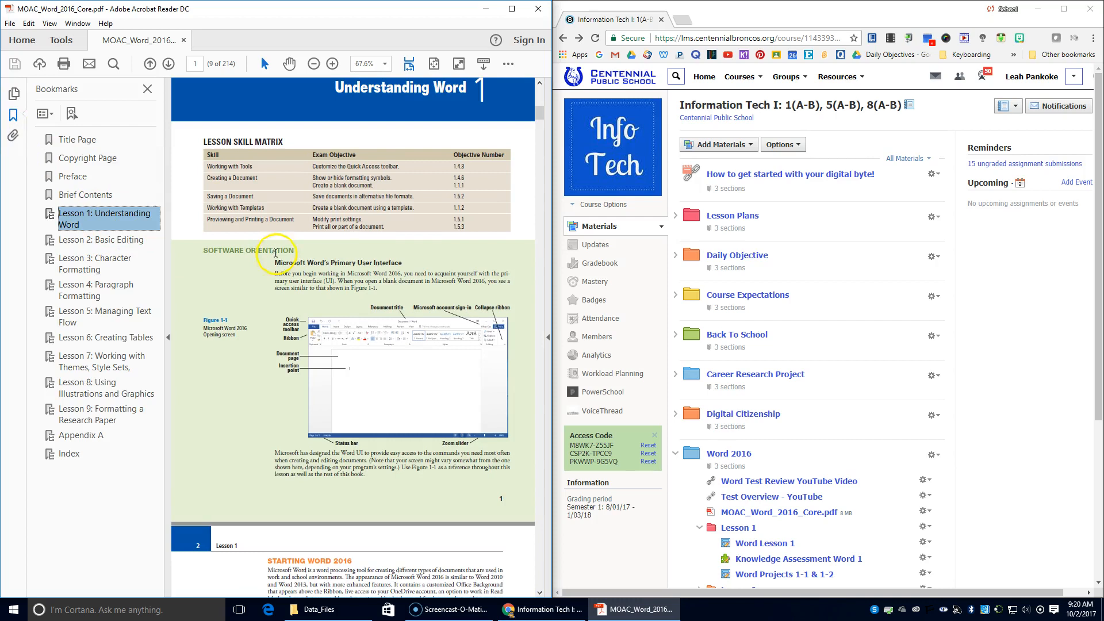
{"action": "left_click", "coordinate": [168, 337]}
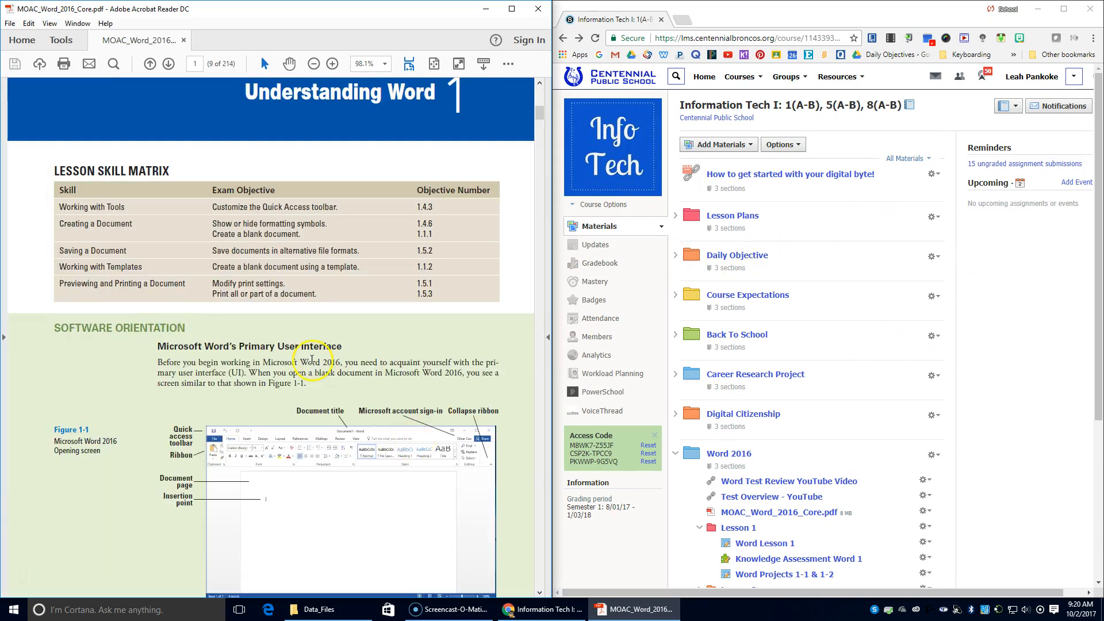
{"action": "scroll", "coordinate": [311, 360], "scroll_direction": "down", "scroll_amount": 2}
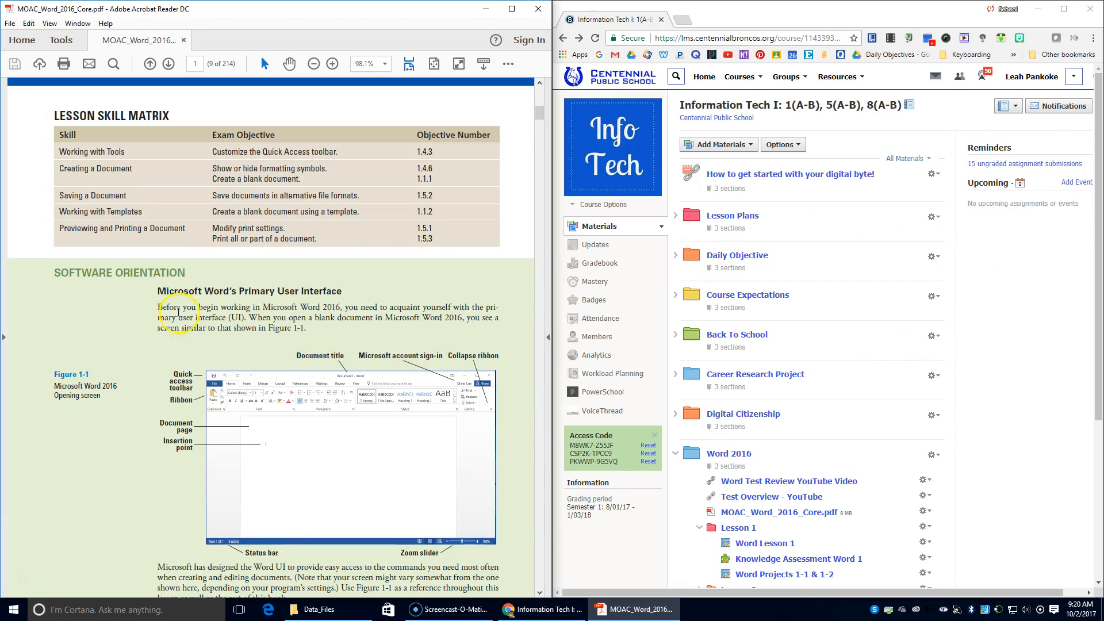
{"action": "scroll", "coordinate": [247, 259], "scroll_direction": "up", "scroll_amount": 1}
{"action": "scroll", "coordinate": [252, 265], "scroll_direction": "up", "scroll_amount": 2}
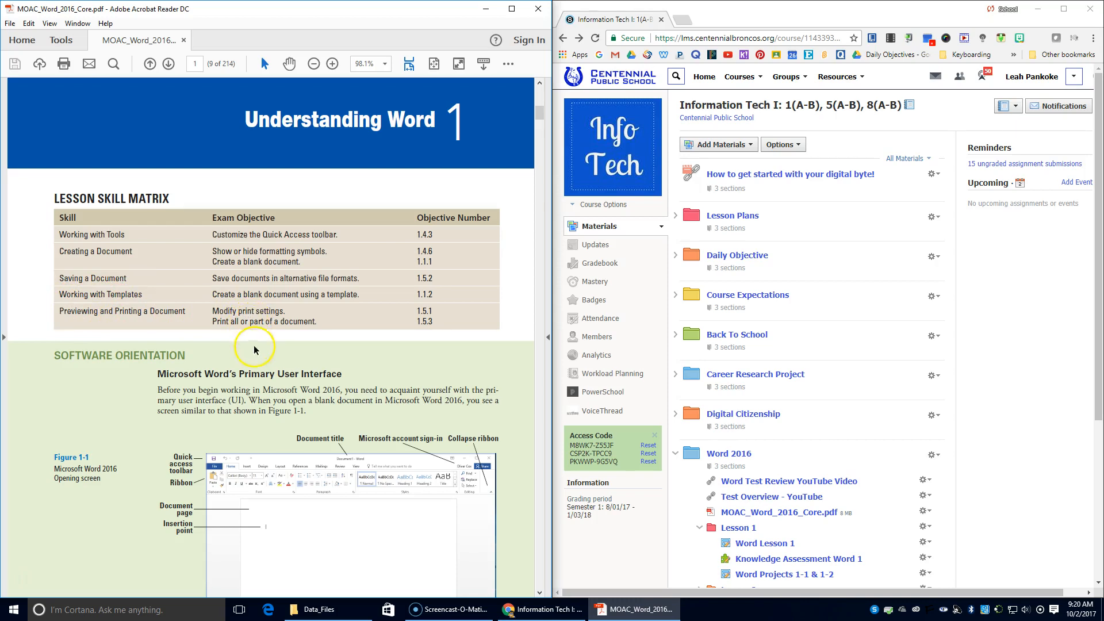
Scroll the PDF down to page 11, where the Start Word exercise begins.
{"action": "scroll", "coordinate": [296, 396], "scroll_direction": "down", "scroll_amount": 3}
{"action": "scroll", "coordinate": [299, 401], "scroll_direction": "down", "scroll_amount": 1}
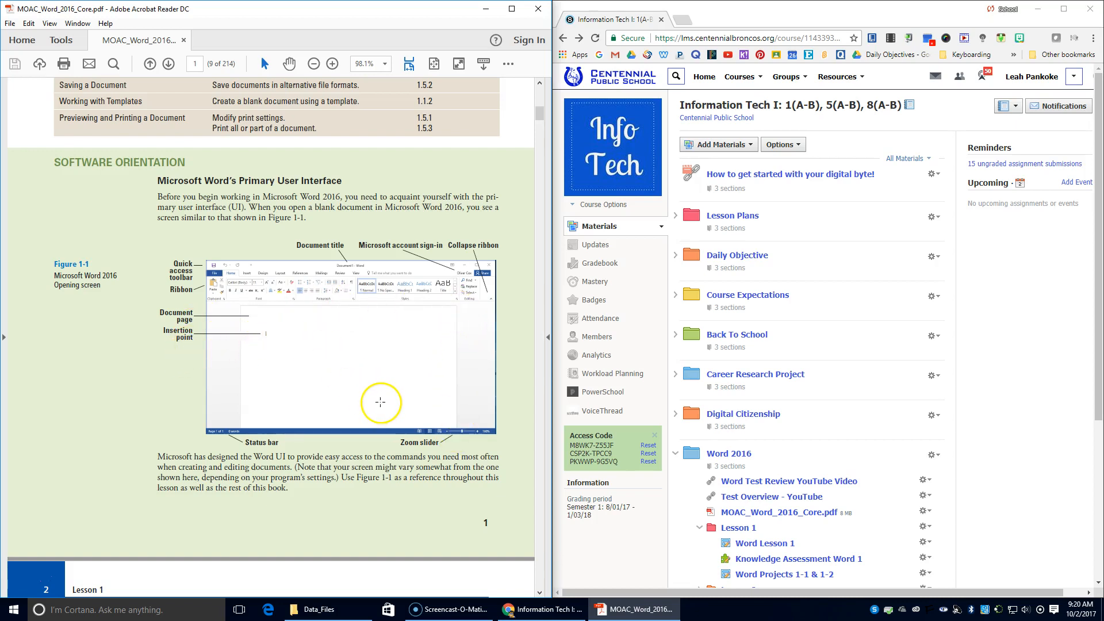
{"action": "scroll", "coordinate": [363, 414], "scroll_direction": "down", "scroll_amount": 2}
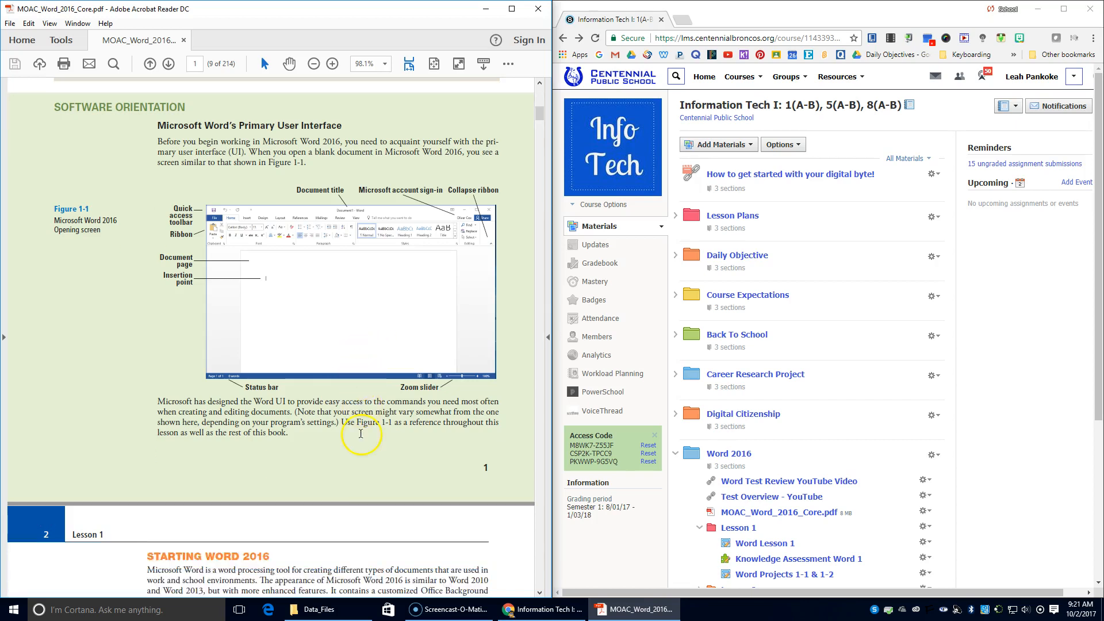
{"action": "scroll", "coordinate": [110, 492], "scroll_direction": "down", "scroll_amount": 10}
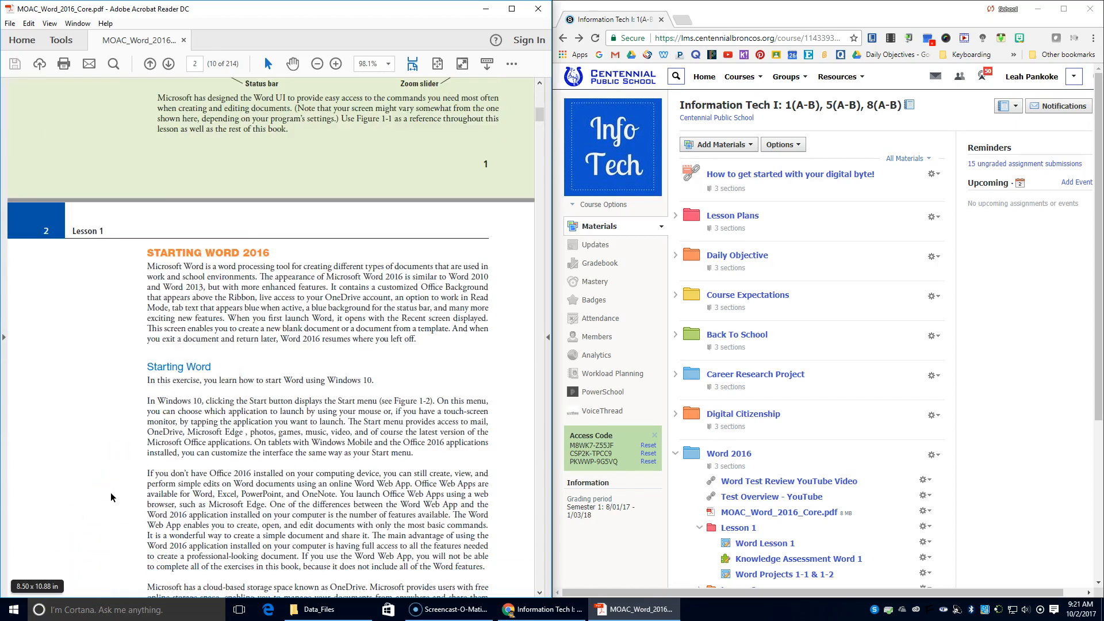
{"action": "scroll", "coordinate": [111, 493], "scroll_direction": "down", "scroll_amount": 20}
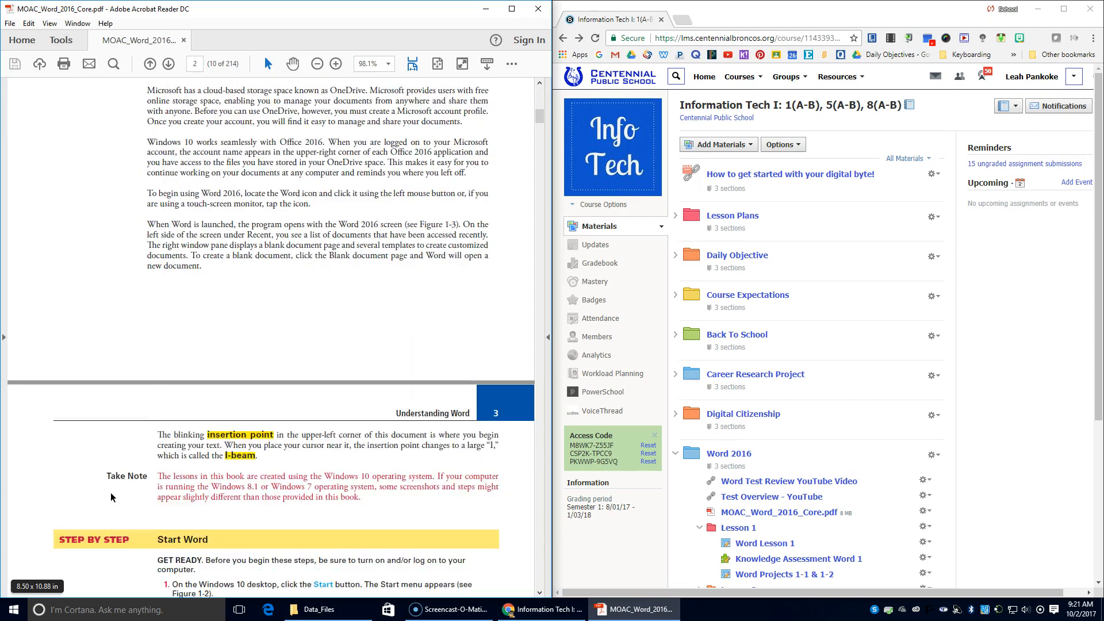
{"action": "scroll", "coordinate": [111, 492], "scroll_direction": "down", "scroll_amount": 2}
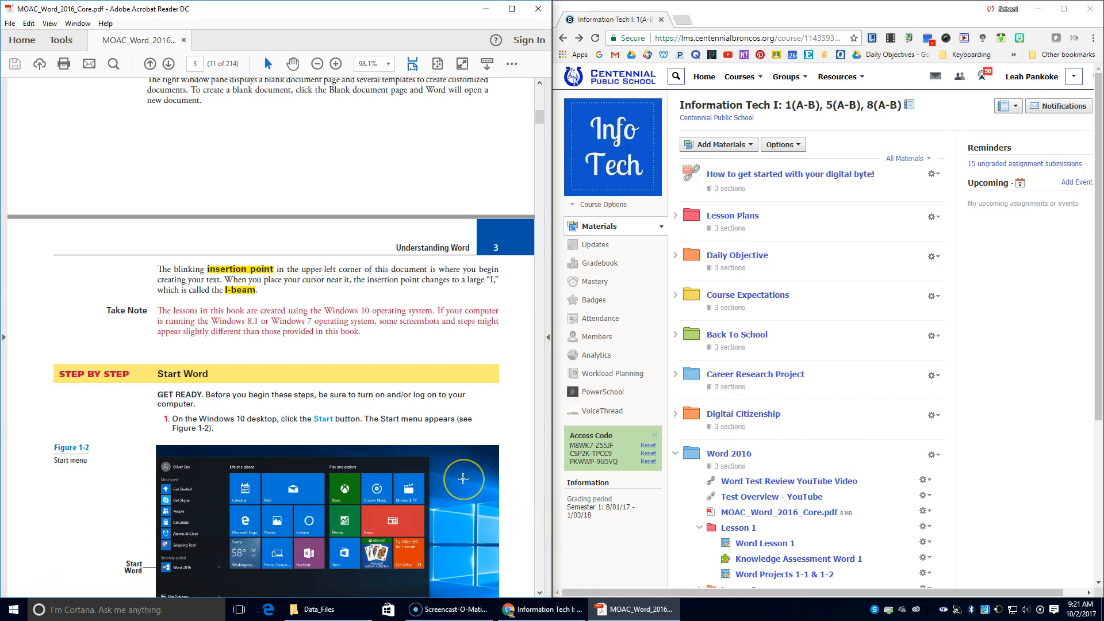
{"action": "key", "text": "ctrl+f"}
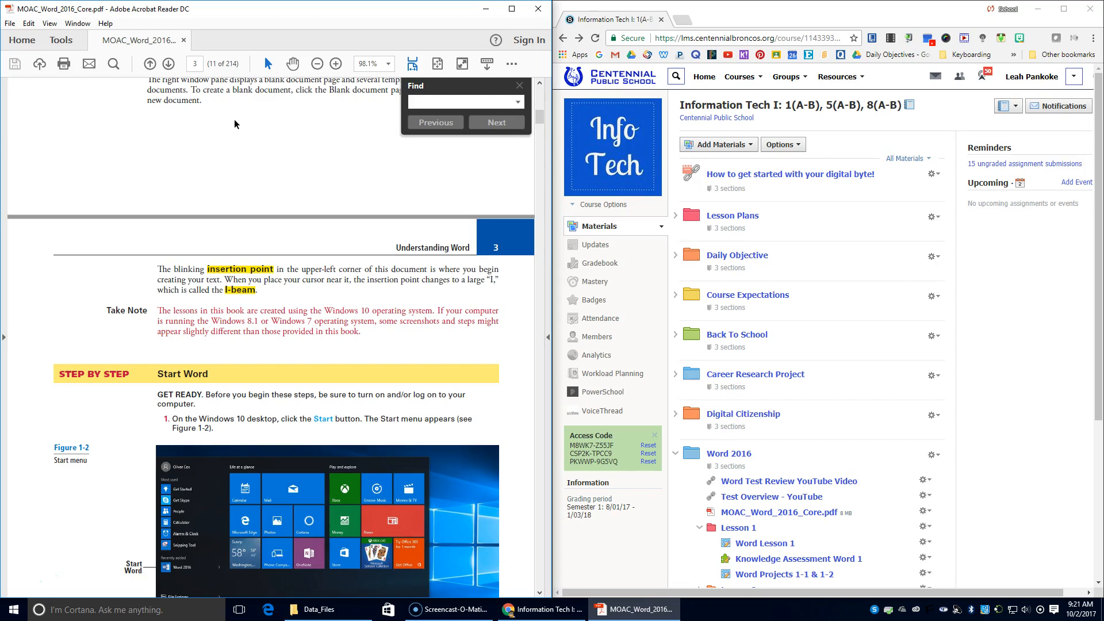
{"action": "type", "text": "dialog box"}
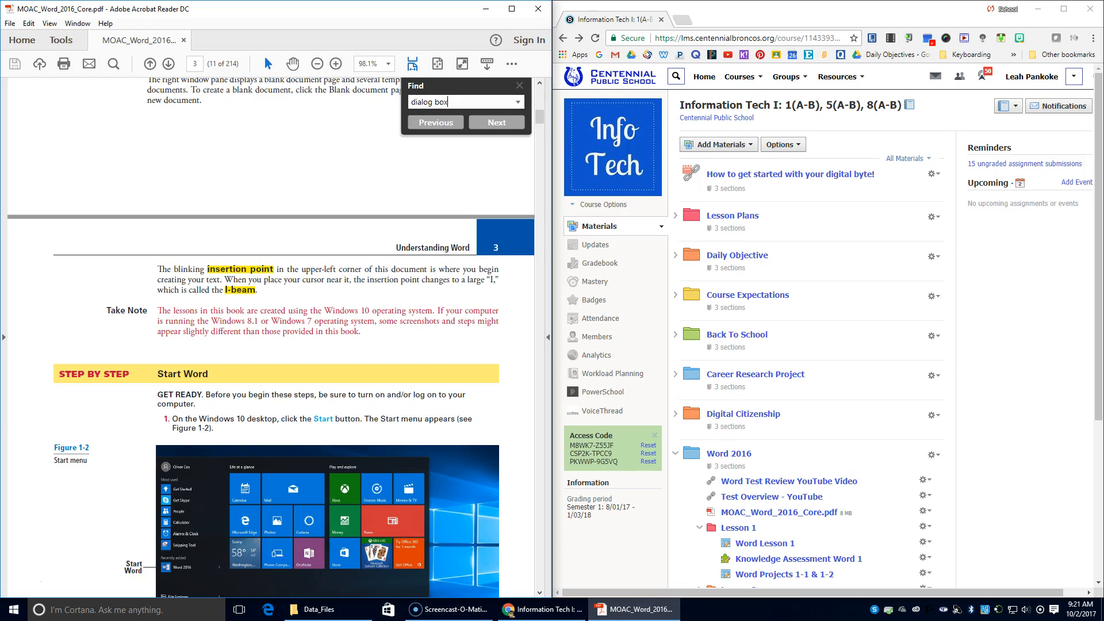
{"action": "key", "text": "Return"}
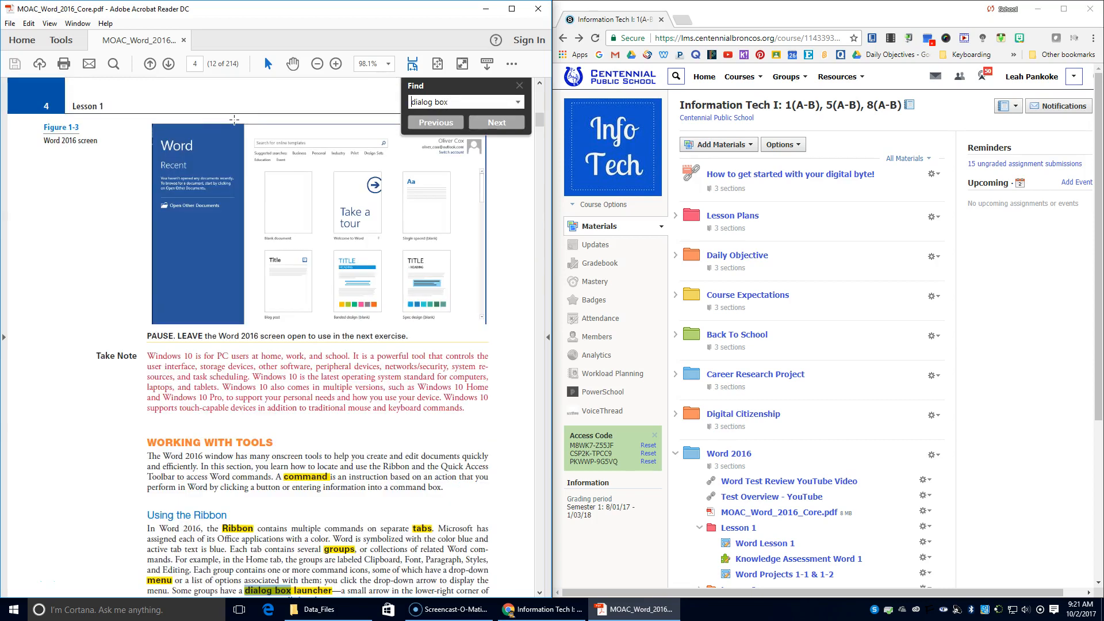
{"action": "scroll", "coordinate": [190, 431], "scroll_direction": "down", "scroll_amount": 3}
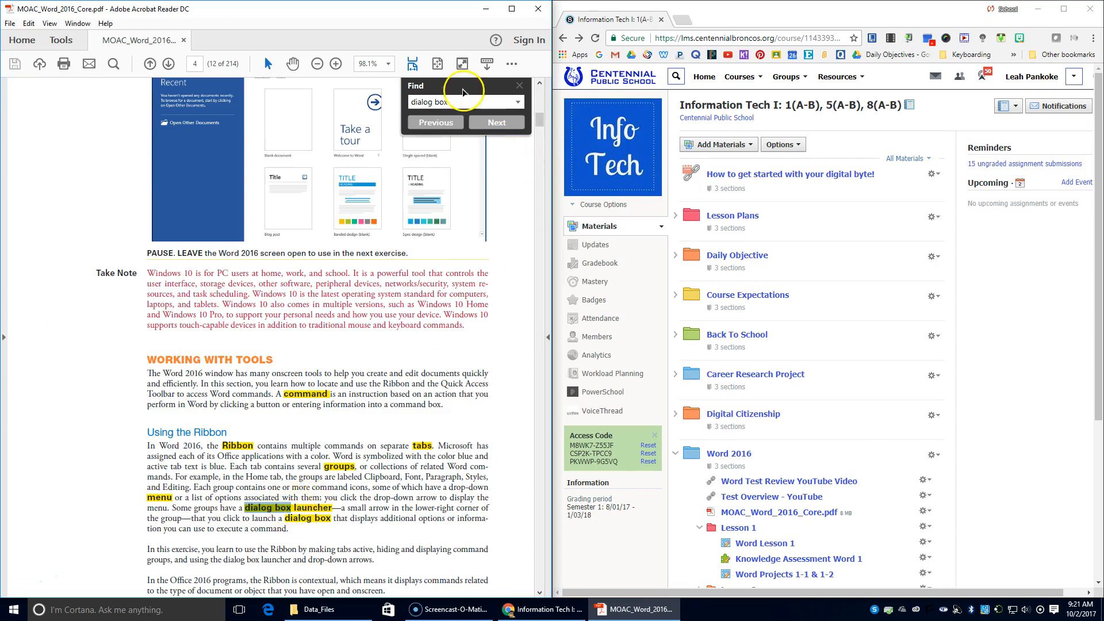
{"action": "triple_click", "coordinate": [454, 102]}
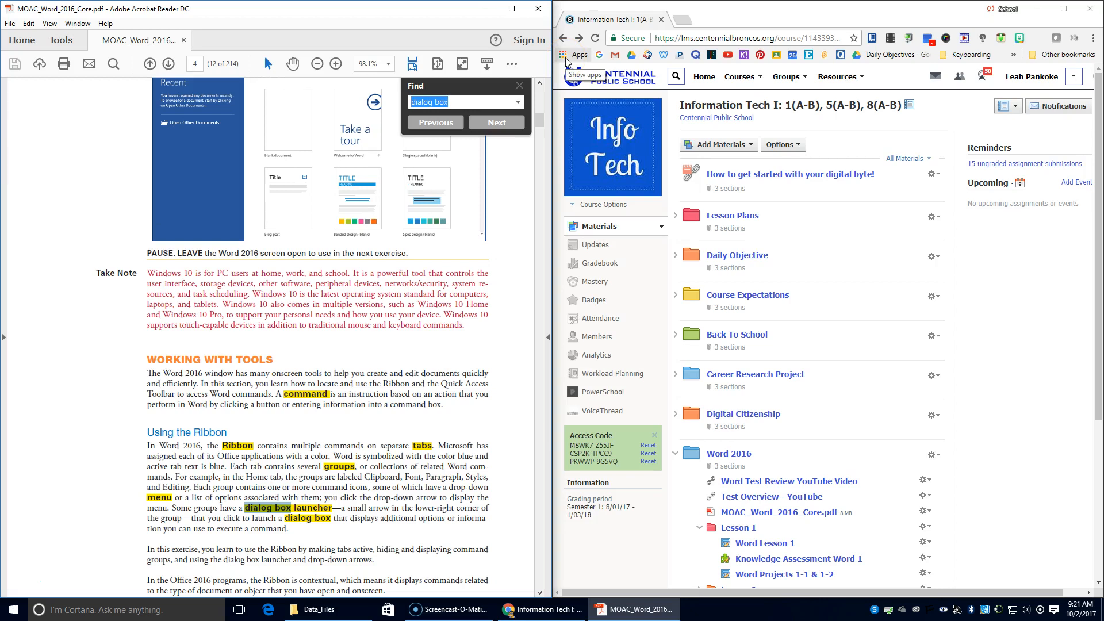
{"action": "type", "text": "ribbon"}
{"action": "key", "text": "Return"}
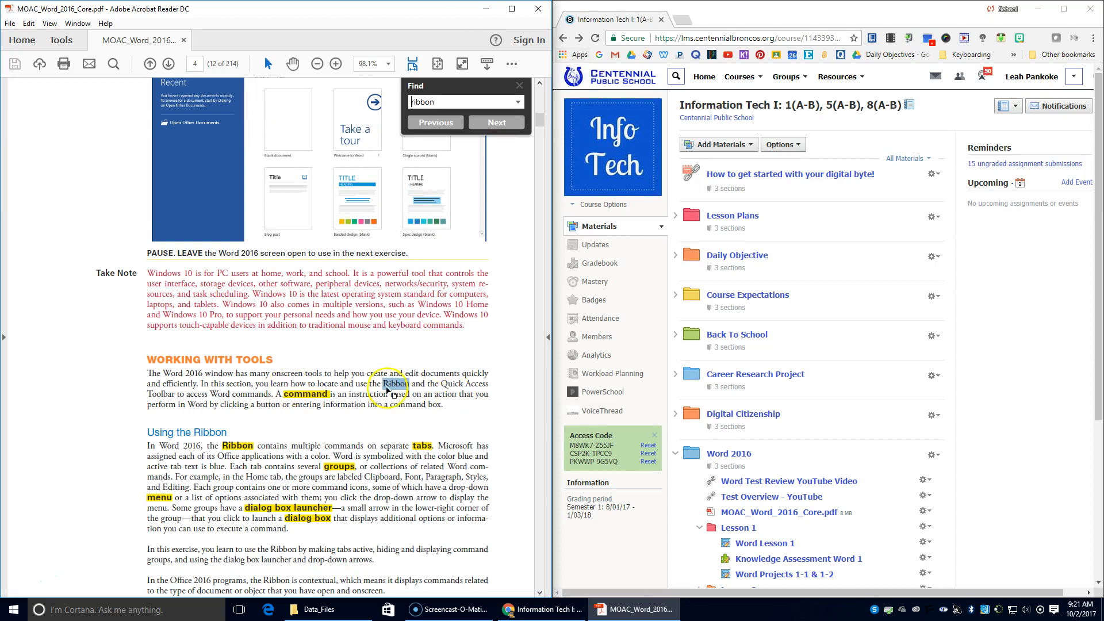
{"action": "left_click", "coordinate": [507, 125]}
{"action": "left_click", "coordinate": [507, 124]}
{"action": "left_click", "coordinate": [507, 125]}
{"action": "left_click", "coordinate": [507, 124]}
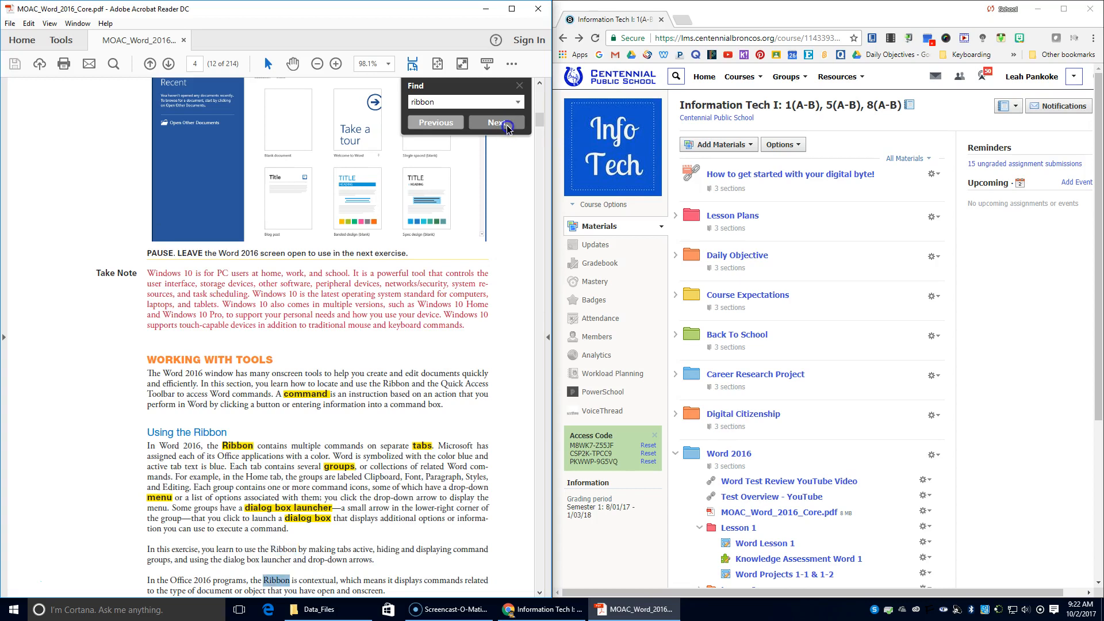
{"action": "left_click", "coordinate": [508, 125]}
{"action": "left_click", "coordinate": [507, 124]}
{"action": "left_click", "coordinate": [507, 124]}
{"action": "left_click", "coordinate": [507, 124]}
{"action": "left_click", "coordinate": [507, 125]}
{"action": "left_click", "coordinate": [507, 124]}
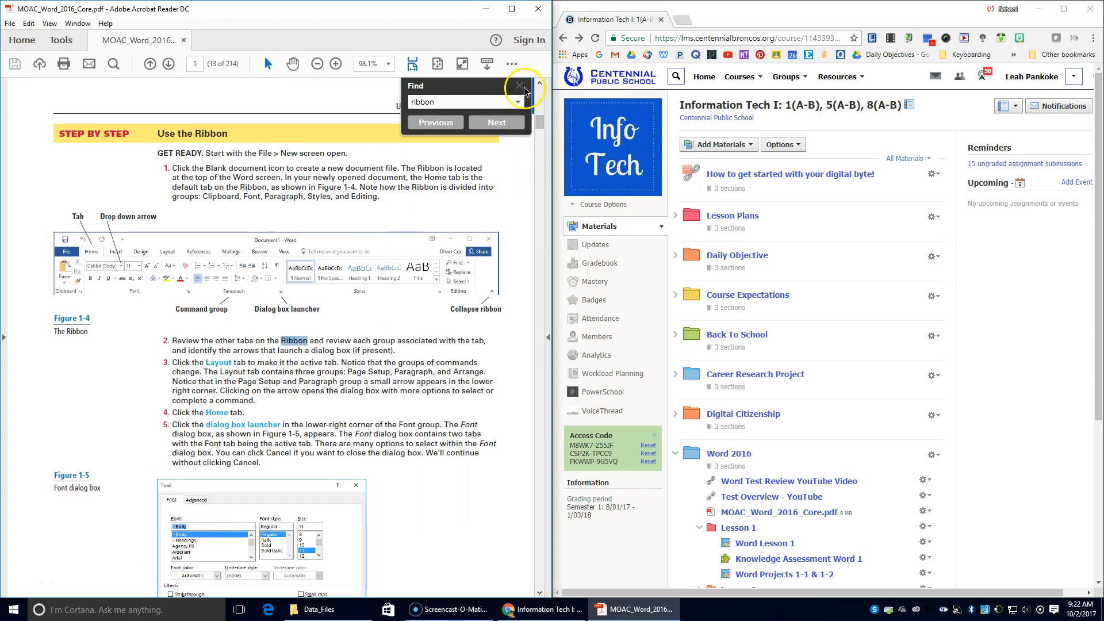
{"action": "left_click", "coordinate": [520, 85]}
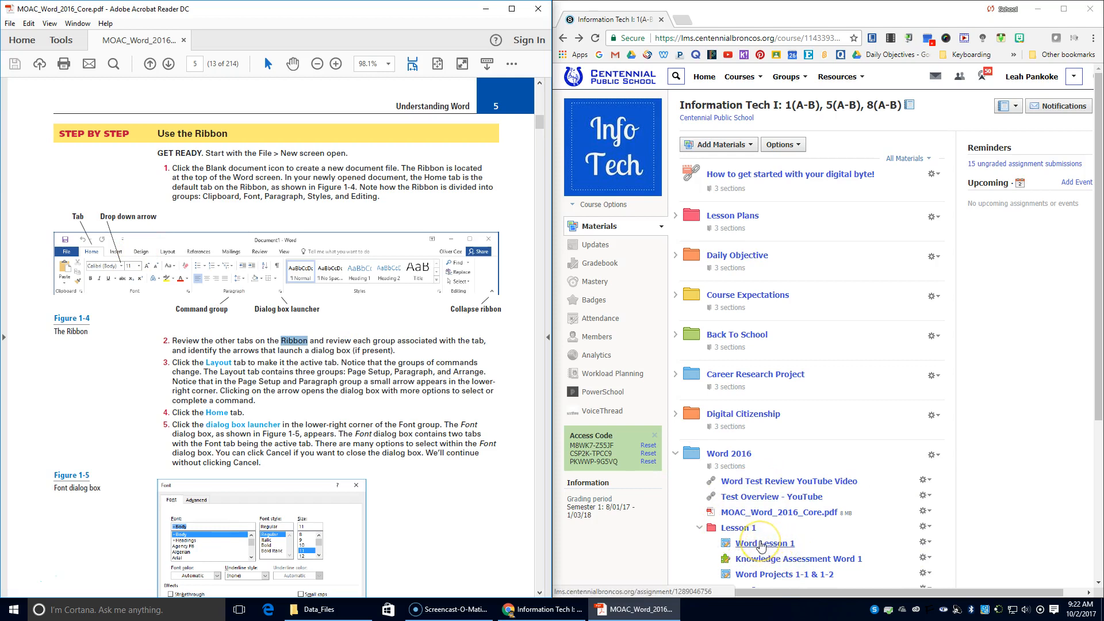
{"action": "scroll", "coordinate": [305, 333], "scroll_direction": "up", "scroll_amount": 4}
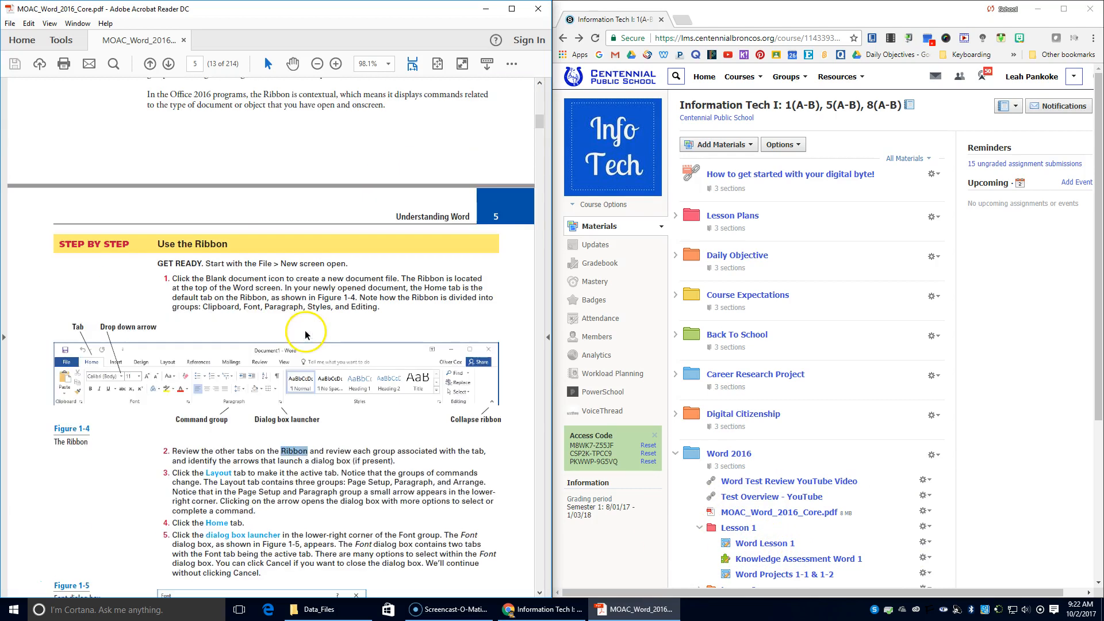
{"action": "scroll", "coordinate": [305, 332], "scroll_direction": "up", "scroll_amount": 20}
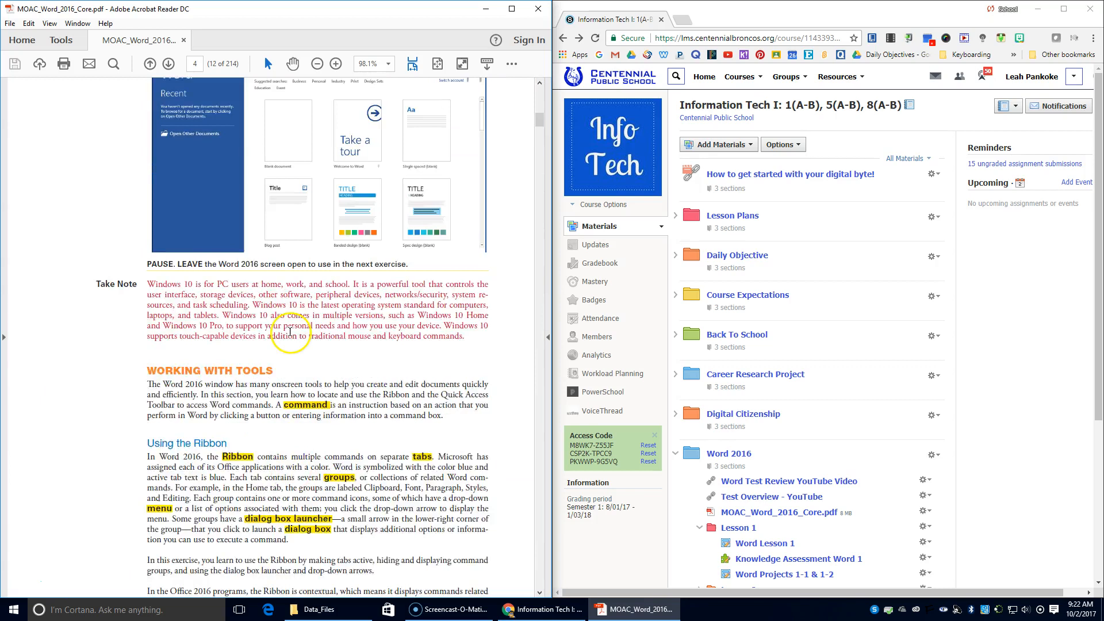
{"action": "scroll", "coordinate": [290, 332], "scroll_direction": "up", "scroll_amount": 15}
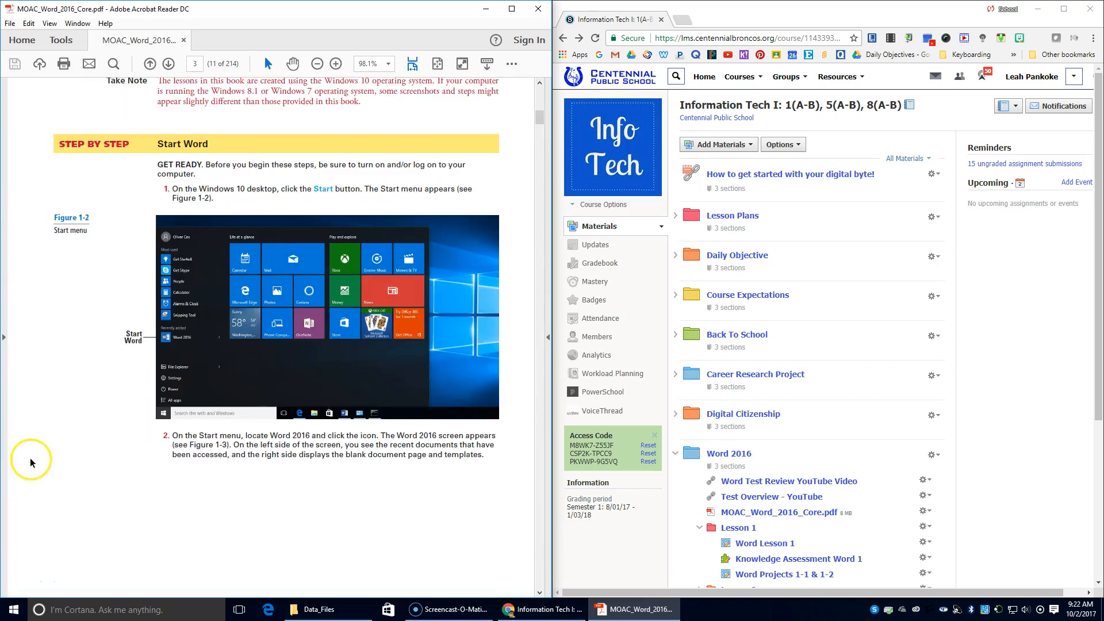
Launch Word 2016 from the search box and create a blank document.
{"action": "left_click", "coordinate": [95, 609]}
{"action": "type", "text": "word"}
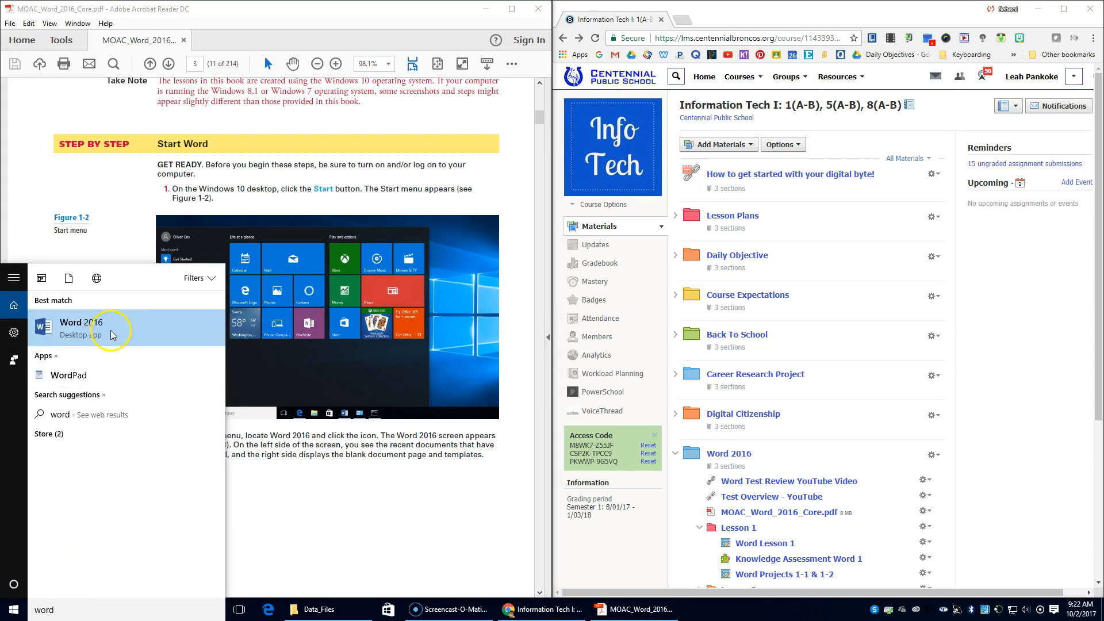
{"action": "left_click", "coordinate": [111, 329]}
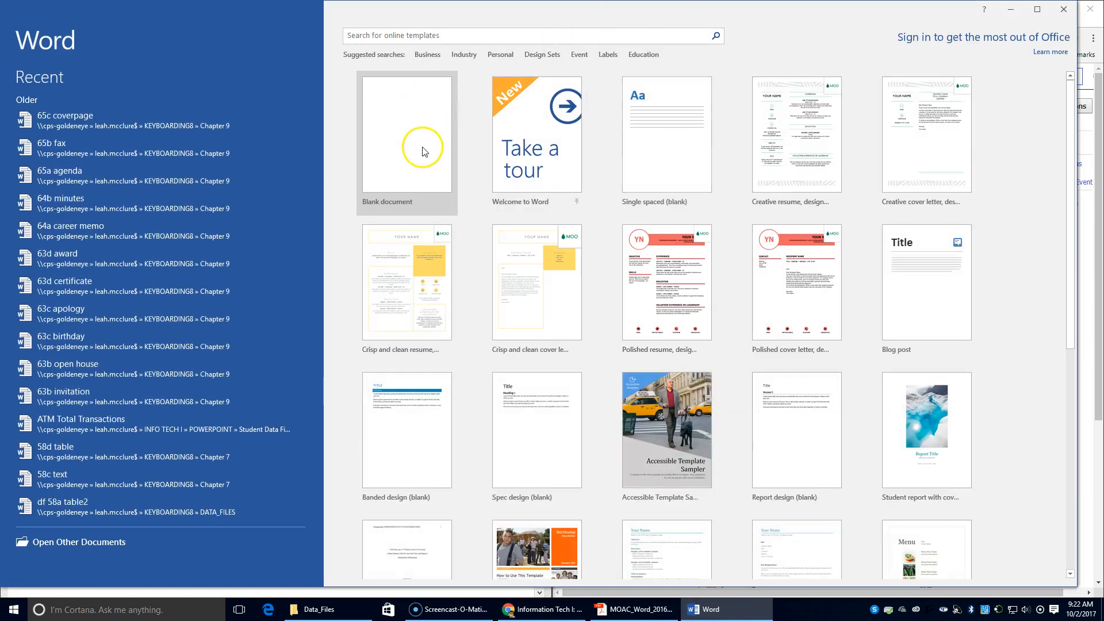
{"action": "left_click", "coordinate": [426, 144]}
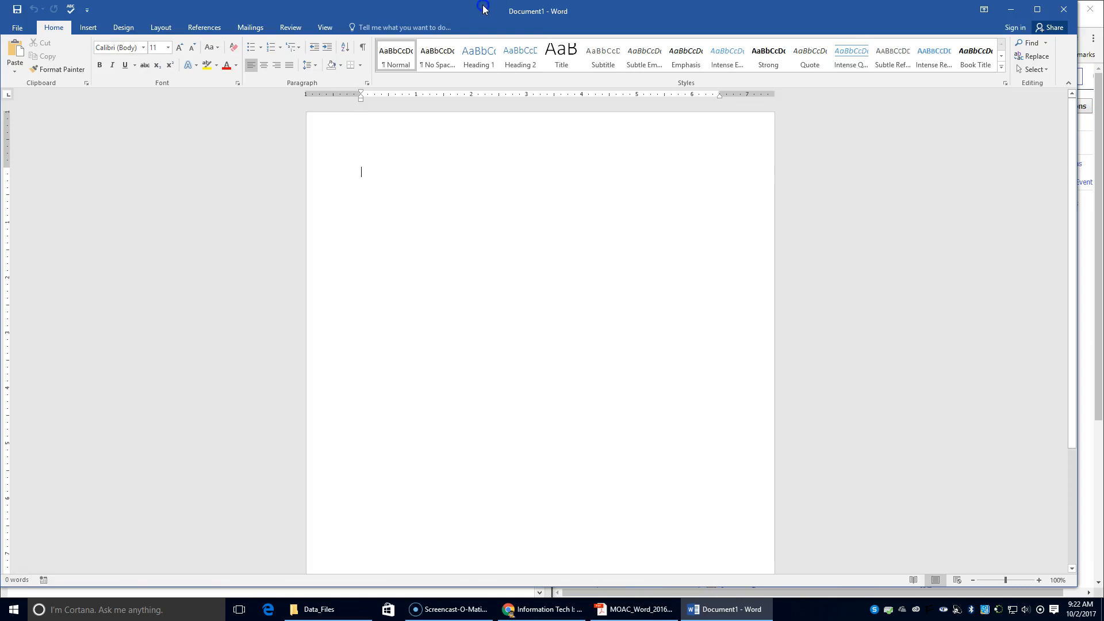
Place the Word window on the right half beside the lesson PDF.
{"action": "left_click_drag", "start_coordinate": [483, 6], "coordinate": [1103, 150]}
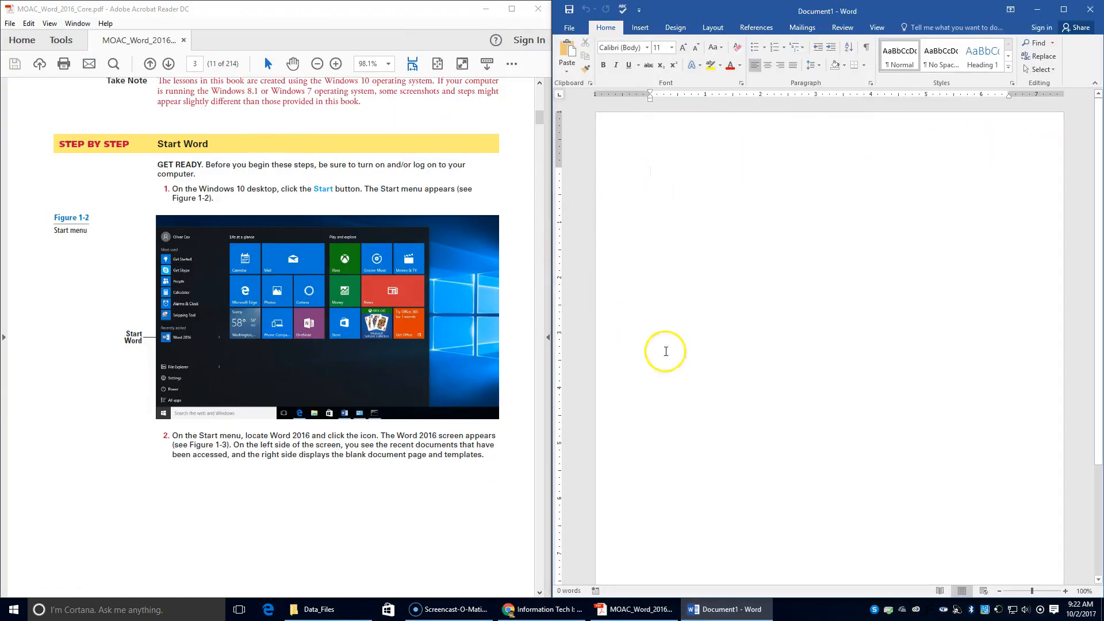
{"action": "scroll", "coordinate": [208, 402], "scroll_direction": "down", "scroll_amount": 3}
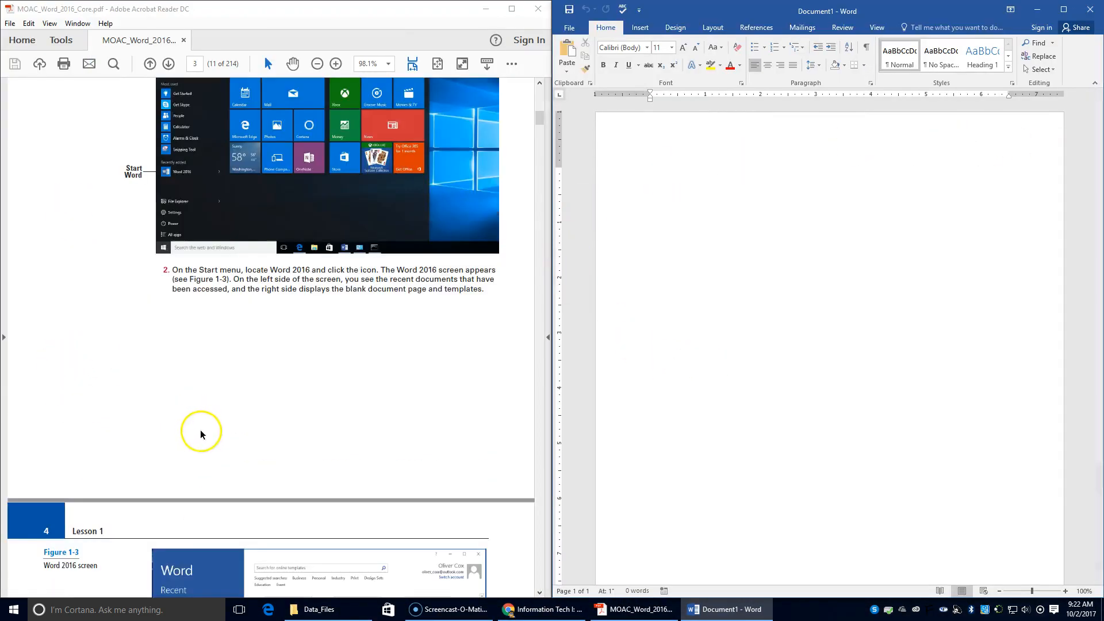
{"action": "scroll", "coordinate": [200, 432], "scroll_direction": "down", "scroll_amount": 10}
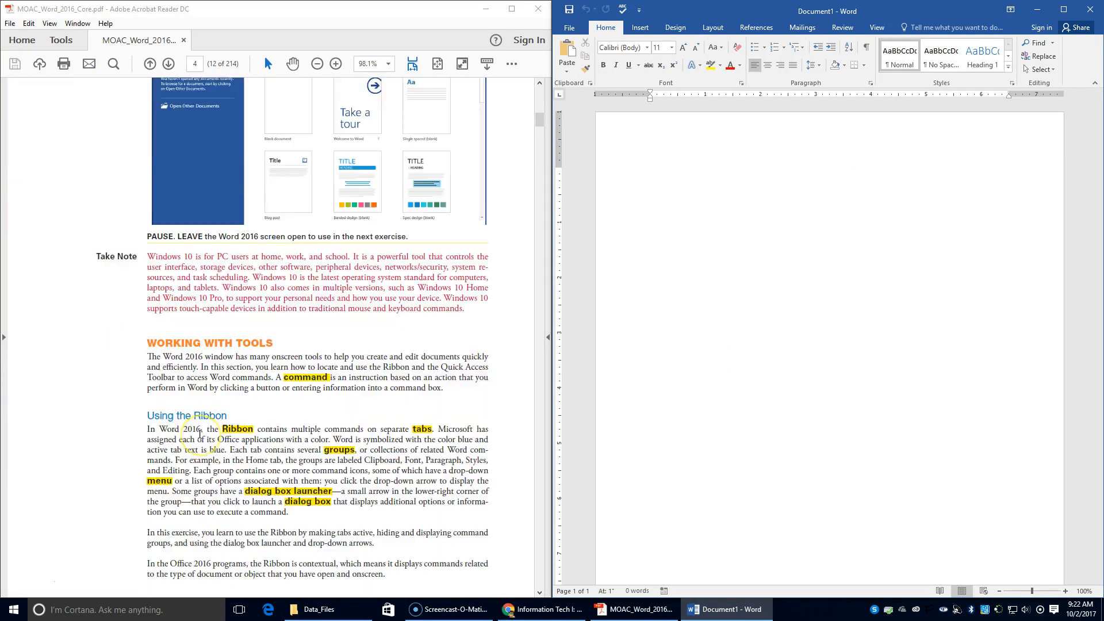
{"action": "scroll", "coordinate": [200, 432], "scroll_direction": "down", "scroll_amount": 5}
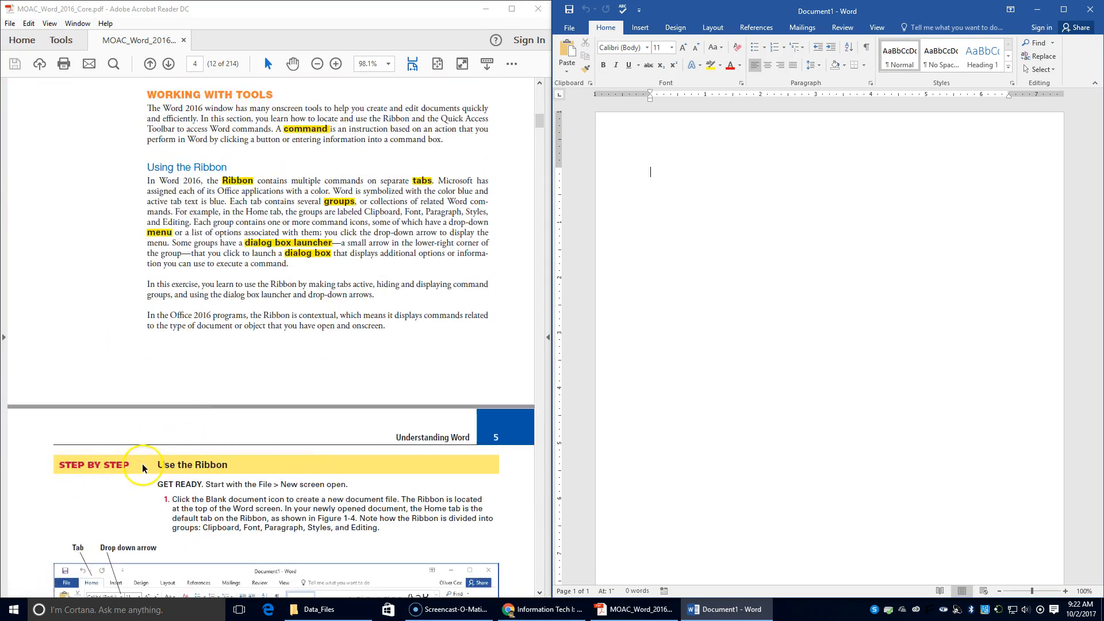
{"action": "scroll", "coordinate": [147, 431], "scroll_direction": "up", "scroll_amount": 20}
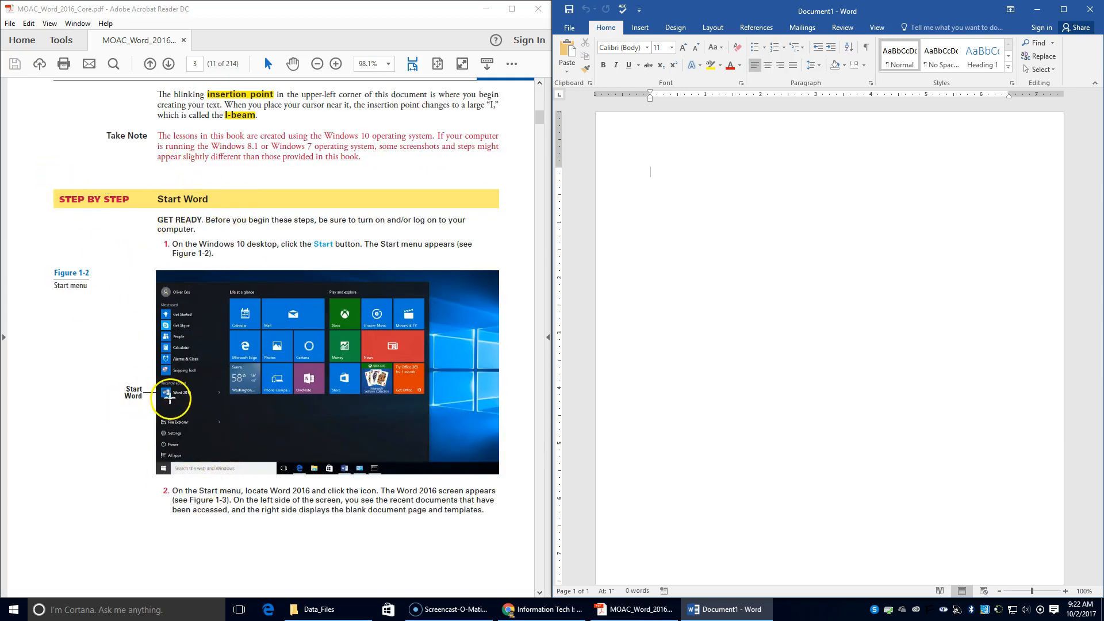
{"action": "scroll", "coordinate": [207, 406], "scroll_direction": "down", "scroll_amount": 1}
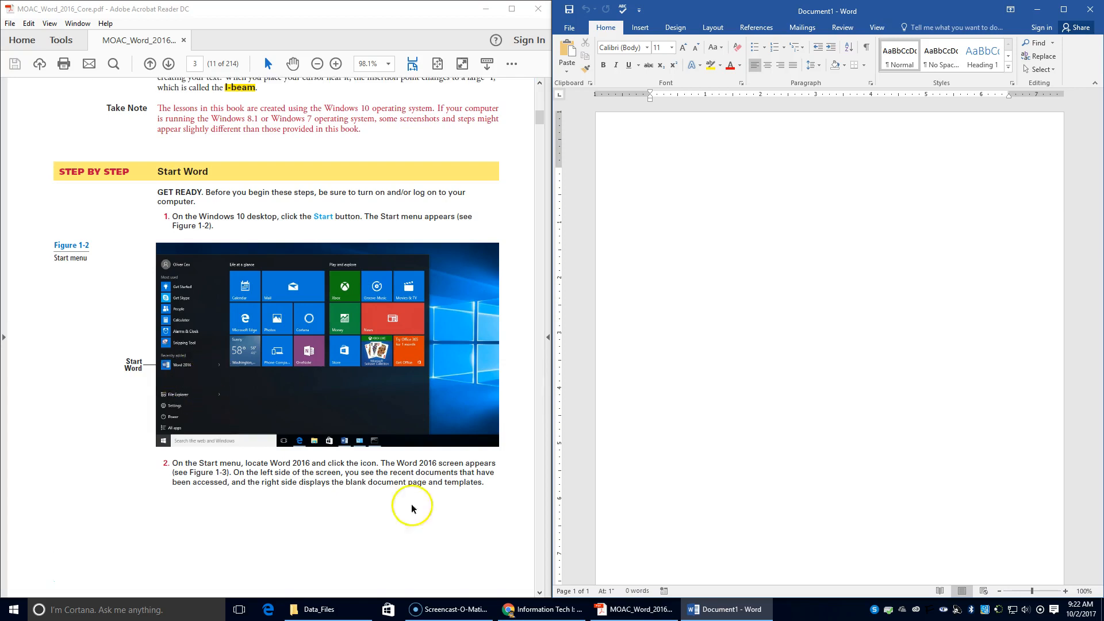
Scroll the lesson PDF down to page 5's Step by Step: Use the Ribbon exercise.
{"action": "scroll", "coordinate": [376, 472], "scroll_direction": "down", "scroll_amount": 10}
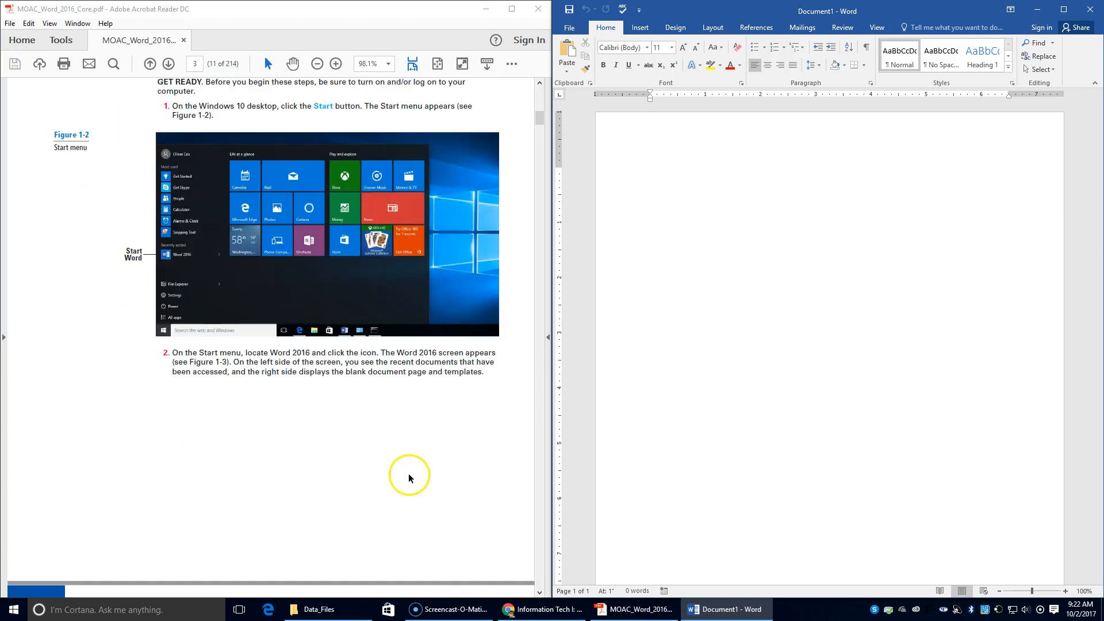
{"action": "scroll", "coordinate": [397, 465], "scroll_direction": "up", "scroll_amount": 2}
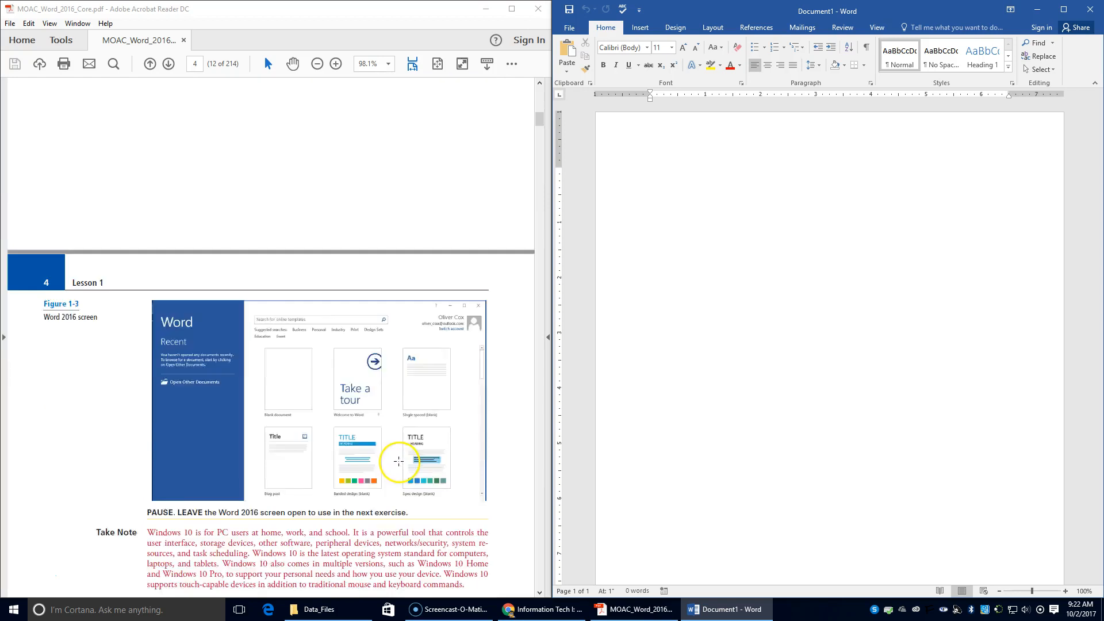
{"action": "scroll", "coordinate": [184, 474], "scroll_direction": "down", "scroll_amount": 1}
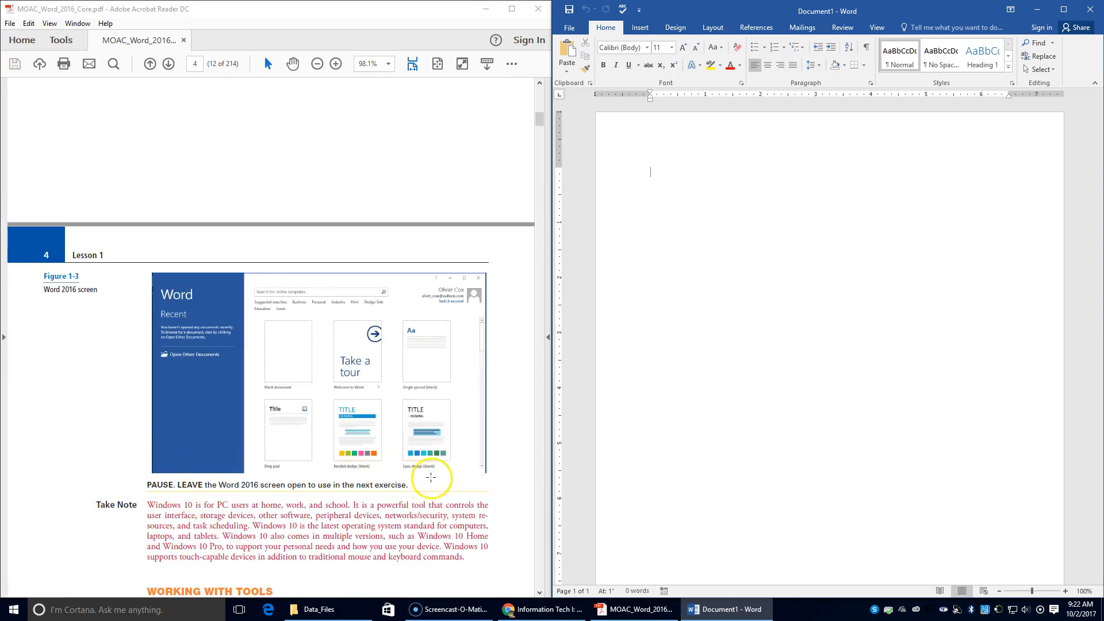
{"action": "scroll", "coordinate": [414, 486], "scroll_direction": "down", "scroll_amount": 2}
{"action": "scroll", "coordinate": [414, 487], "scroll_direction": "down", "scroll_amount": 2}
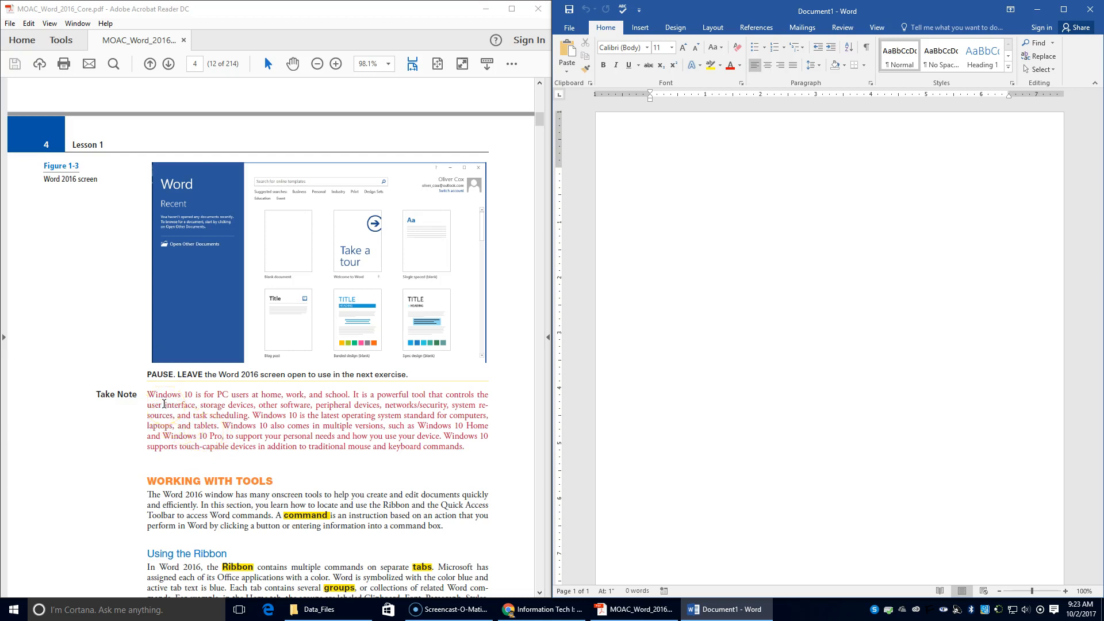
{"action": "scroll", "coordinate": [164, 404], "scroll_direction": "down", "scroll_amount": 1}
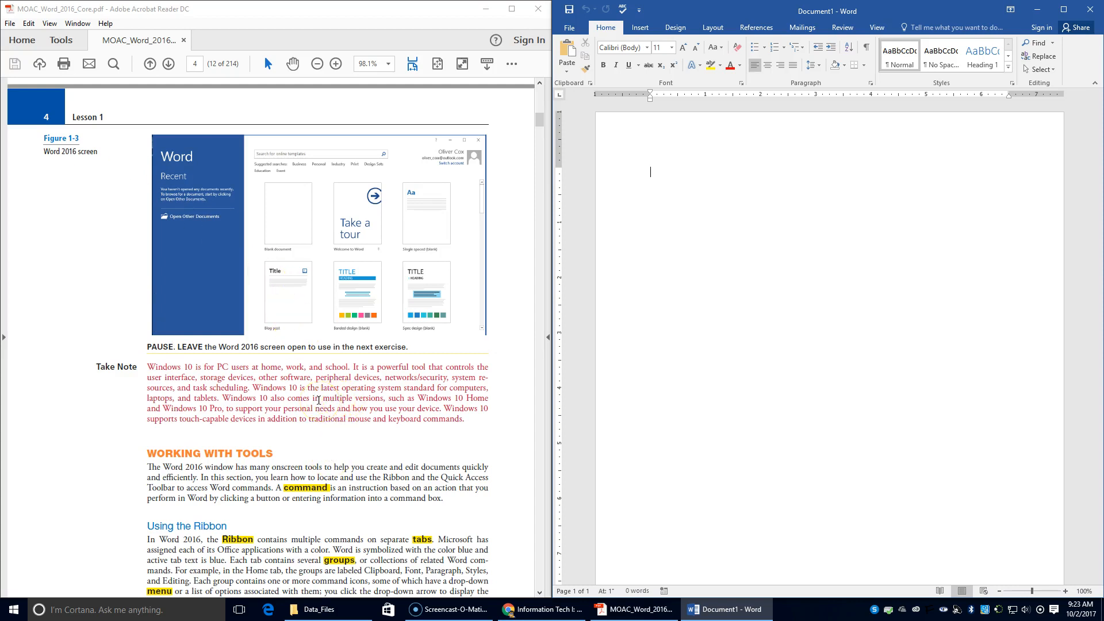
{"action": "scroll", "coordinate": [318, 400], "scroll_direction": "down", "scroll_amount": 1}
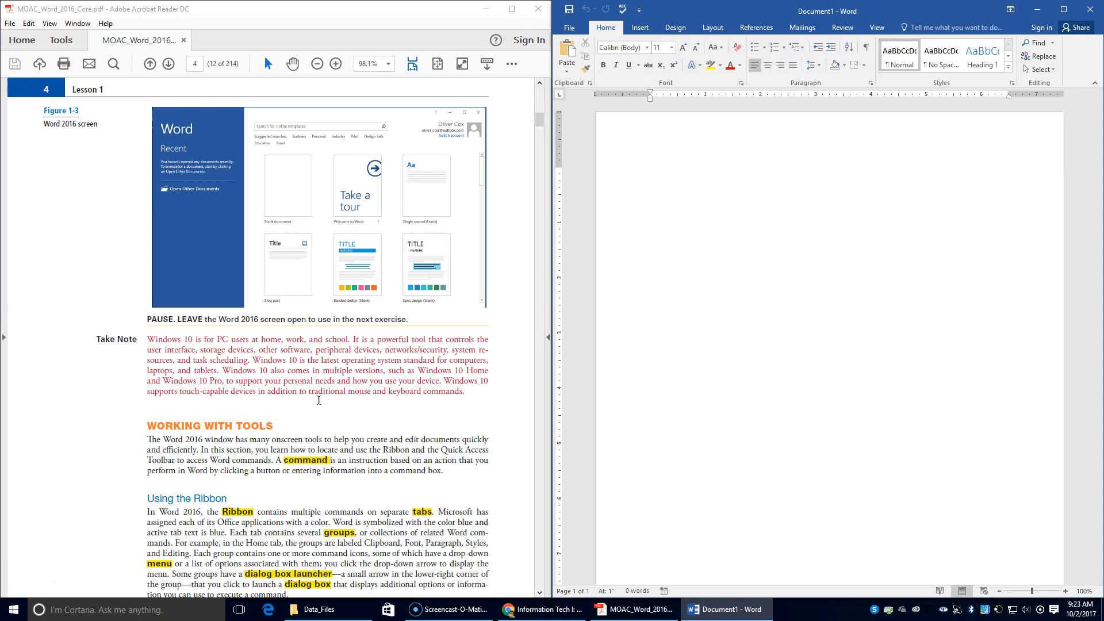
{"action": "scroll", "coordinate": [318, 399], "scroll_direction": "down", "scroll_amount": 16}
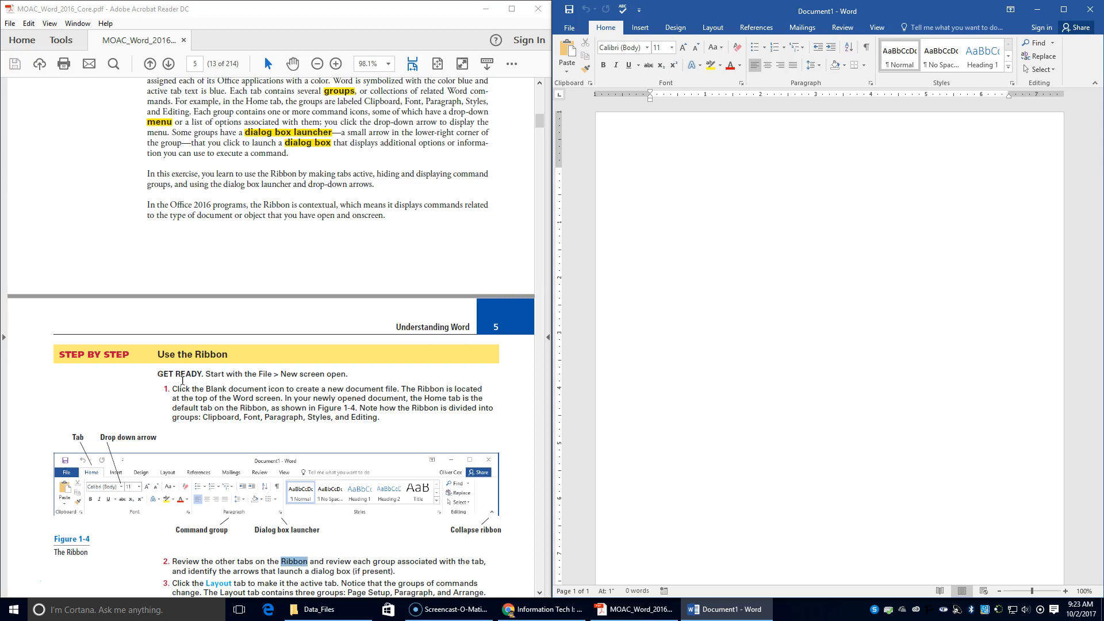
{"action": "scroll", "coordinate": [183, 380], "scroll_direction": "up", "scroll_amount": 3}
{"action": "scroll", "coordinate": [182, 381], "scroll_direction": "down", "scroll_amount": 4}
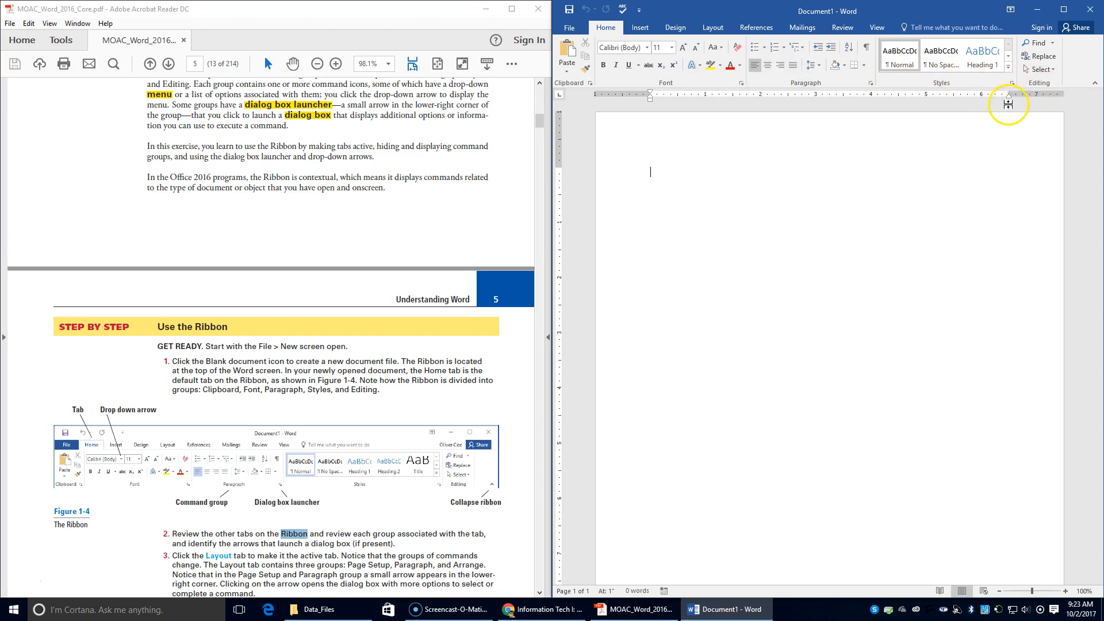
{"action": "scroll", "coordinate": [147, 530], "scroll_direction": "down", "scroll_amount": 3}
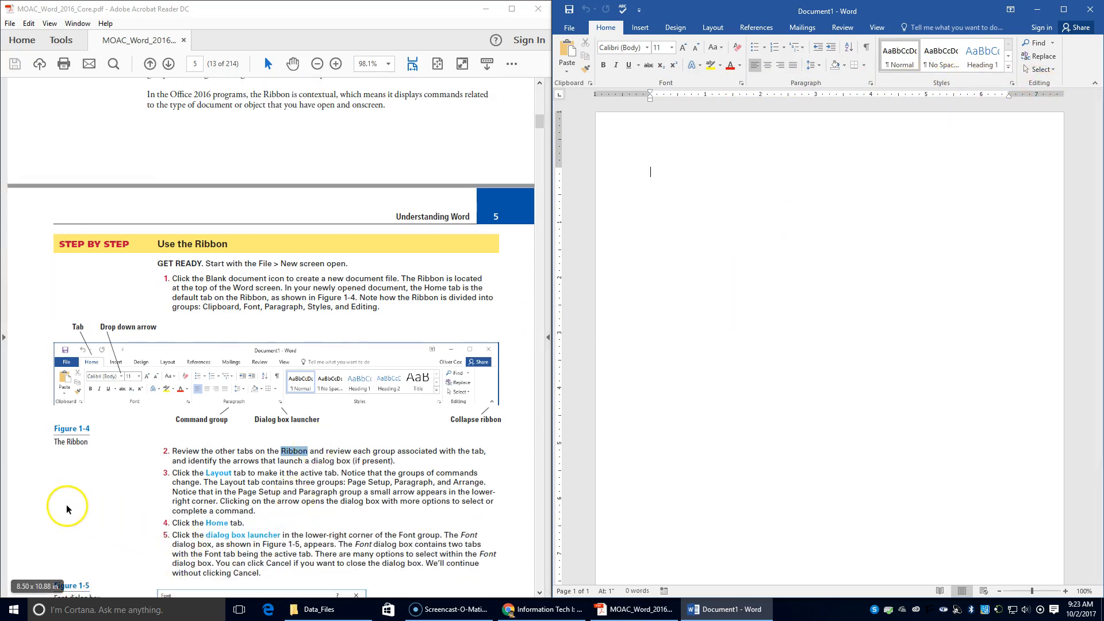
{"action": "left_click", "coordinate": [641, 29]}
{"action": "left_click", "coordinate": [681, 32]}
{"action": "left_click", "coordinate": [713, 28]}
{"action": "left_click", "coordinate": [756, 28]}
{"action": "left_click", "coordinate": [800, 28]}
{"action": "left_click", "coordinate": [843, 28]}
{"action": "left_click", "coordinate": [876, 27]}
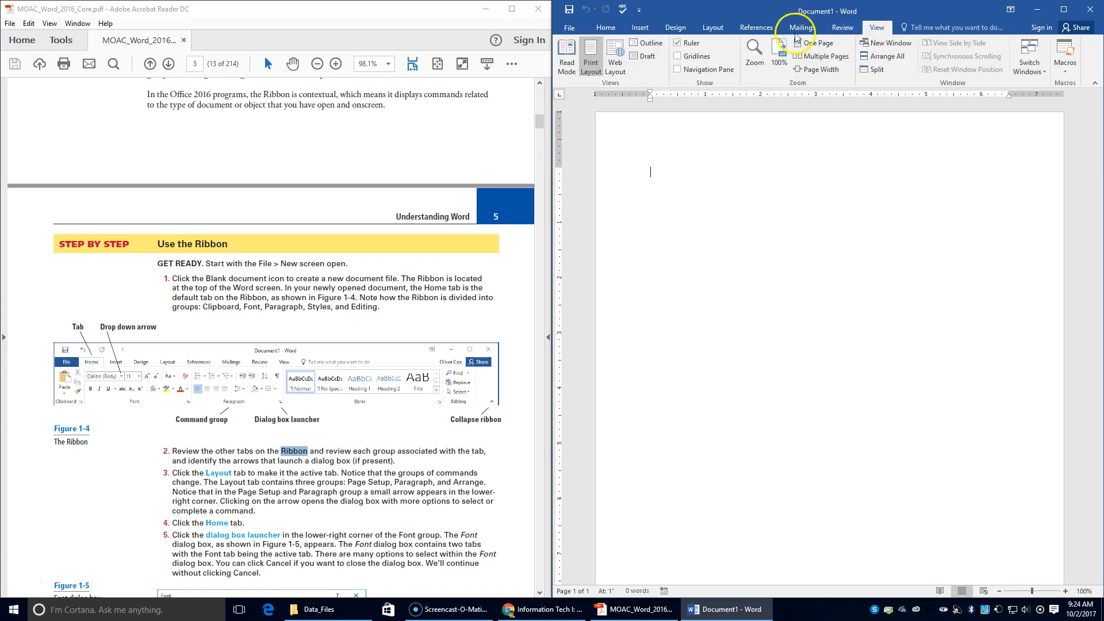
{"action": "left_click", "coordinate": [641, 27]}
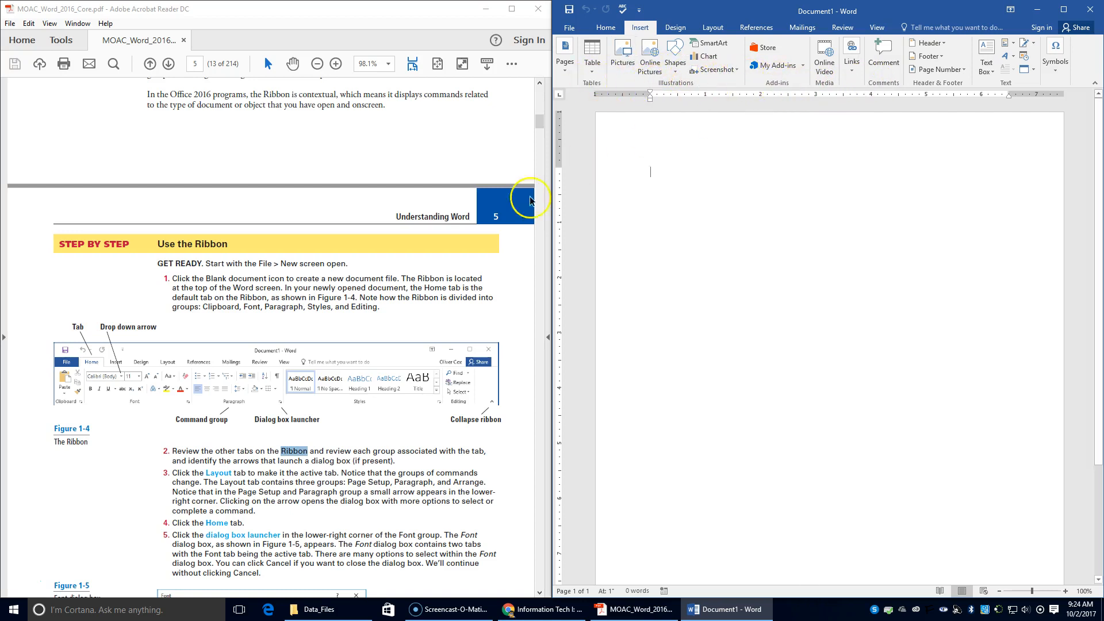
{"action": "scroll", "coordinate": [261, 422], "scroll_direction": "down", "scroll_amount": 1}
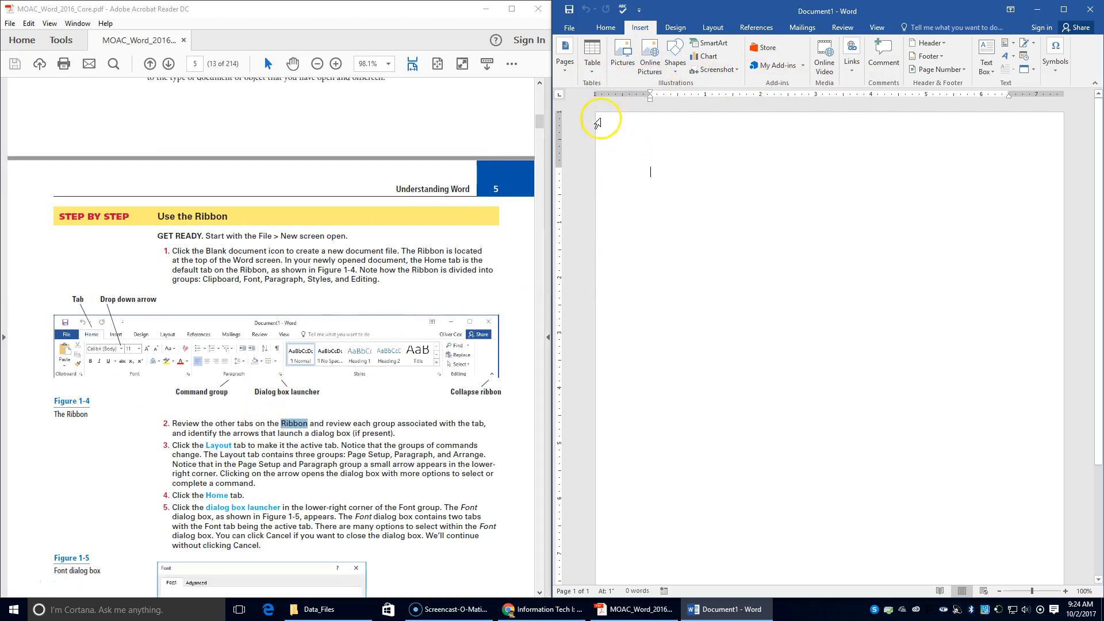
{"action": "left_click", "coordinate": [713, 28]}
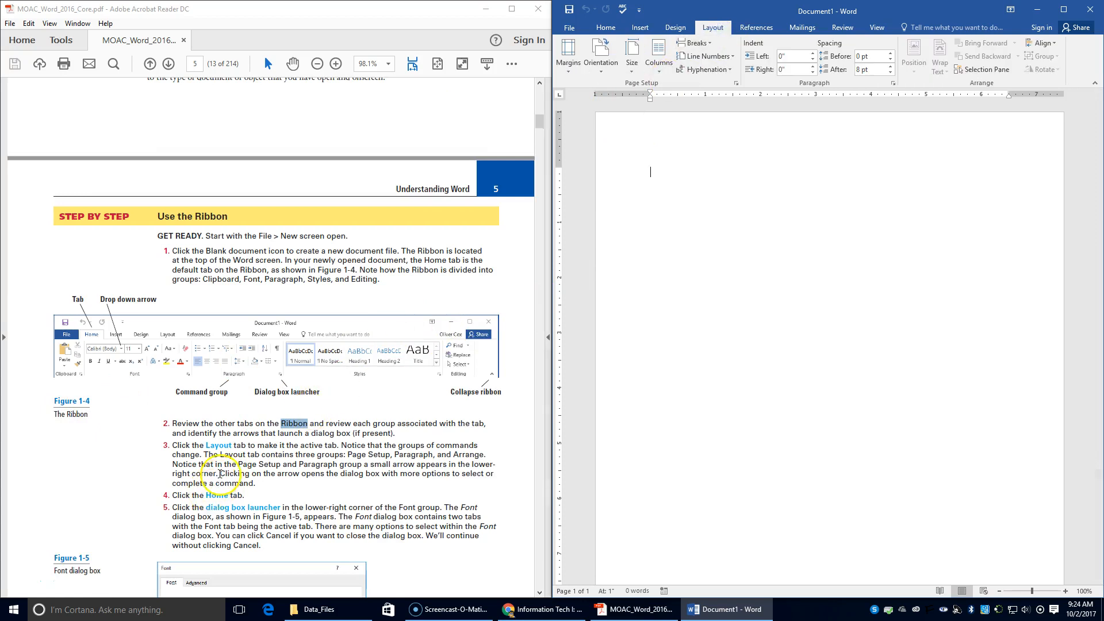
{"action": "scroll", "coordinate": [215, 473], "scroll_direction": "down", "scroll_amount": 2}
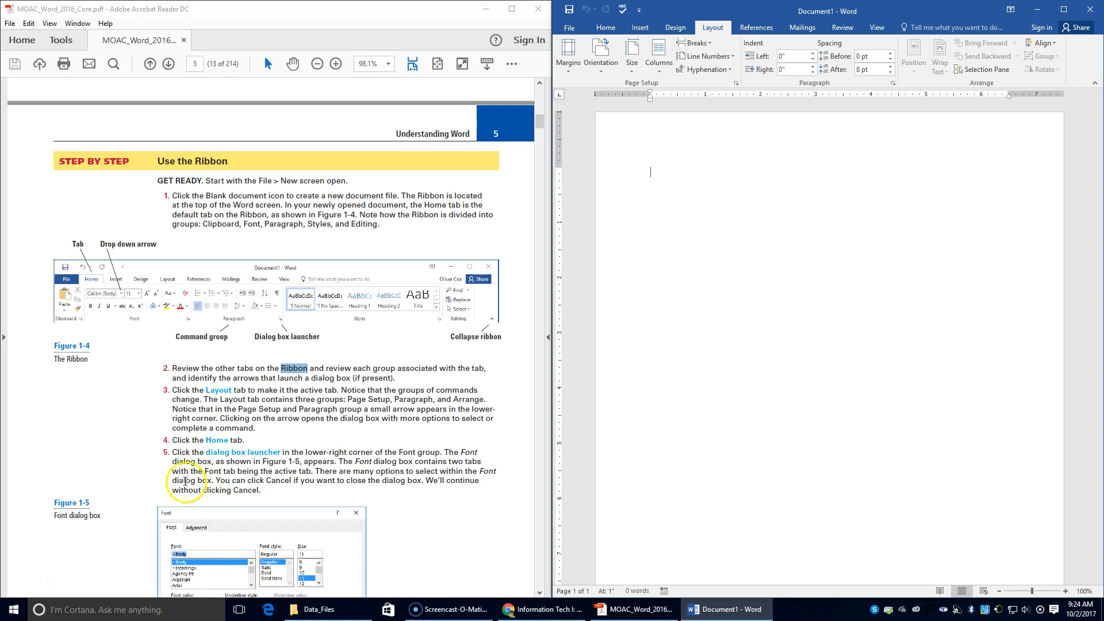
{"action": "left_click", "coordinate": [606, 28]}
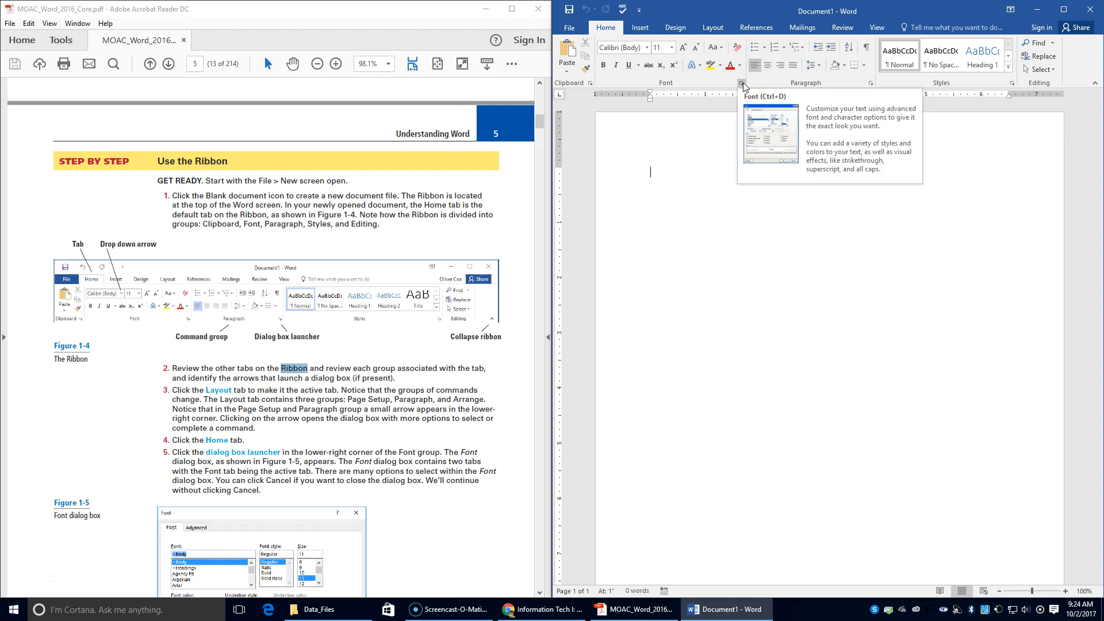
{"action": "left_click", "coordinate": [625, 81]}
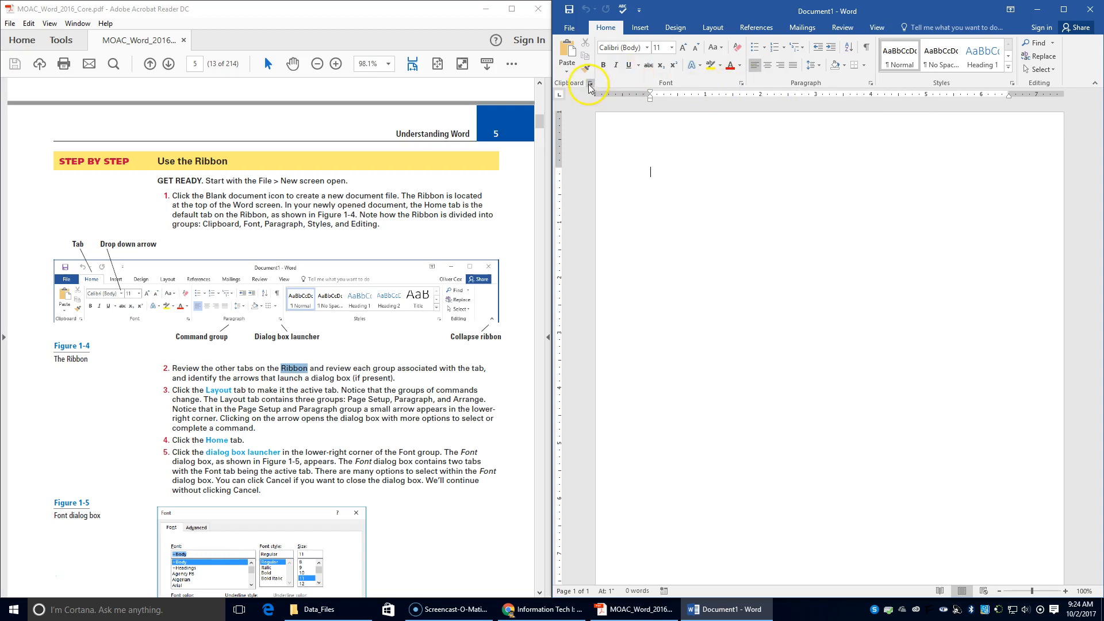
{"action": "left_click", "coordinate": [741, 84]}
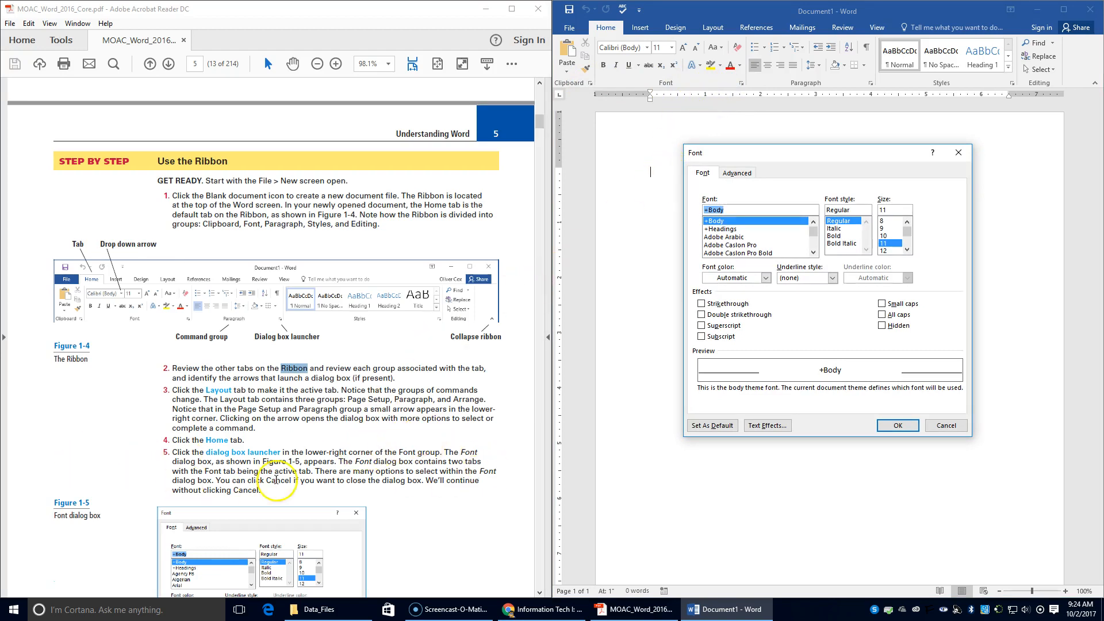
{"action": "left_click", "coordinate": [741, 175]}
{"action": "left_click", "coordinate": [704, 174]}
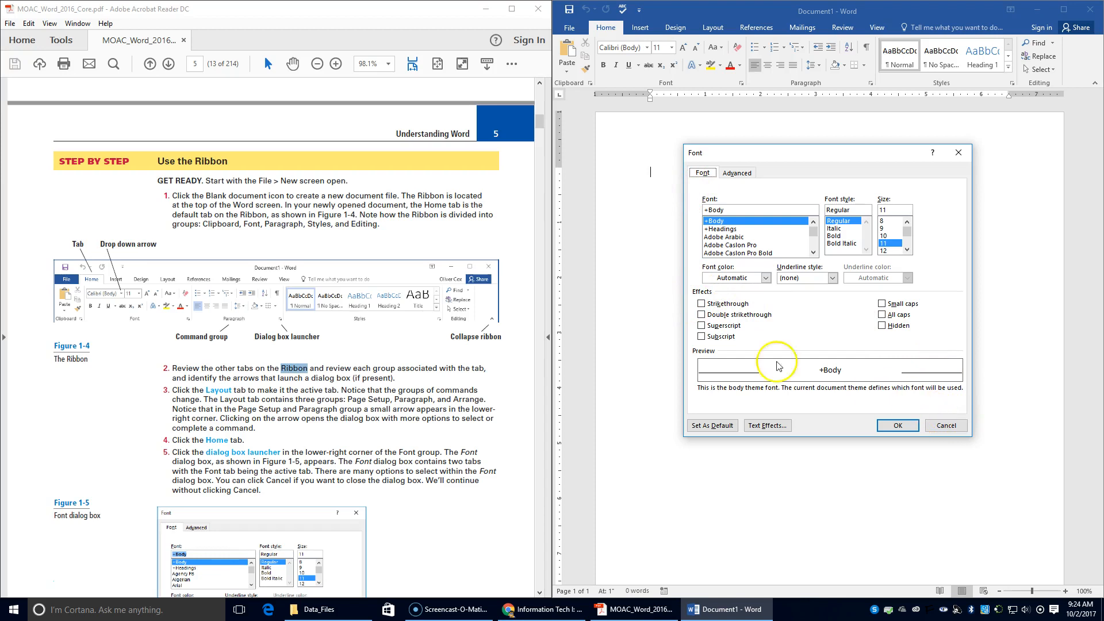
{"action": "scroll", "coordinate": [472, 297], "scroll_direction": "down", "scroll_amount": 2}
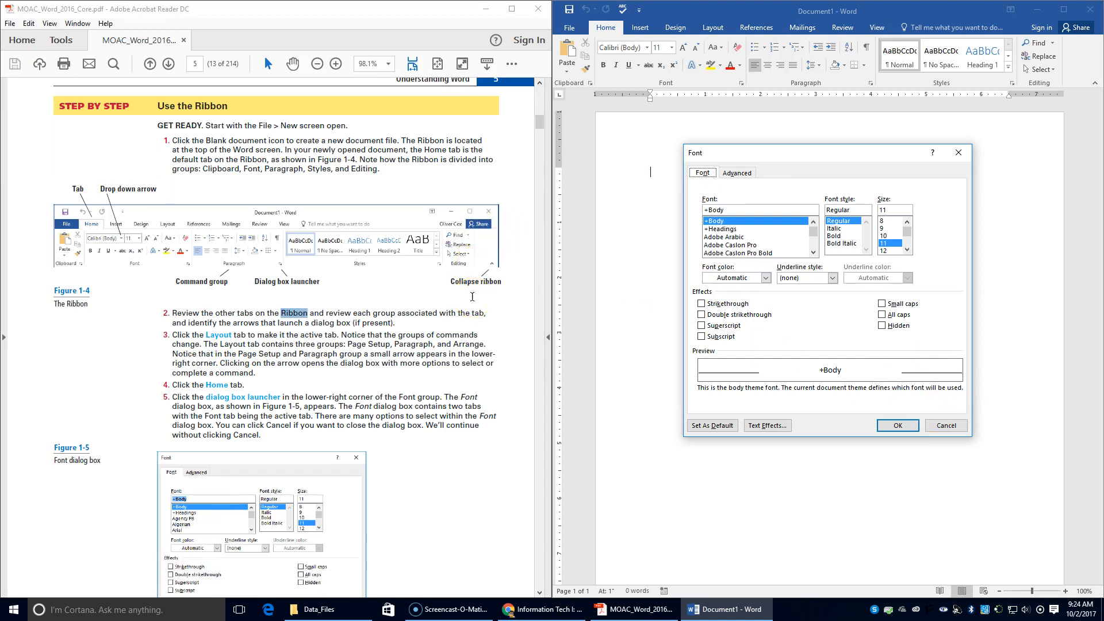
{"action": "scroll", "coordinate": [472, 297], "scroll_direction": "down", "scroll_amount": 5}
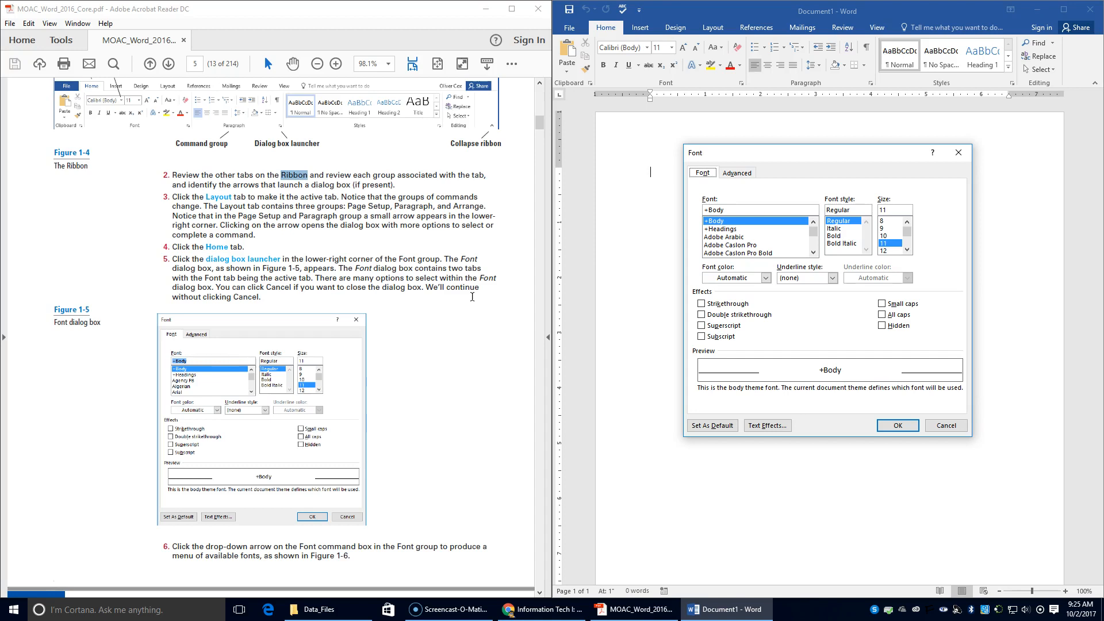
{"action": "scroll", "coordinate": [338, 281], "scroll_direction": "down", "scroll_amount": 1}
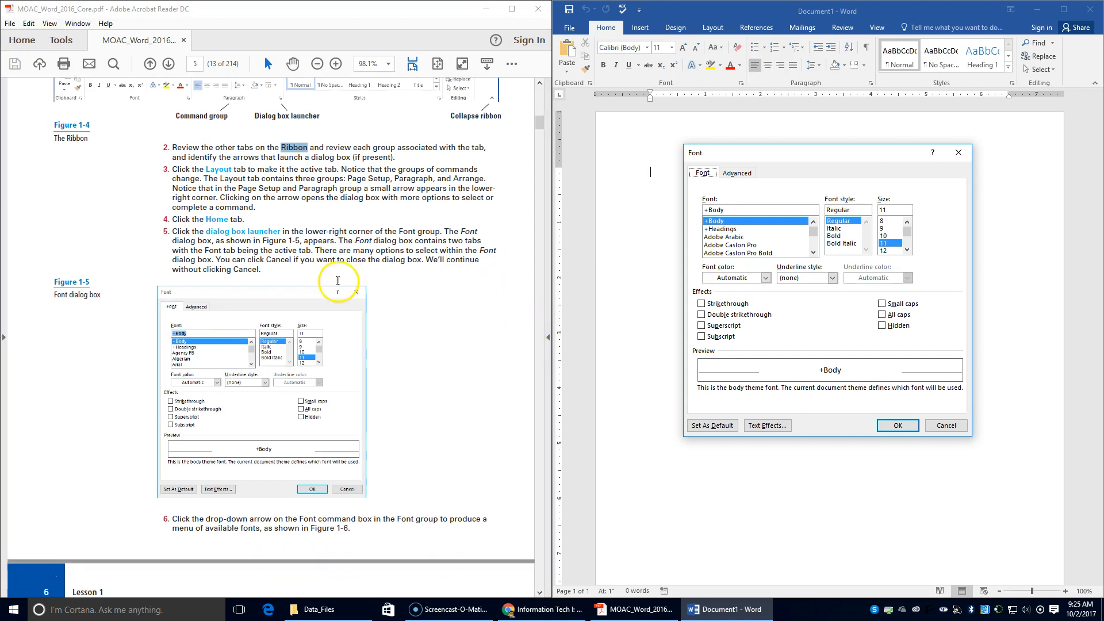
{"action": "scroll", "coordinate": [338, 281], "scroll_direction": "down", "scroll_amount": 2}
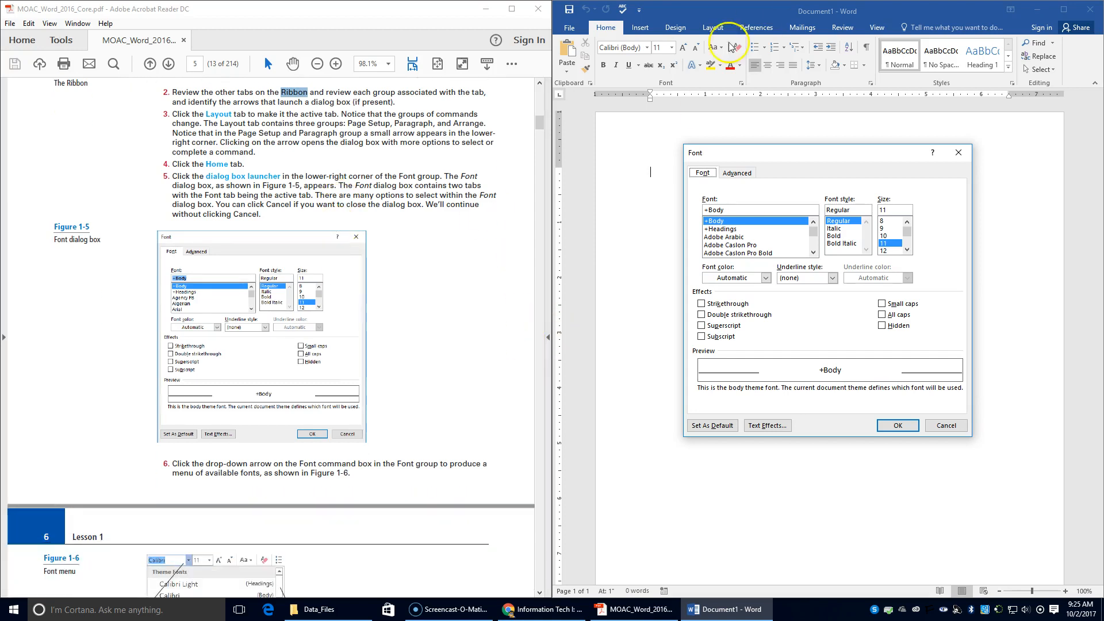
{"action": "left_click", "coordinate": [947, 425]}
Browse the Font list, typing Lui, then dismiss it and decline the font to keep Calibri (Body).
{"action": "left_click", "coordinate": [647, 47]}
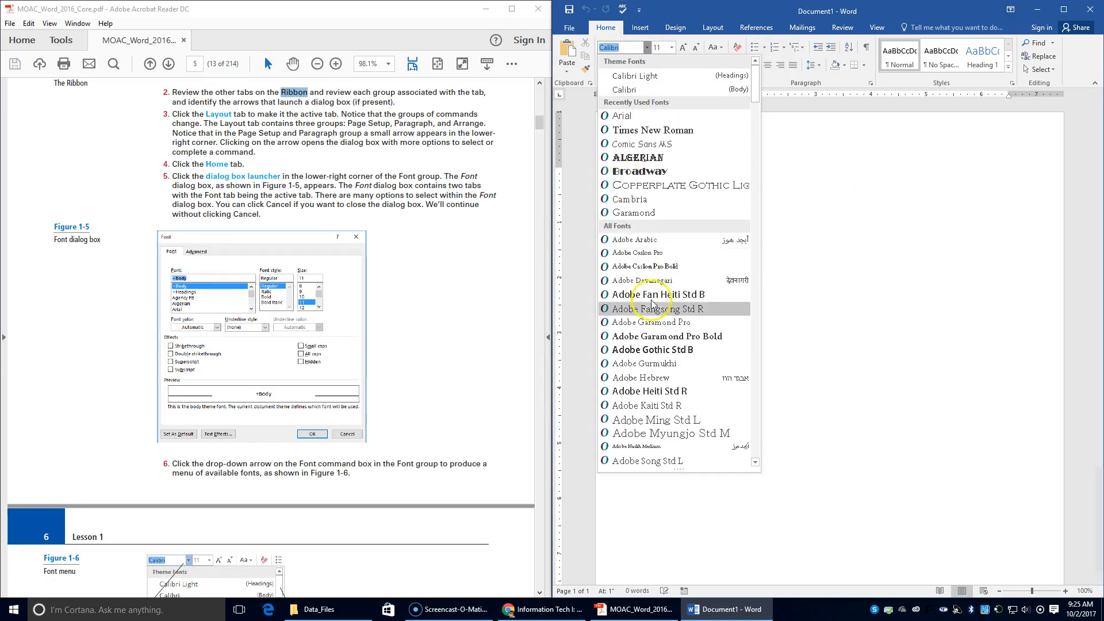
{"action": "scroll", "coordinate": [661, 265], "scroll_direction": "down", "scroll_amount": 5}
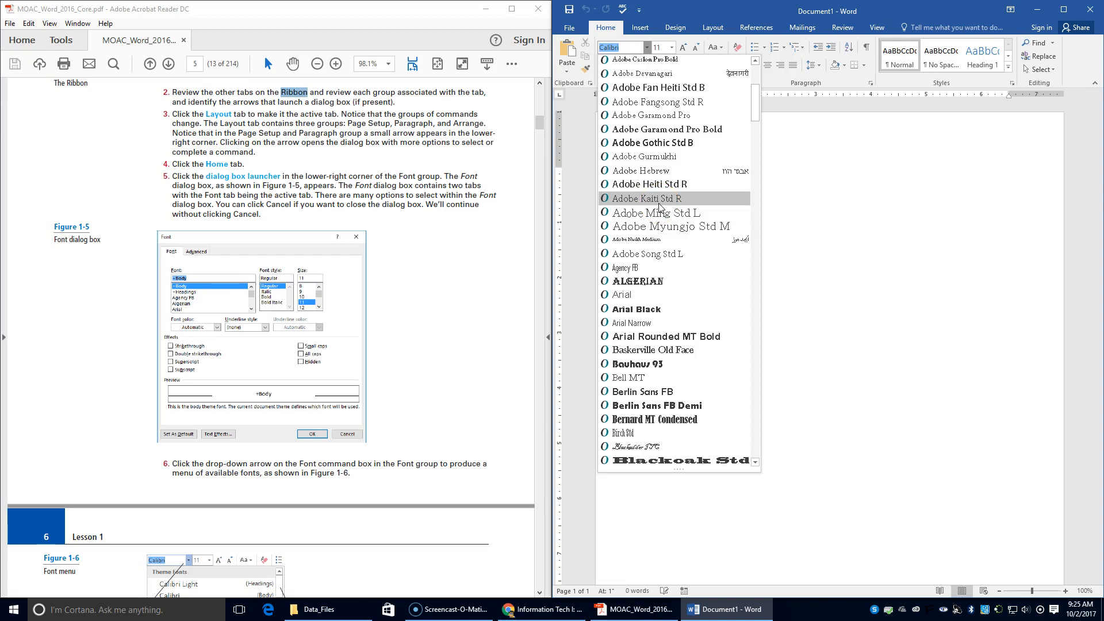
{"action": "type", "text": "L"}
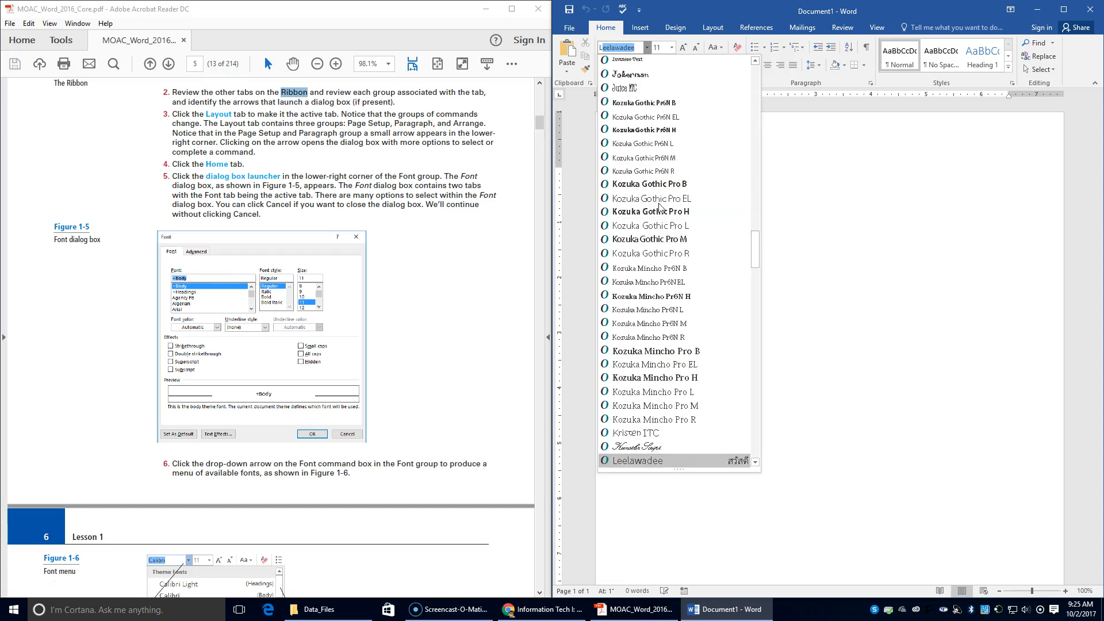
{"action": "type", "text": "u"}
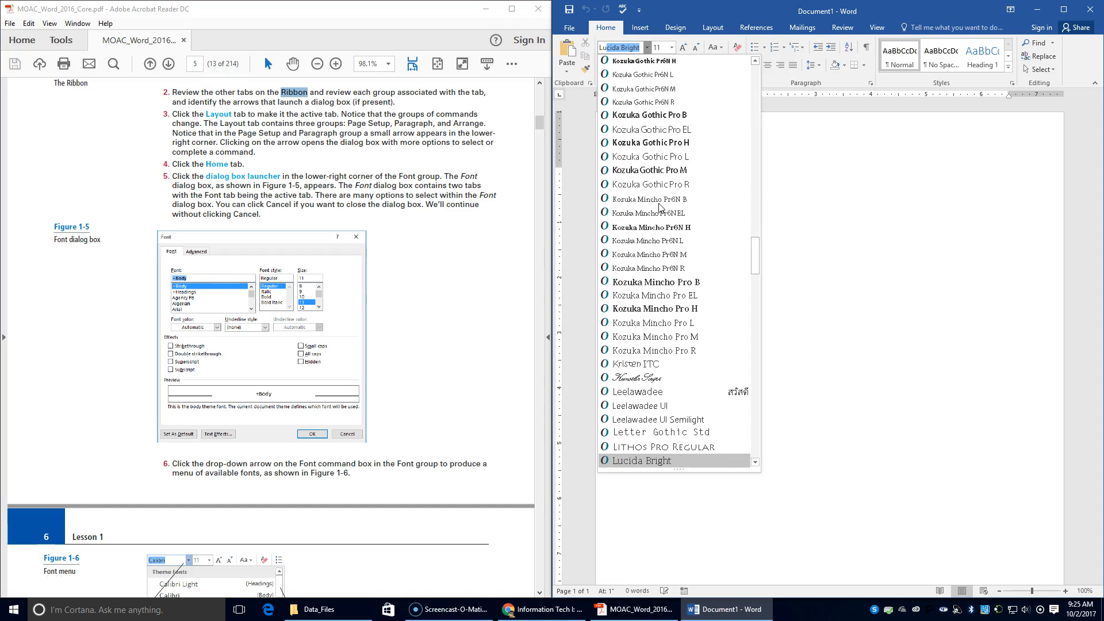
{"action": "type", "text": "i"}
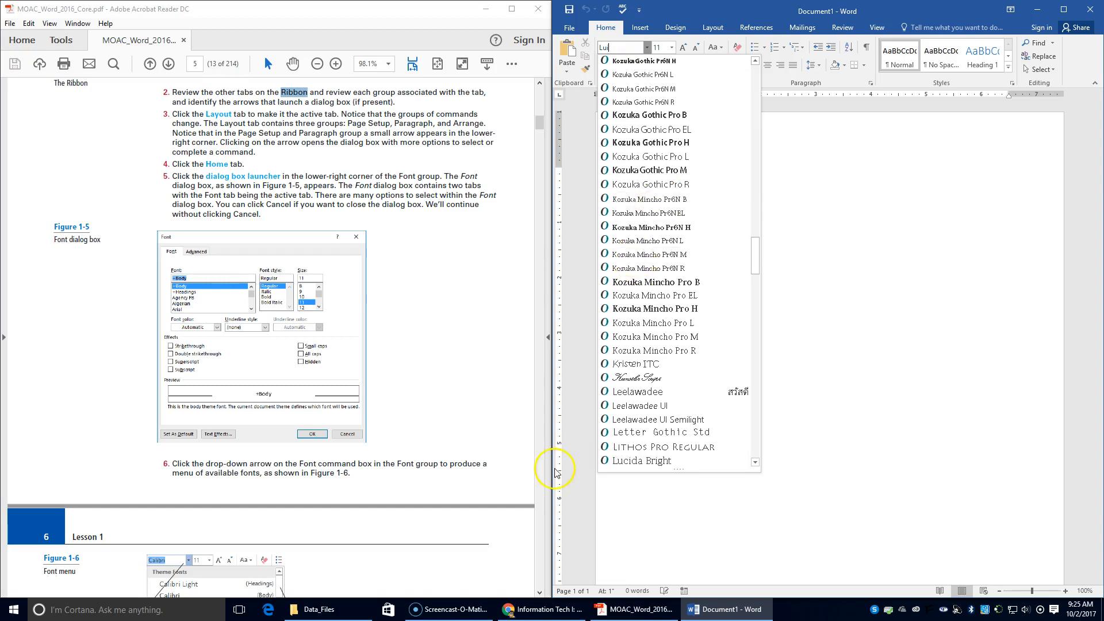
{"action": "scroll", "coordinate": [650, 403], "scroll_direction": "down", "scroll_amount": 3}
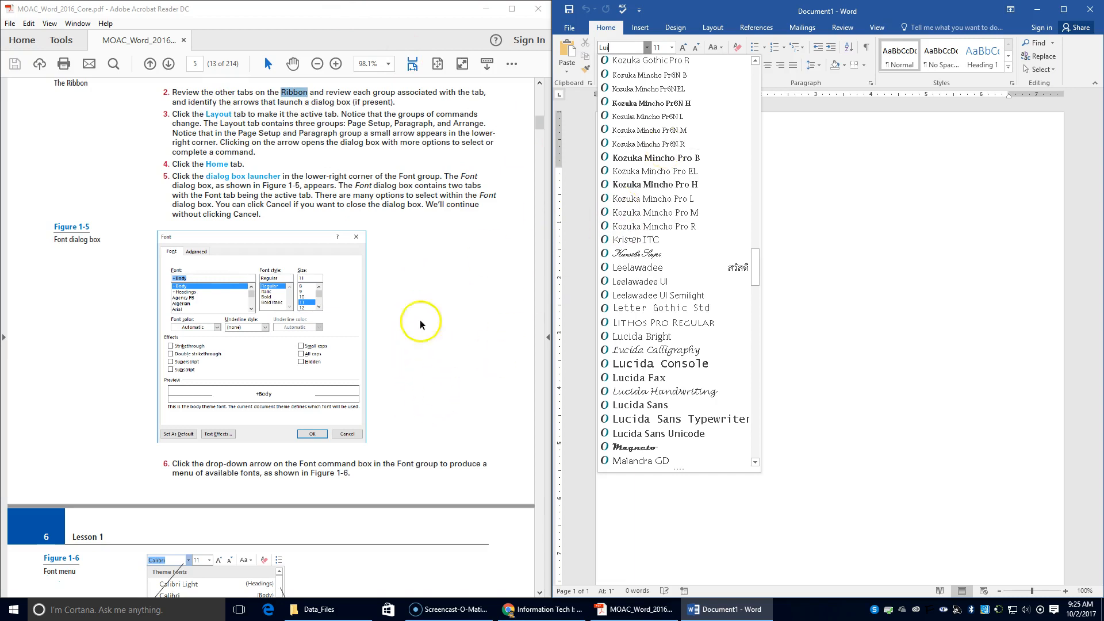
{"action": "scroll", "coordinate": [405, 377], "scroll_direction": "down", "scroll_amount": 5}
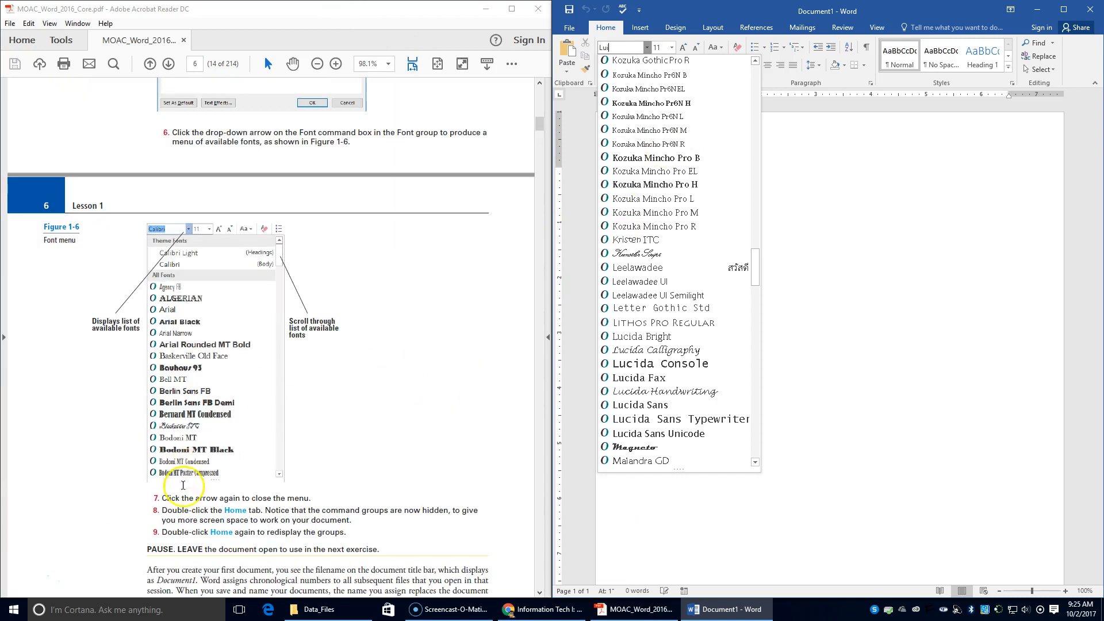
{"action": "left_click", "coordinate": [638, 172]}
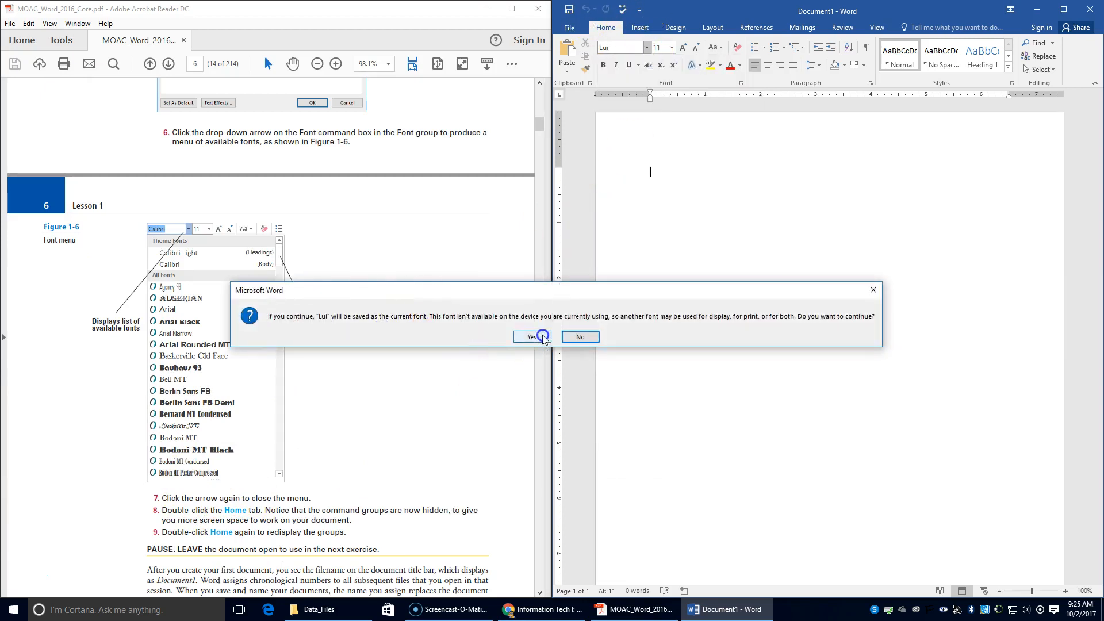
{"action": "left_click", "coordinate": [578, 336]}
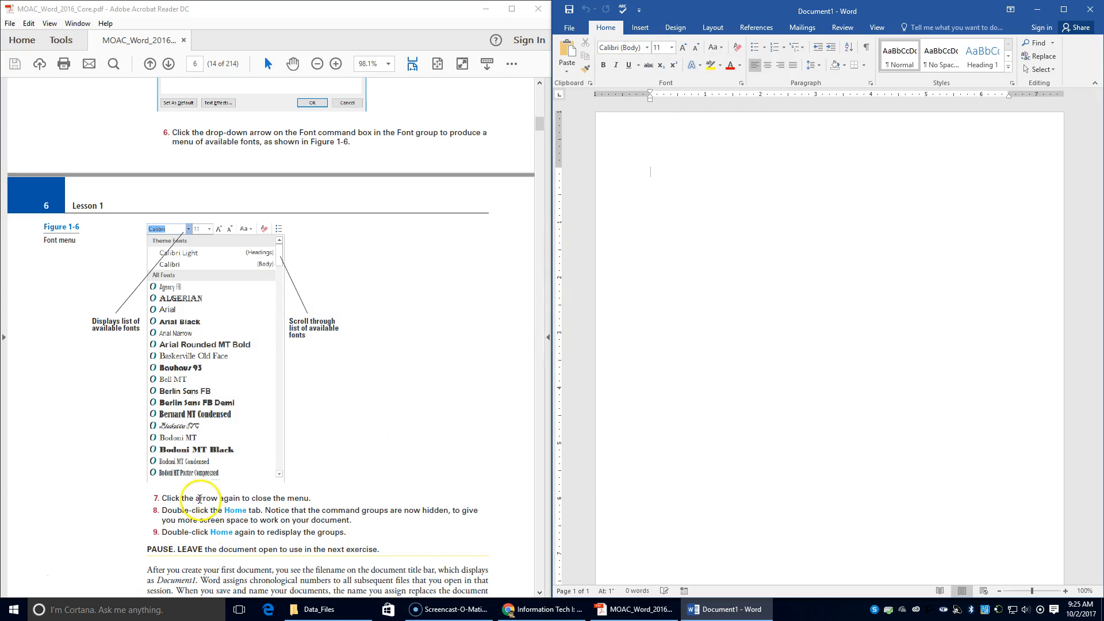
{"action": "double_click", "coordinate": [615, 29]}
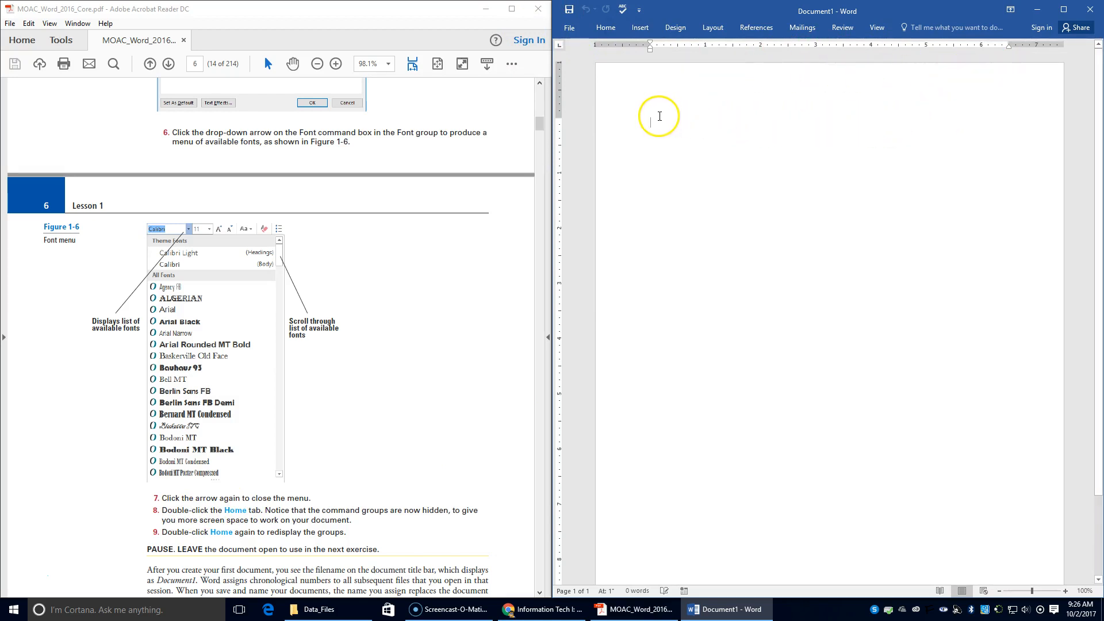
{"action": "double_click", "coordinate": [606, 28]}
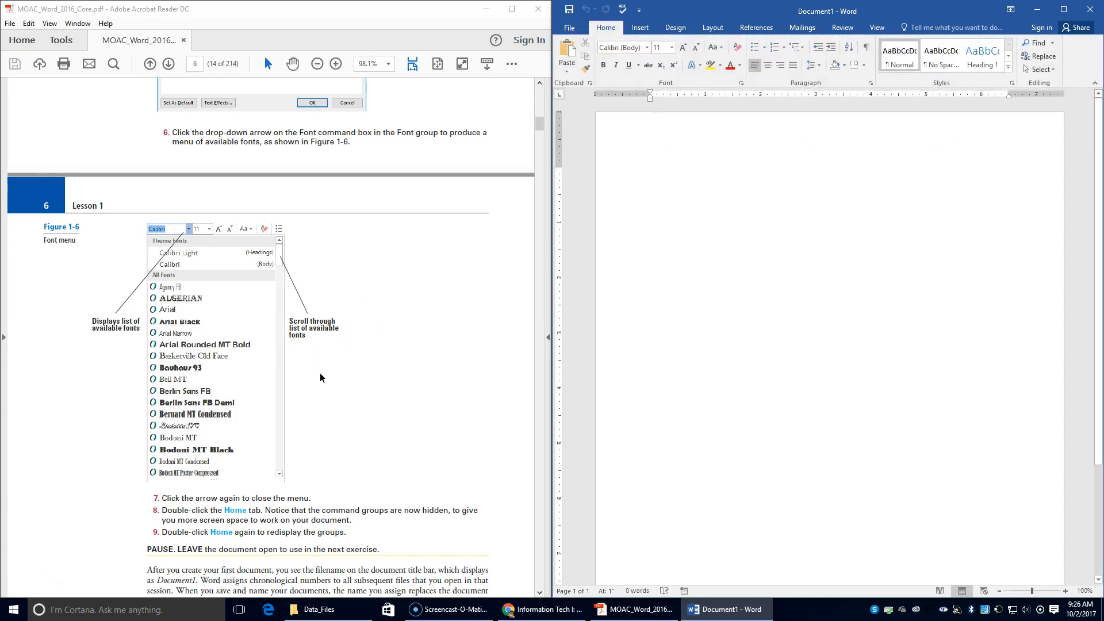
{"action": "scroll", "coordinate": [320, 372], "scroll_direction": "down", "scroll_amount": 10}
{"action": "scroll", "coordinate": [322, 371], "scroll_direction": "down", "scroll_amount": 4}
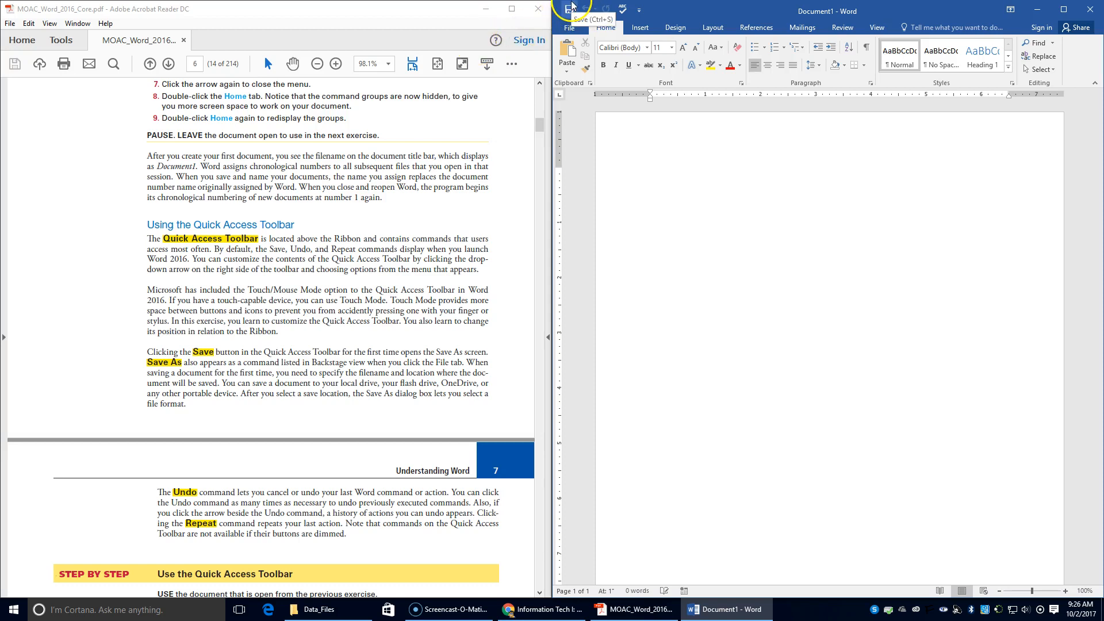
{"action": "left_click", "coordinate": [578, 16]}
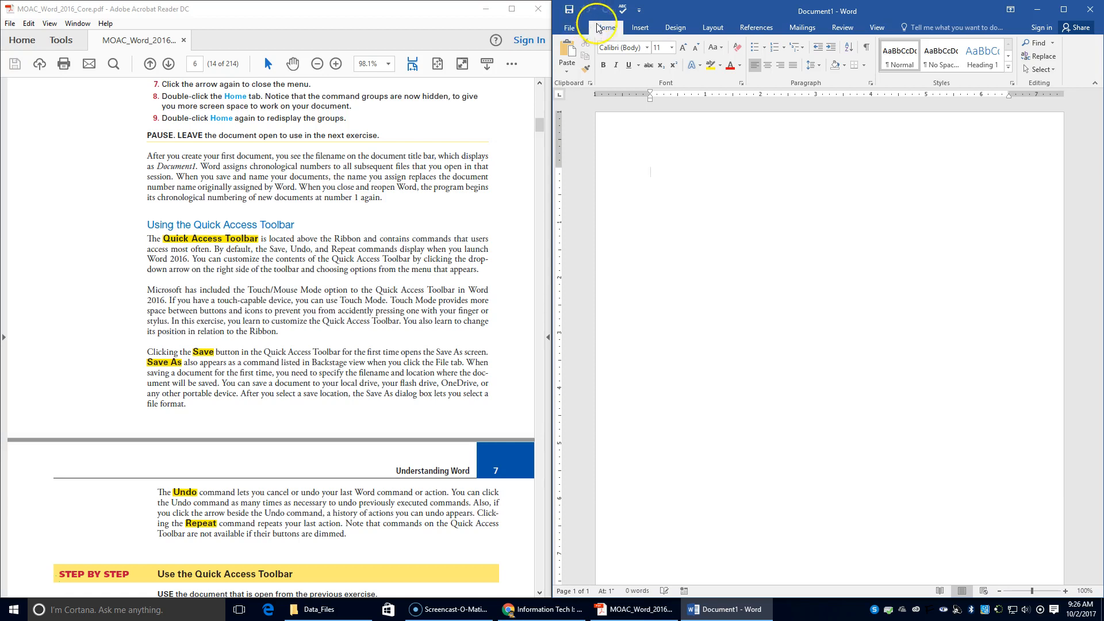
{"action": "left_click", "coordinate": [577, 28]}
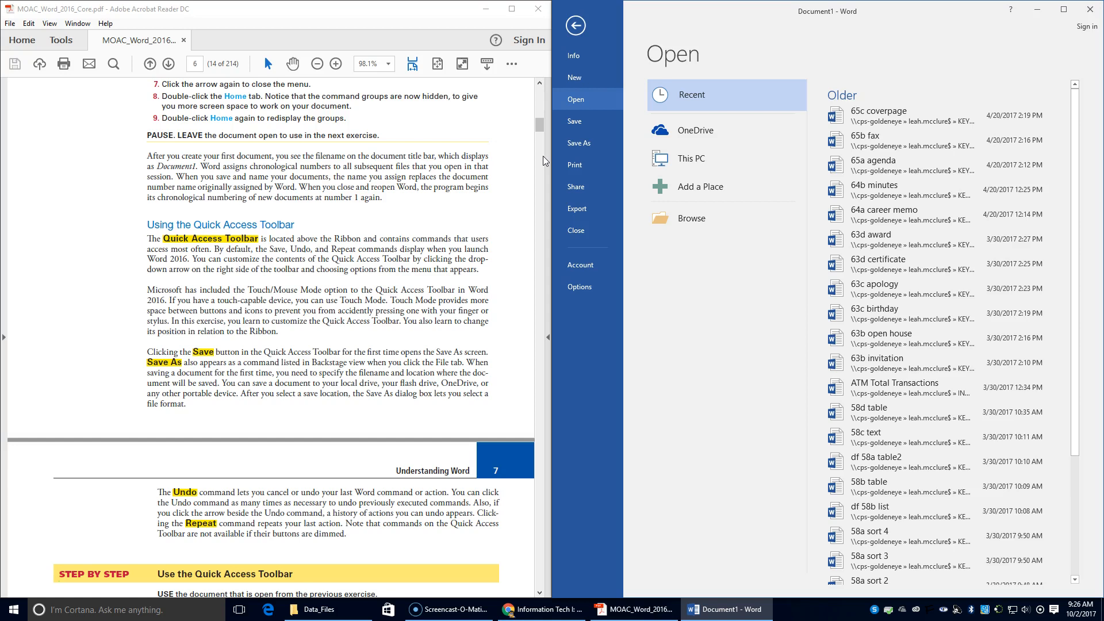
{"action": "scroll", "coordinate": [544, 105], "scroll_direction": "down", "scroll_amount": 1}
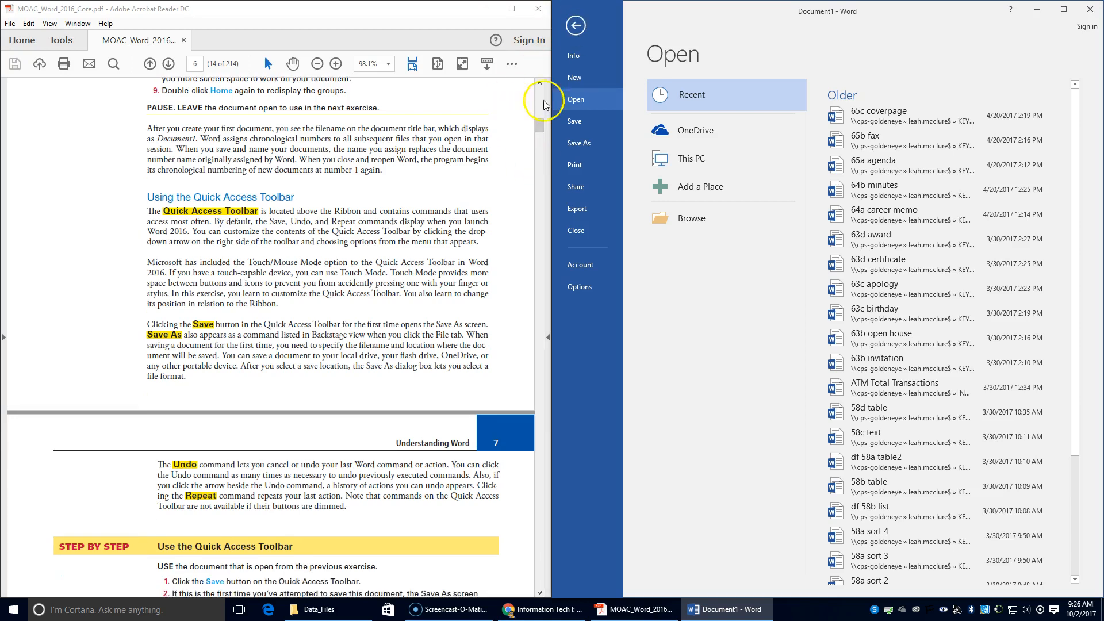
{"action": "left_click", "coordinate": [590, 26]}
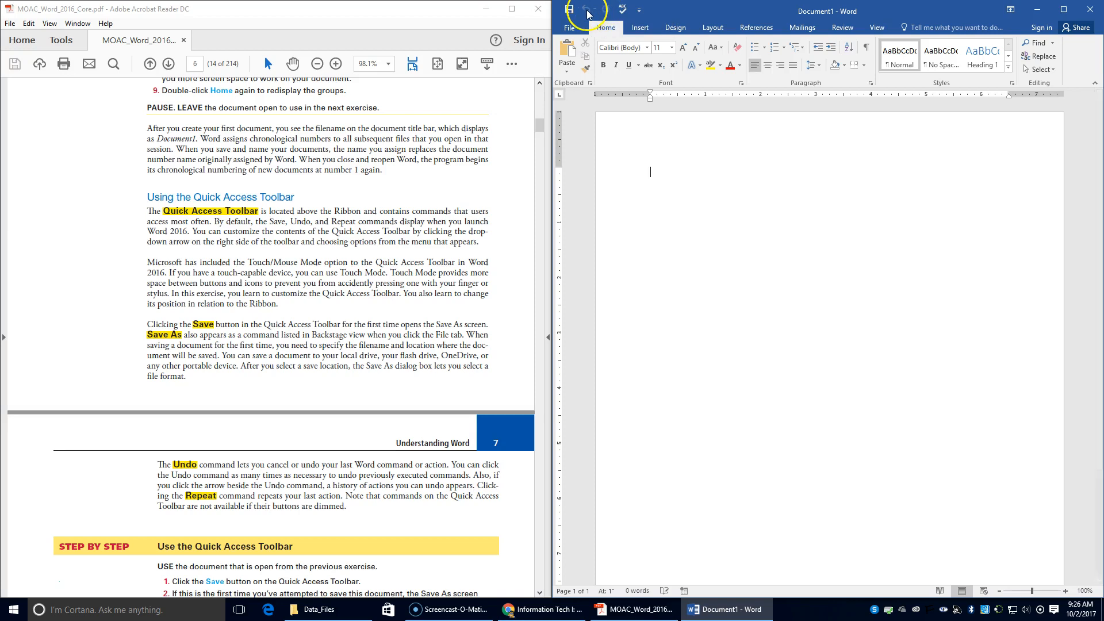
Open the Save screen from the Quick Access Toolbar, then leave it without saving.
{"action": "left_click", "coordinate": [639, 10]}
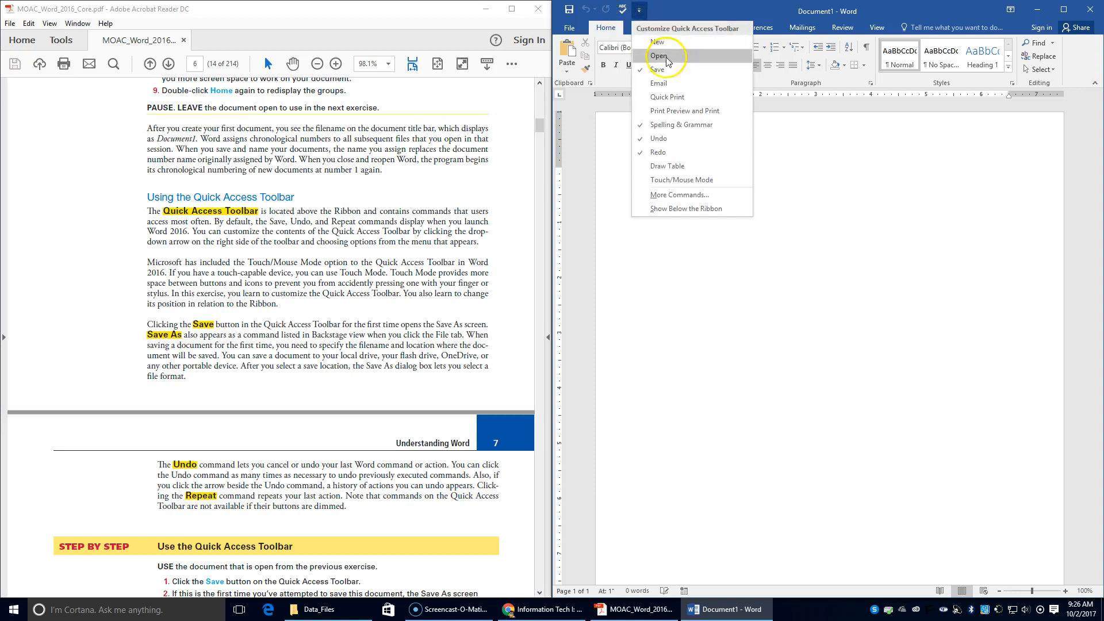
{"action": "left_click", "coordinate": [640, 9]}
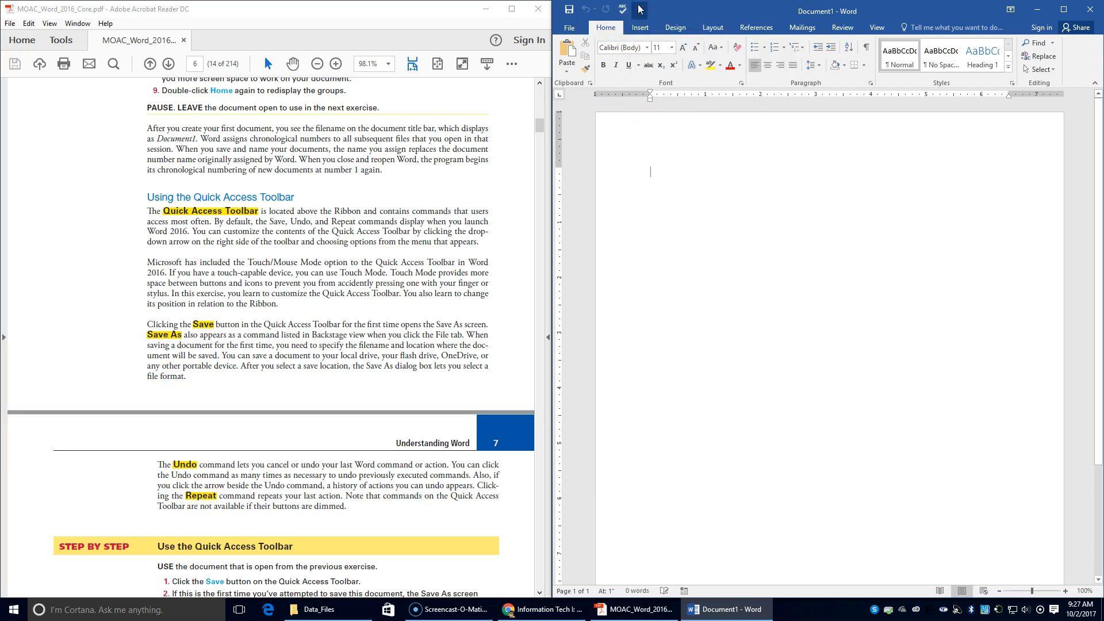
{"action": "scroll", "coordinate": [234, 575], "scroll_direction": "down", "scroll_amount": 4}
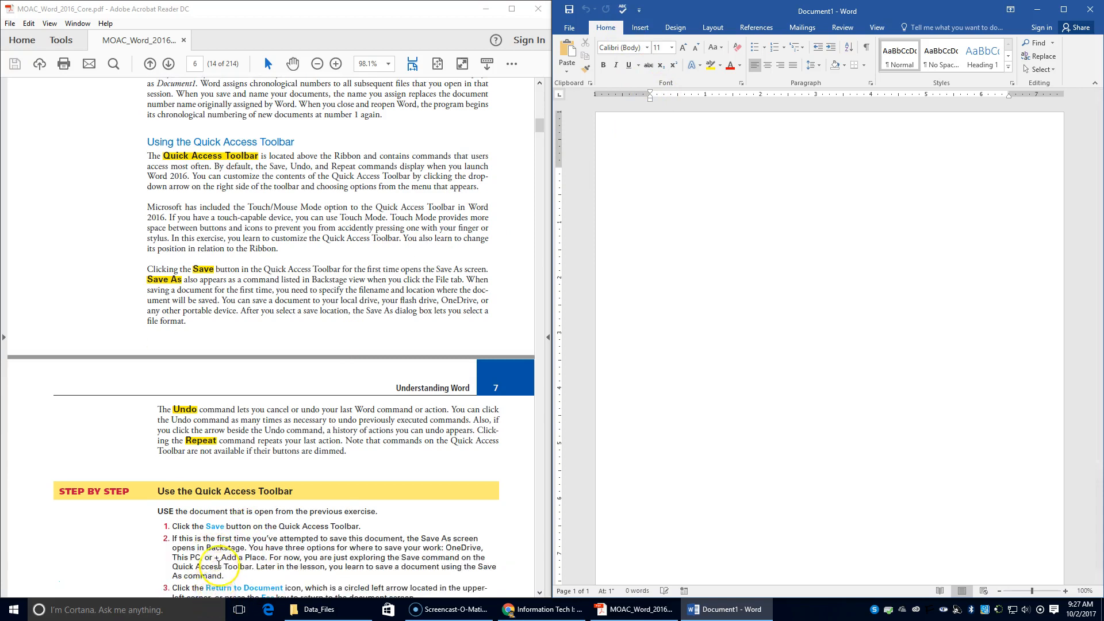
{"action": "left_click", "coordinate": [570, 9]}
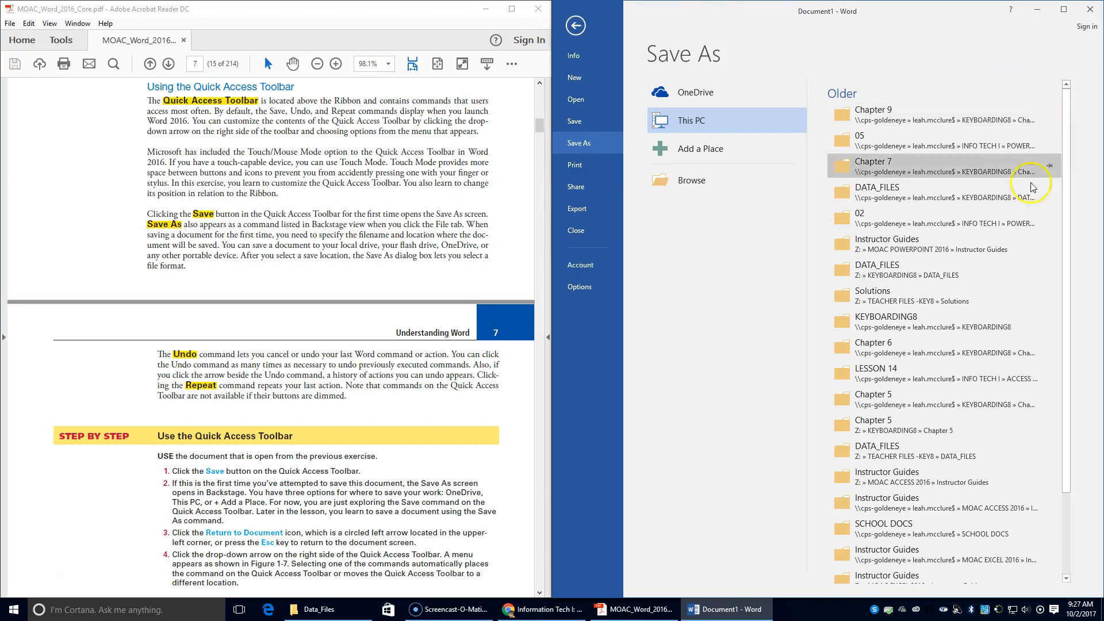
{"action": "left_click", "coordinate": [575, 24]}
{"action": "left_click", "coordinate": [575, 25]}
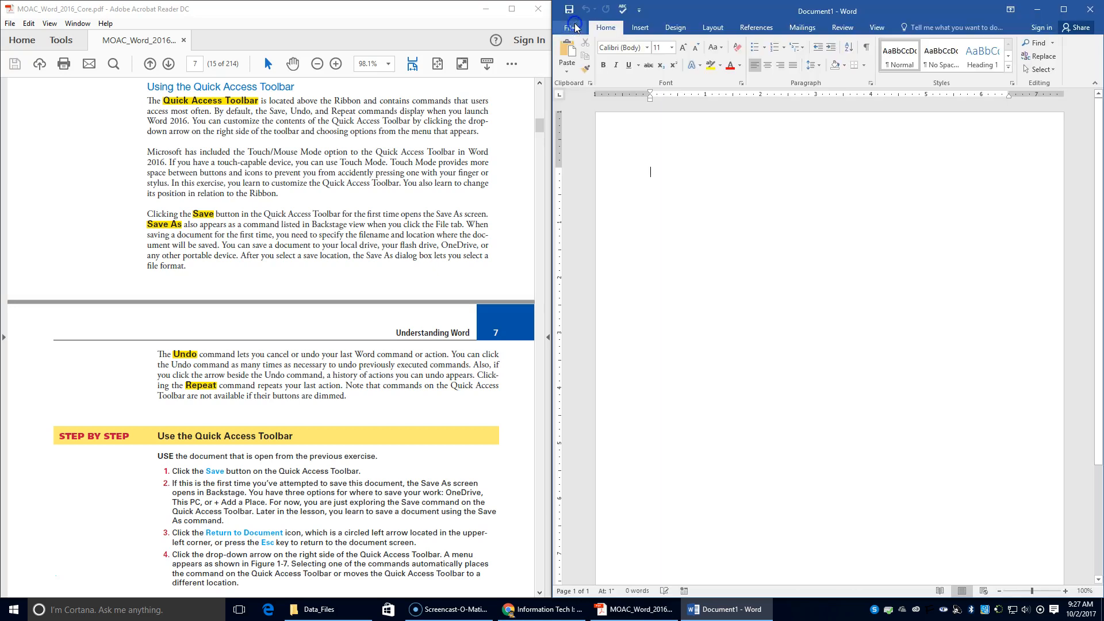
{"action": "scroll", "coordinate": [468, 333], "scroll_direction": "down", "scroll_amount": 4}
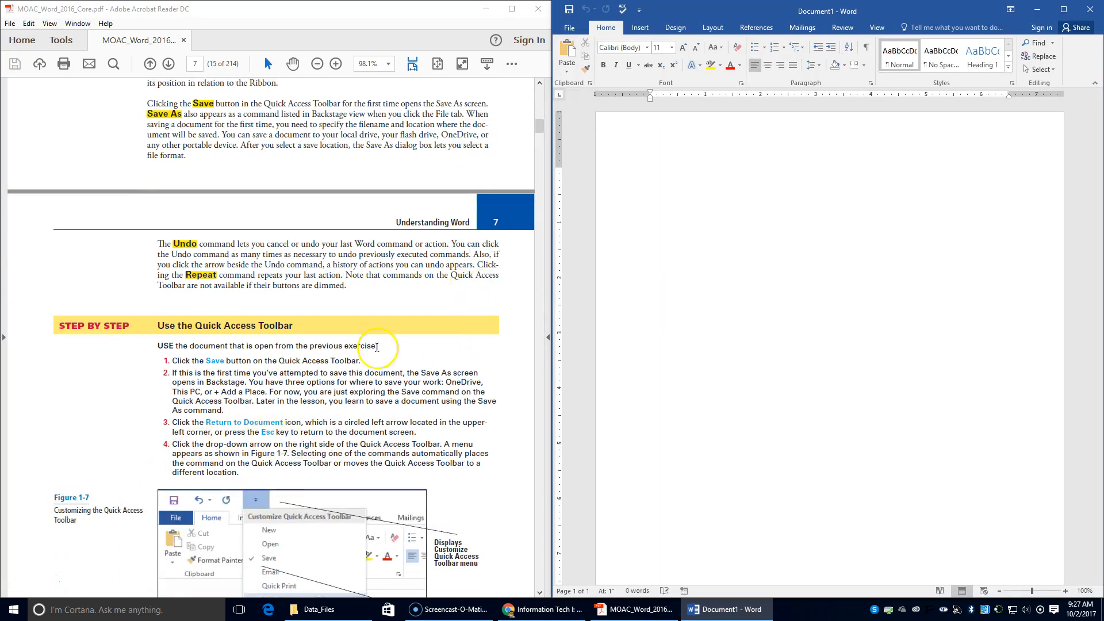
Add the Open command to the Quick Access Toolbar, then remove it again.
{"action": "left_click", "coordinate": [639, 11]}
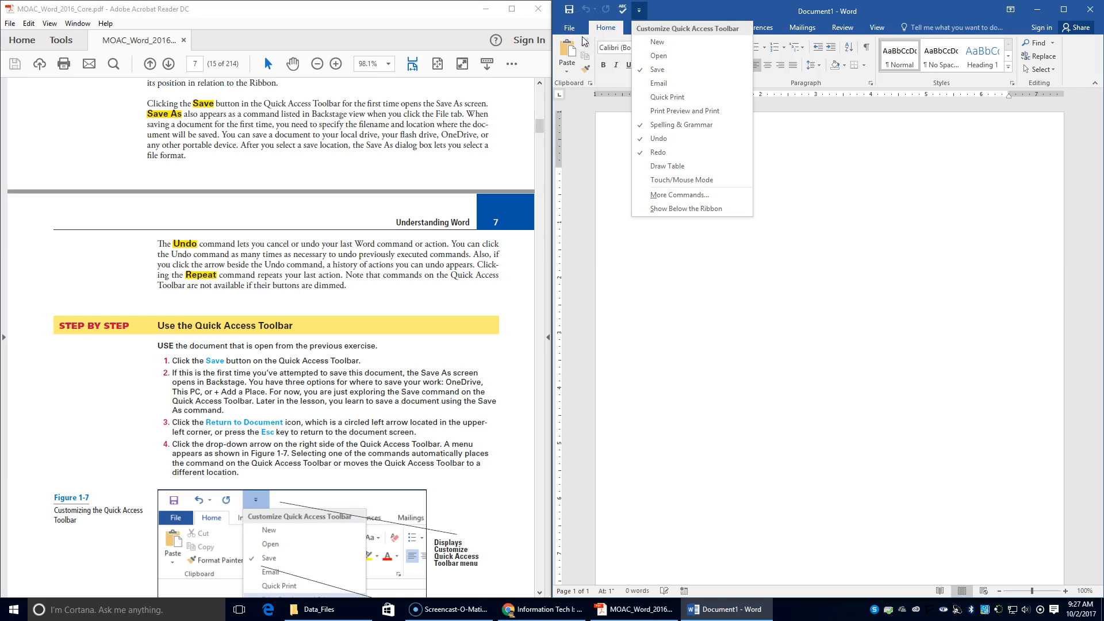
{"action": "left_click", "coordinate": [655, 57]}
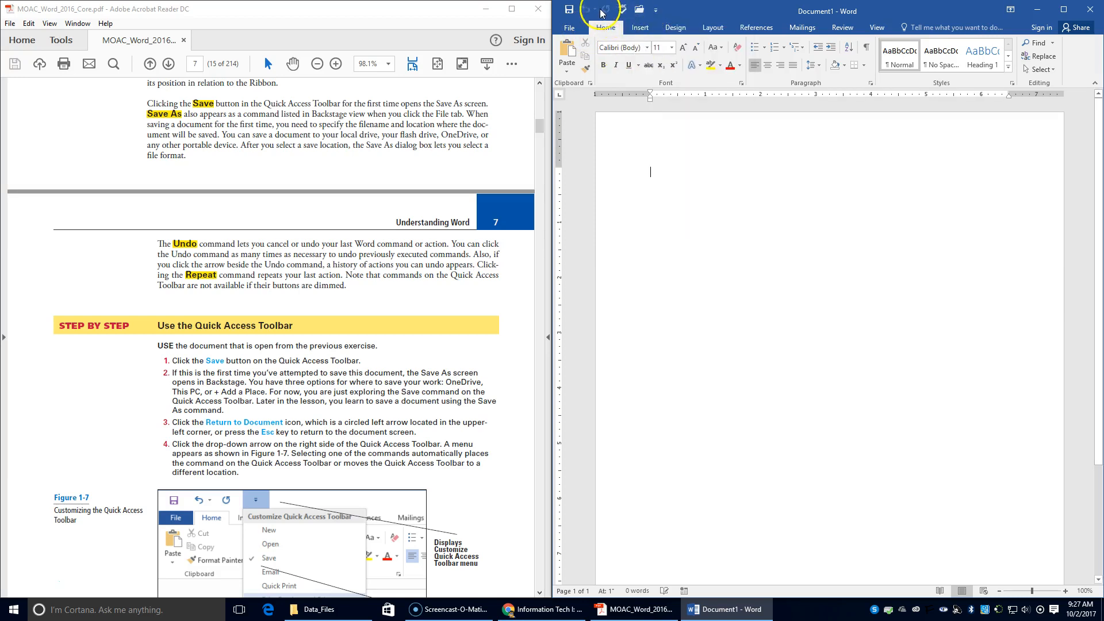
{"action": "left_click", "coordinate": [657, 10]}
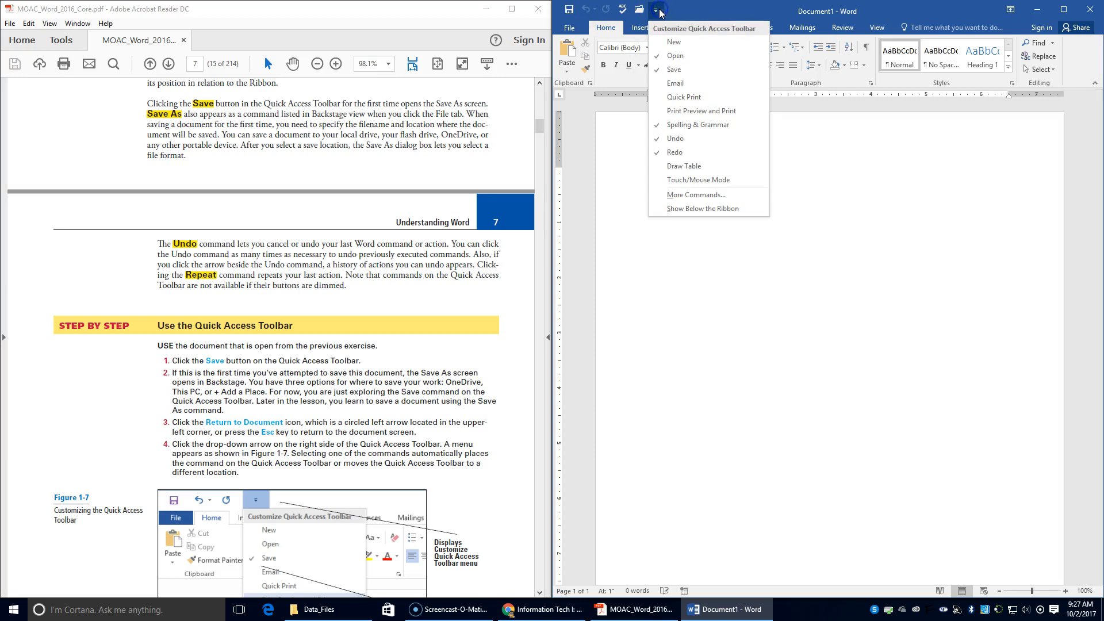
{"action": "left_click", "coordinate": [679, 57]}
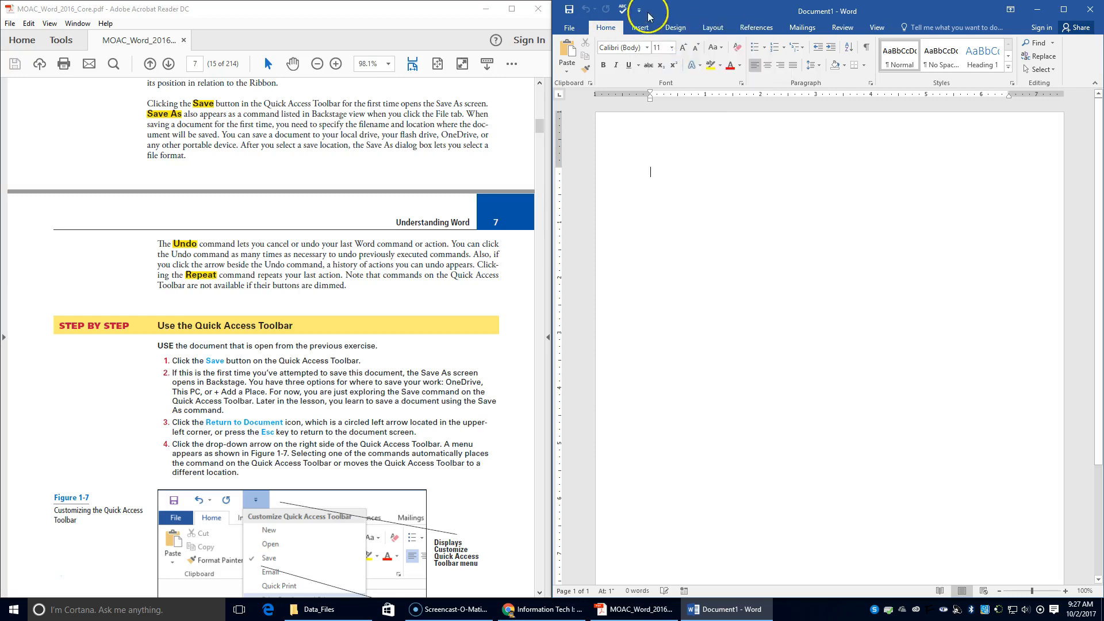
Move the Quick Access Toolbar below the ribbon, then back above it.
{"action": "left_click", "coordinate": [639, 10]}
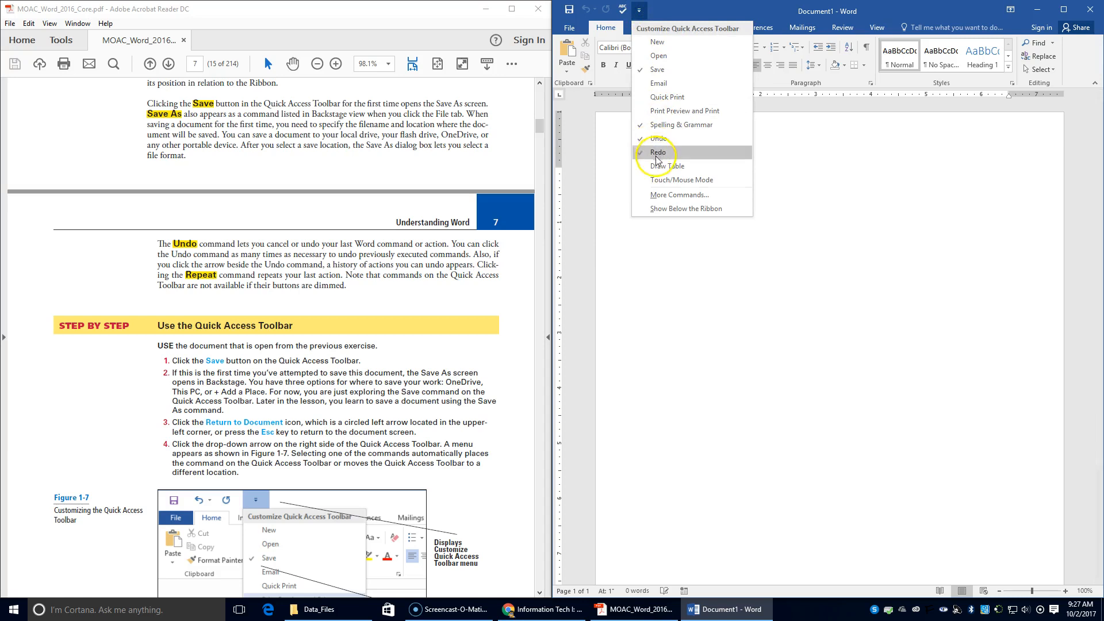
{"action": "scroll", "coordinate": [498, 258], "scroll_direction": "down", "scroll_amount": 3}
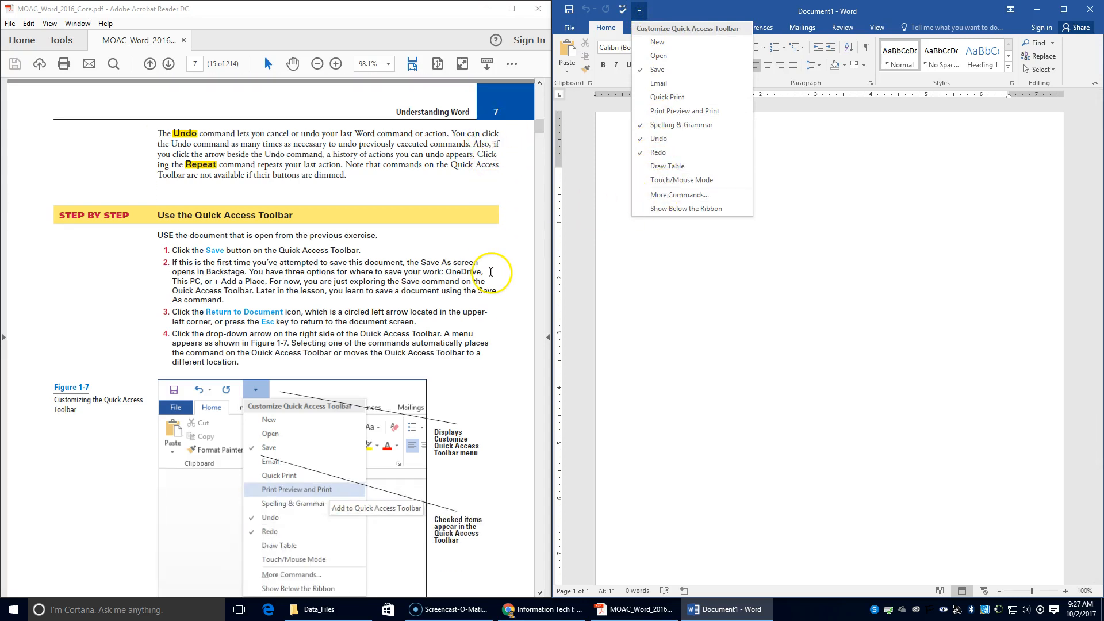
{"action": "scroll", "coordinate": [498, 259], "scroll_direction": "down", "scroll_amount": 1}
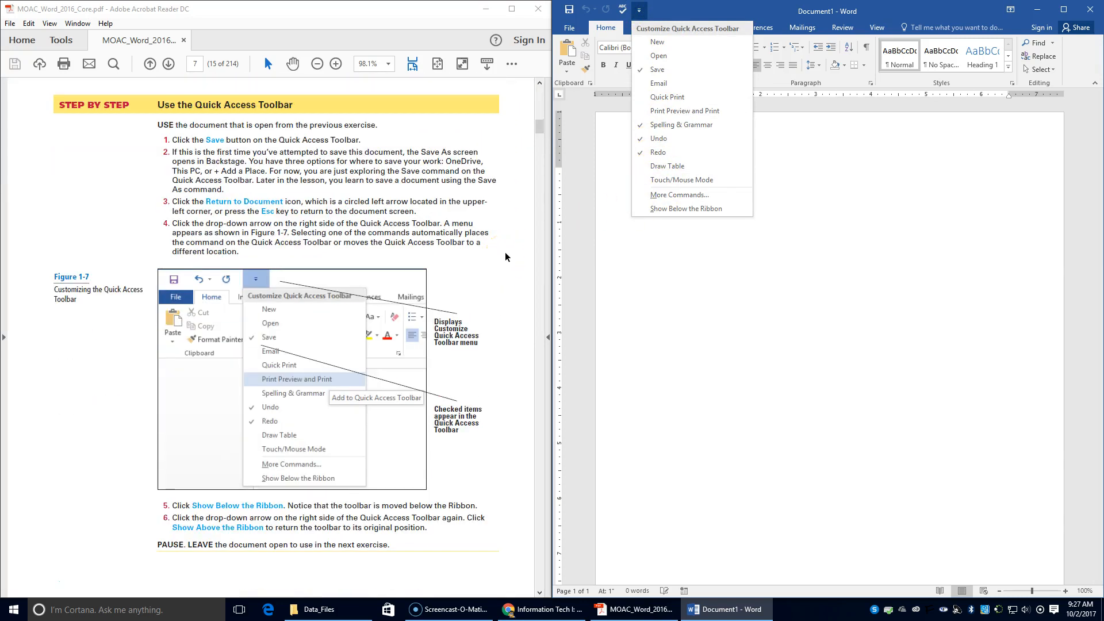
{"action": "left_click", "coordinate": [667, 210]}
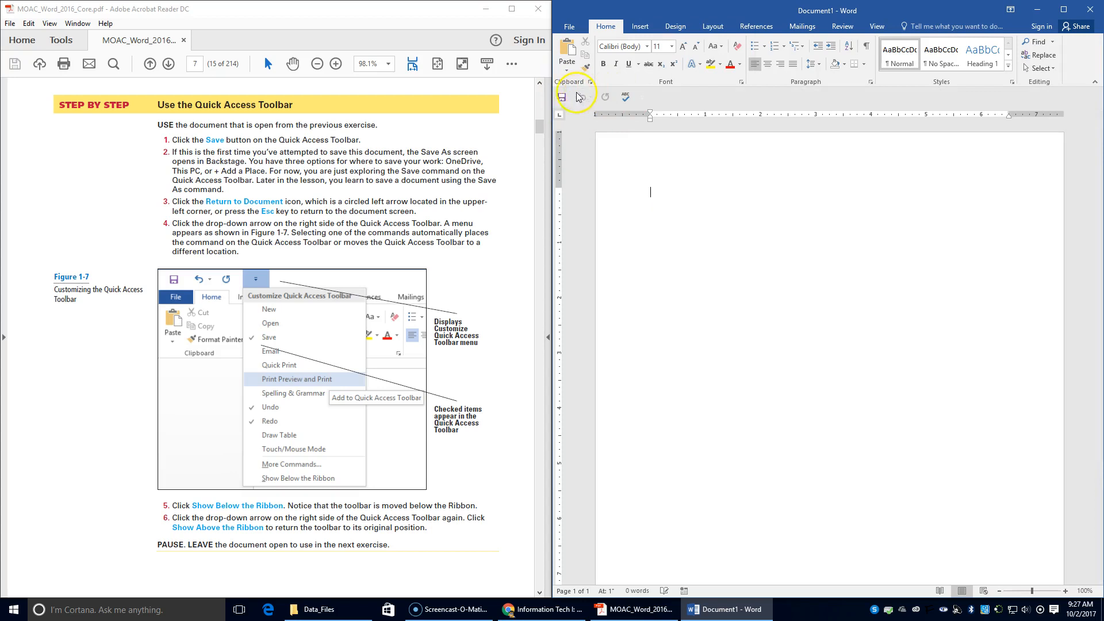
{"action": "left_click", "coordinate": [643, 97]}
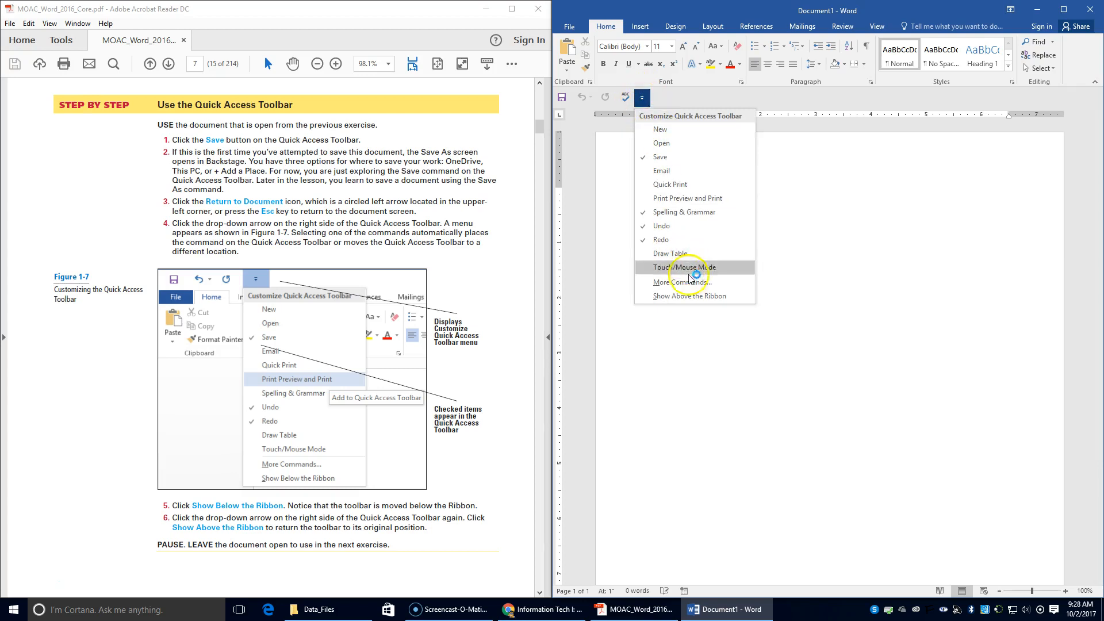
{"action": "left_click", "coordinate": [698, 296]}
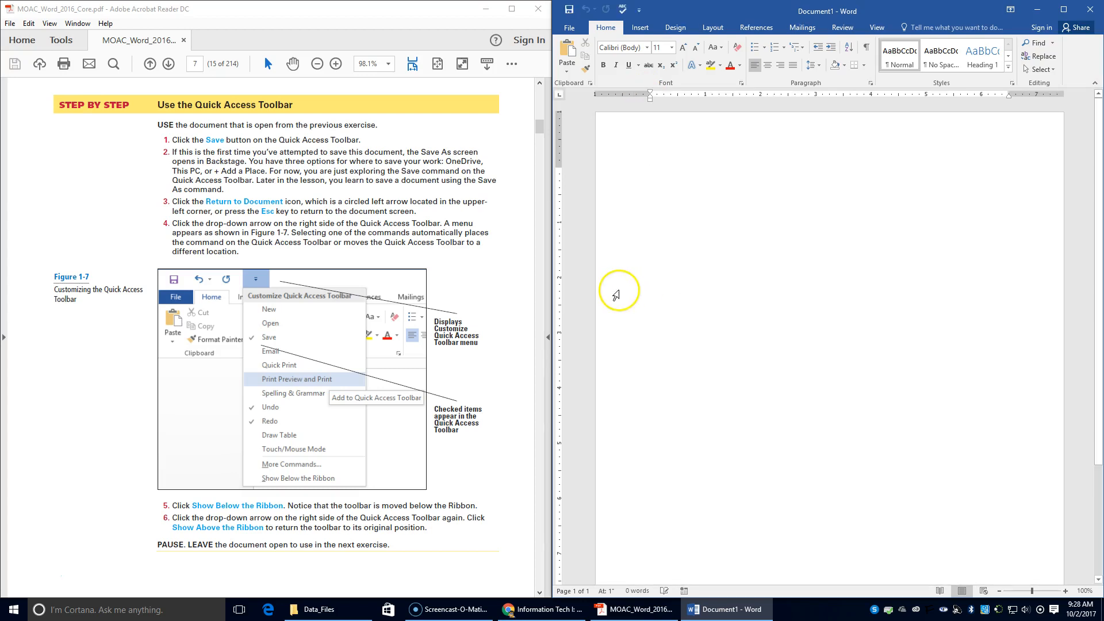
{"action": "scroll", "coordinate": [323, 216], "scroll_direction": "down", "scroll_amount": 1}
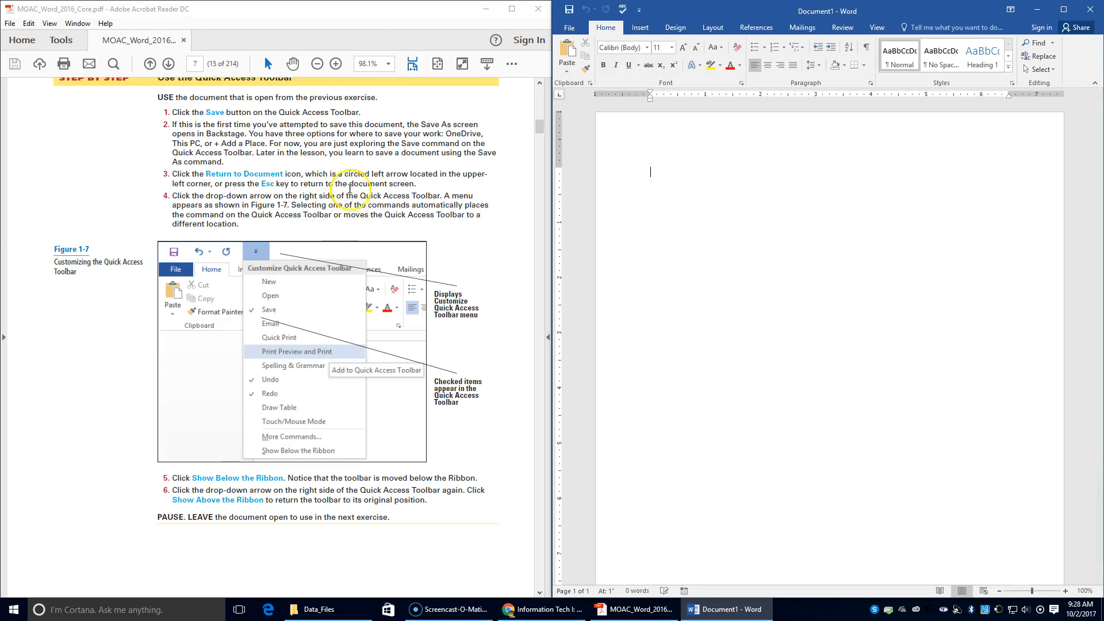
{"action": "scroll", "coordinate": [350, 188], "scroll_direction": "down", "scroll_amount": 4}
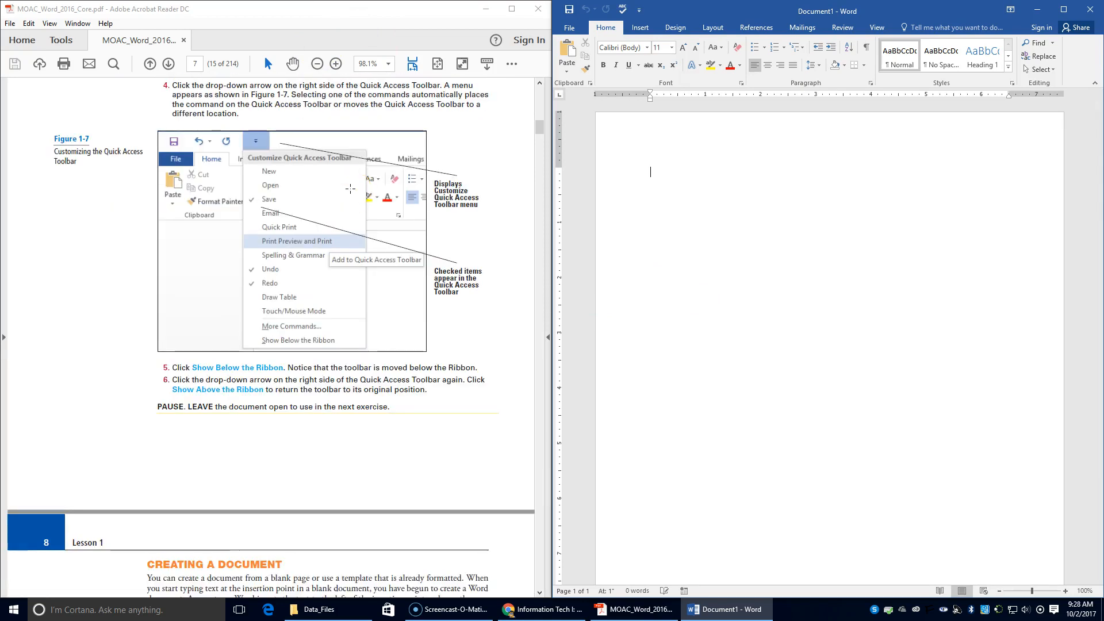
{"action": "scroll", "coordinate": [350, 189], "scroll_direction": "down", "scroll_amount": 8}
{"action": "scroll", "coordinate": [350, 188], "scroll_direction": "down", "scroll_amount": 5}
{"action": "left_click", "coordinate": [226, 188]}
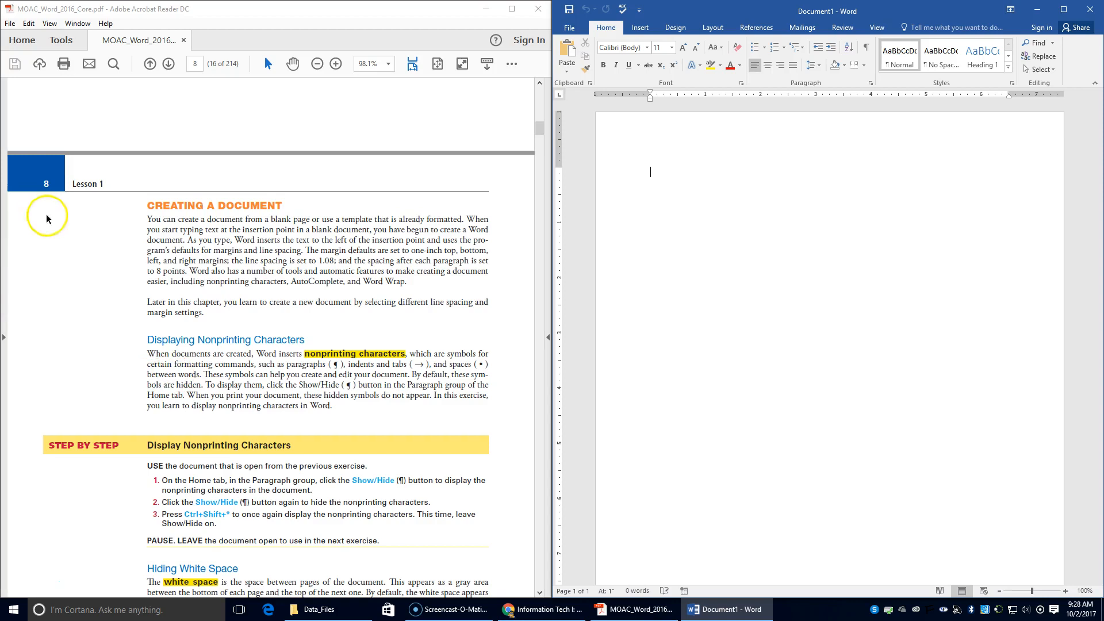
{"action": "left_click", "coordinate": [866, 48]}
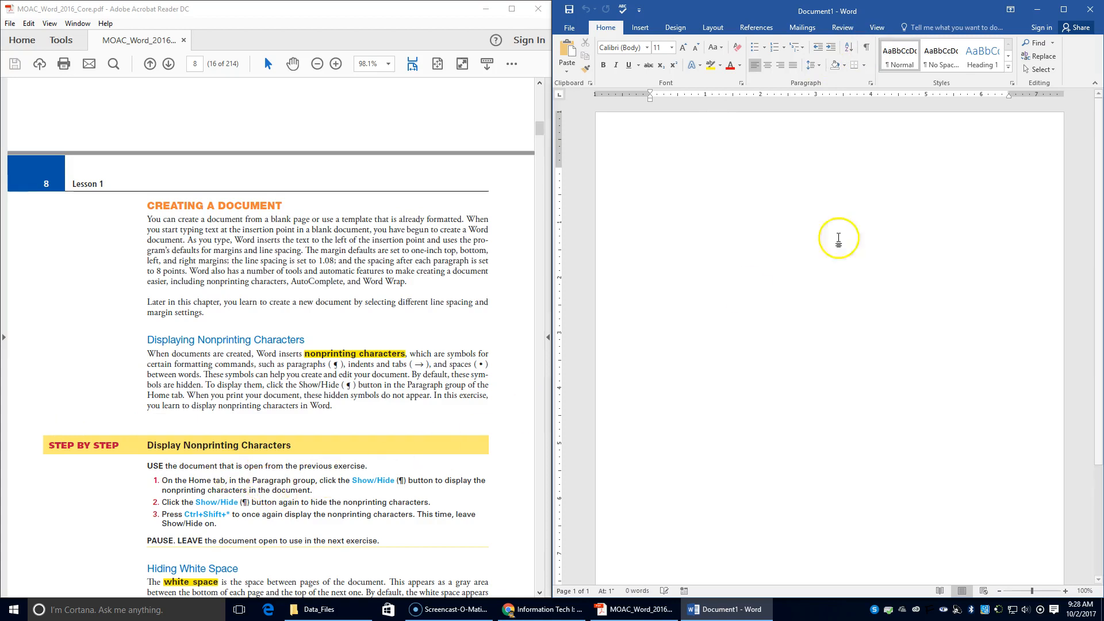
Toggle Show/Hide ¶ on and off, then use Ctrl+Shift+* to show the paragraph mark again.
{"action": "left_click", "coordinate": [867, 48]}
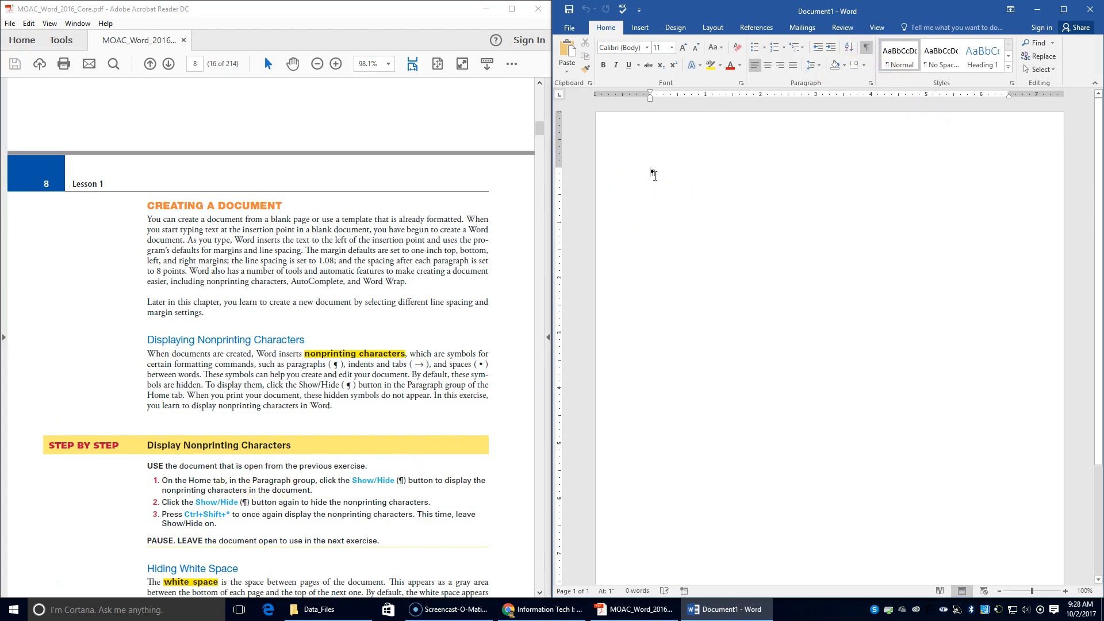
{"action": "left_click", "coordinate": [866, 50]}
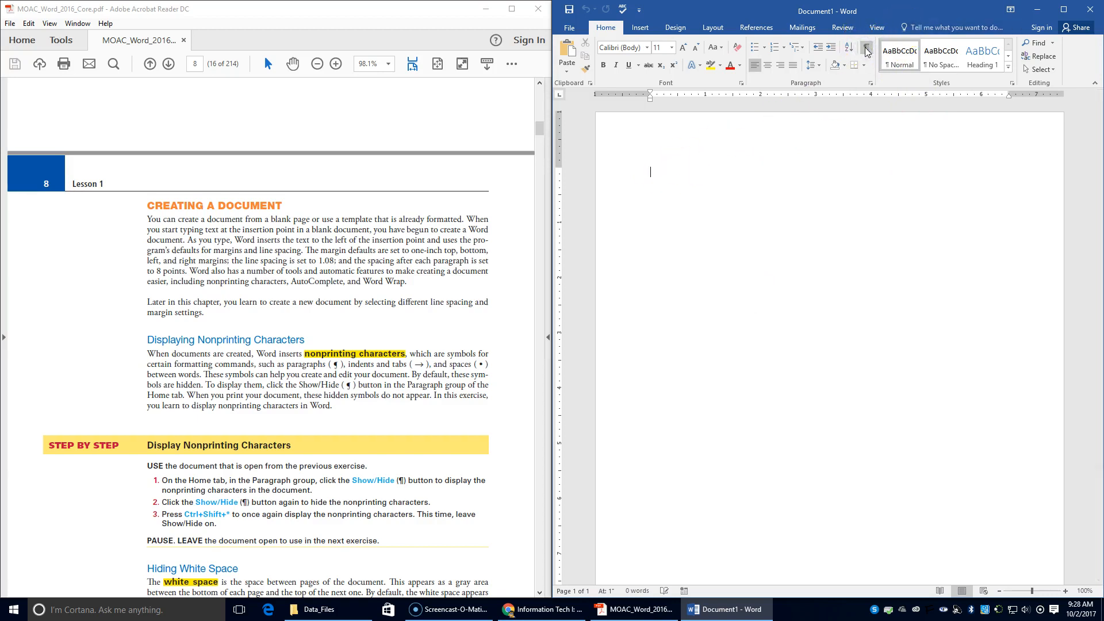
{"action": "left_click", "coordinate": [835, 66]}
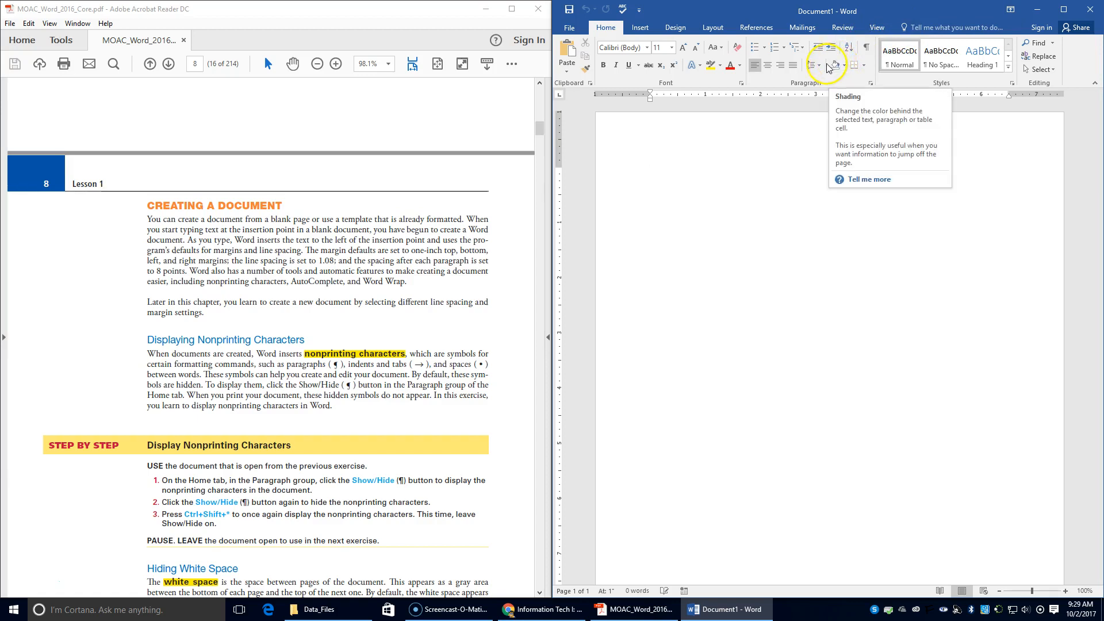
{"action": "key", "text": "ctrl+shift+8"}
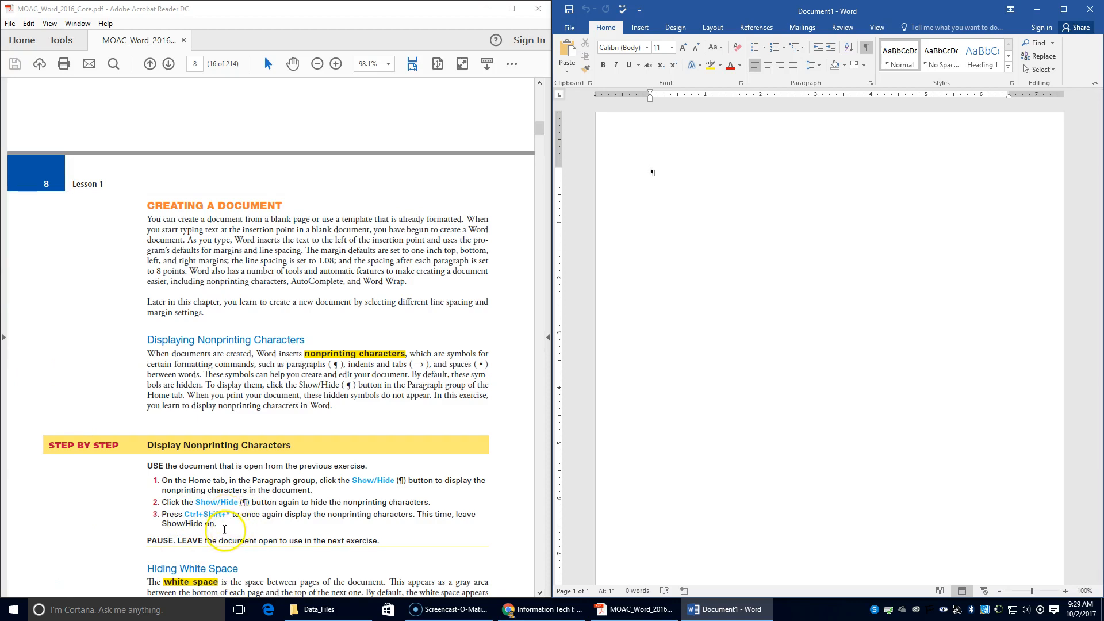
{"action": "scroll", "coordinate": [224, 529], "scroll_direction": "down", "scroll_amount": 4}
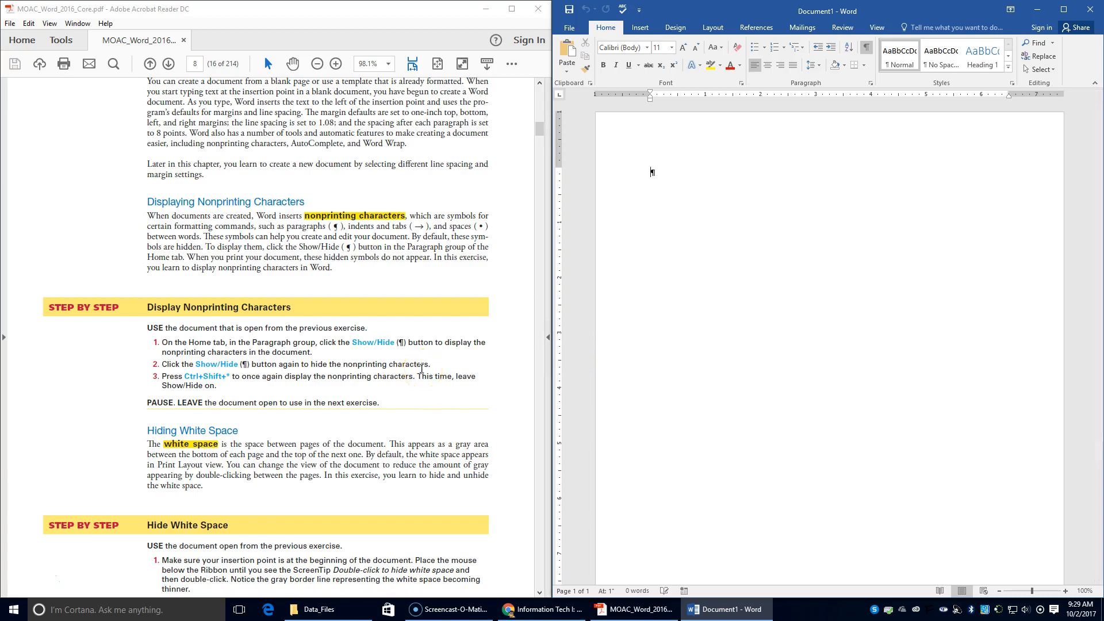
{"action": "scroll", "coordinate": [421, 369], "scroll_direction": "down", "scroll_amount": 5}
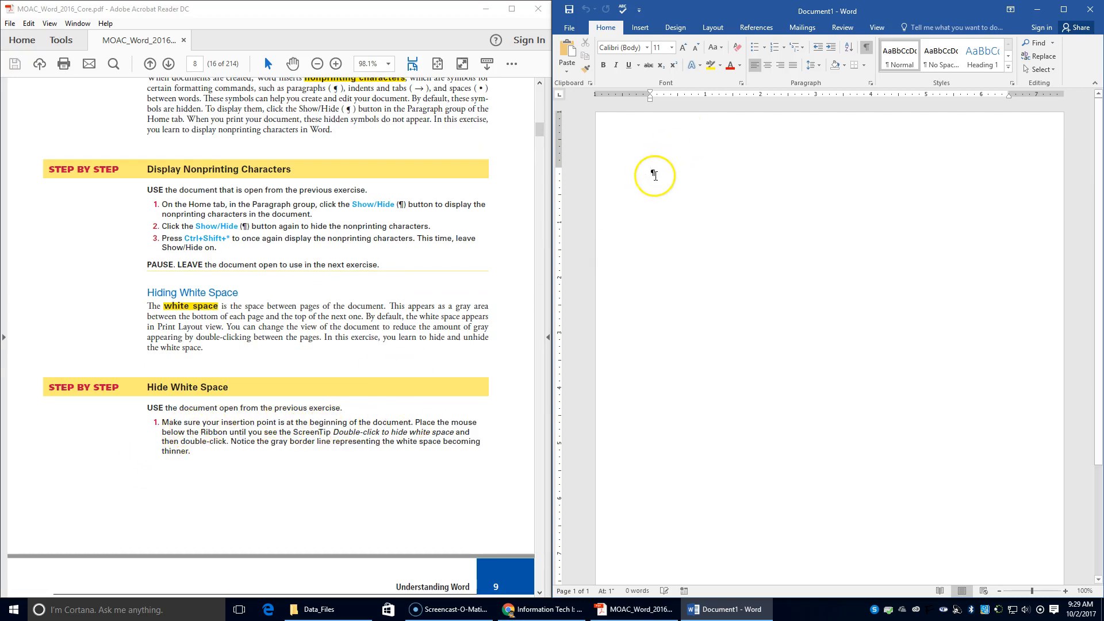
{"action": "double_click", "coordinate": [775, 104]}
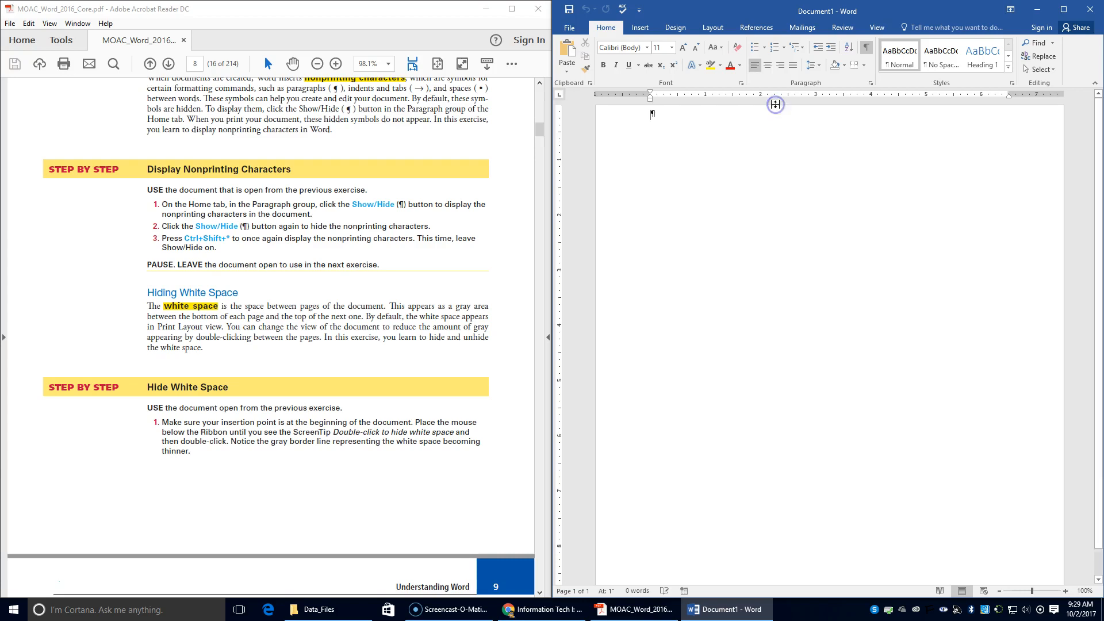
{"action": "scroll", "coordinate": [432, 510], "scroll_direction": "down", "scroll_amount": 3}
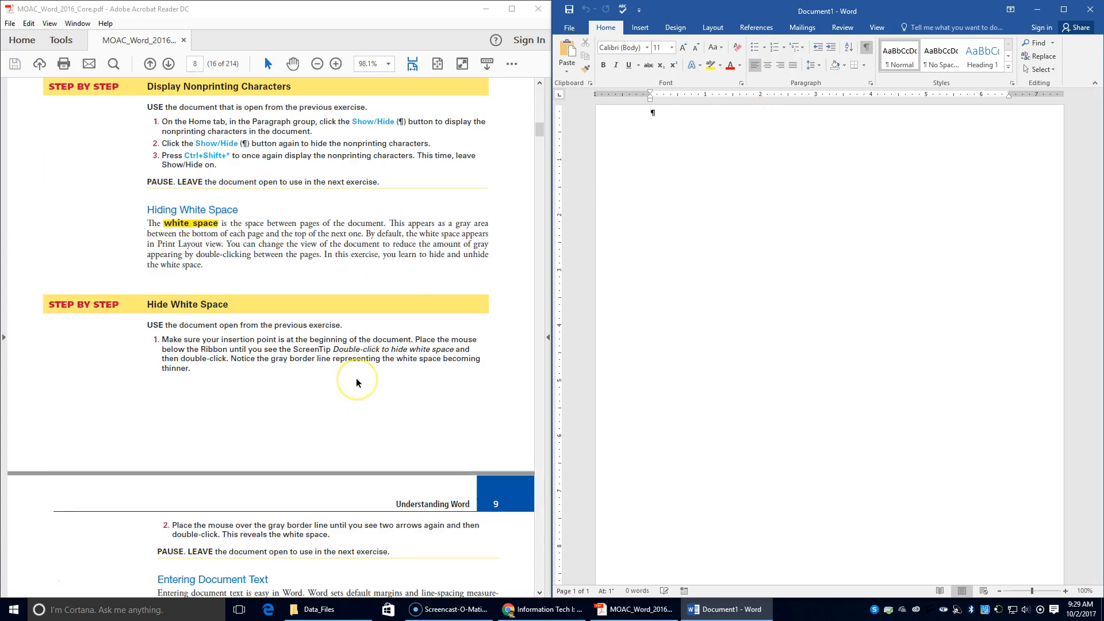
{"action": "scroll", "coordinate": [357, 383], "scroll_direction": "down", "scroll_amount": 1}
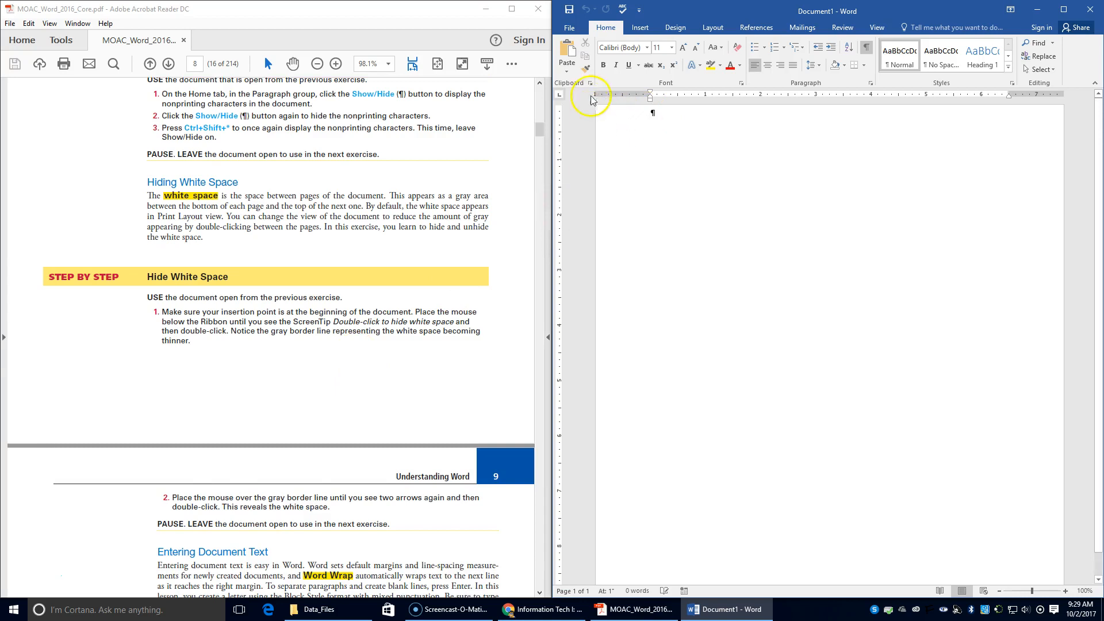
{"action": "scroll", "coordinate": [598, 575], "scroll_direction": "down", "scroll_amount": 1}
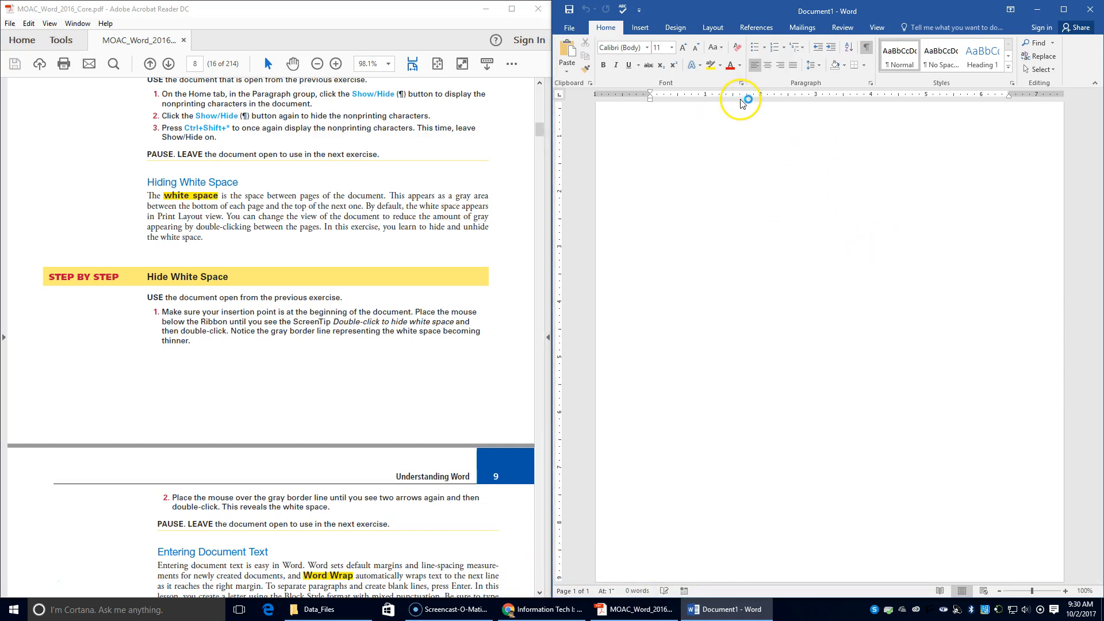
{"action": "double_click", "coordinate": [768, 106]}
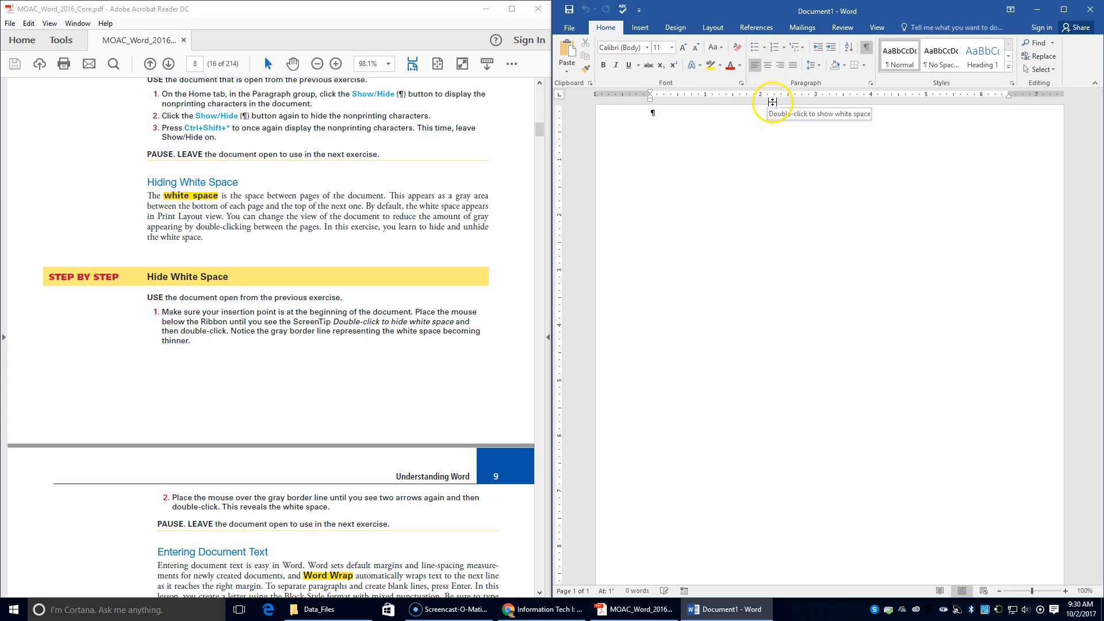
{"action": "double_click", "coordinate": [772, 102]}
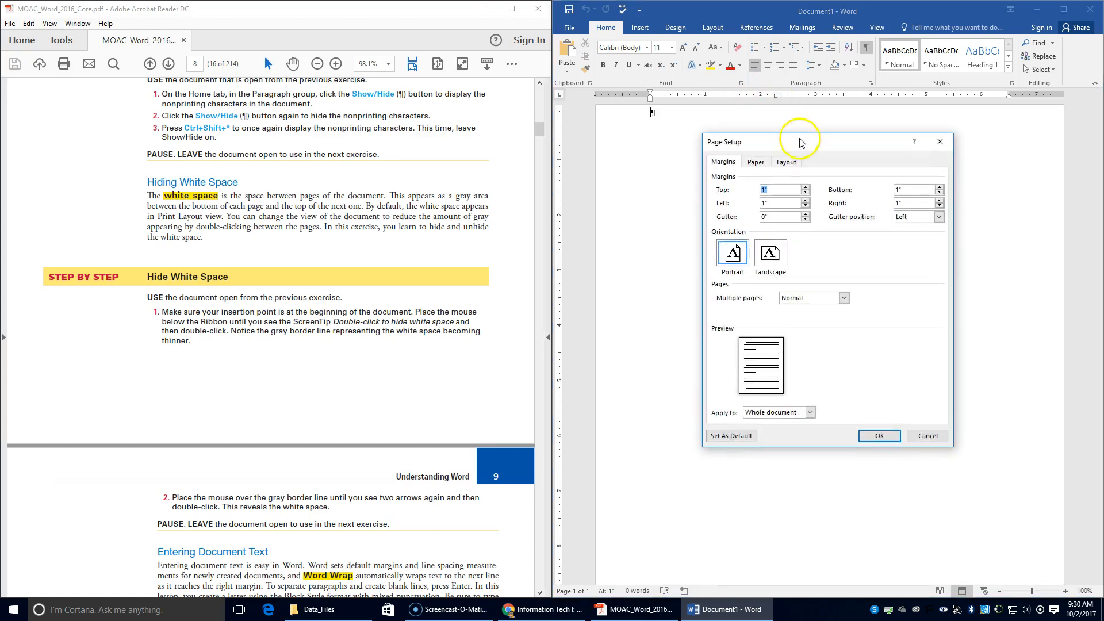
{"action": "left_click", "coordinate": [928, 435]}
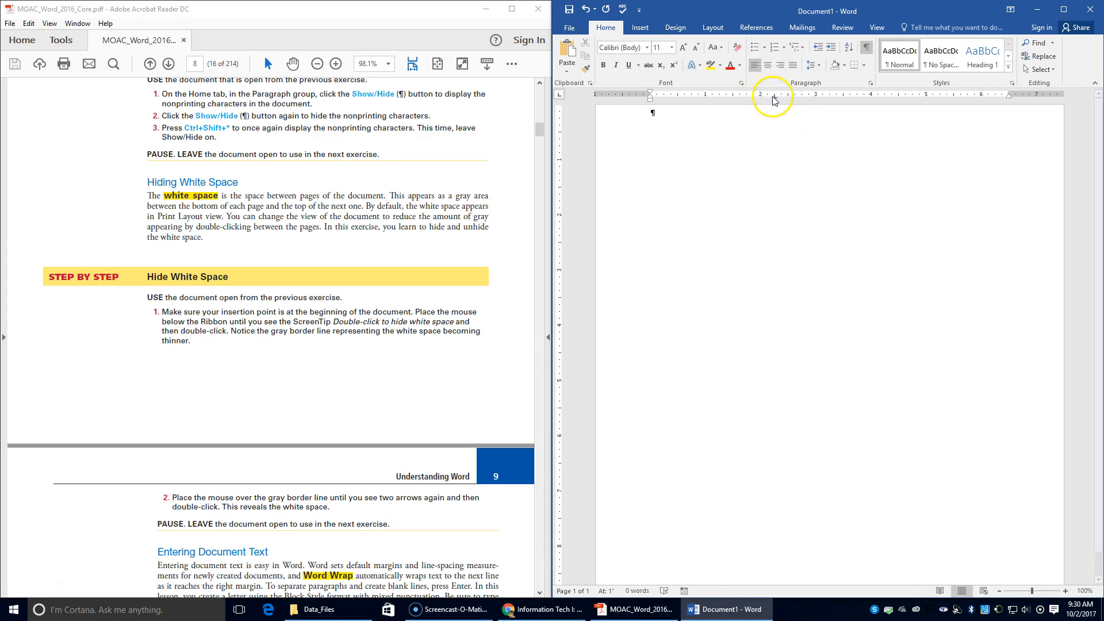
{"action": "double_click", "coordinate": [775, 97]}
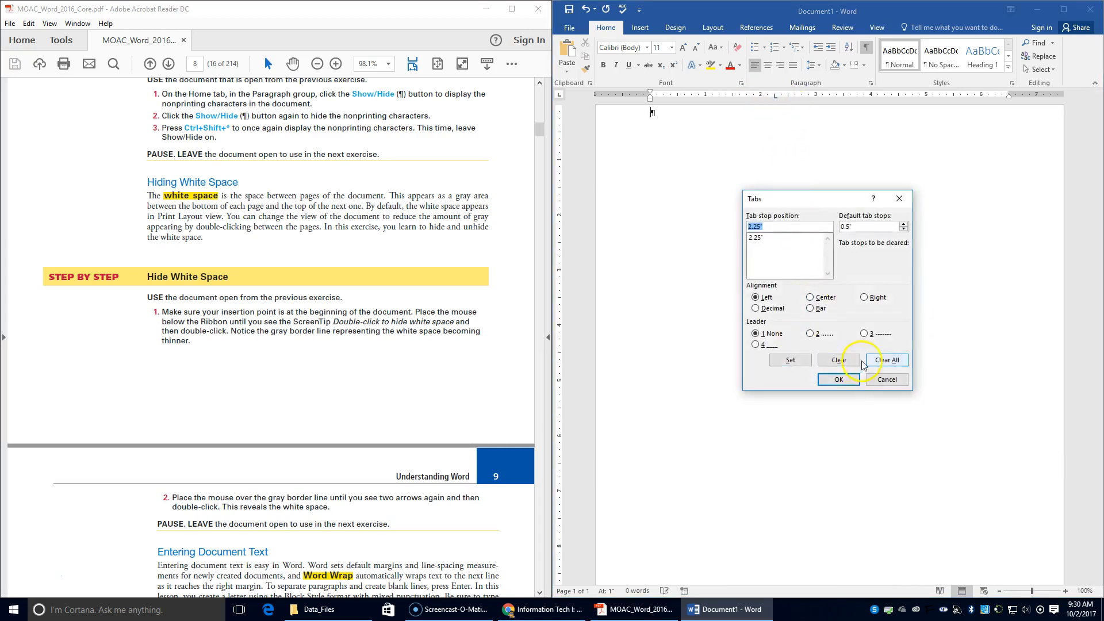
{"action": "left_click", "coordinate": [887, 360]}
{"action": "left_click", "coordinate": [844, 377]}
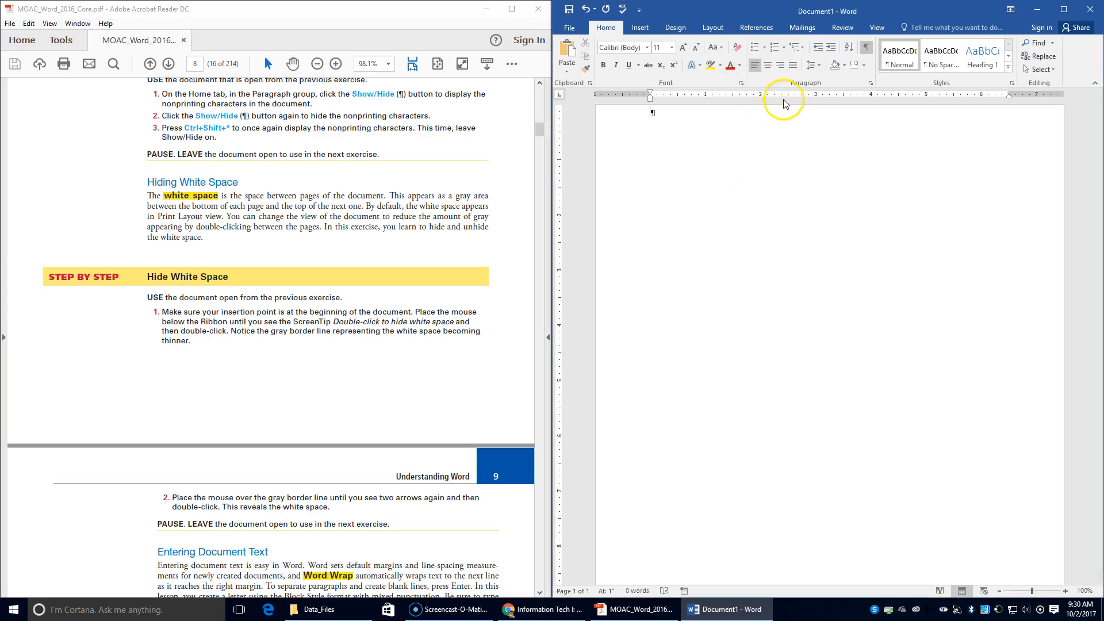
{"action": "double_click", "coordinate": [757, 105]}
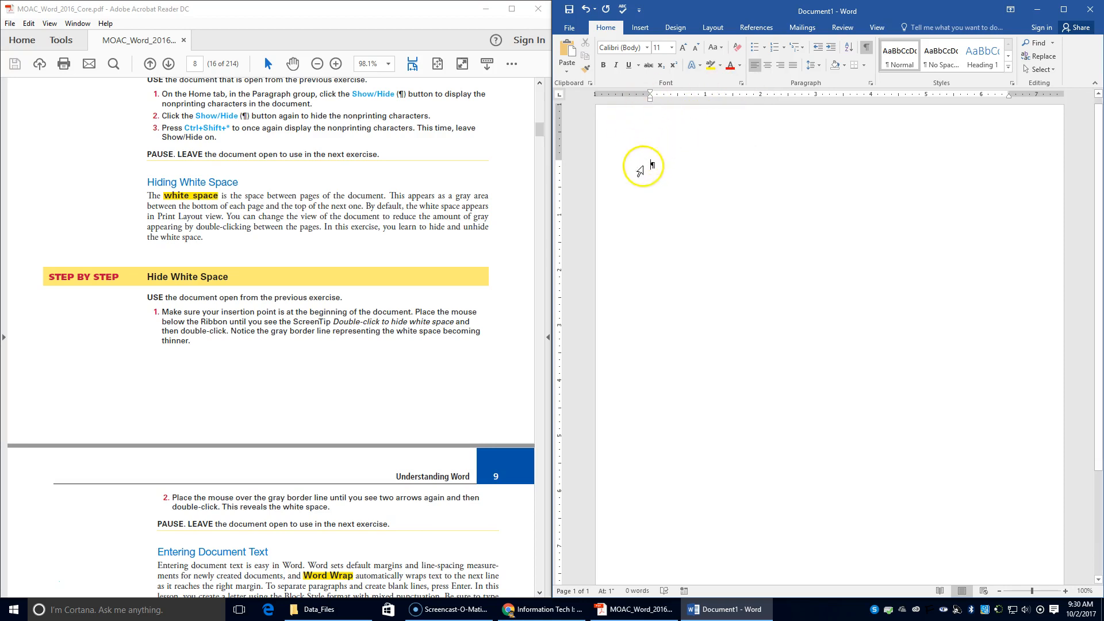
{"action": "scroll", "coordinate": [316, 189], "scroll_direction": "down", "scroll_amount": 8}
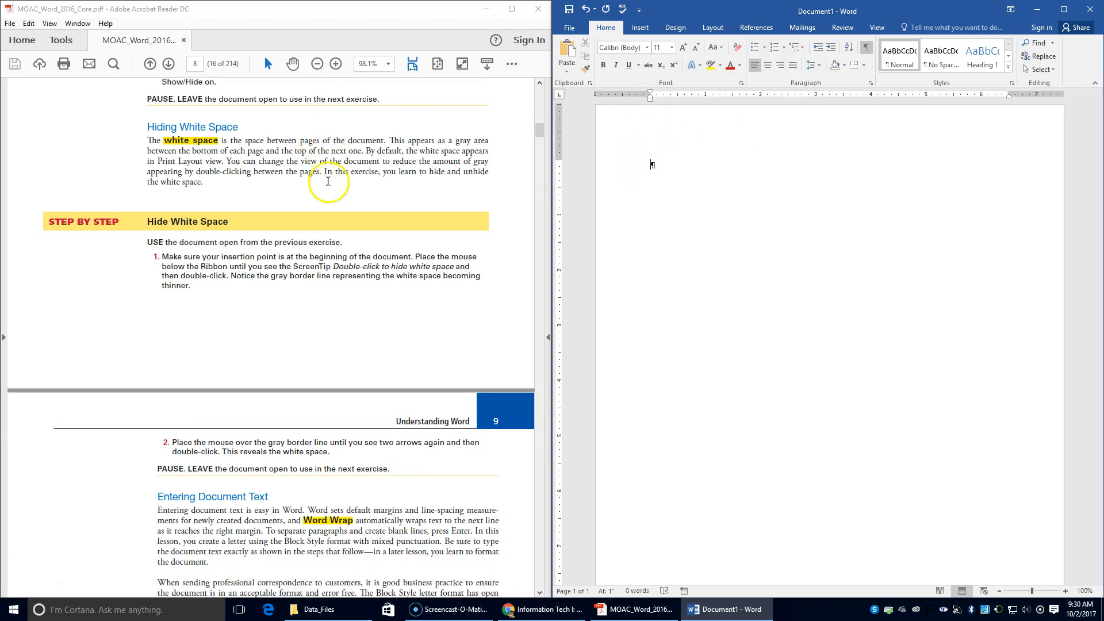
{"action": "scroll", "coordinate": [340, 180], "scroll_direction": "down", "scroll_amount": 1}
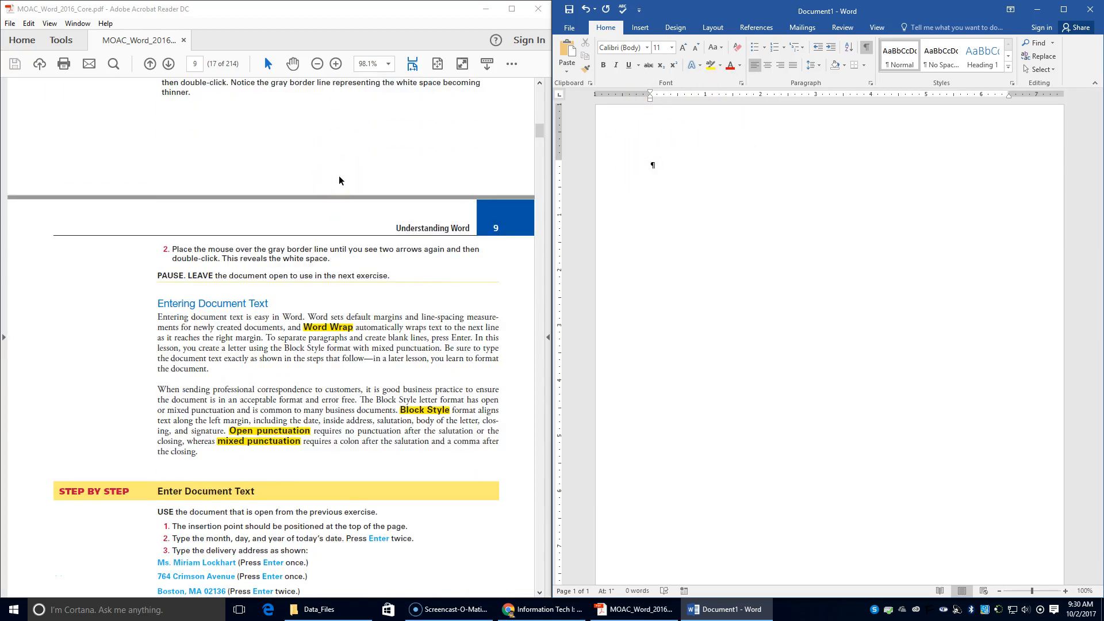
{"action": "scroll", "coordinate": [339, 180], "scroll_direction": "down", "scroll_amount": 2}
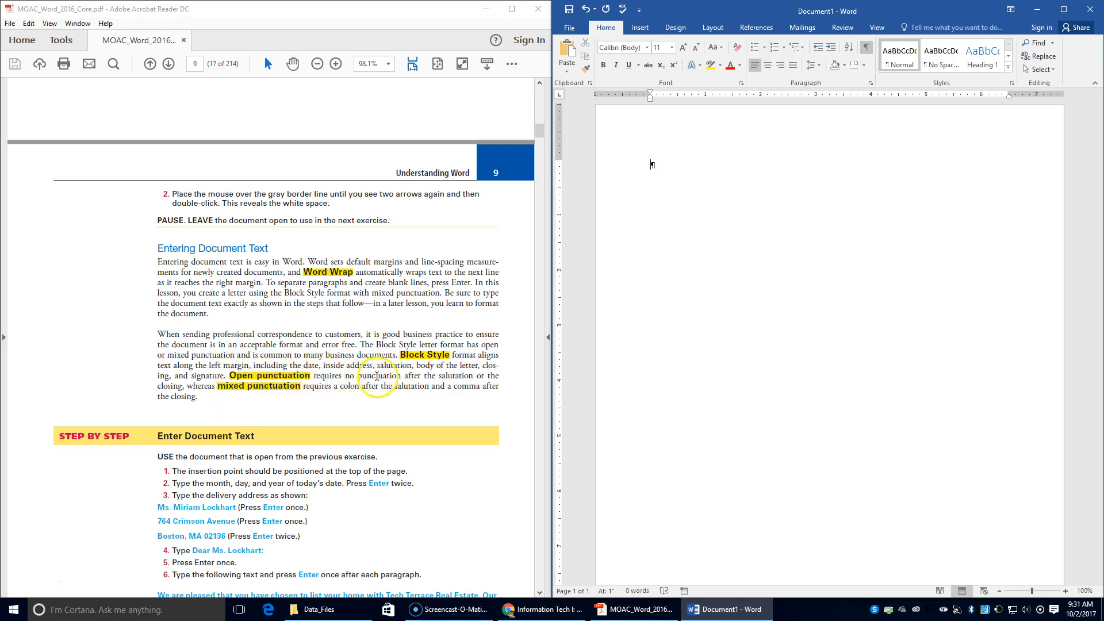
{"action": "scroll", "coordinate": [380, 378], "scroll_direction": "down", "scroll_amount": 2}
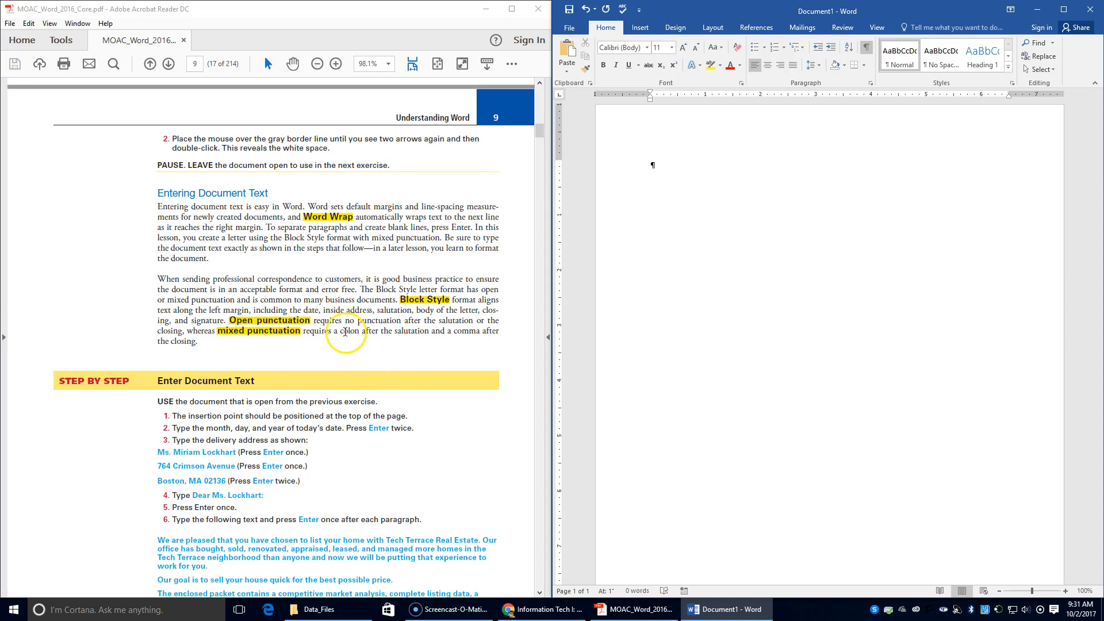
{"action": "scroll", "coordinate": [337, 337], "scroll_direction": "down", "scroll_amount": 2}
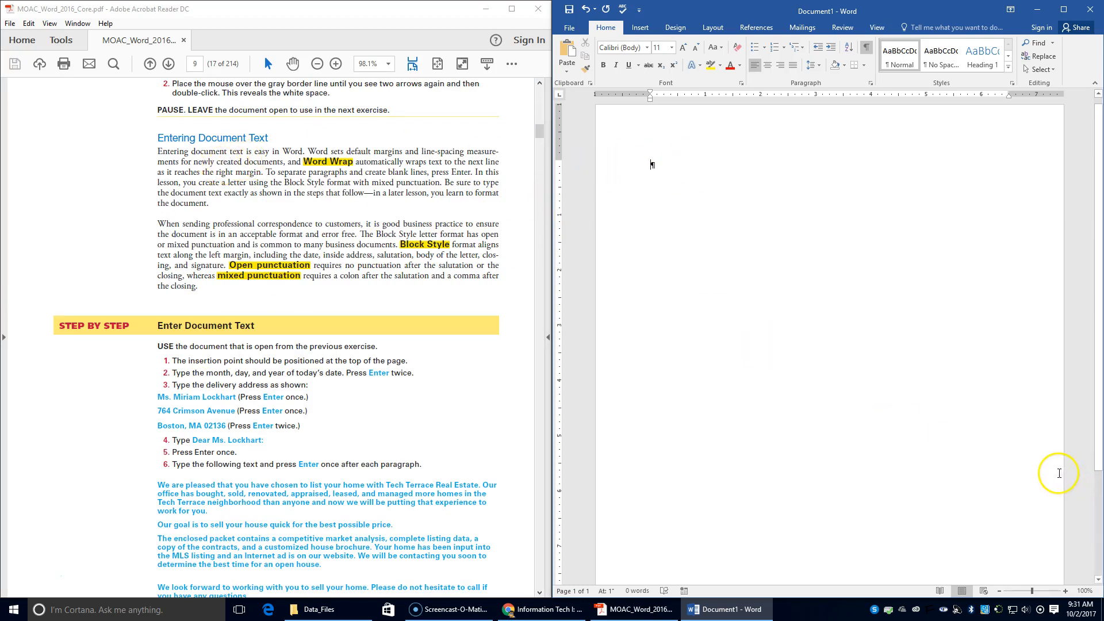
Enter the date October 2, 2017 via AutoComplete, add a blank line, and start the recipient's name.
{"action": "type", "text": "Octo"}
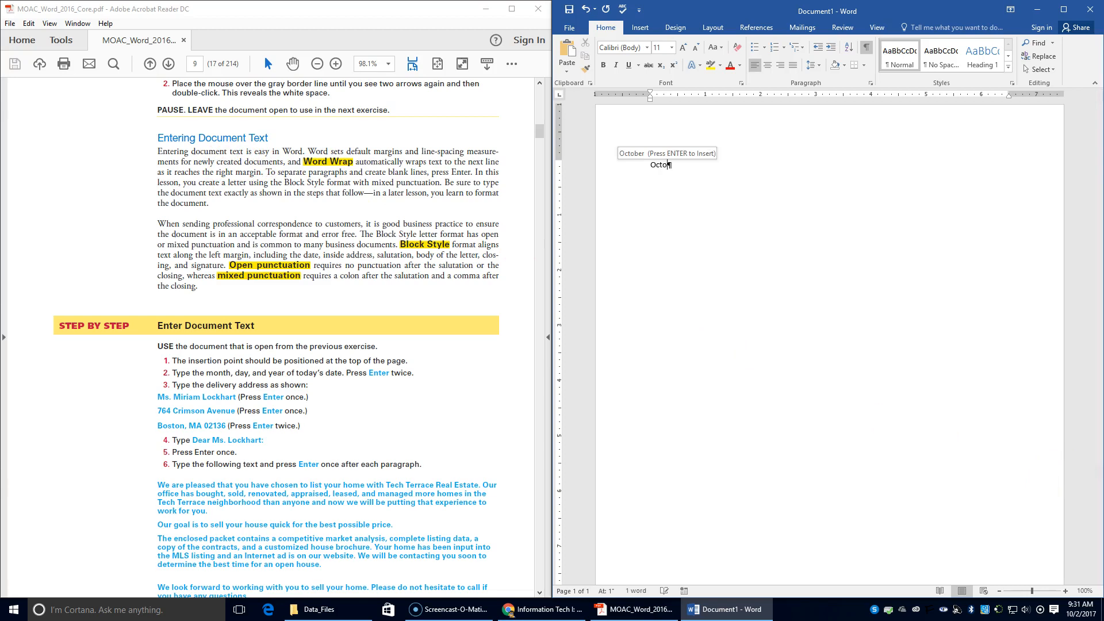
{"action": "type", "text": "b"}
{"action": "key", "text": "Return"}
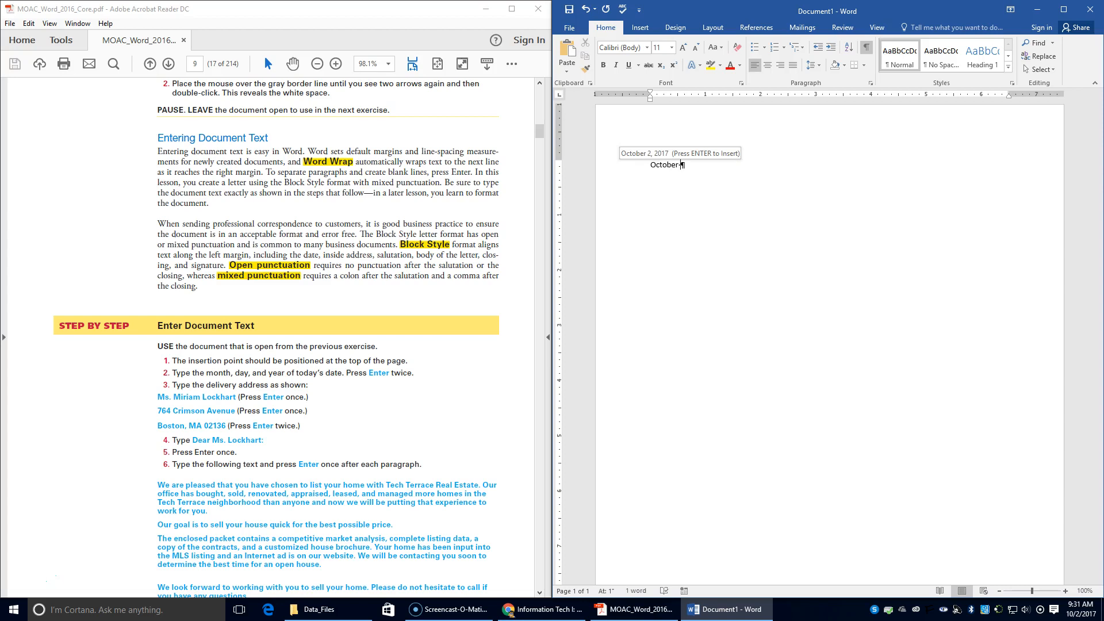
{"action": "key", "text": "Return"}
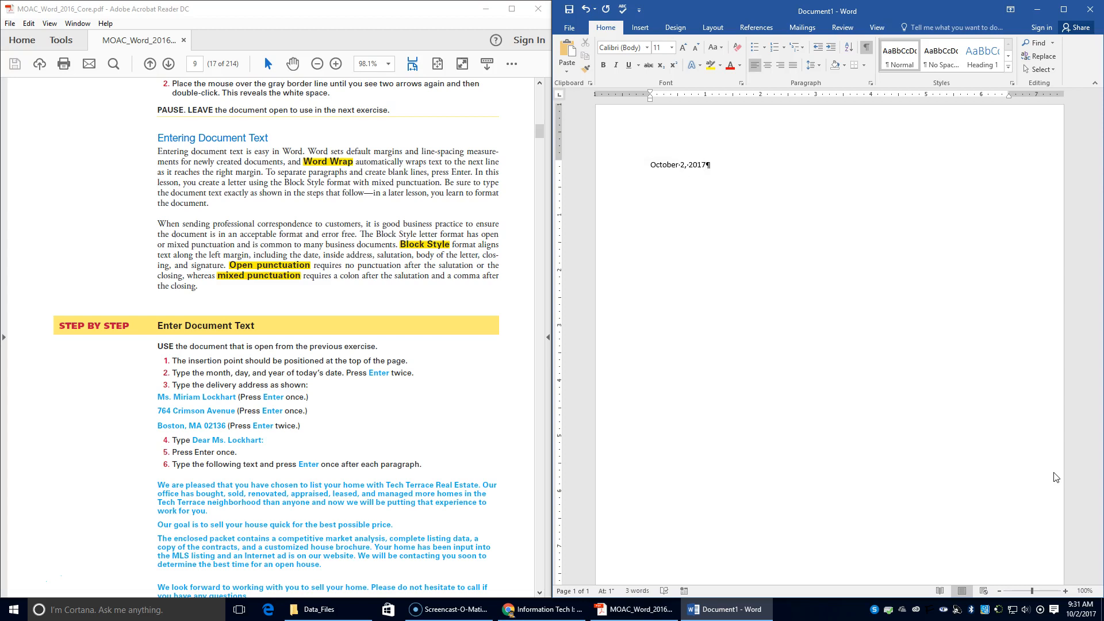
{"action": "key", "text": "Return"}
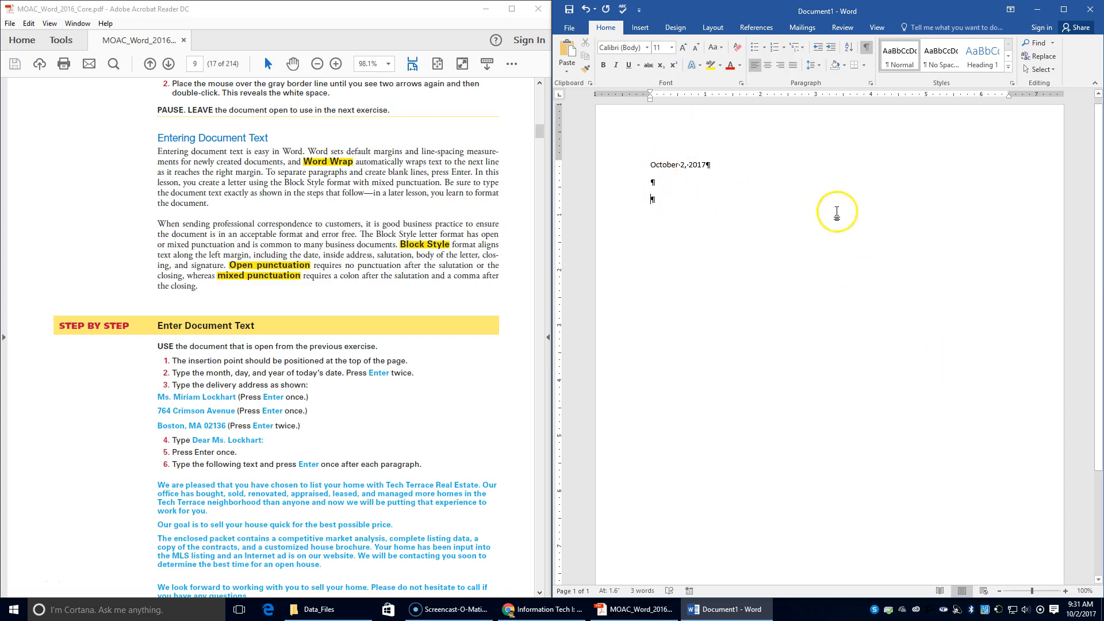
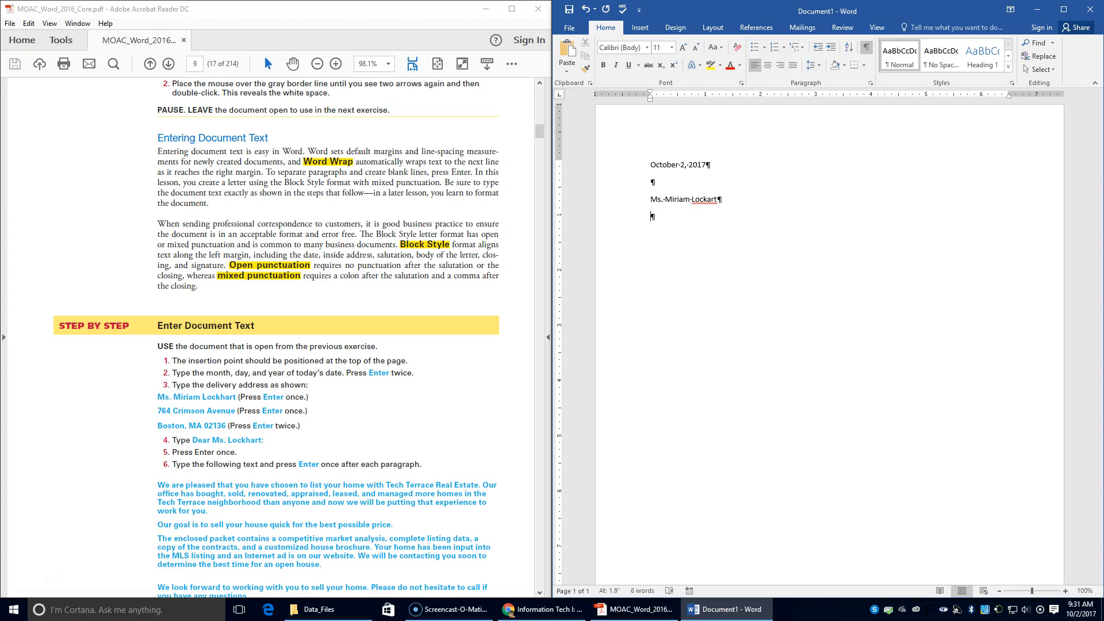
Insert the missing h in the recipient's name, add the street and city lines, and type the 'Dear Mr.' salutation.
{"action": "left_click", "coordinate": [700, 199]}
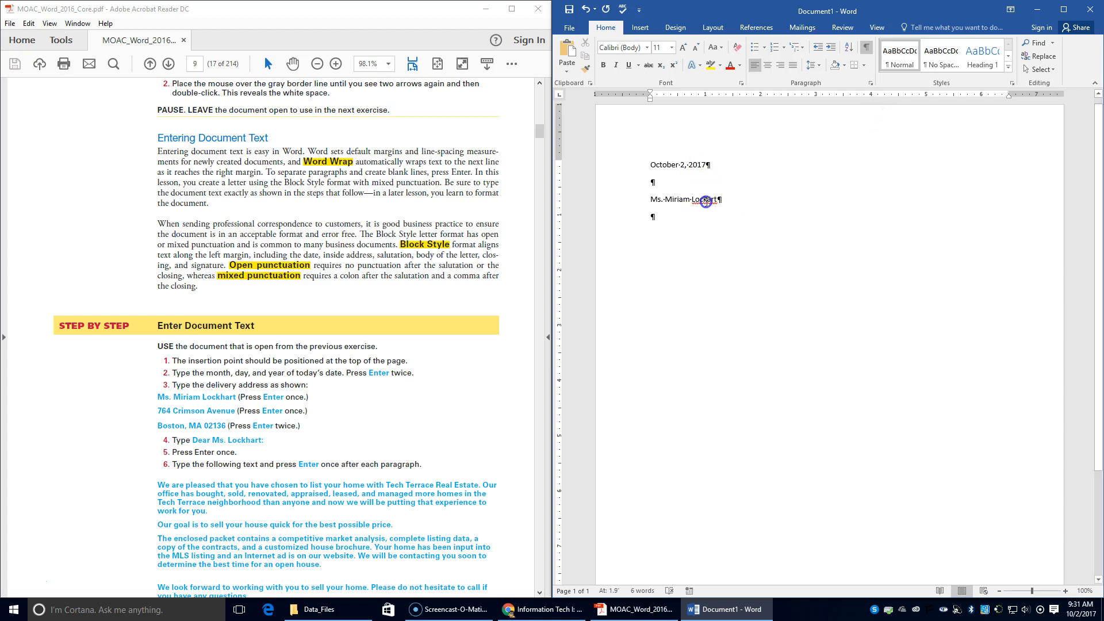
{"action": "type", "text": "h"}
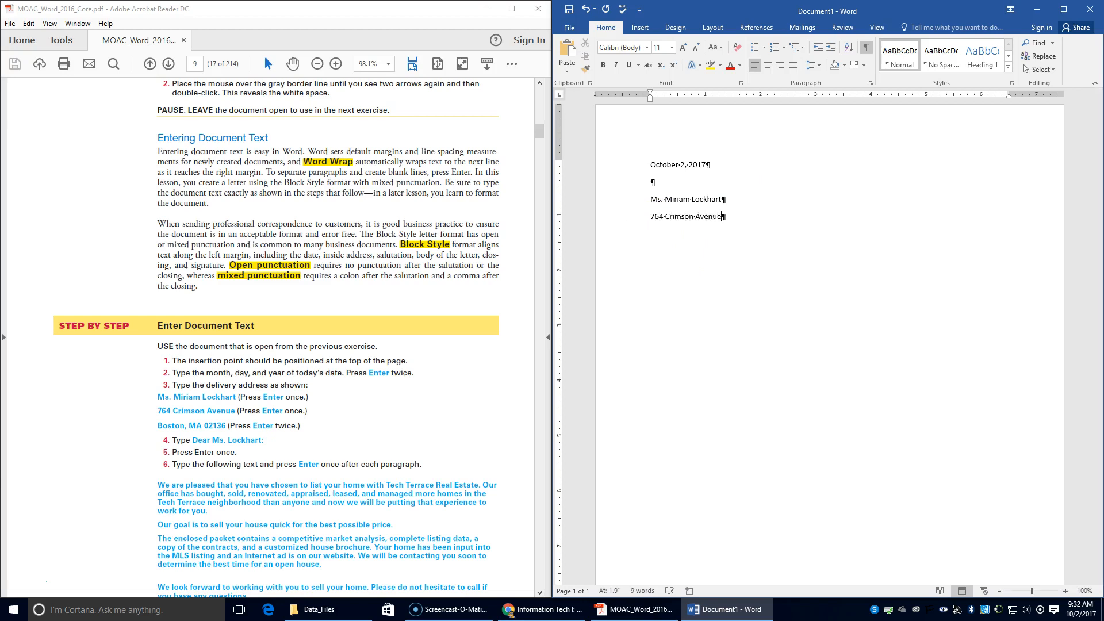
{"action": "type", "text": "Dear Mr"}
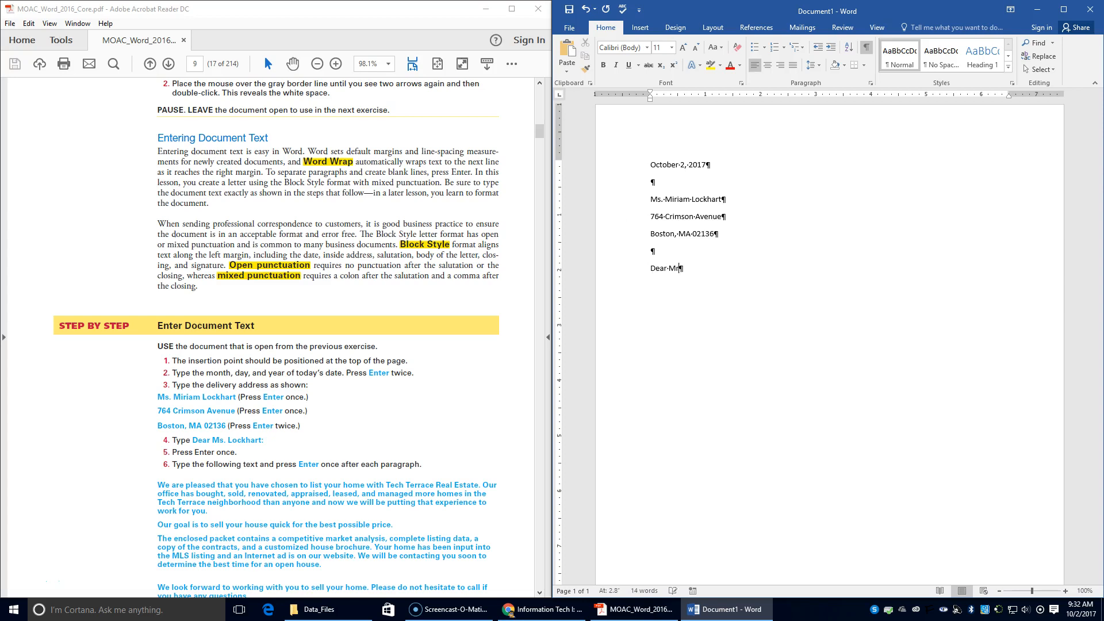
{"action": "key", "text": "BackSpace"}
{"action": "type", "text": "s. Lockhart:"}
{"action": "key", "text": "Return"}
Type the paragraph 'We are pleased that you have chosen to list your home with Tech Terrace Real Estate…'.
{"action": "type", "text": "We are pleased that you have chosen to list your home"}
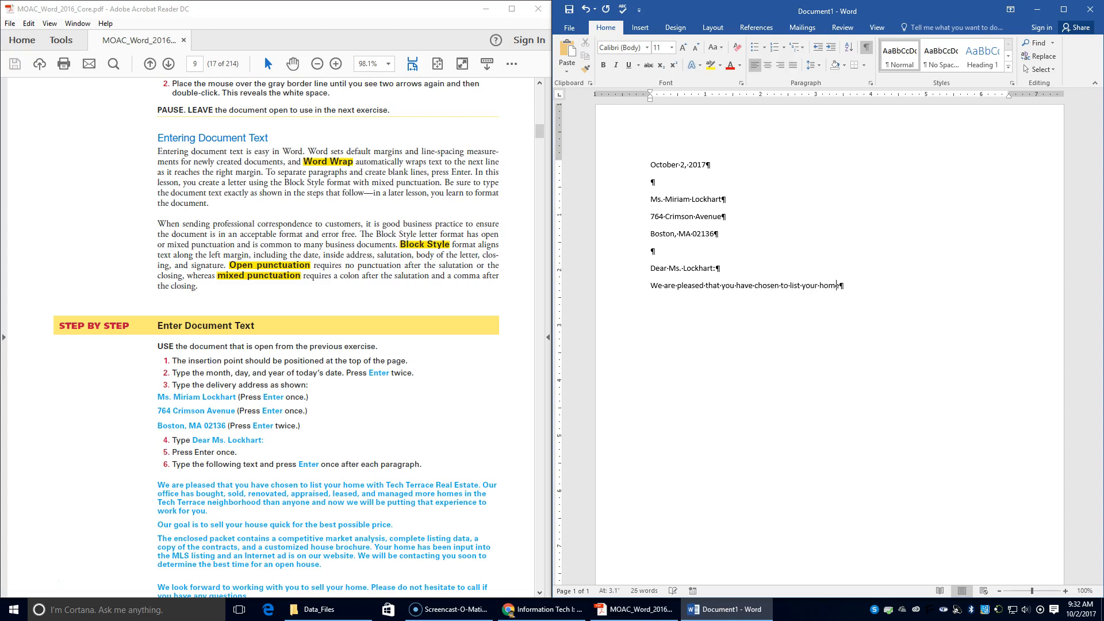
{"action": "type", "text": " with Tech Te"}
{"action": "type", "text": "rrace Real Estate.  Our offic"}
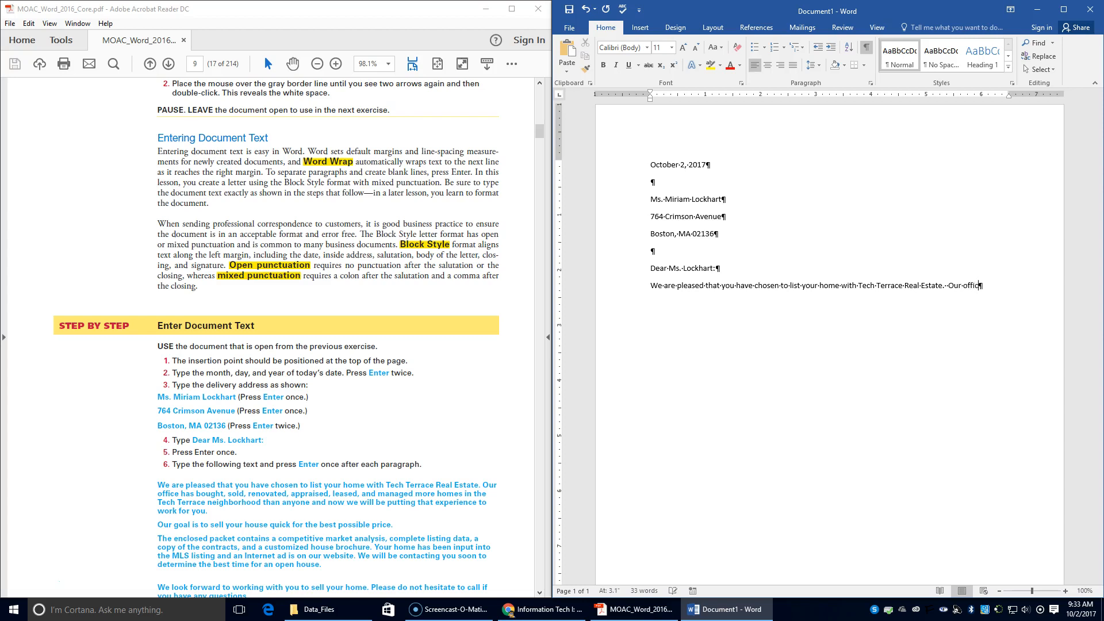
{"action": "type", "text": "e has bought "}
{"action": "type", "text": ", sold"}
{"action": "type", "text": ", reno"}
{"action": "type", "text": "vated"}
{"action": "type", "text": ", app"}
{"action": "type", "text": "ra"}
{"action": "type", "text": "ise"}
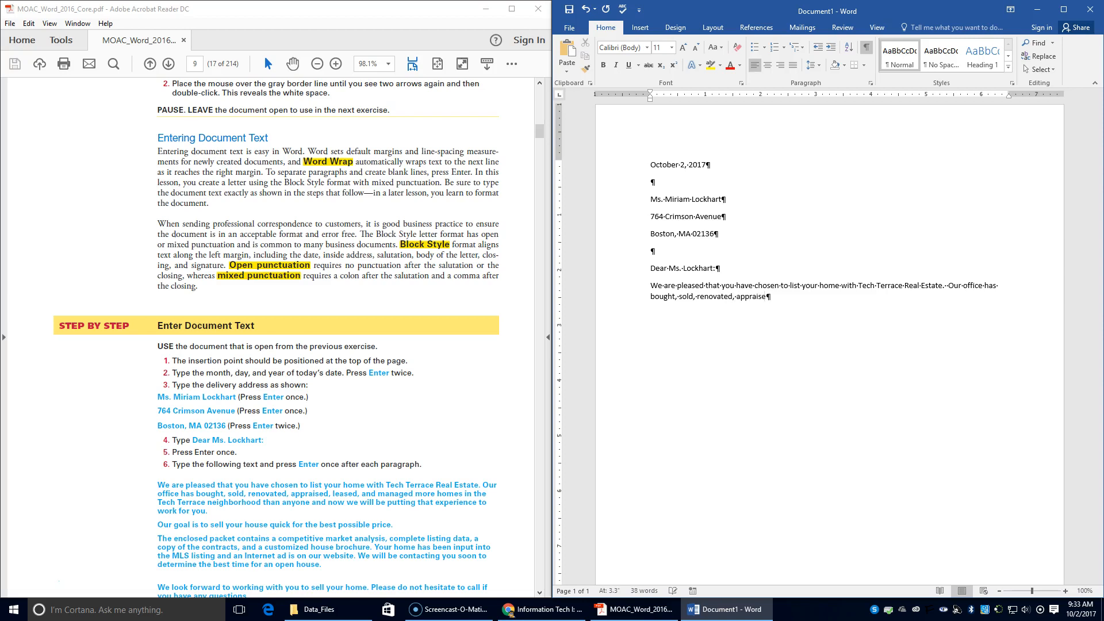
{"action": "type", "text": "d, leased, andd managed more homes in the Tech Terra"}
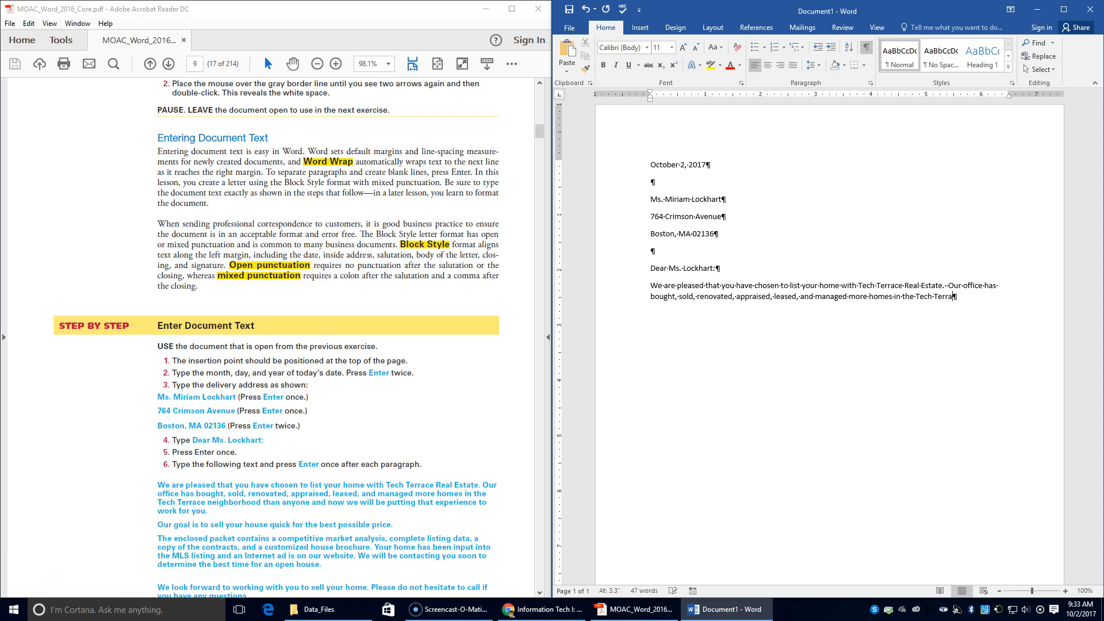
{"action": "type", "text": "ce neighborhood than anyone and now we a"}
{"action": "key", "text": "BackSpace"}
{"action": "type", "text": "will be putting that experice to wor"}
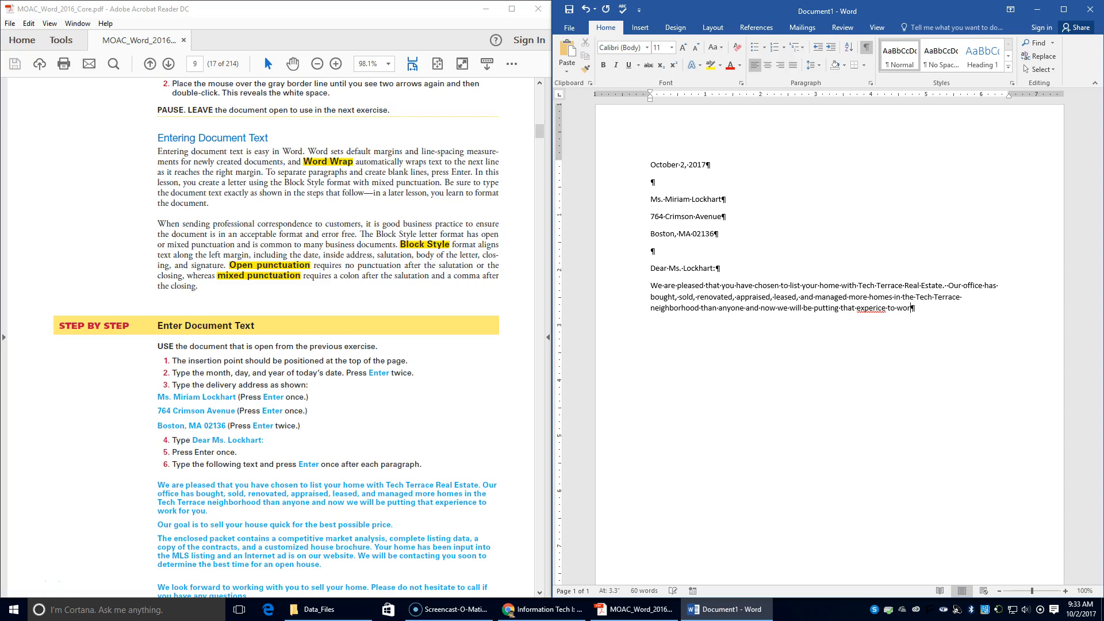
{"action": "type", "text": "k for you."}
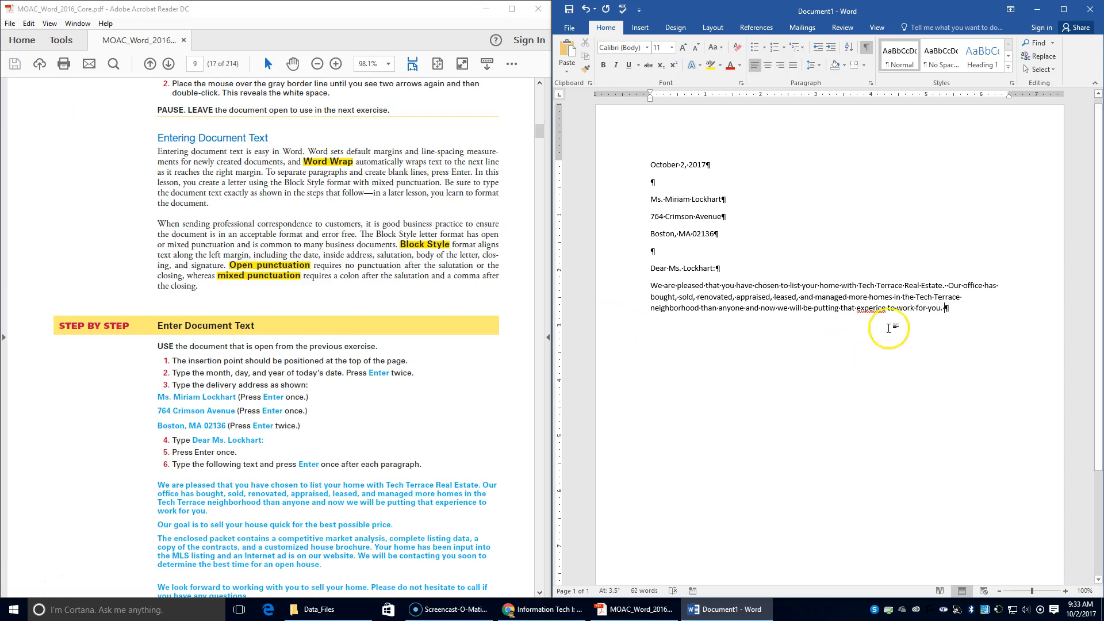
Correct the misspelled 'experice' to 'experience' and start a new paragraph.
{"action": "right_click", "coordinate": [876, 309]}
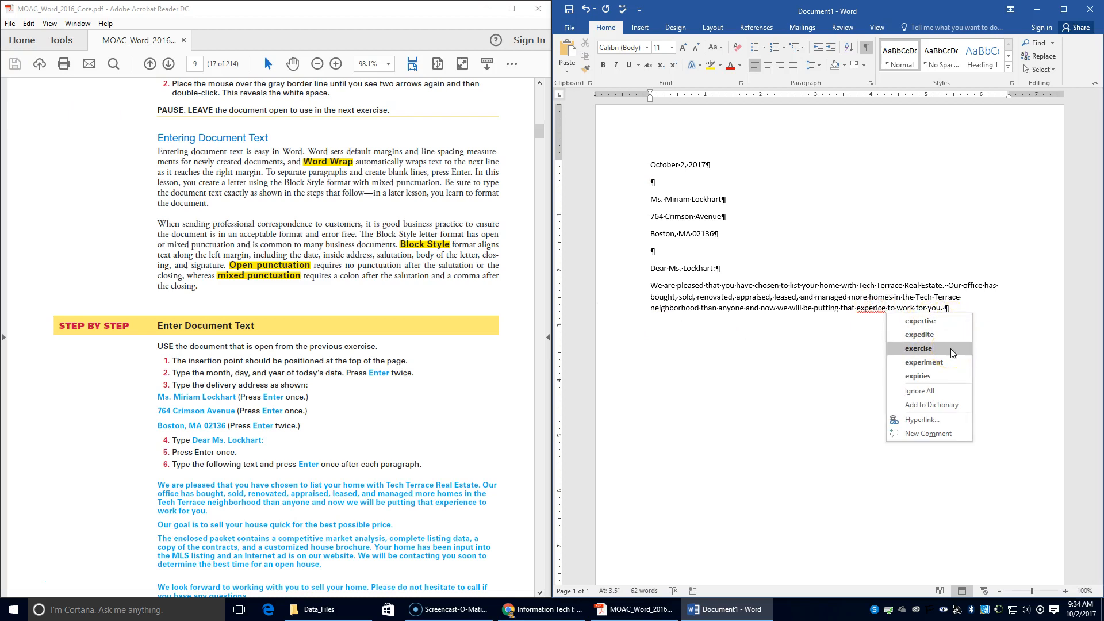
{"action": "left_click", "coordinate": [884, 312]}
{"action": "key", "text": "BackSpace"}
{"action": "type", "text": "nce"}
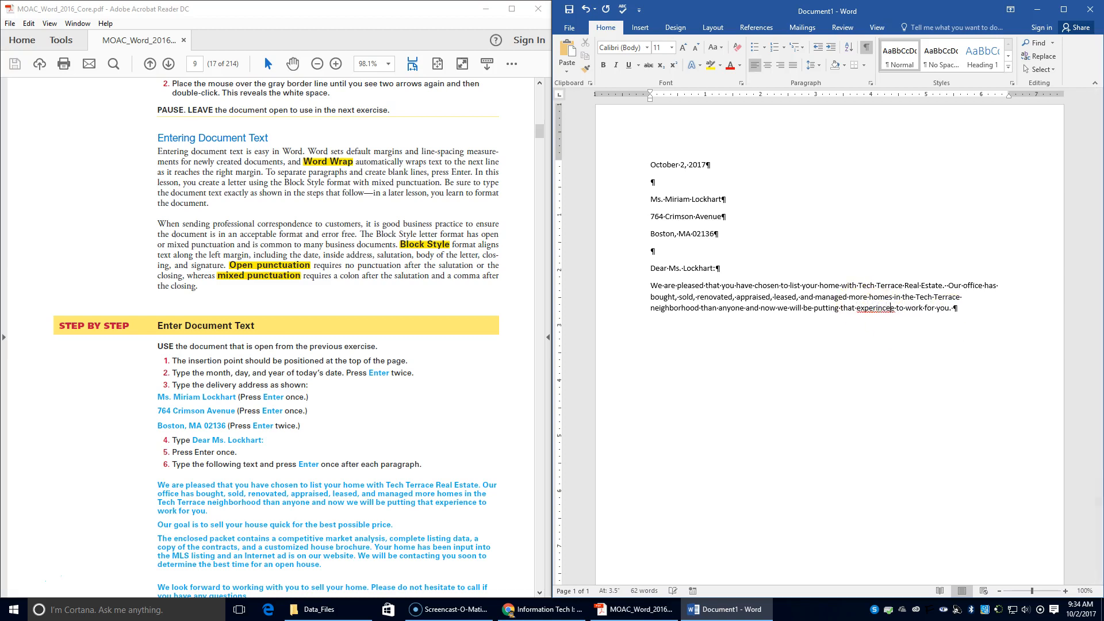
{"action": "key", "text": "Delete"}
{"action": "right_click", "coordinate": [860, 308]}
{"action": "left_click", "coordinate": [927, 321]}
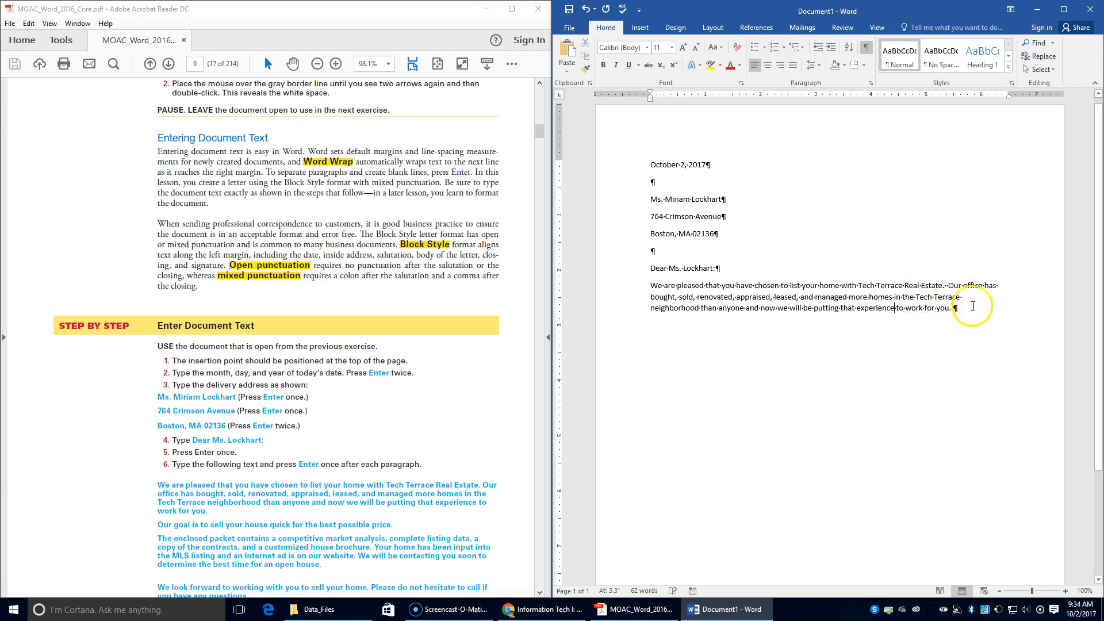
{"action": "key", "text": "Return"}
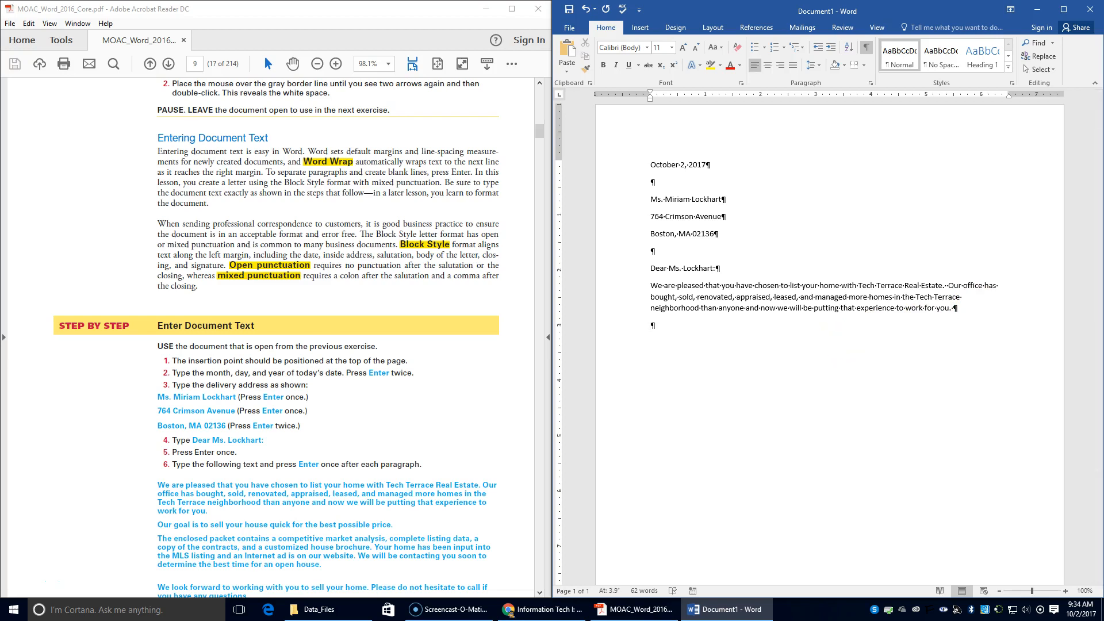
Type 'Our goal is to sell your house quick for the best possible price.' and begin the packet sentence.
{"action": "type", "text": "Our goal is to sell you  house quick for the best p"}
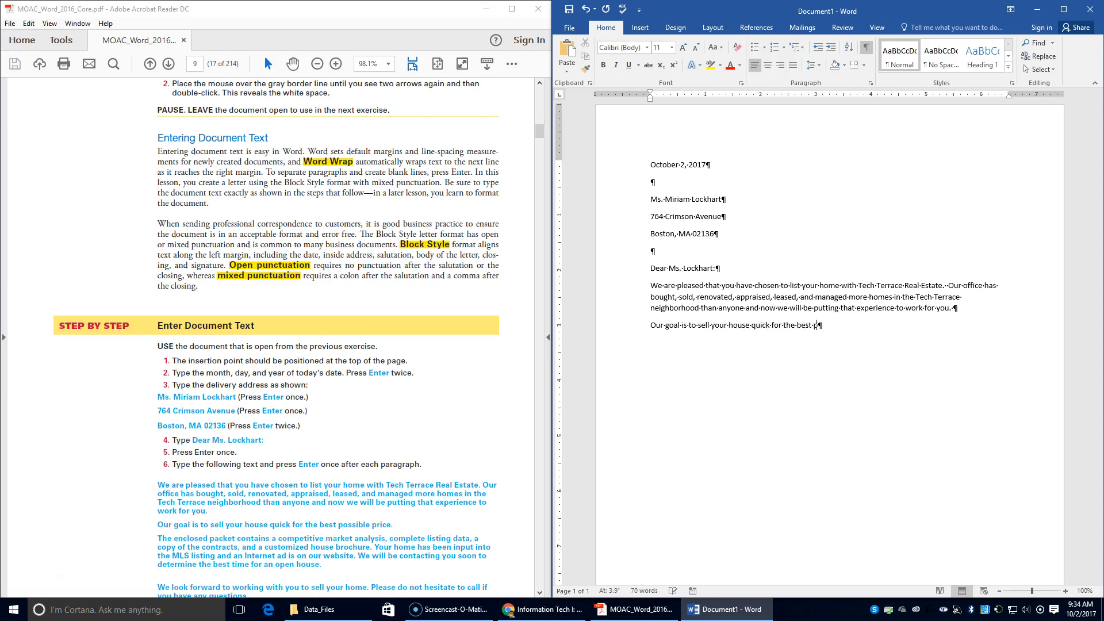
{"action": "type", "text": "ossible price."}
{"action": "type", "text": "The encl"}
{"action": "type", "text": "osed packet"}
{"action": "type", "text": " contat"}
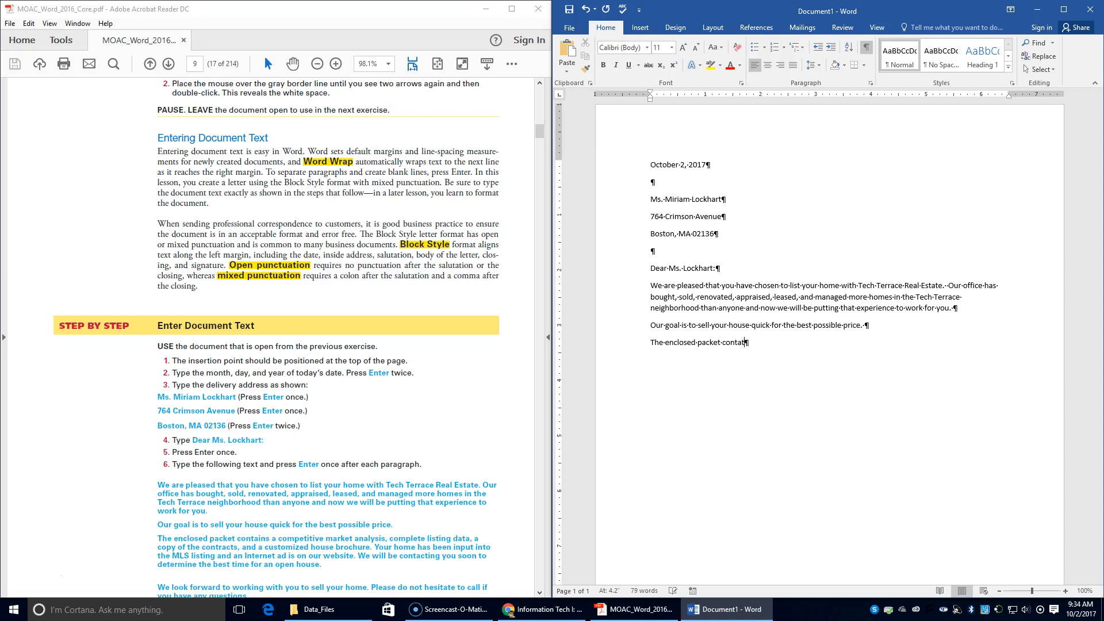
{"action": "key", "text": "BackSpace"}
{"action": "type", "text": "ins a competitive market anay"}
Finish the packet paragraph covering market analysis, listing data, contracts, brochure, website and open house, fixing typos.
{"action": "key", "text": "BackSpace"}
{"action": "type", "text": "lysis, comp"}
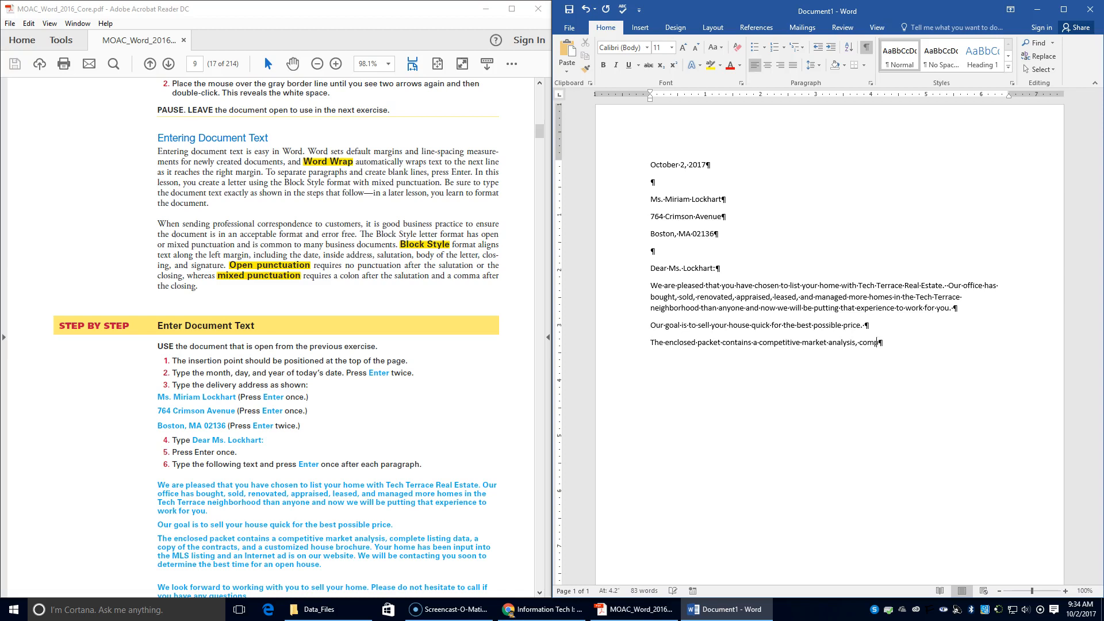
{"action": "type", "text": "lete listing data, a copy of contracts, and a "}
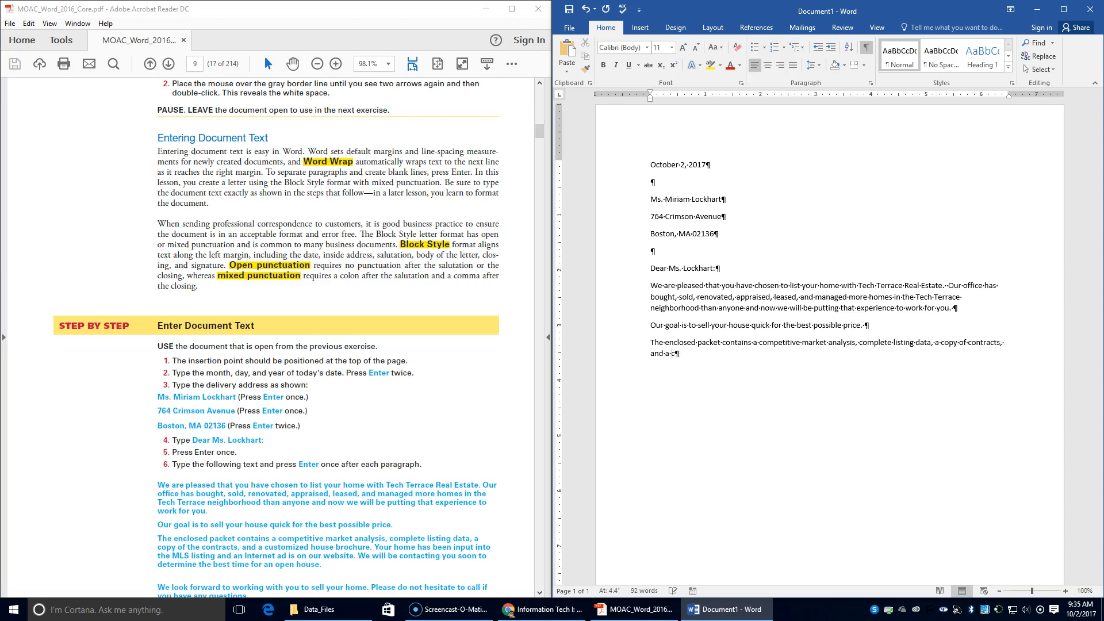
{"action": "type", "text": "customized house brochure.  Your home"}
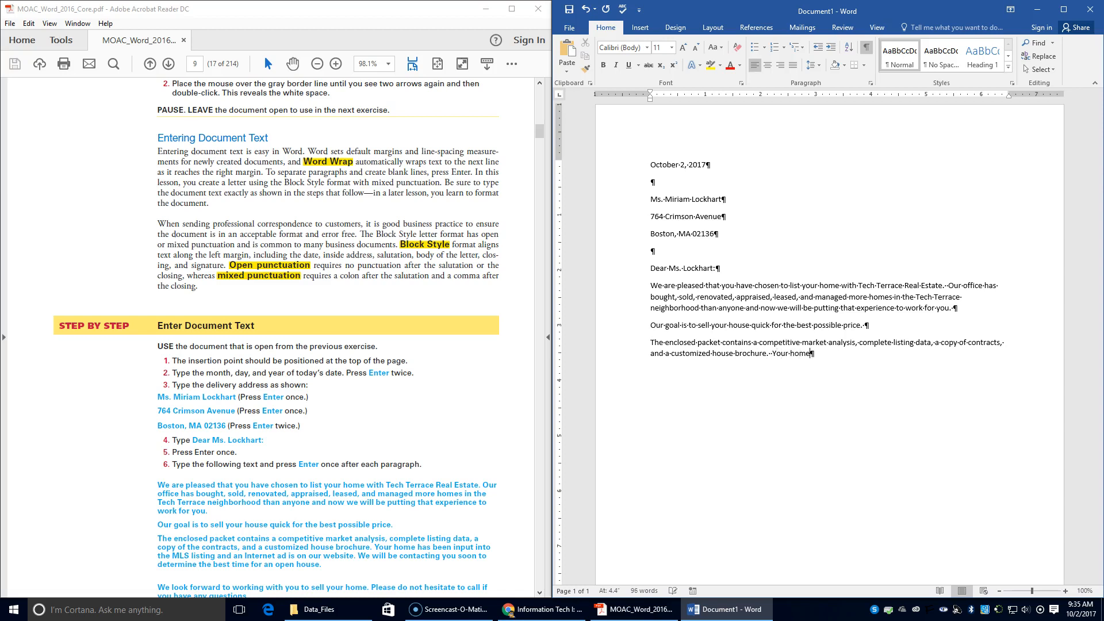
{"action": "type", "text": " has been input into the M"}
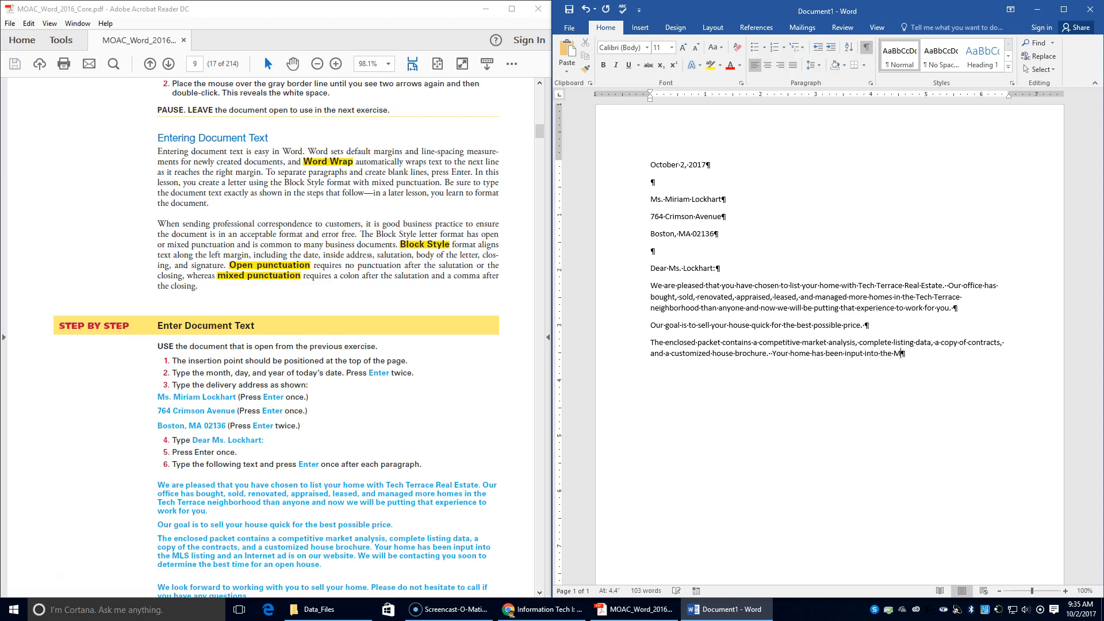
{"action": "type", "text": "LS listing and an Internet ad is on ou"}
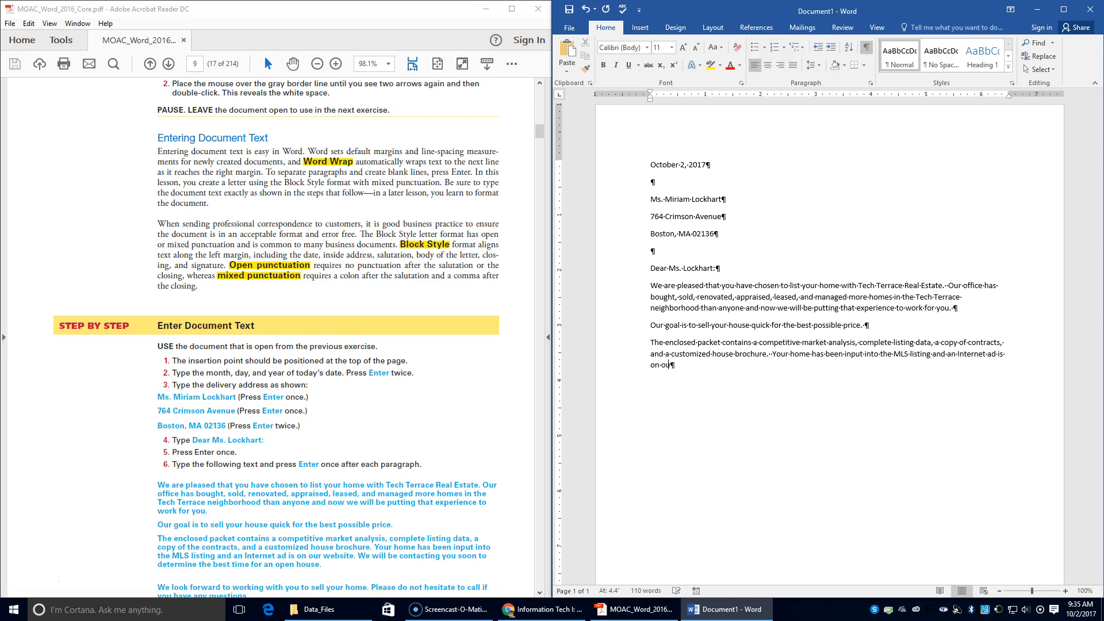
{"action": "type", "text": "r webs"}
{"action": "key", "text": "BackSpace"}
{"action": "key", "text": "BackSpace"}
{"action": "type", "text": "sire"}
{"action": "key", "text": "BackSpace"}
{"action": "key", "text": "BackSpace"}
{"action": "type", "text": "te.  We will be contacting you soon to d"}
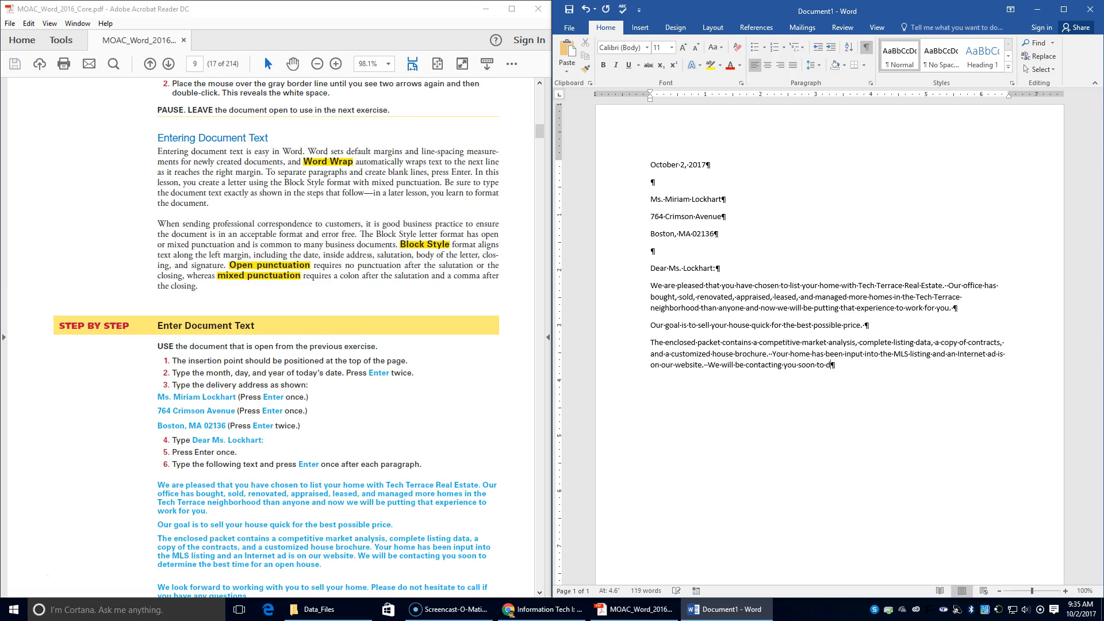
{"action": "type", "text": "ne the best time for an open house."}
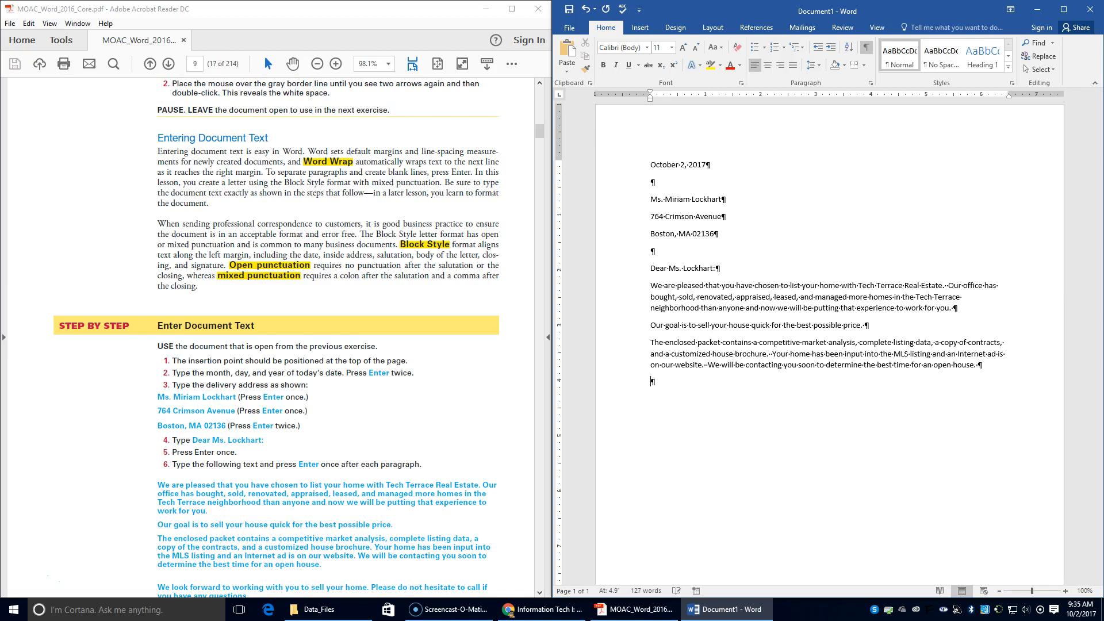
Type 'We look forward to working with you to sell your home. Please do not hesitate to call…'.
{"action": "scroll", "coordinate": [299, 424], "scroll_direction": "down", "scroll_amount": 3}
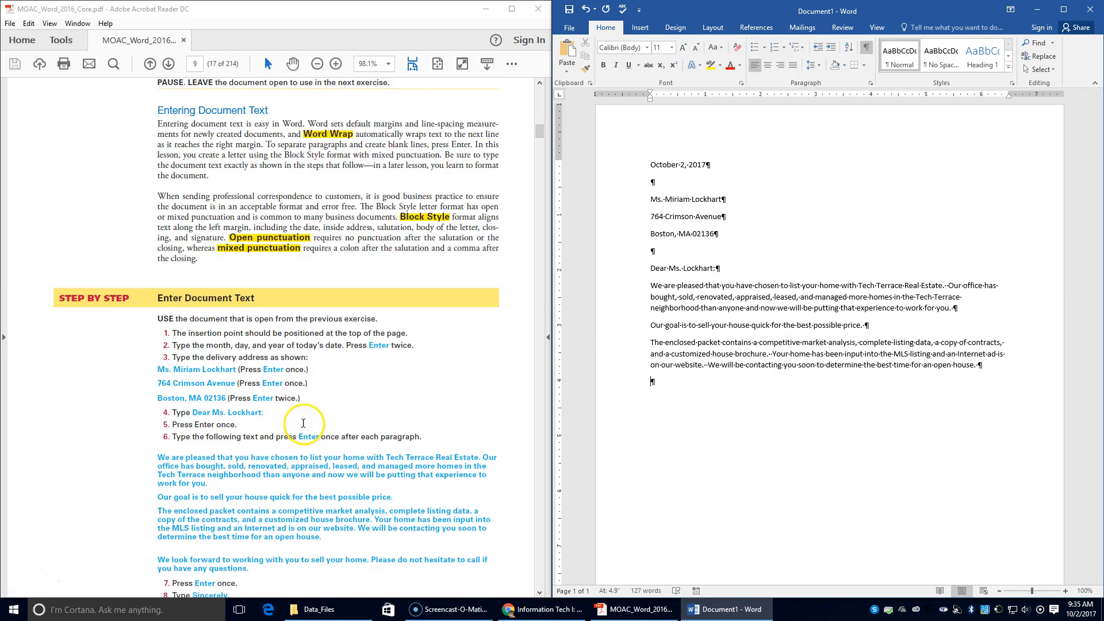
{"action": "type", "text": "We look fo"}
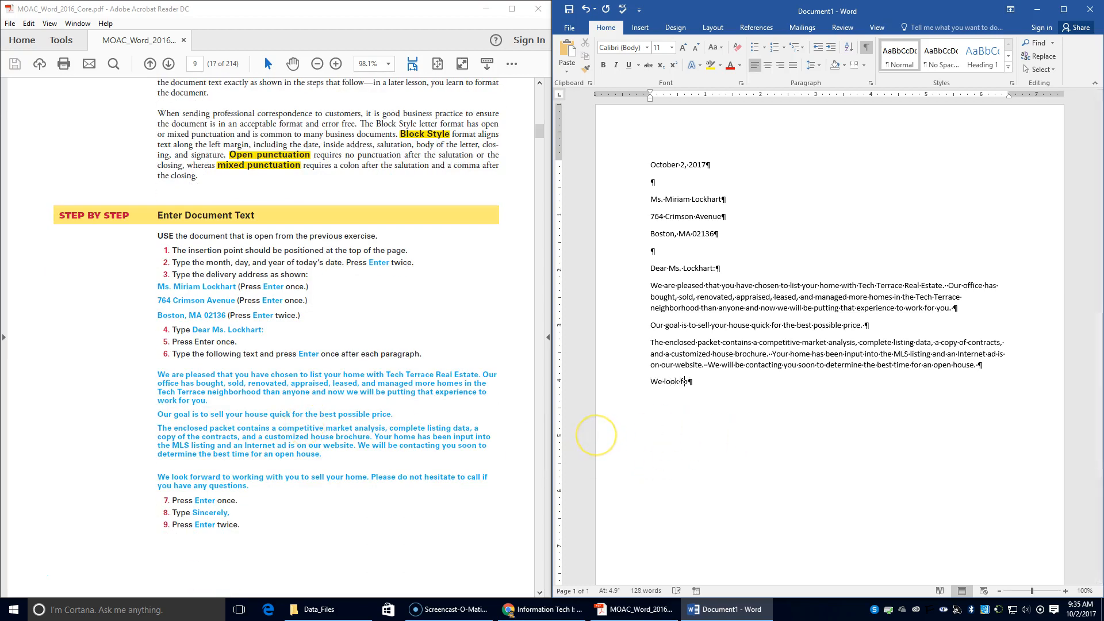
{"action": "type", "text": "rward to working with you to sell your home/"}
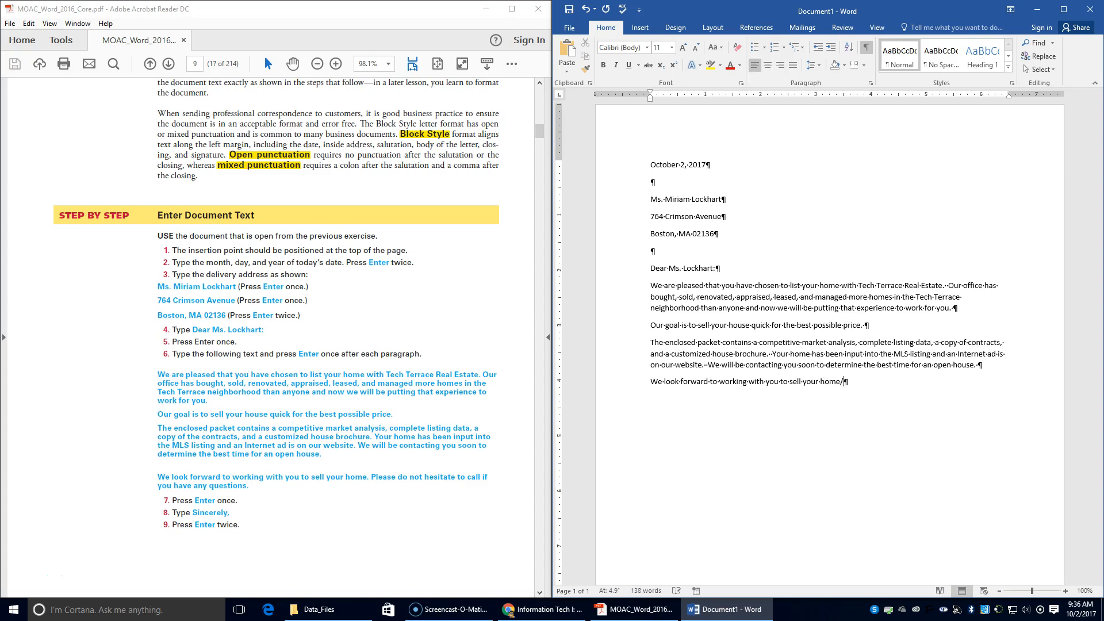
{"action": "type", "text": " Please do not hesitate to call if you have"}
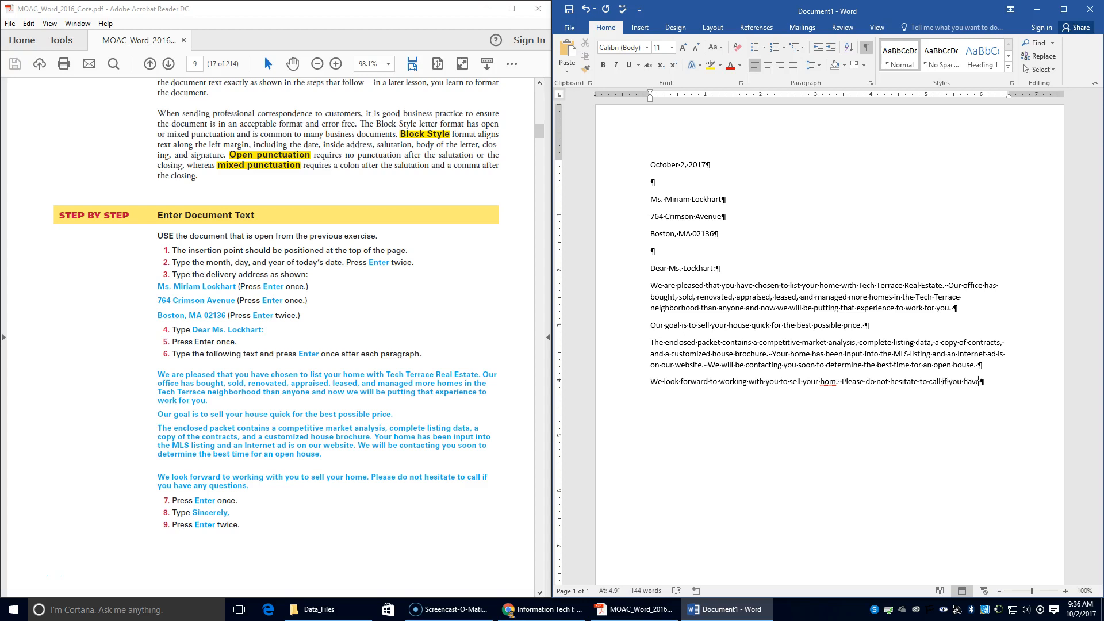
{"action": "type", "text": " any questions."}
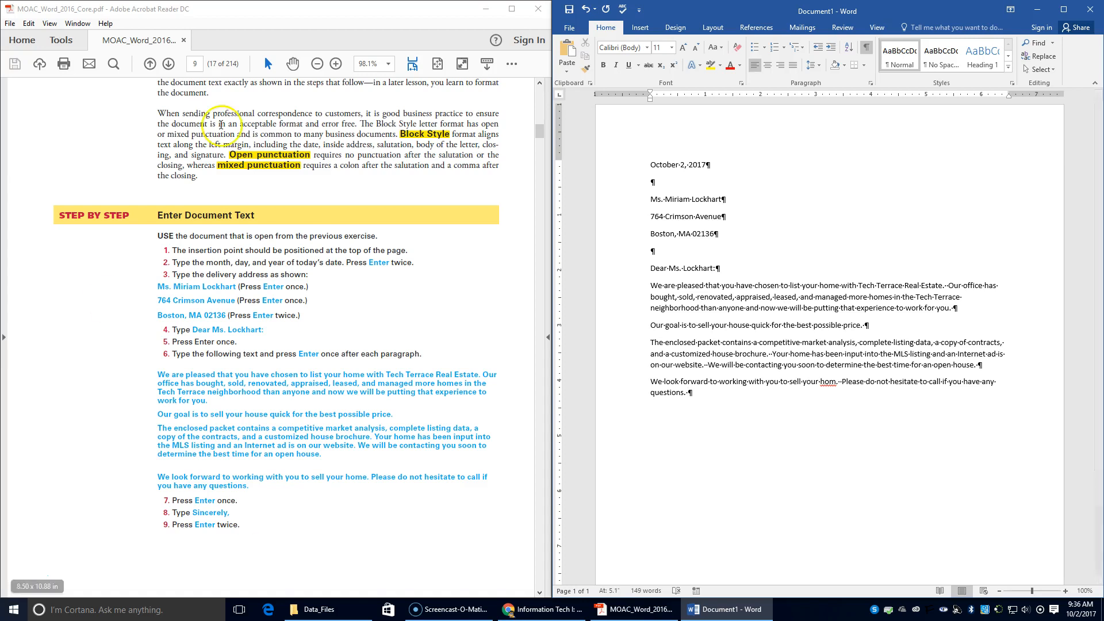
Fix the misspelling 'hom' to 'home', then type the 'Sincerely,' closing and begin the sender's name.
{"action": "right_click", "coordinate": [828, 384]}
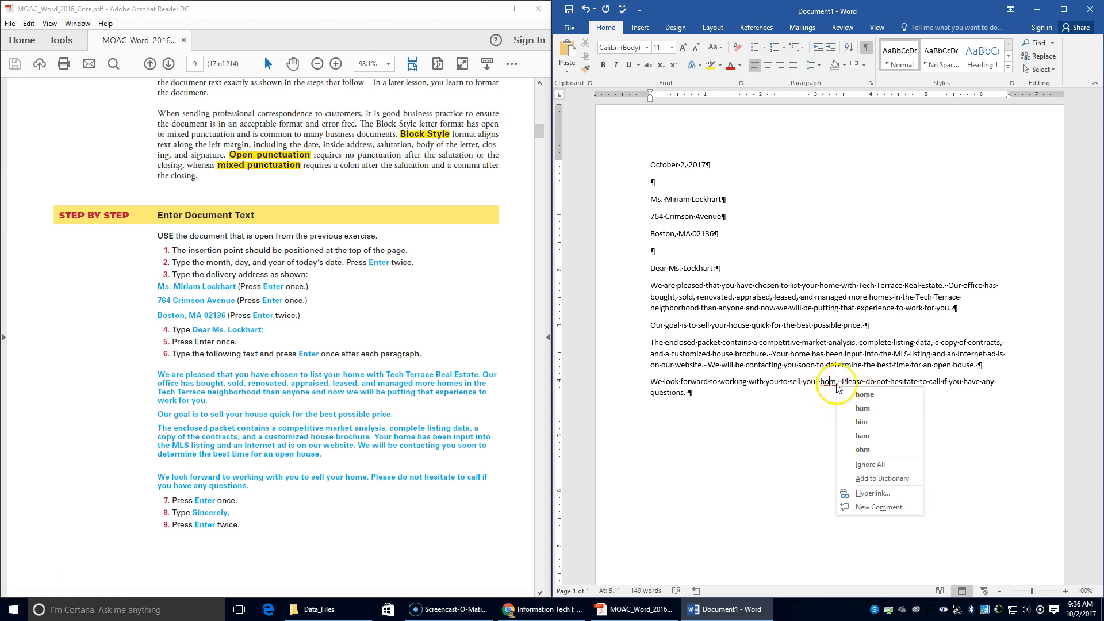
{"action": "left_click", "coordinate": [864, 395]}
{"action": "left_click", "coordinate": [720, 400]}
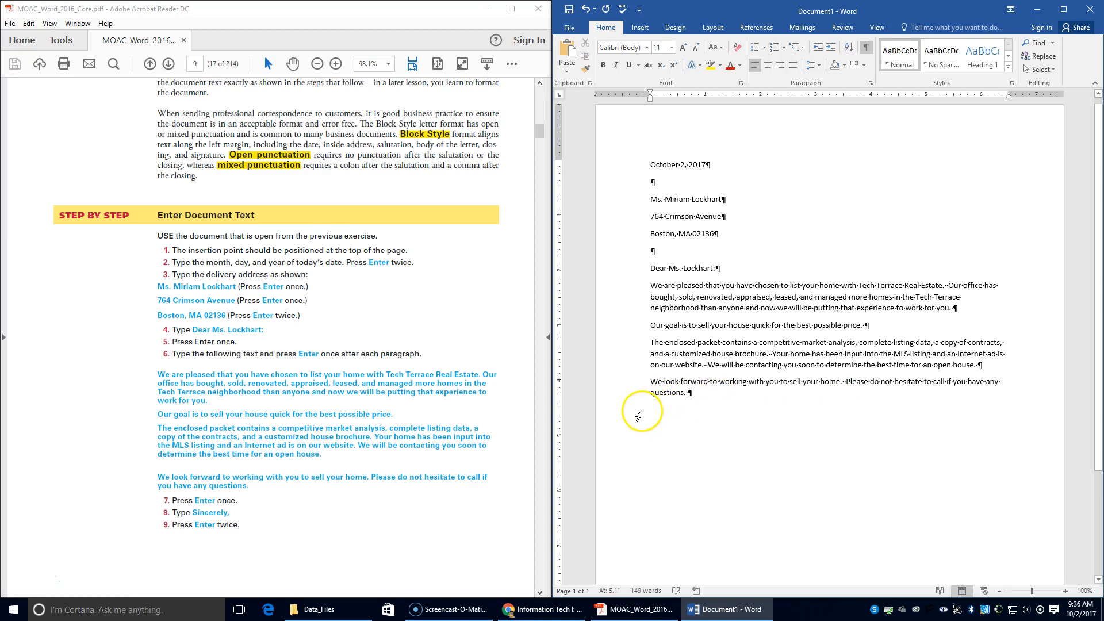
{"action": "key", "text": "Return"}
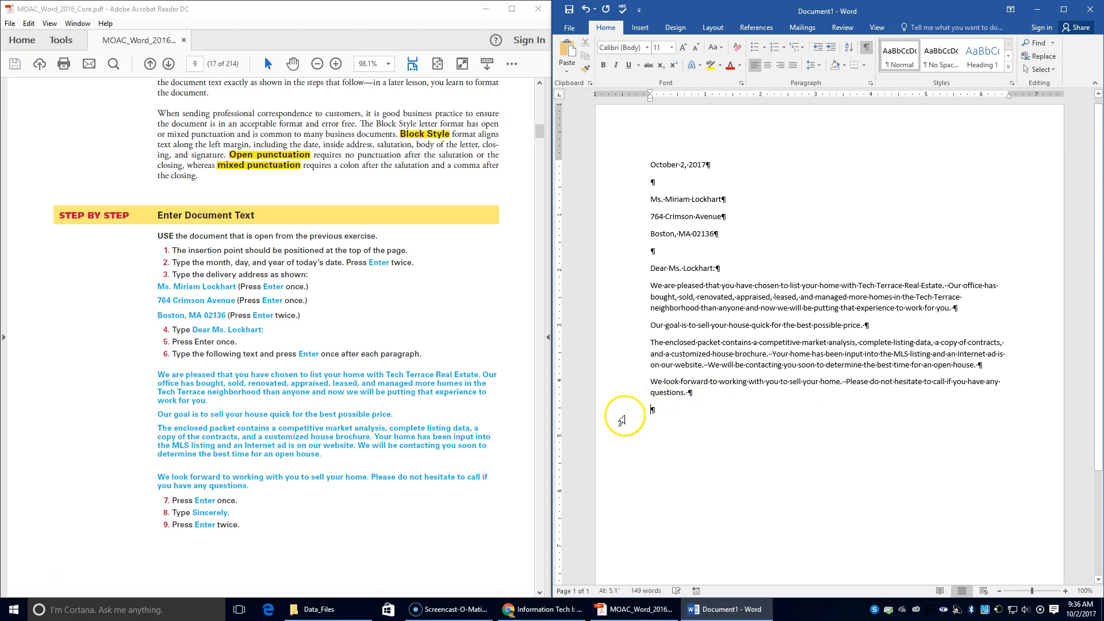
{"action": "type", "text": "Se"}
{"action": "key", "text": "BackSpace"}
{"action": "type", "text": "incerely,"}
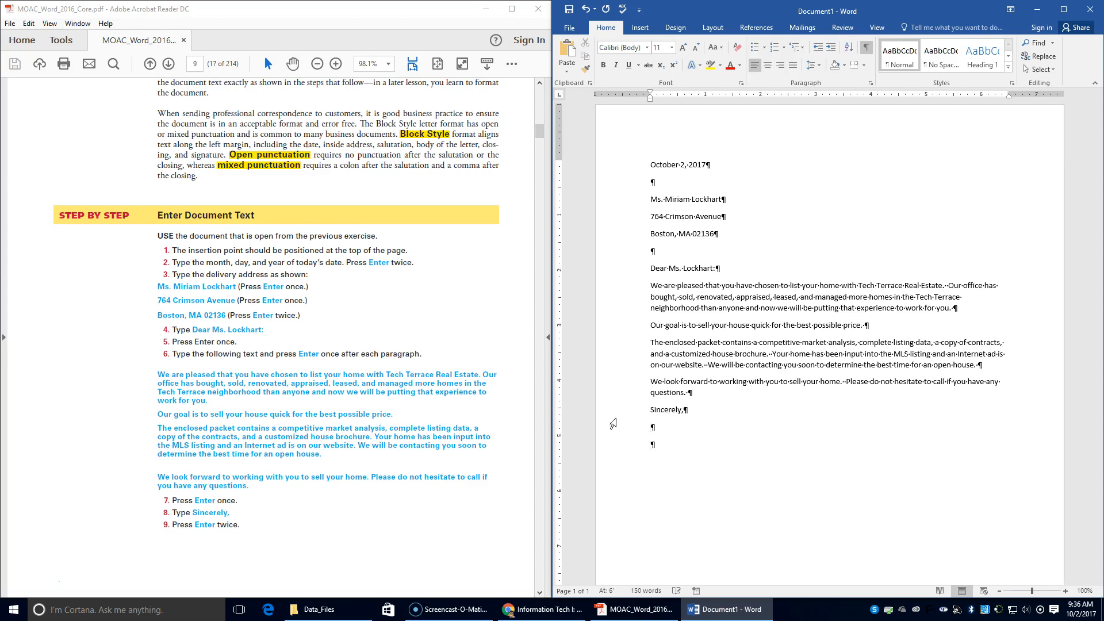
{"action": "left_click", "coordinate": [214, 487]}
{"action": "scroll", "coordinate": [216, 490], "scroll_direction": "down", "scroll_amount": 5}
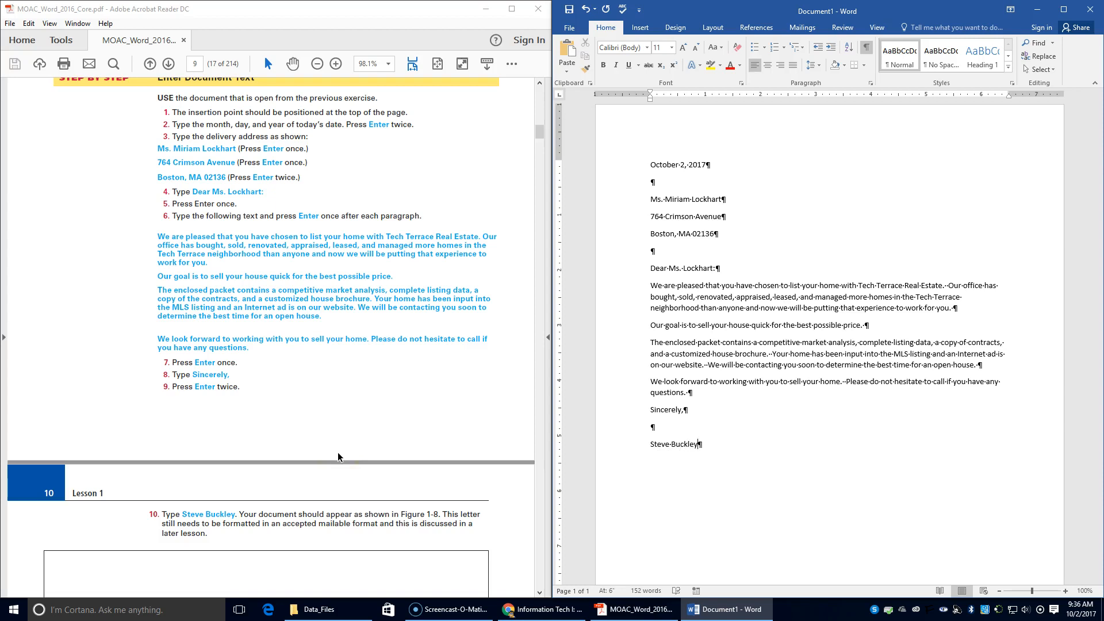
Scroll the lesson PDF past Figure 1-8 to the Save a Document for the First Time section.
{"action": "scroll", "coordinate": [244, 423], "scroll_direction": "down", "scroll_amount": 5}
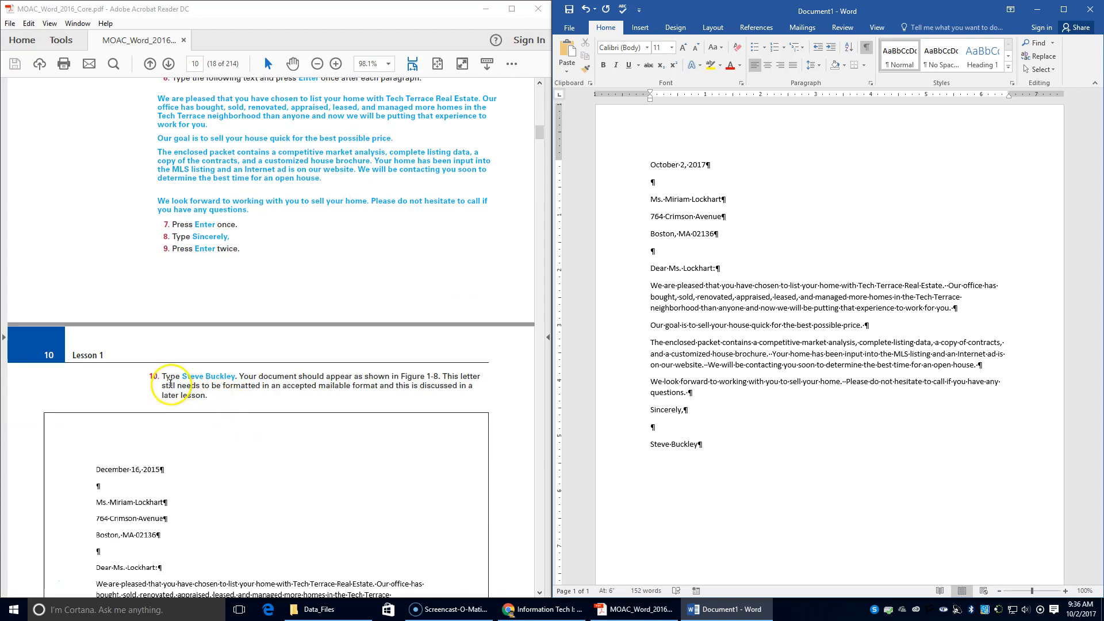
{"action": "scroll", "coordinate": [173, 387], "scroll_direction": "down", "scroll_amount": 1}
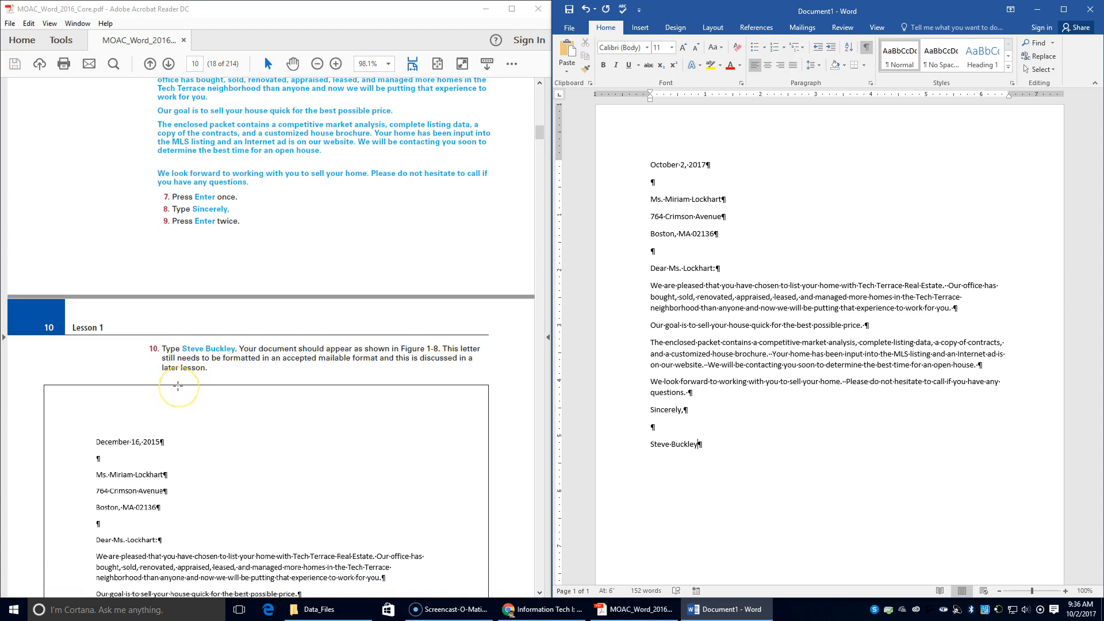
{"action": "scroll", "coordinate": [177, 386], "scroll_direction": "down", "scroll_amount": 5}
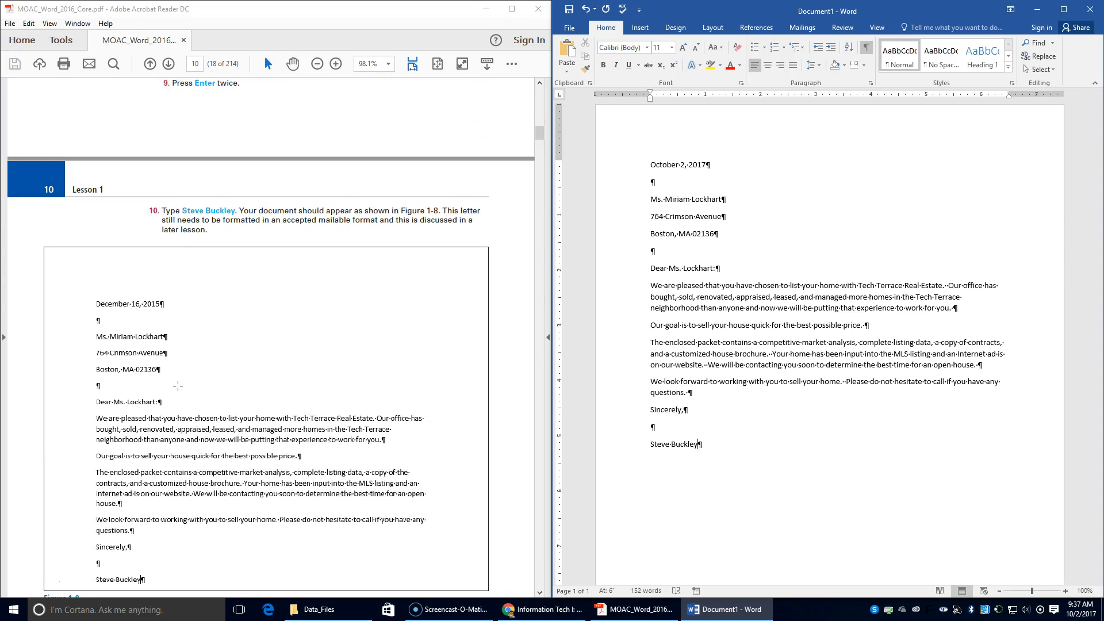
{"action": "scroll", "coordinate": [178, 386], "scroll_direction": "down", "scroll_amount": 1}
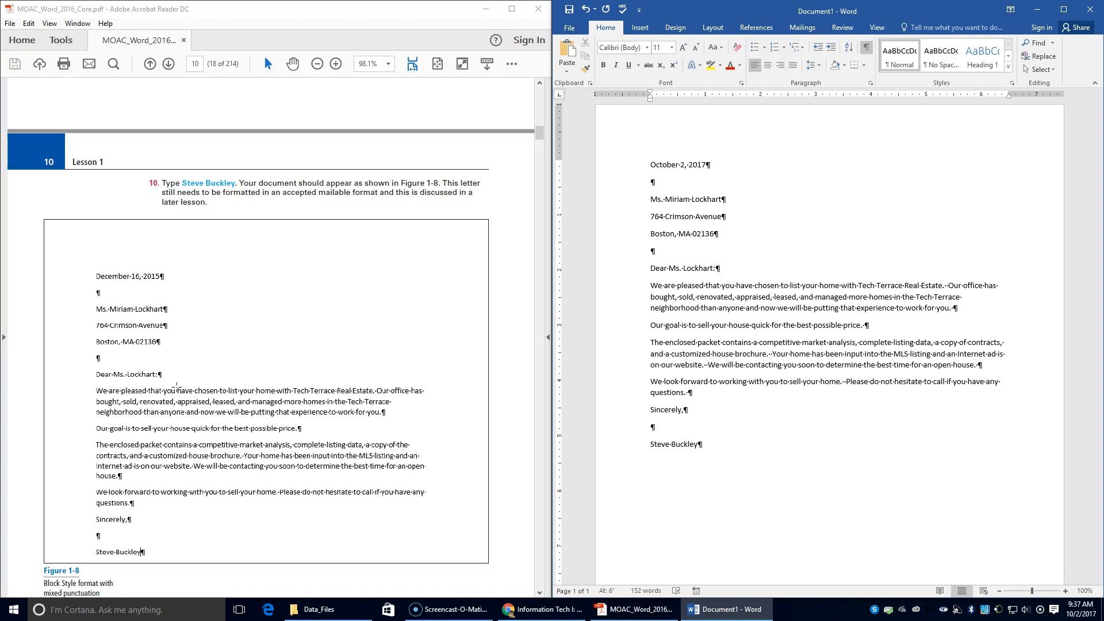
{"action": "scroll", "coordinate": [176, 385], "scroll_direction": "down", "scroll_amount": 1}
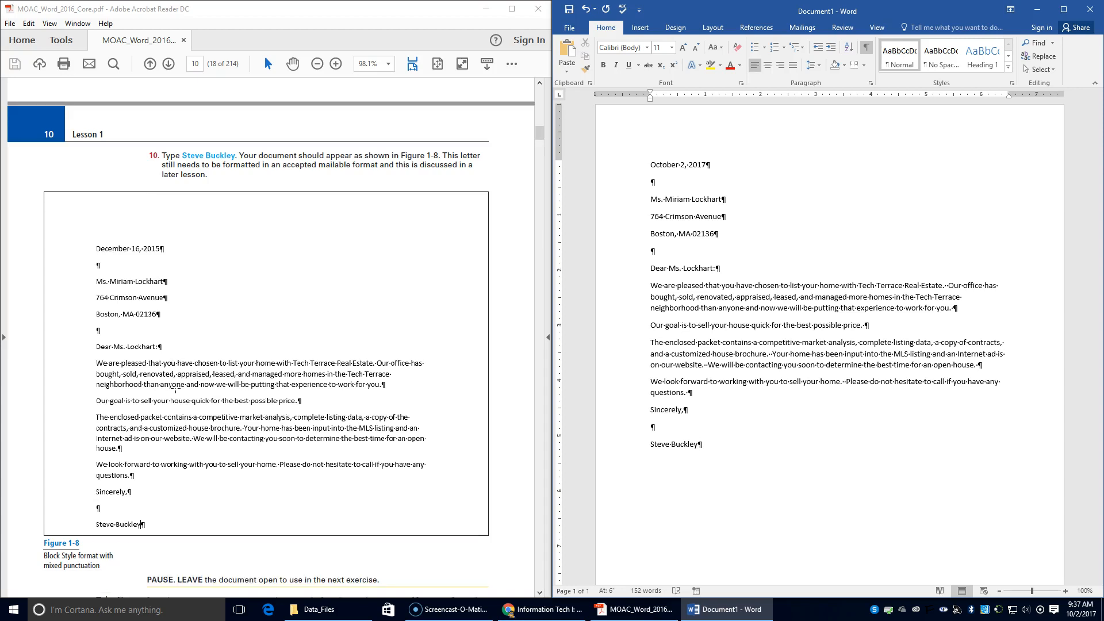
{"action": "scroll", "coordinate": [176, 389], "scroll_direction": "down", "scroll_amount": 3}
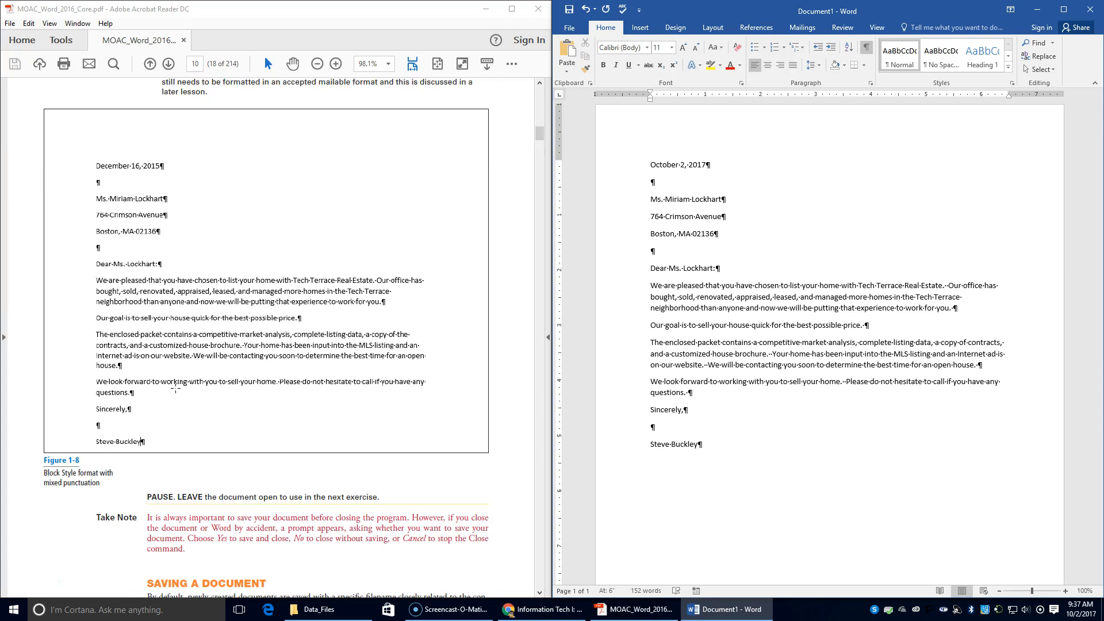
{"action": "scroll", "coordinate": [176, 389], "scroll_direction": "down", "scroll_amount": 1}
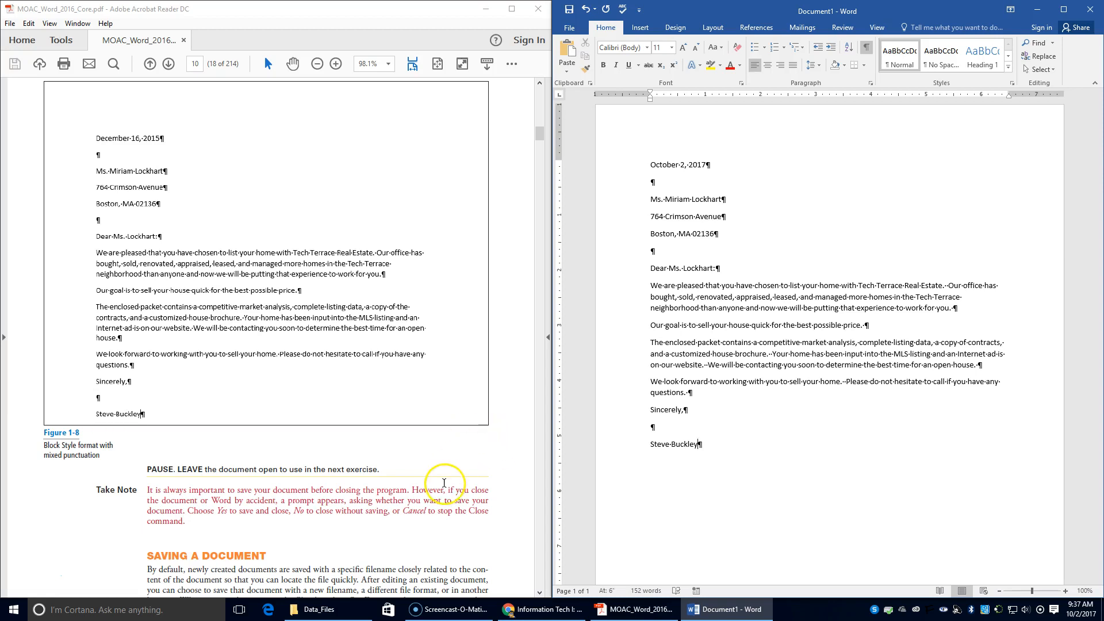
{"action": "scroll", "coordinate": [443, 483], "scroll_direction": "down", "scroll_amount": 4}
{"action": "scroll", "coordinate": [445, 483], "scroll_direction": "down", "scroll_amount": 3}
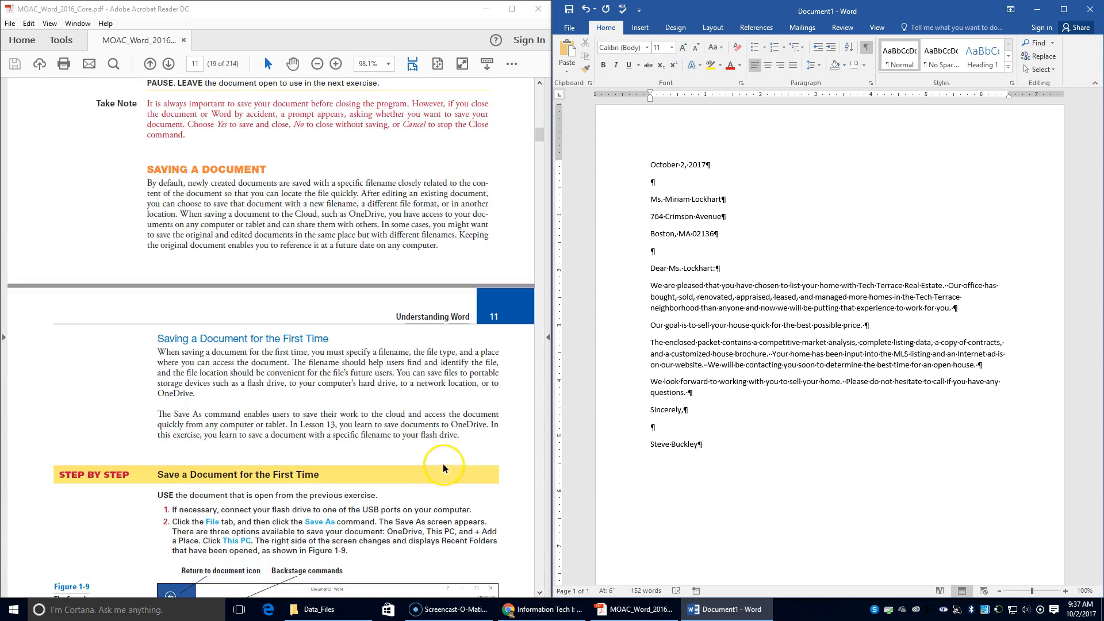
{"action": "scroll", "coordinate": [443, 460], "scroll_direction": "down", "scroll_amount": 1}
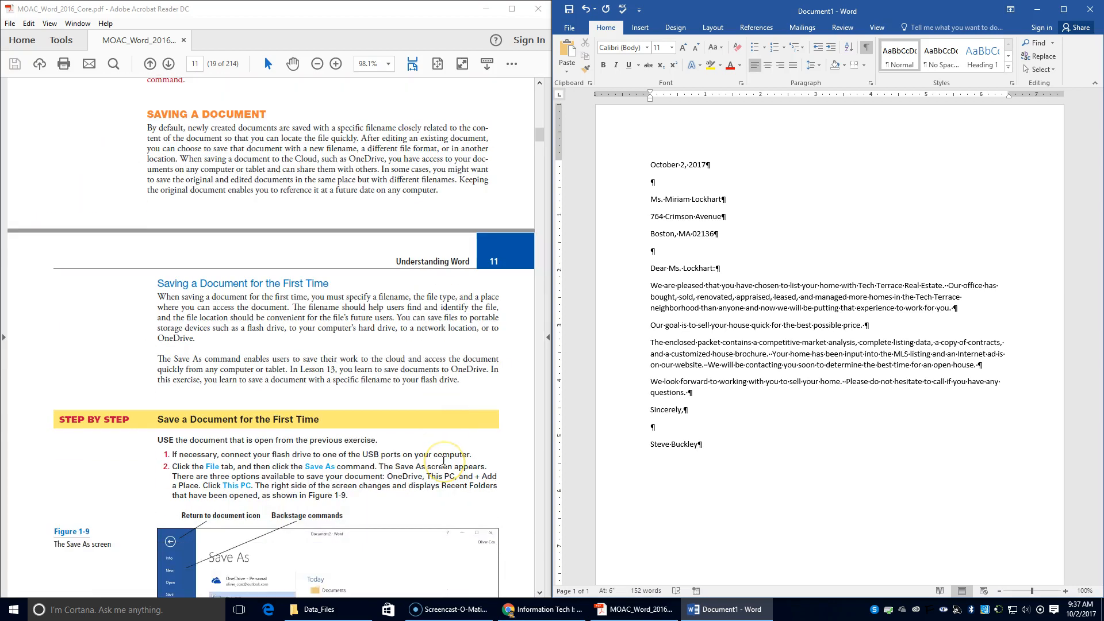
{"action": "scroll", "coordinate": [338, 460], "scroll_direction": "down", "scroll_amount": 1}
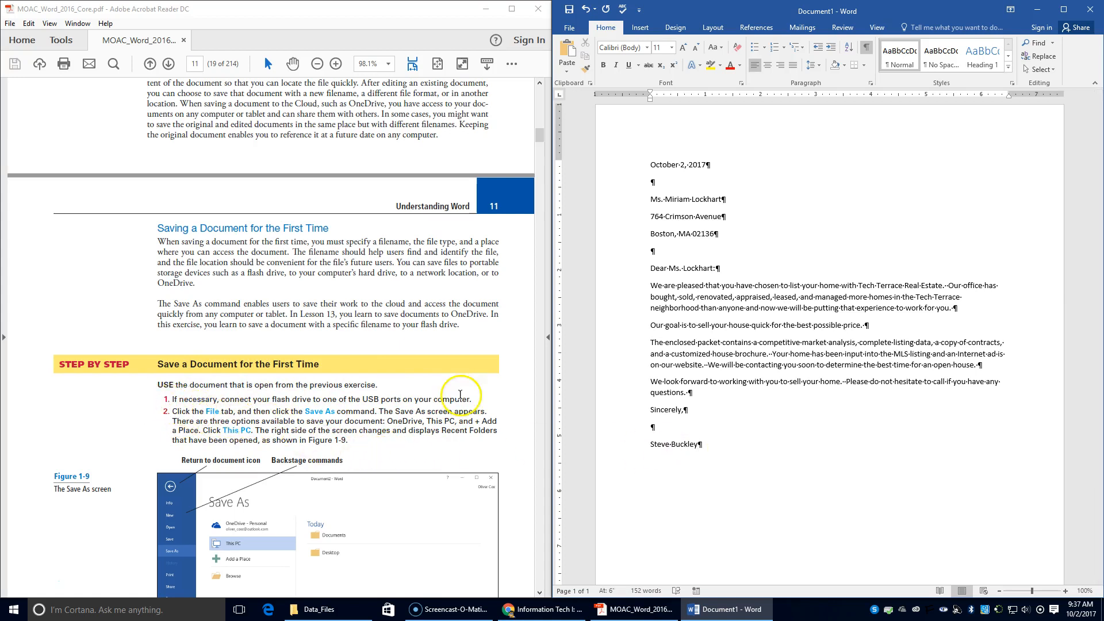
Start Save As on This PC and browse to the INFO TECH > WORD > LESSON 1 folder.
{"action": "left_click", "coordinate": [569, 28]}
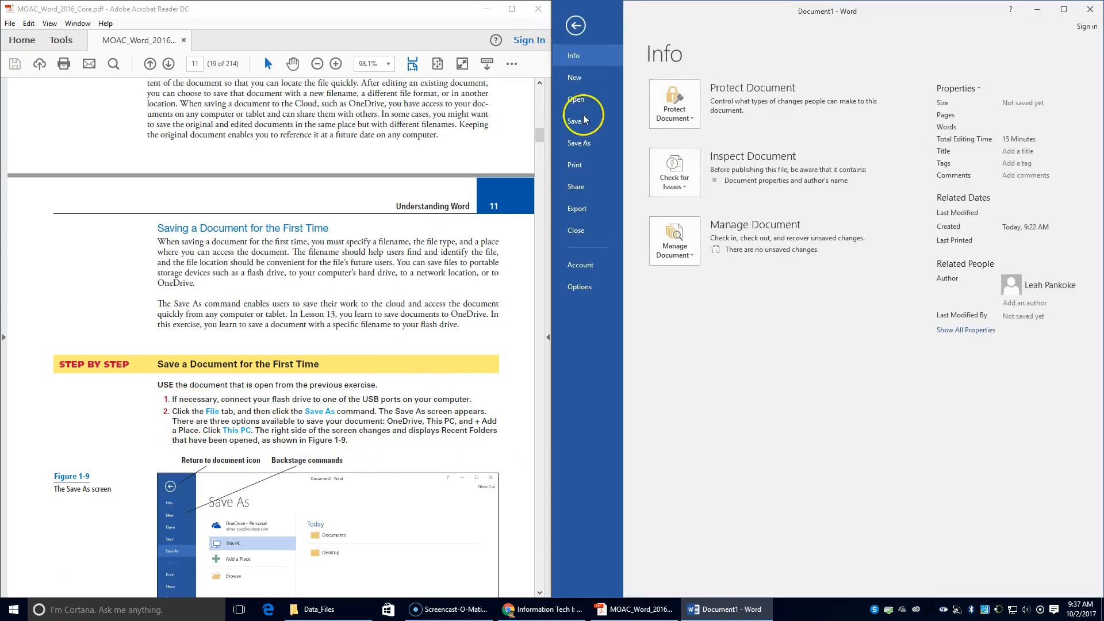
{"action": "left_click", "coordinate": [580, 144]}
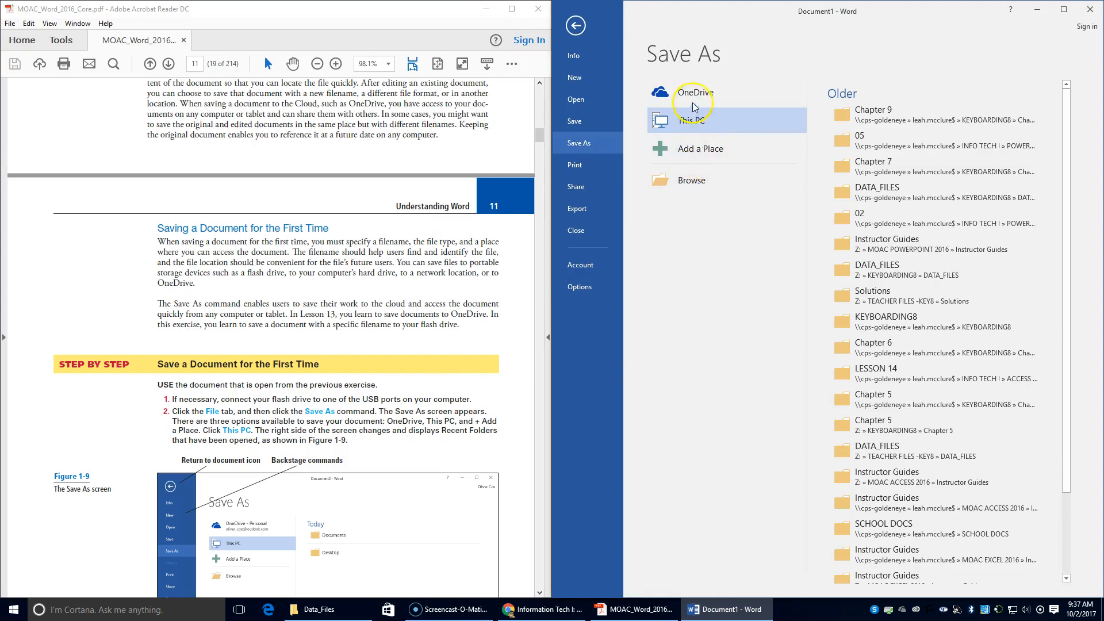
{"action": "double_click", "coordinate": [698, 119]}
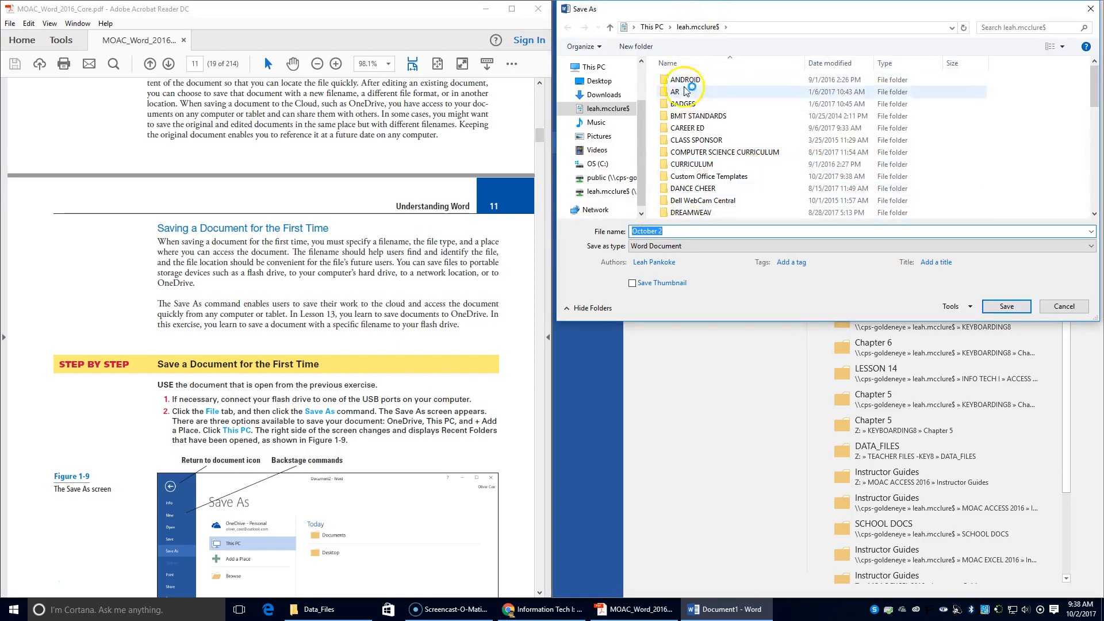
{"action": "left_click_drag", "start_coordinate": [1093, 86], "coordinate": [1095, 122]}
{"action": "left_click", "coordinate": [724, 115]}
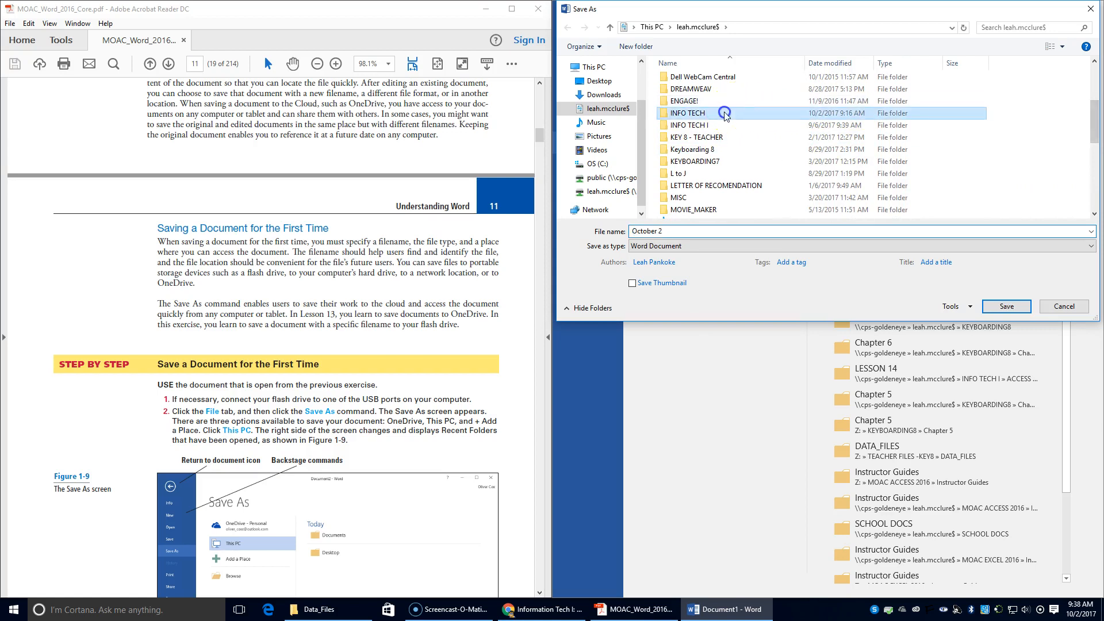
{"action": "double_click", "coordinate": [724, 113]}
{"action": "double_click", "coordinate": [672, 79]}
{"action": "double_click", "coordinate": [669, 94]}
Name the file 'Tech Terrace Letter' and save it in LESSON 1.
{"action": "left_click_drag", "start_coordinate": [678, 232], "coordinate": [602, 234]}
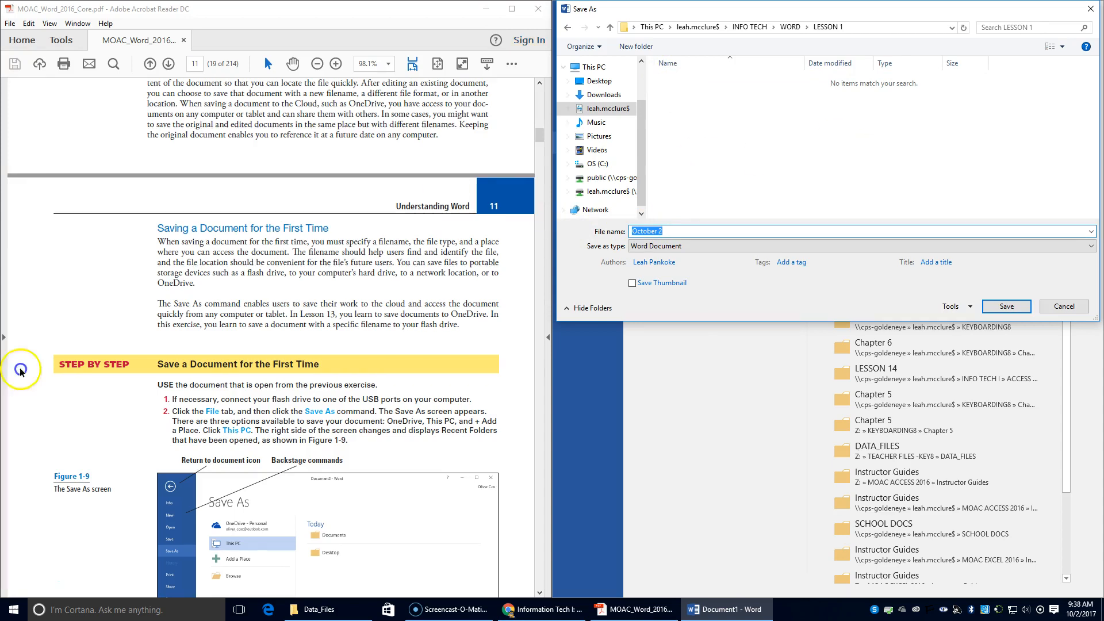
{"action": "scroll", "coordinate": [250, 473], "scroll_direction": "down", "scroll_amount": 4}
{"action": "scroll", "coordinate": [251, 474], "scroll_direction": "down", "scroll_amount": 1}
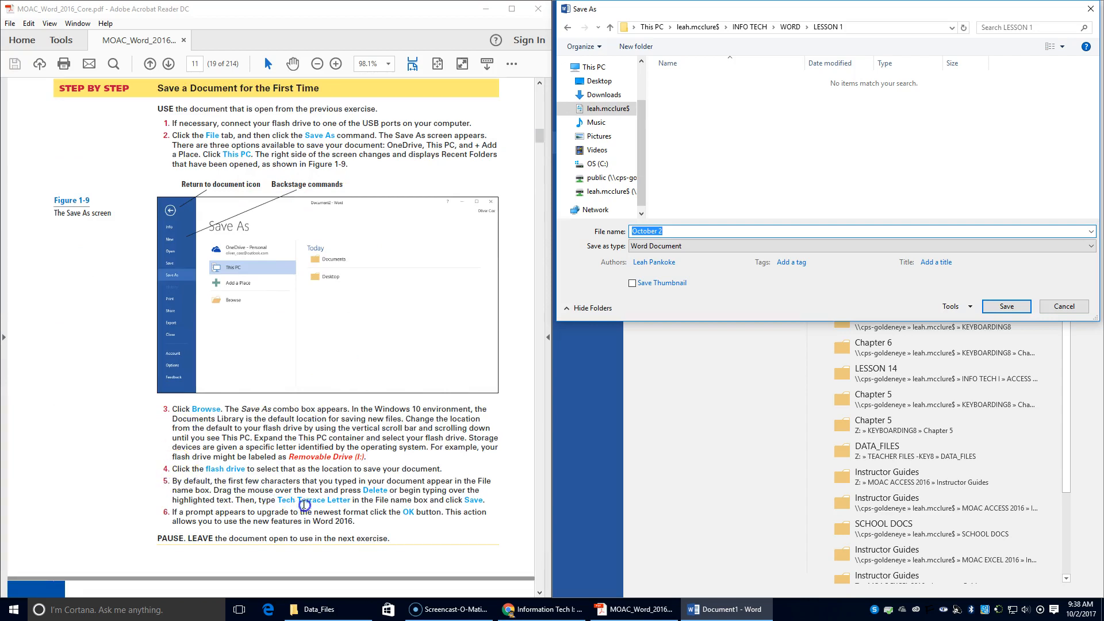
{"action": "type", "text": "Tech Terrace le"}
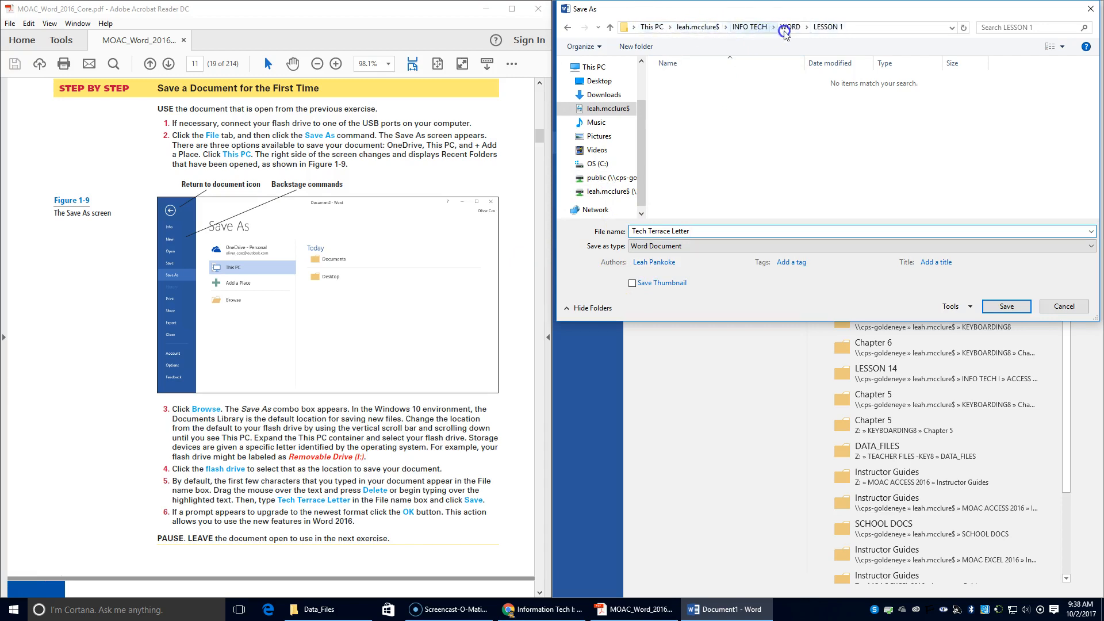
{"action": "left_click", "coordinate": [1008, 306]}
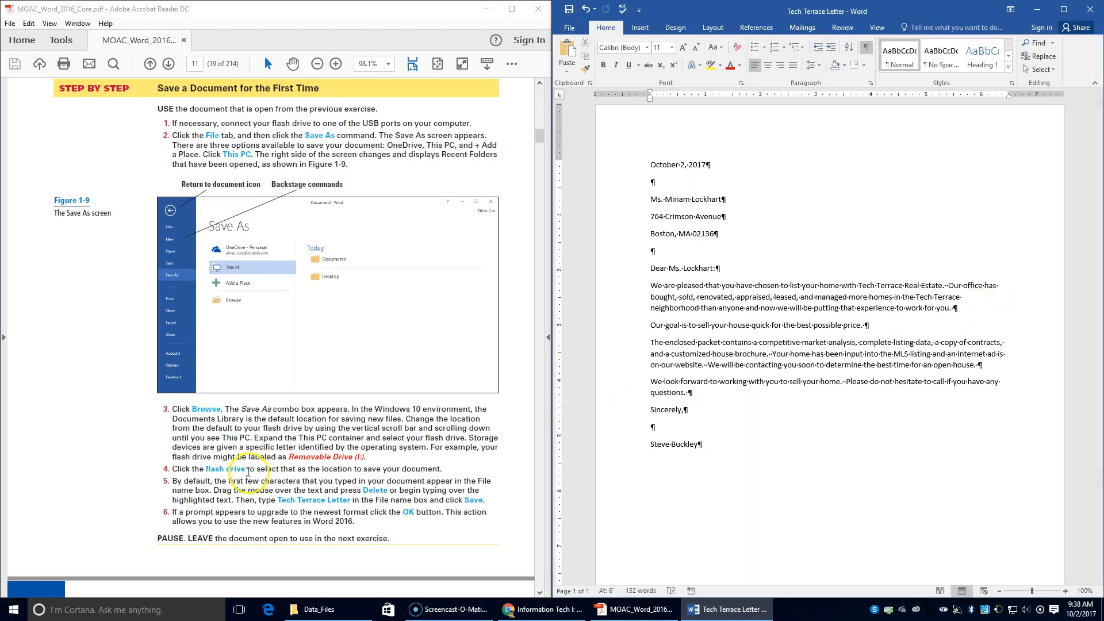
{"action": "scroll", "coordinate": [248, 472], "scroll_direction": "down", "scroll_amount": 3}
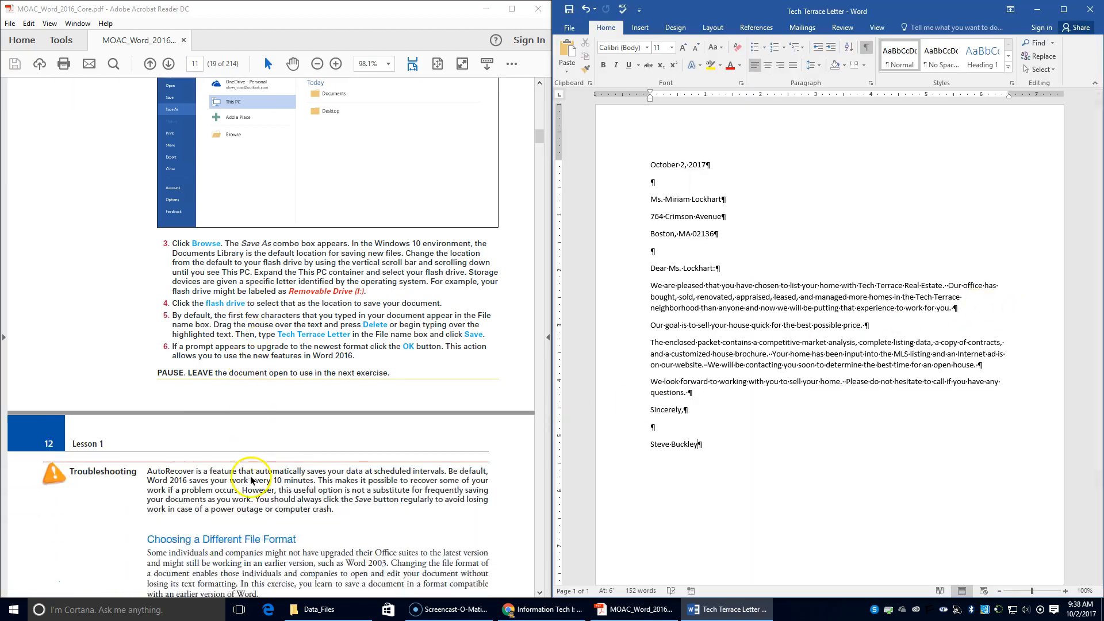
{"action": "scroll", "coordinate": [250, 480], "scroll_direction": "down", "scroll_amount": 2}
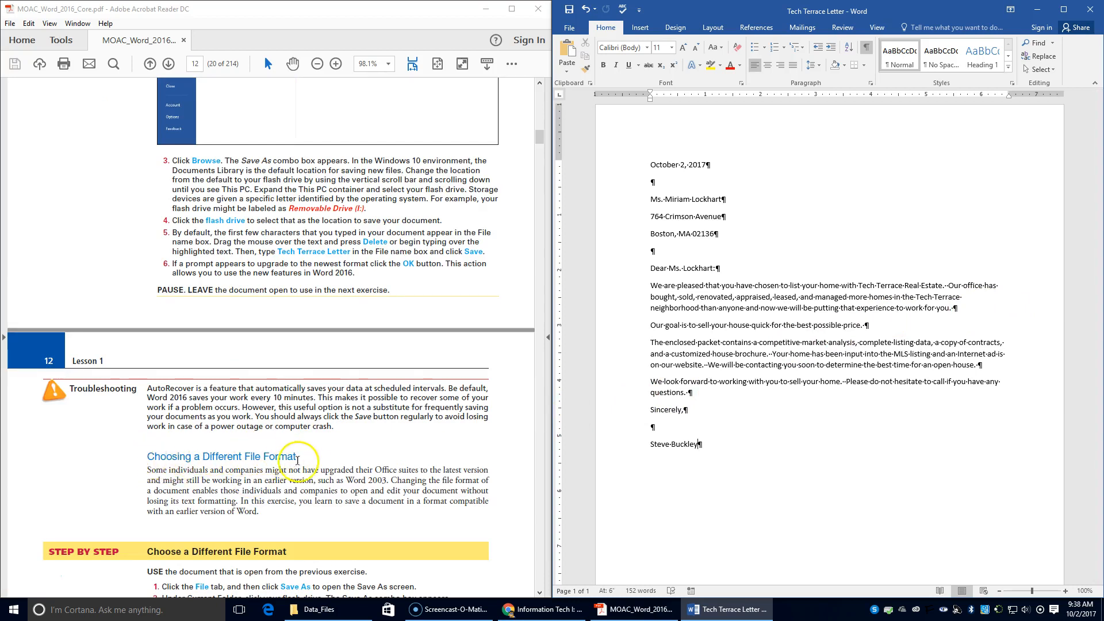
{"action": "scroll", "coordinate": [246, 474], "scroll_direction": "down", "scroll_amount": 1}
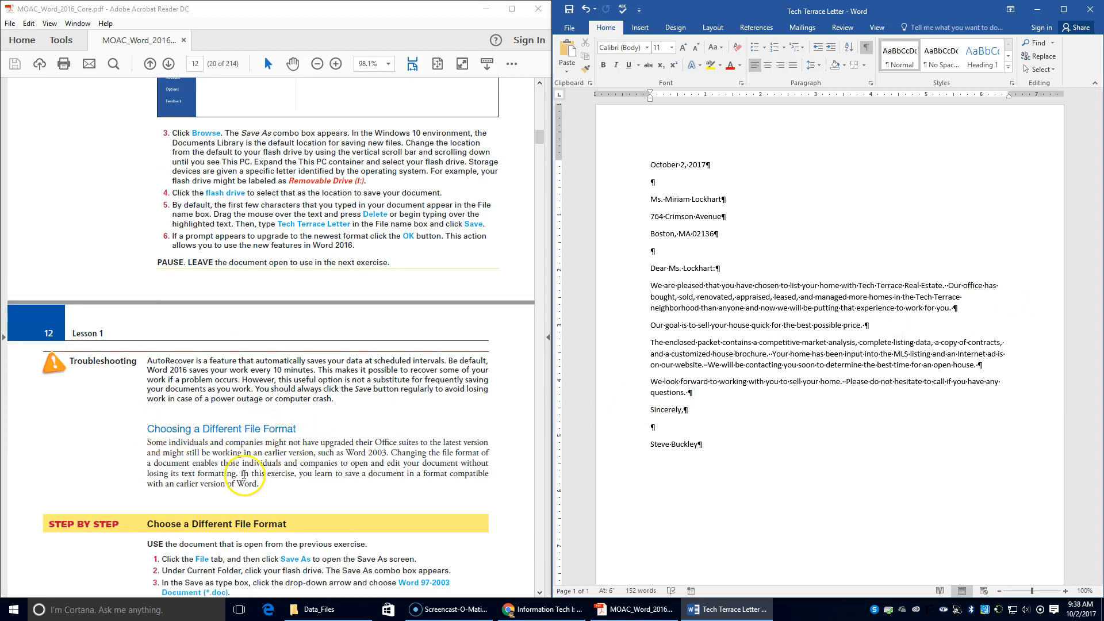
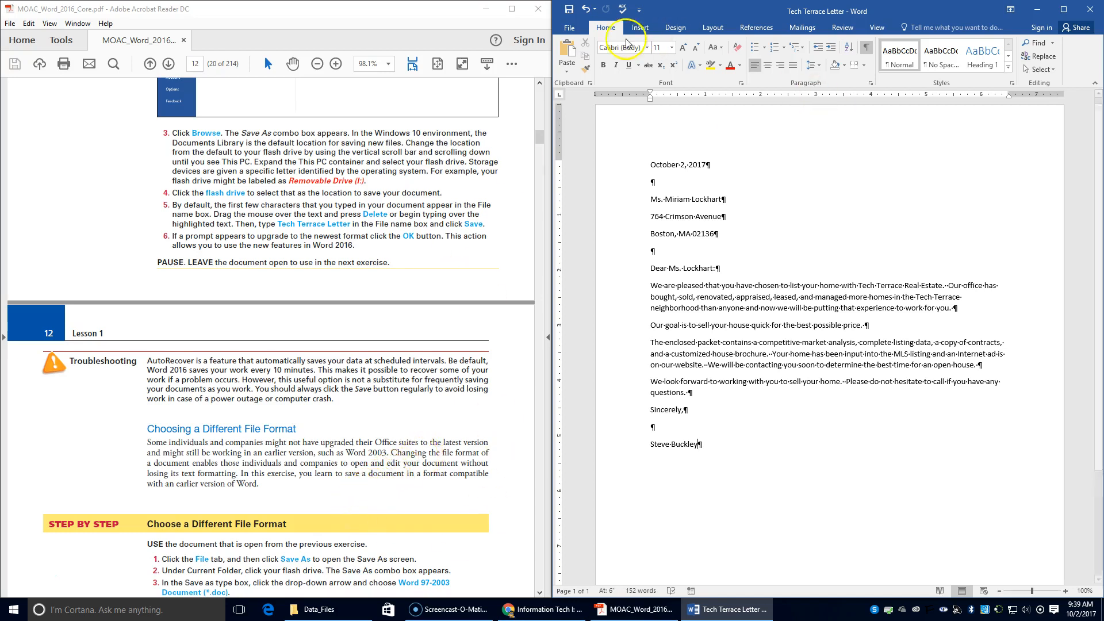
Save the letter in LESSON 1 as a Word 97-2003 Document named 'Tech Terrace 97-2003'.
{"action": "left_click", "coordinate": [570, 30]}
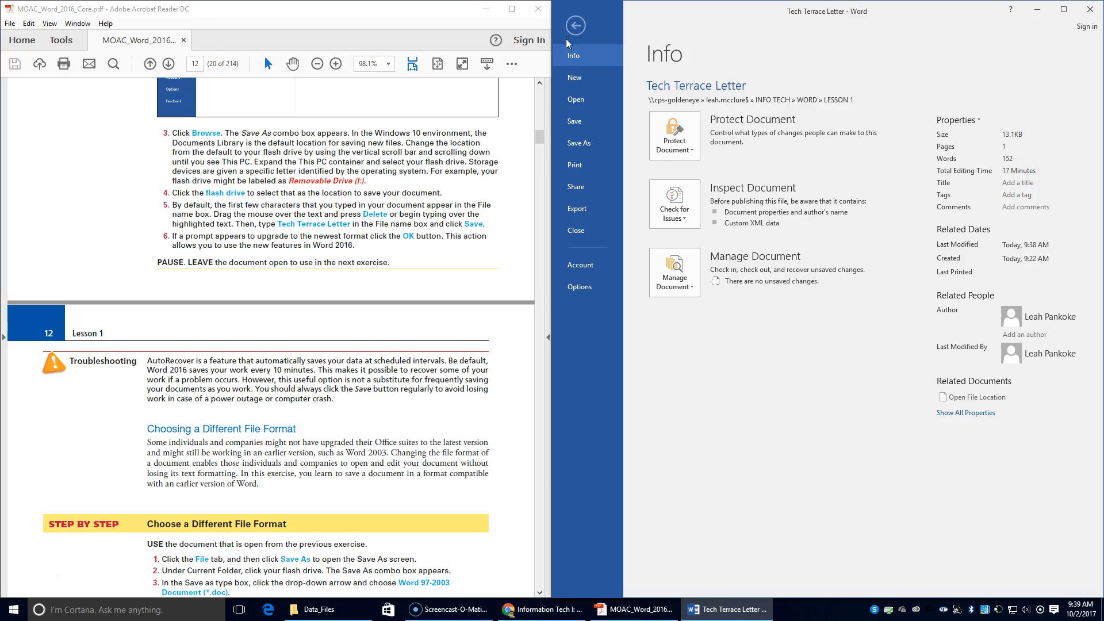
{"action": "left_click", "coordinate": [575, 143]}
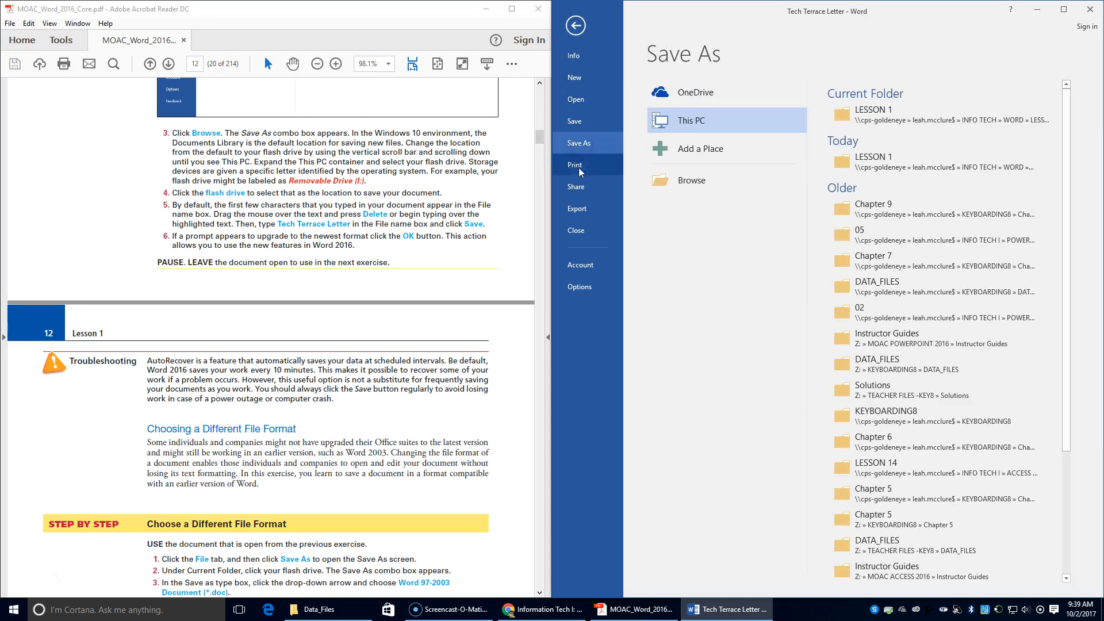
{"action": "scroll", "coordinate": [429, 400], "scroll_direction": "down", "scroll_amount": 1}
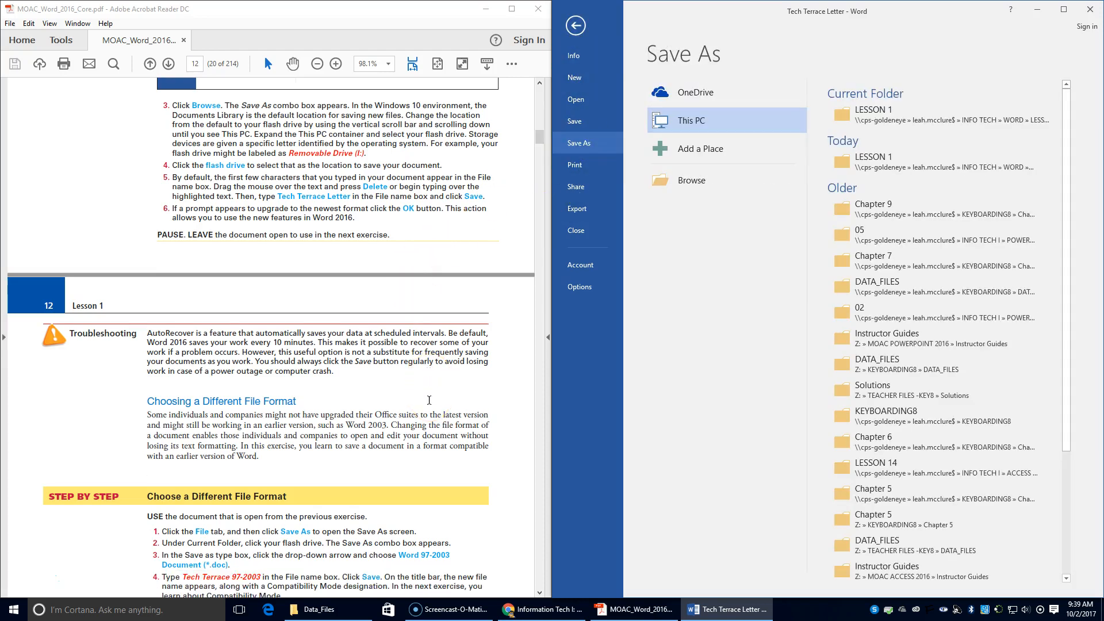
{"action": "left_click", "coordinate": [873, 118]}
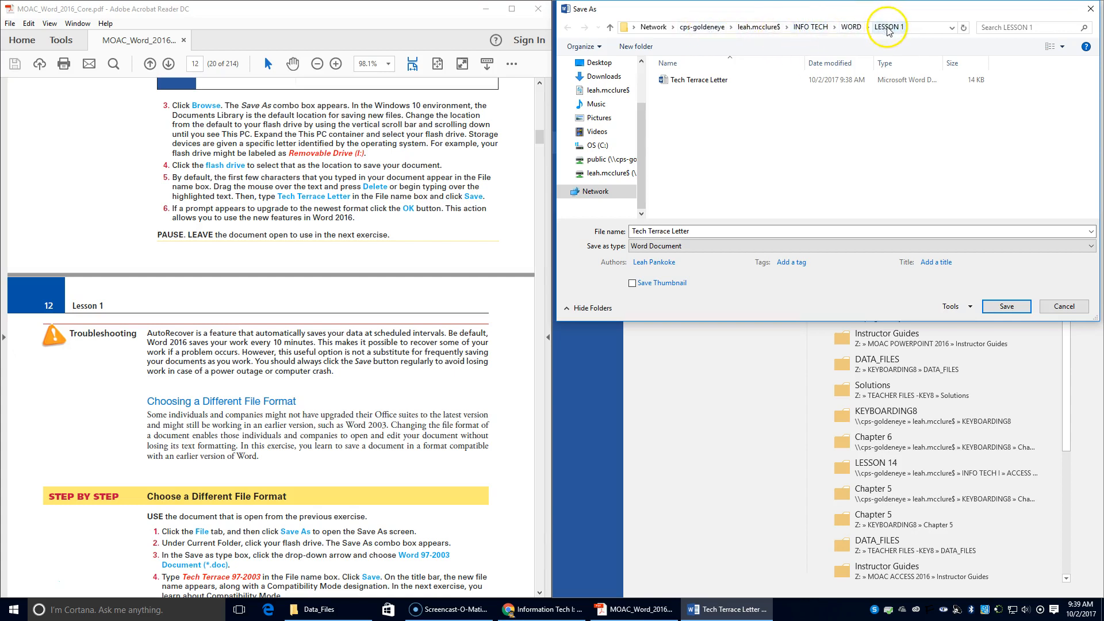
{"action": "scroll", "coordinate": [360, 469], "scroll_direction": "down", "scroll_amount": 1}
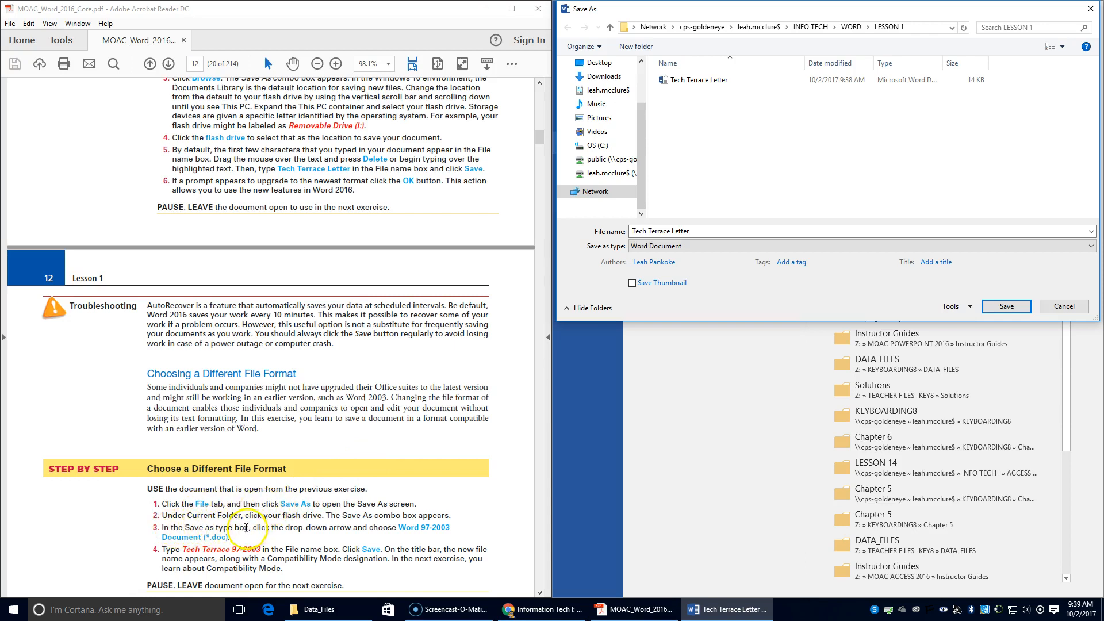
{"action": "left_click", "coordinate": [701, 246]}
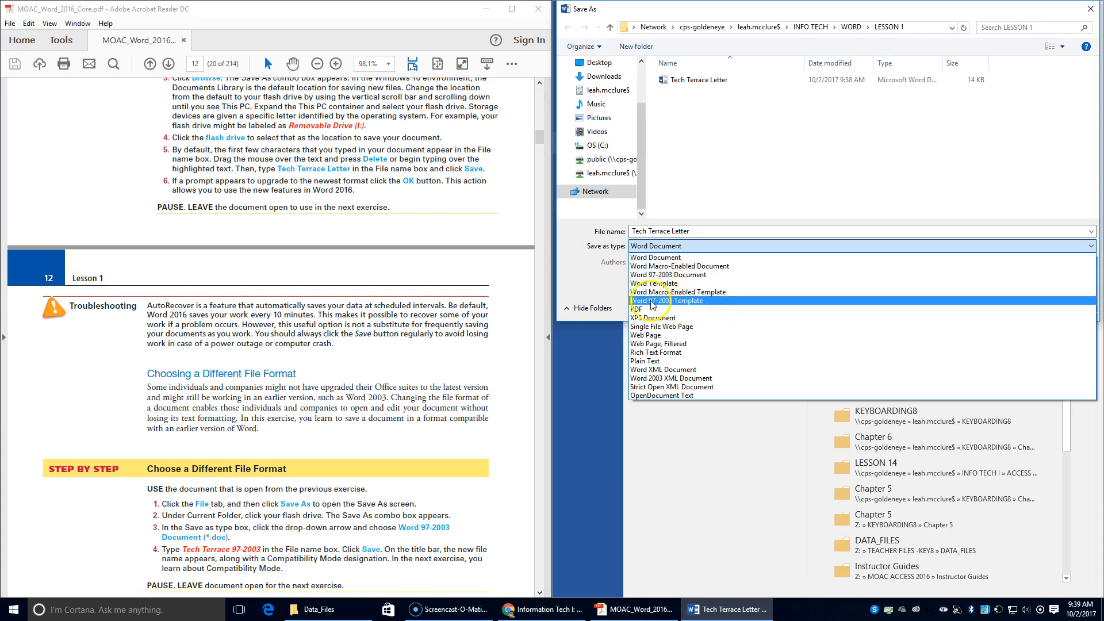
{"action": "left_click", "coordinate": [665, 275]}
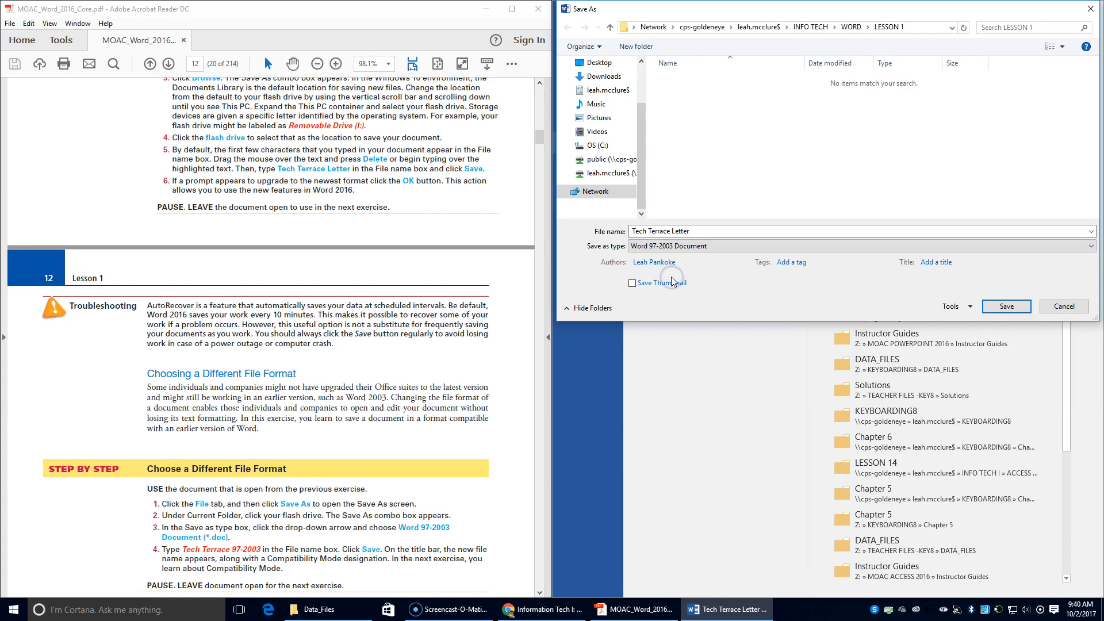
{"action": "left_click", "coordinate": [721, 233]}
{"action": "left_click", "coordinate": [720, 234]}
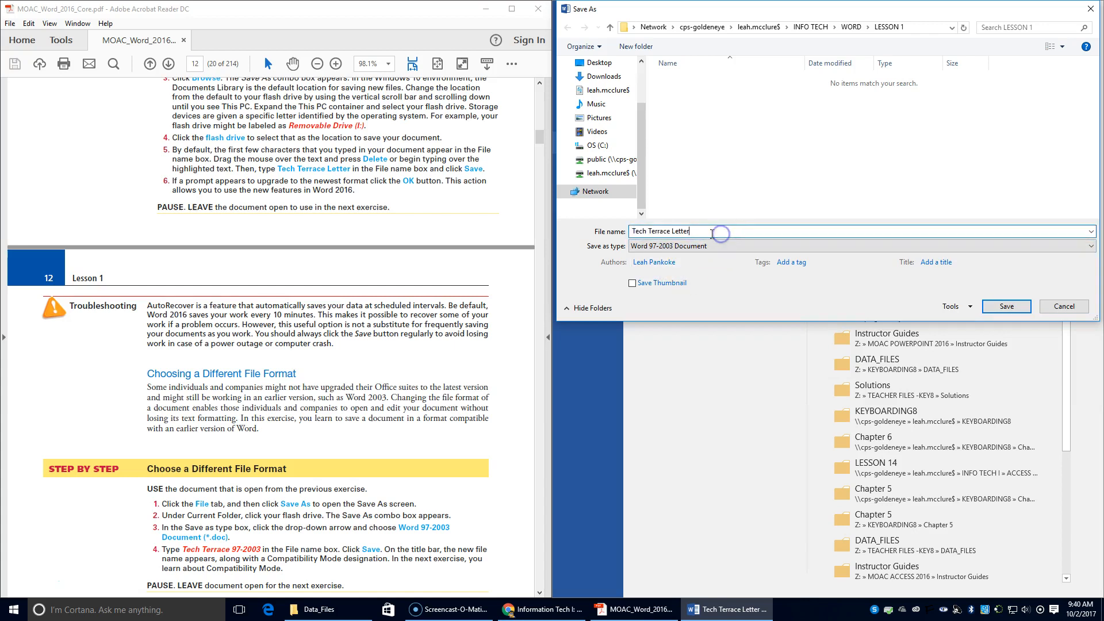
{"action": "key", "text": "BackSpace"}
{"action": "key", "text": "BackSpace"}
{"action": "key", "text": "BackSpace"}
{"action": "key", "text": "BackSpace"}
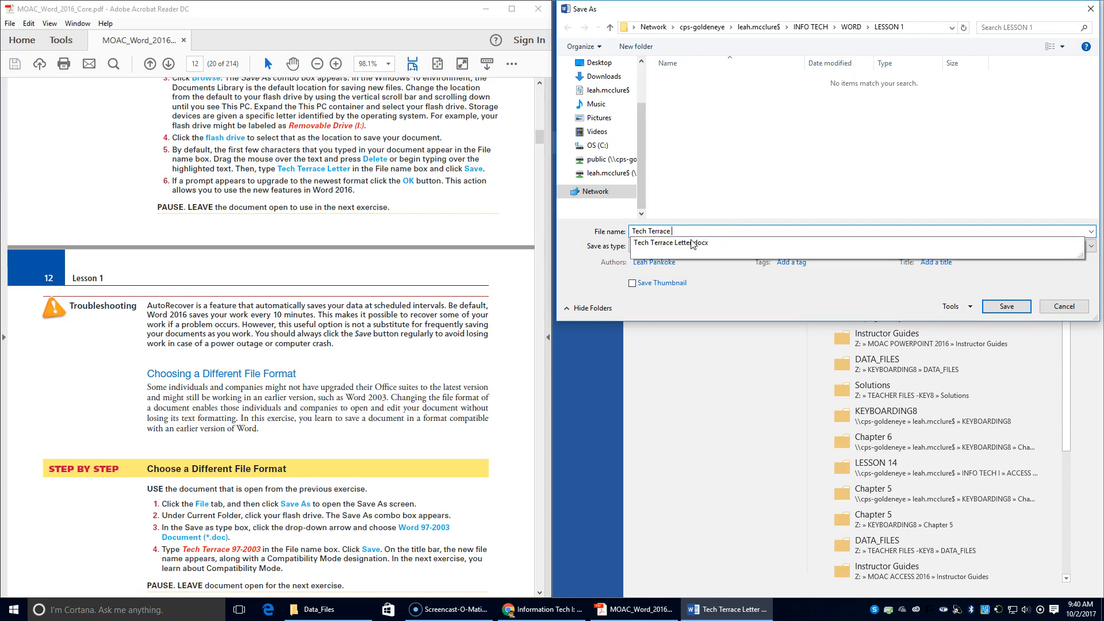
{"action": "type", "text": "97-2003"}
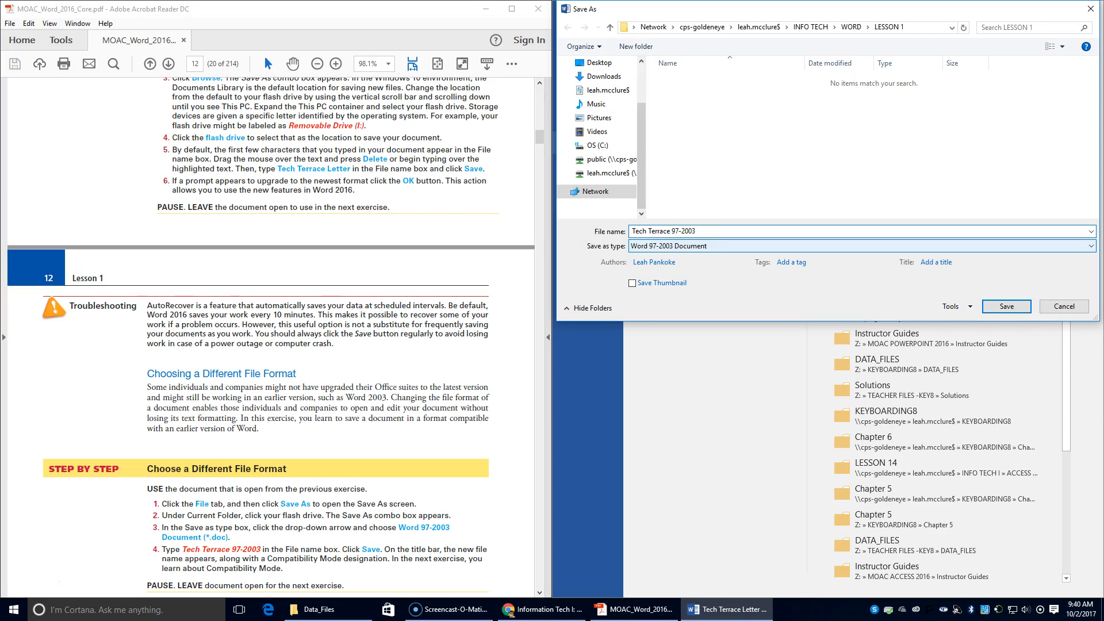
{"action": "left_click", "coordinate": [1007, 306]}
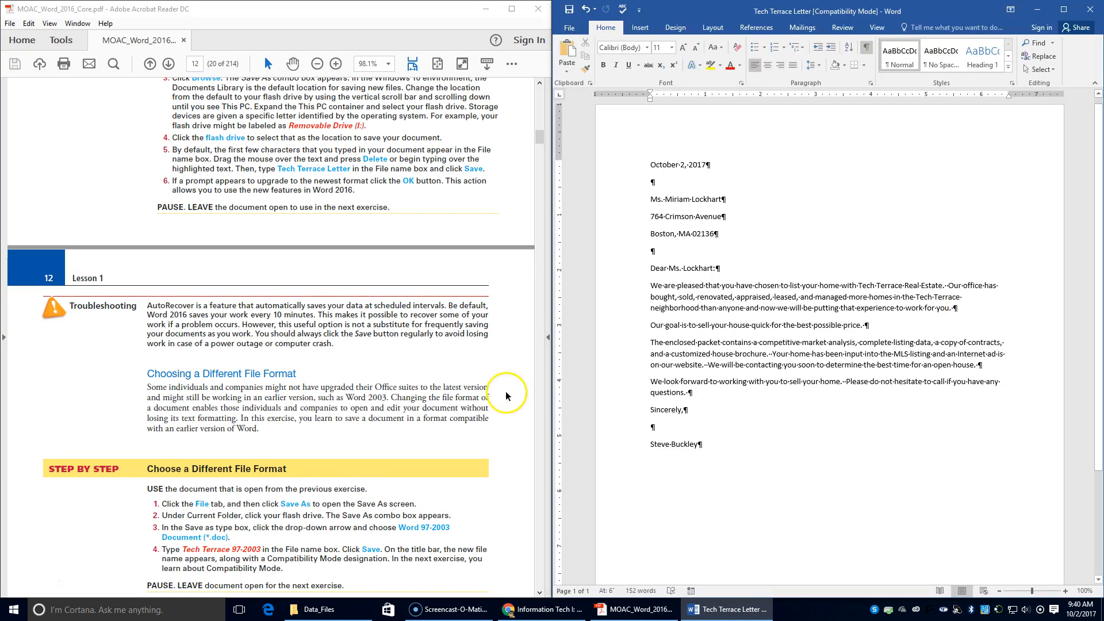
{"action": "scroll", "coordinate": [314, 527], "scroll_direction": "down", "scroll_amount": 2}
{"action": "scroll", "coordinate": [315, 529], "scroll_direction": "down", "scroll_amount": 4}
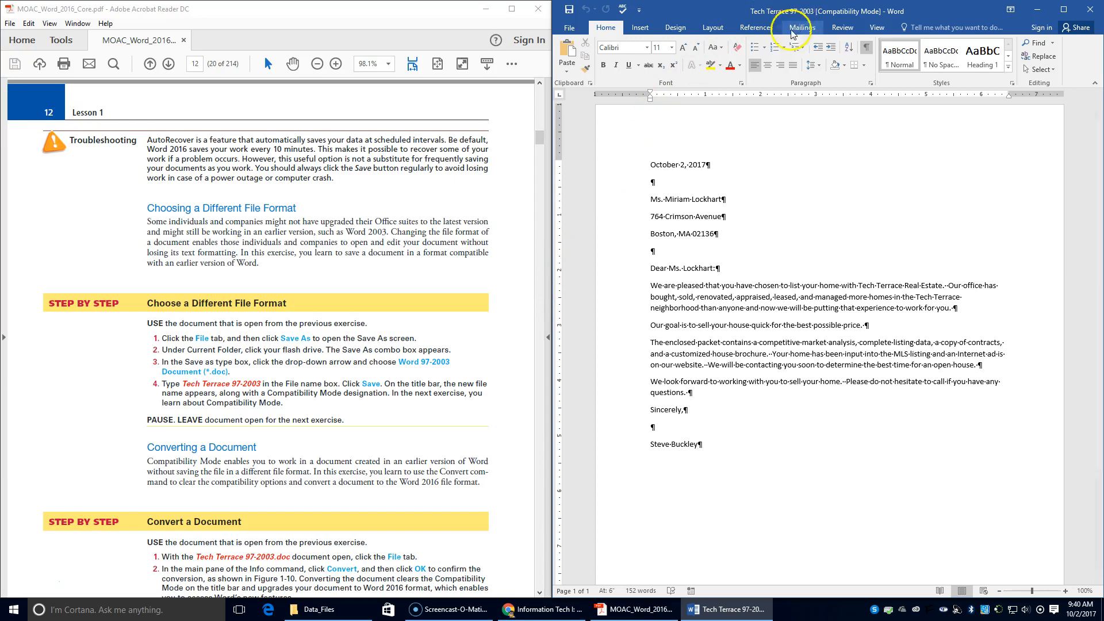
Use Convert on the Info page to upgrade Tech Terrace 97-2003 to the current Word format.
{"action": "left_click", "coordinate": [569, 28]}
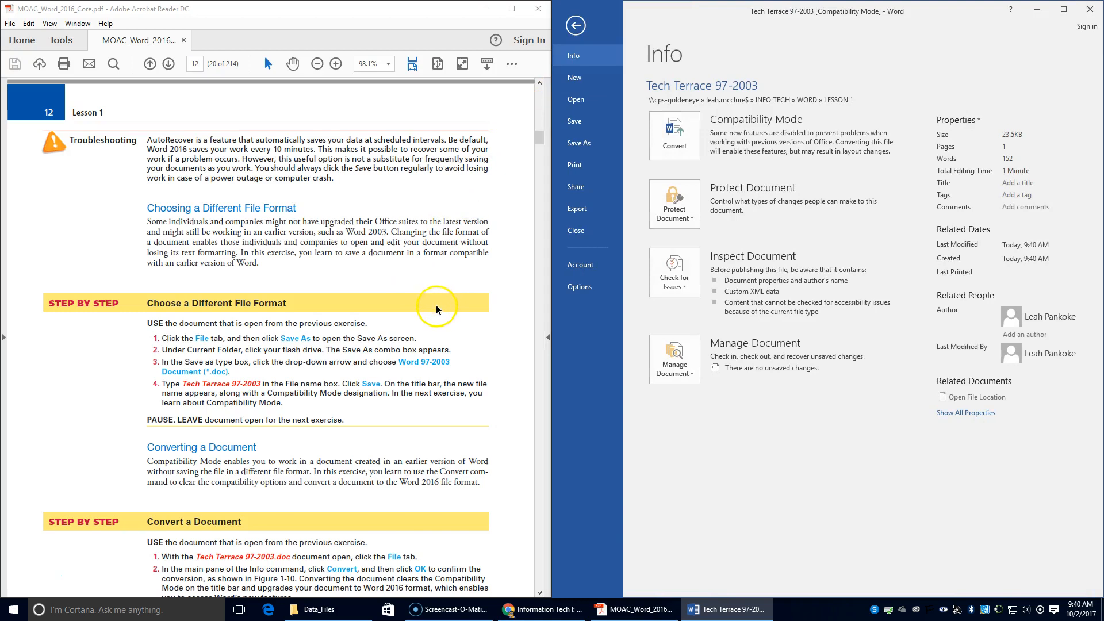
{"action": "scroll", "coordinate": [439, 309], "scroll_direction": "down", "scroll_amount": 1}
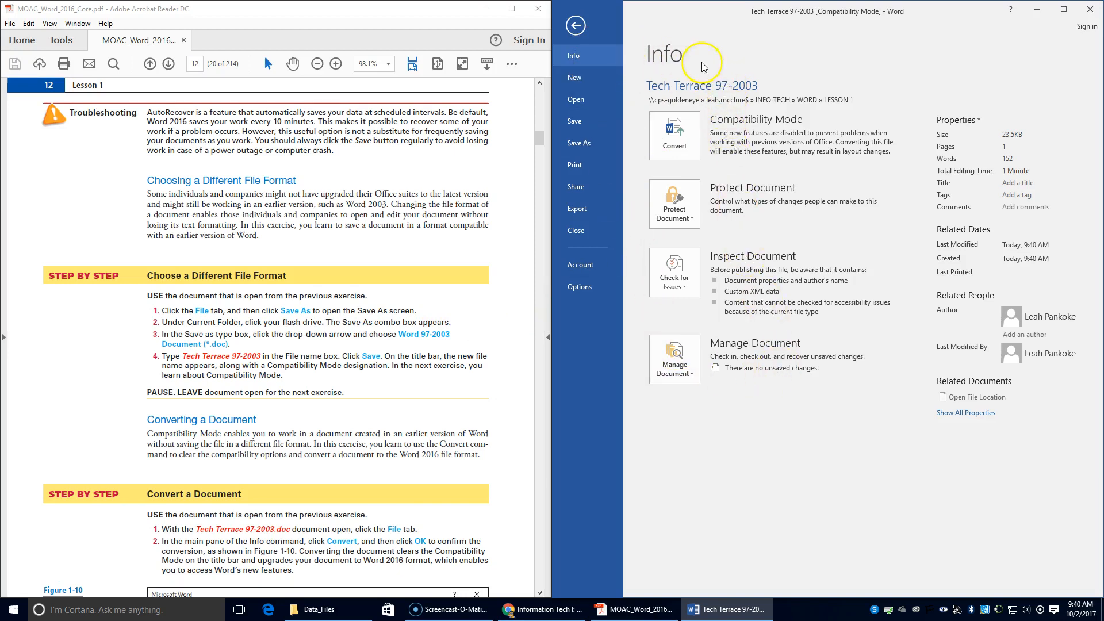
{"action": "left_click", "coordinate": [686, 144]}
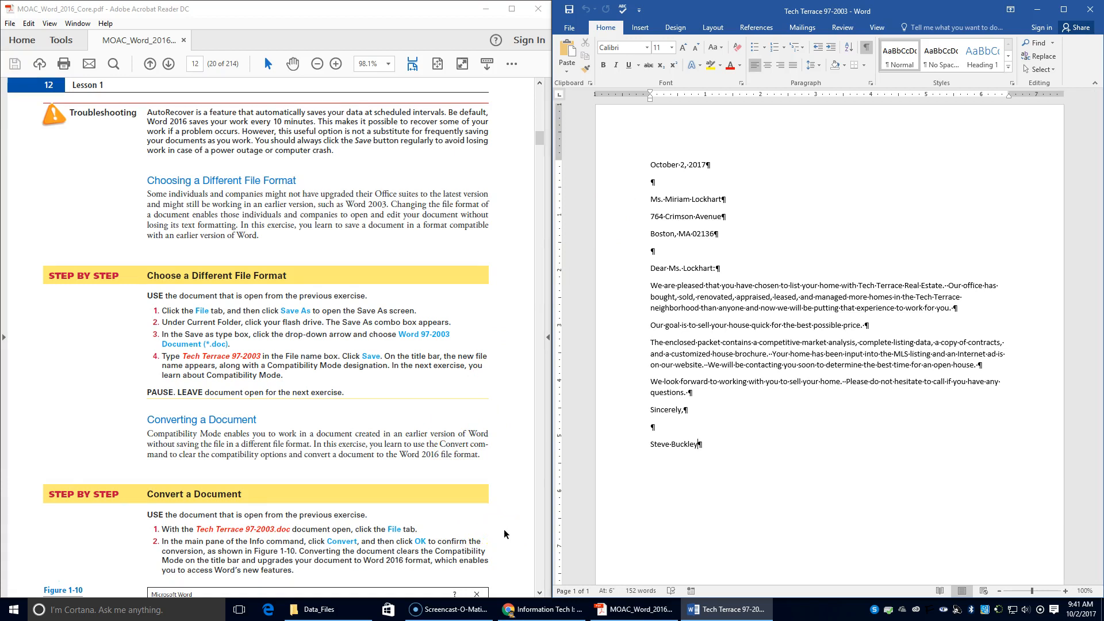
{"action": "scroll", "coordinate": [503, 529], "scroll_direction": "down", "scroll_amount": 3}
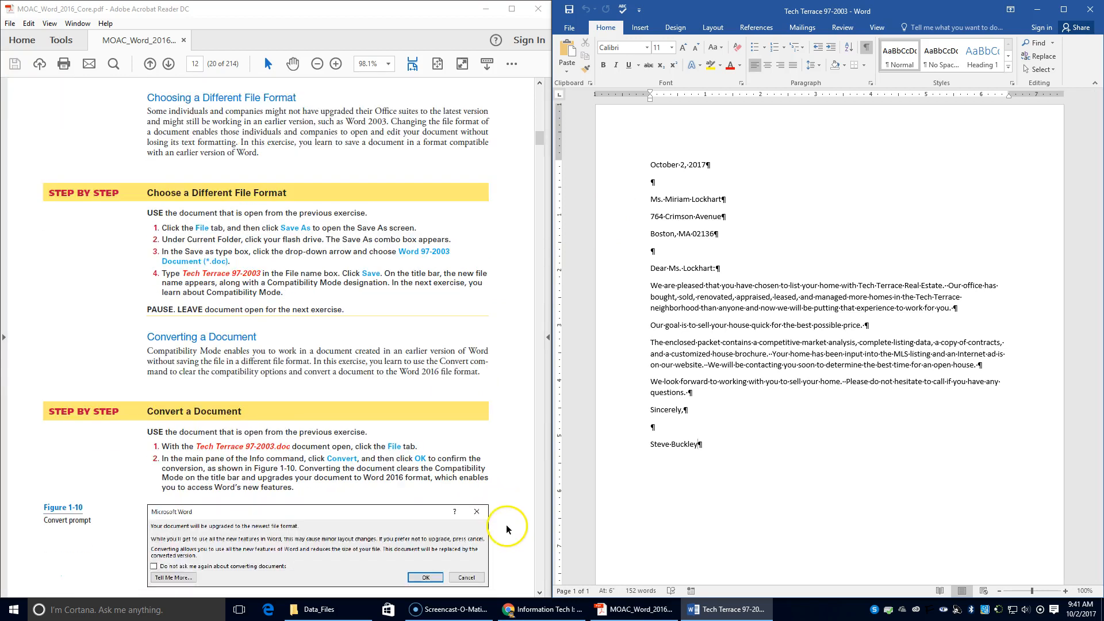
{"action": "scroll", "coordinate": [506, 524], "scroll_direction": "down", "scroll_amount": 3}
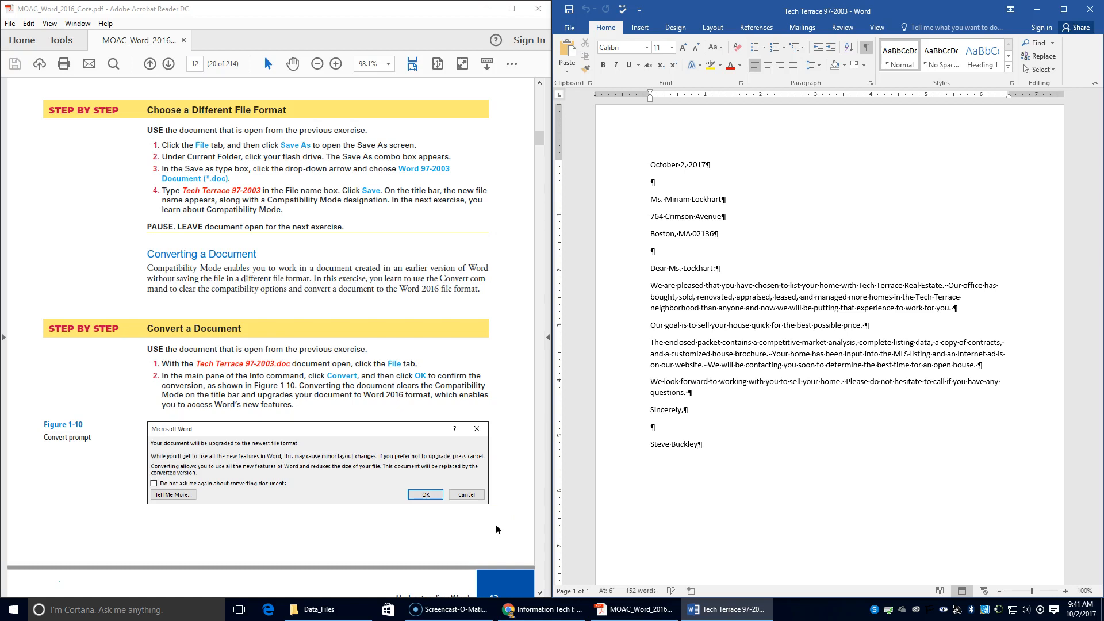
{"action": "scroll", "coordinate": [496, 524], "scroll_direction": "down", "scroll_amount": 1}
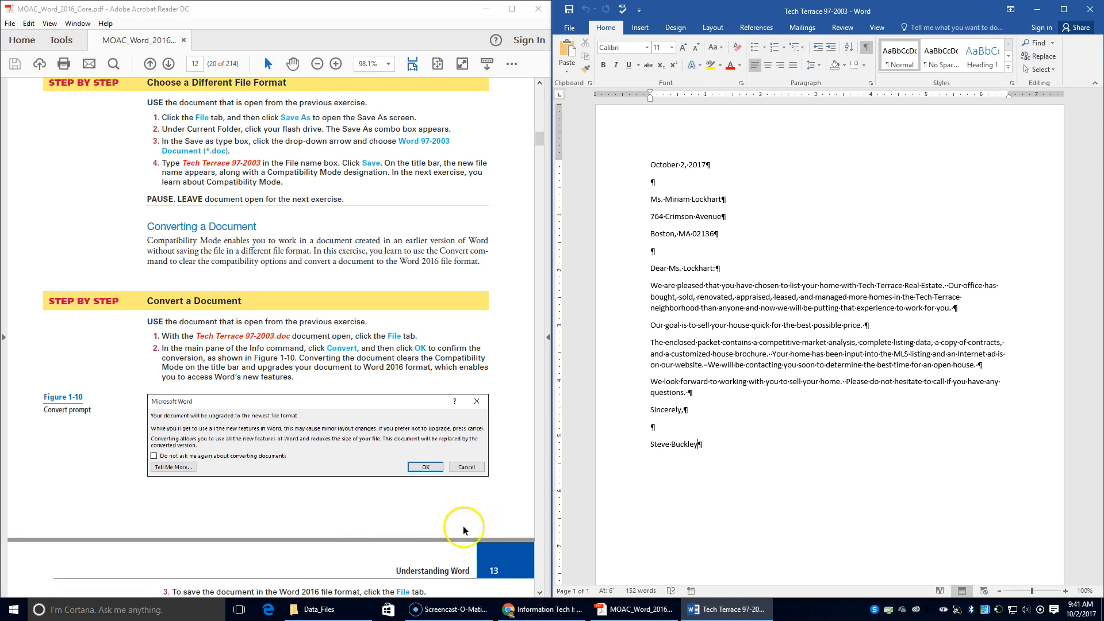
{"action": "scroll", "coordinate": [354, 513], "scroll_direction": "down", "scroll_amount": 1}
{"action": "scroll", "coordinate": [355, 513], "scroll_direction": "down", "scroll_amount": 2}
{"action": "scroll", "coordinate": [354, 513], "scroll_direction": "down", "scroll_amount": 1}
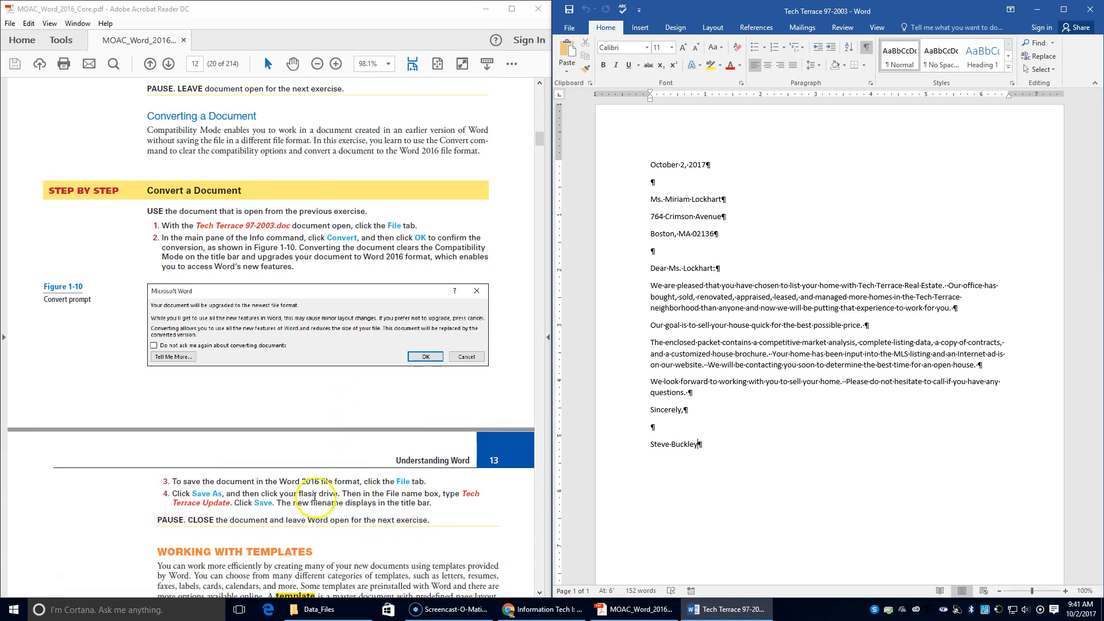
Save a copy of the letter in the LESSON 1 folder as 'Tech Terrace Update'.
{"action": "left_click", "coordinate": [581, 31]}
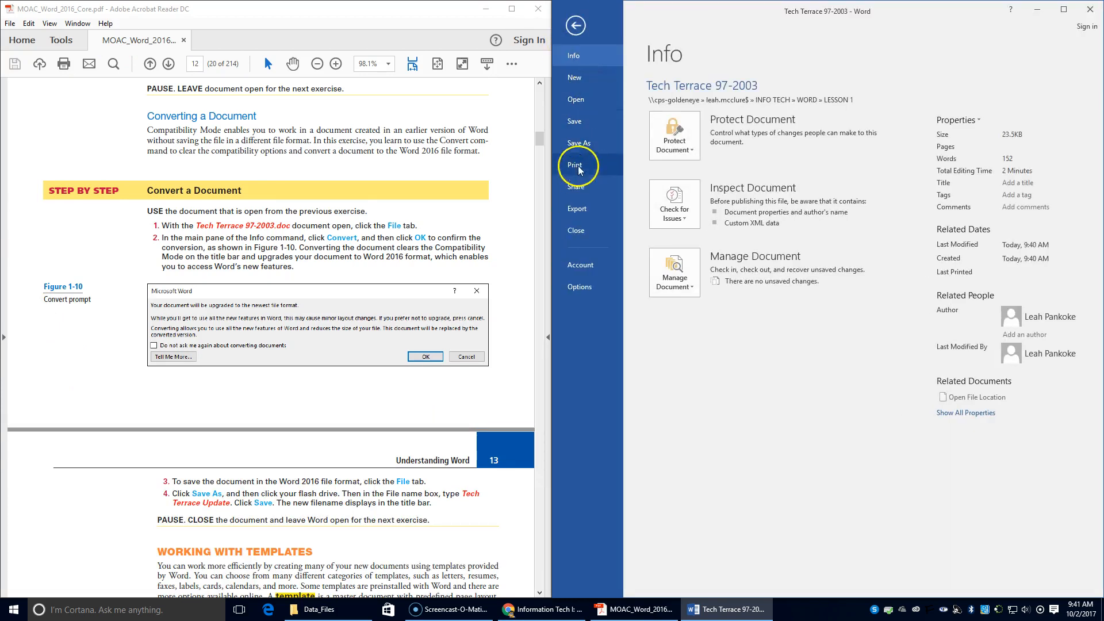
{"action": "left_click", "coordinate": [578, 144]}
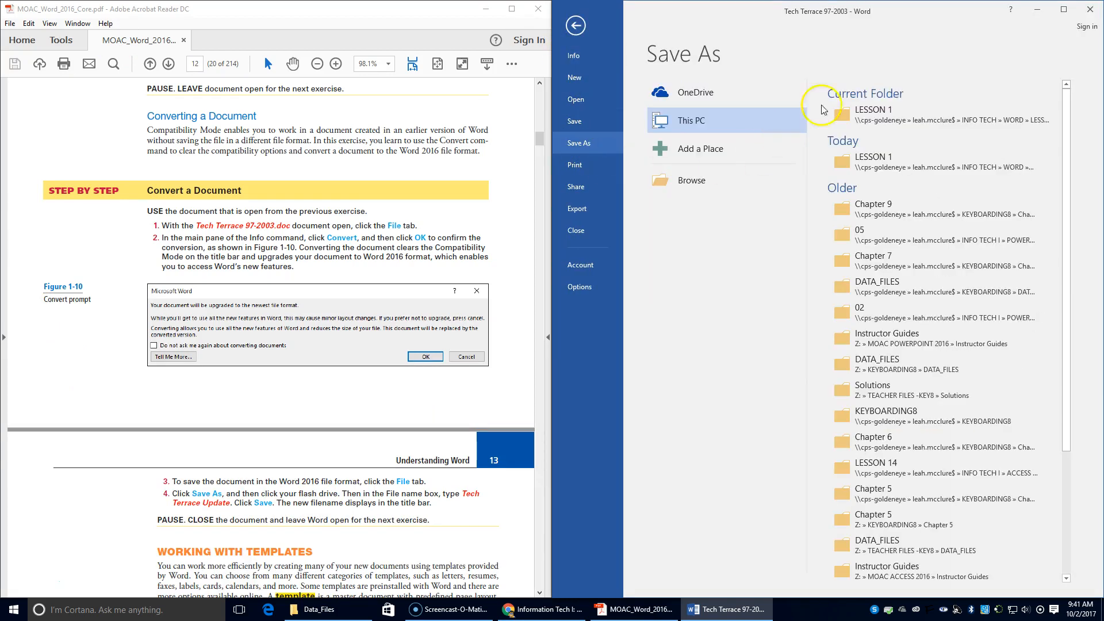
{"action": "left_click", "coordinate": [872, 112]}
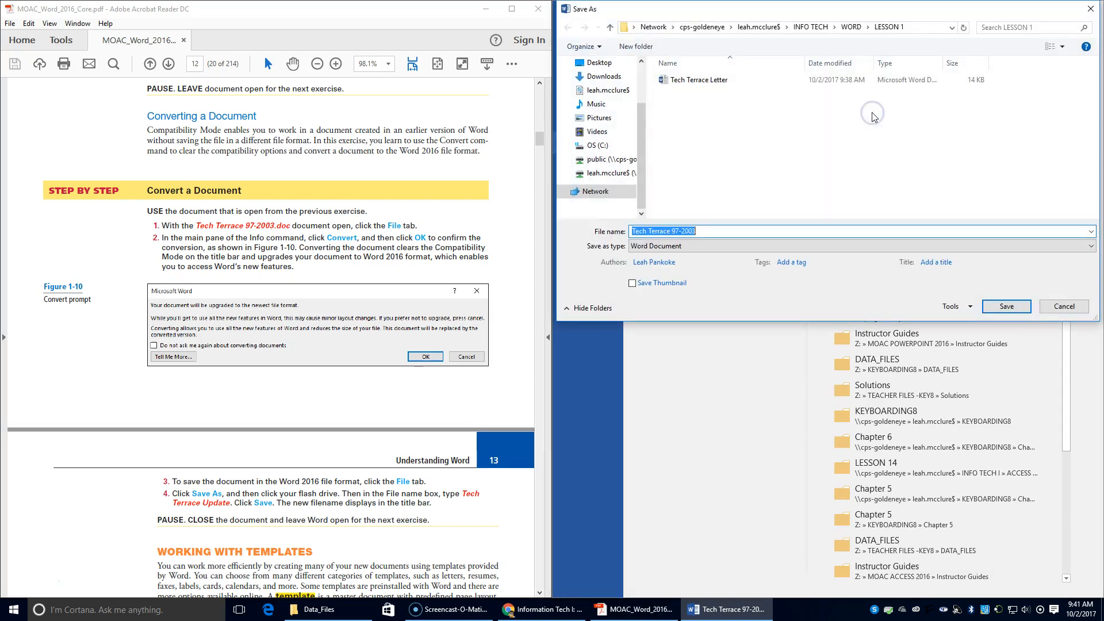
{"action": "left_click", "coordinate": [673, 231]}
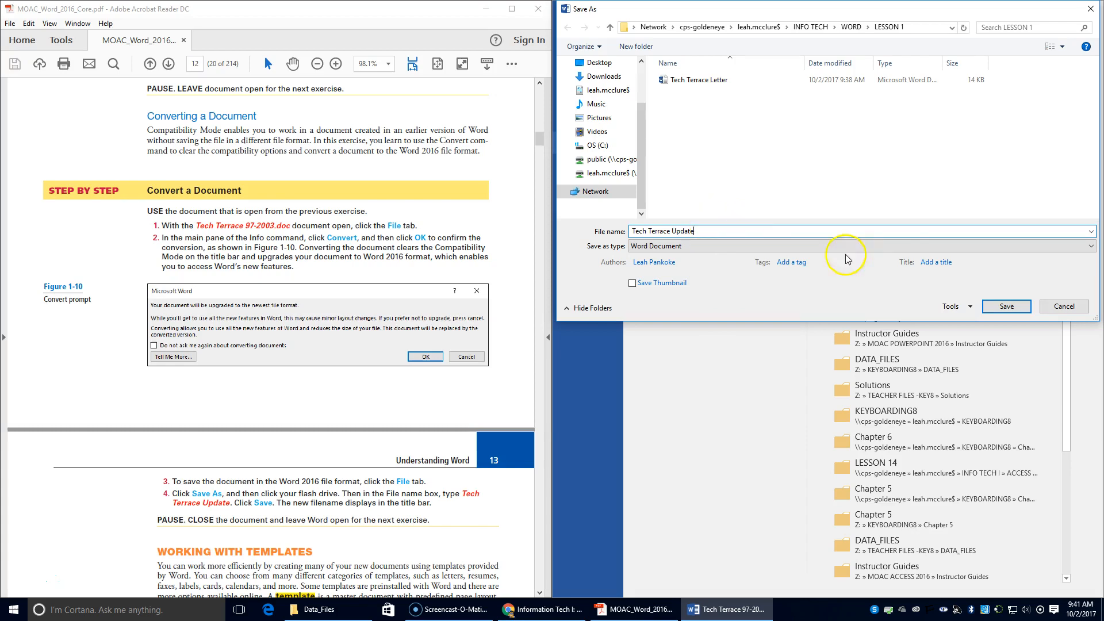
{"action": "left_click", "coordinate": [1007, 306]}
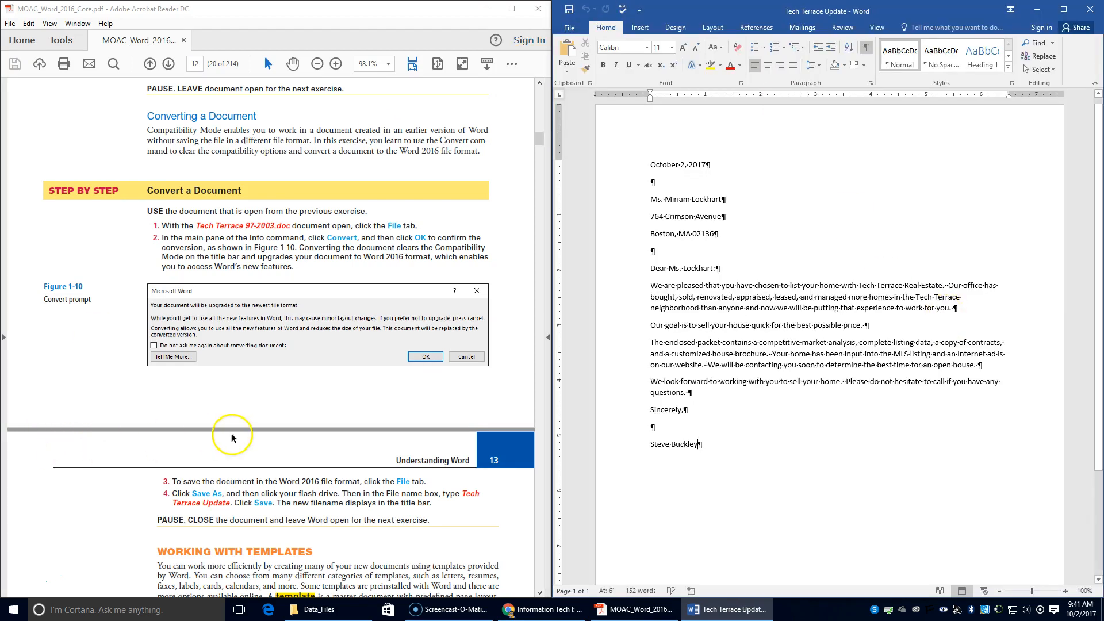
{"action": "scroll", "coordinate": [237, 454], "scroll_direction": "down", "scroll_amount": 1}
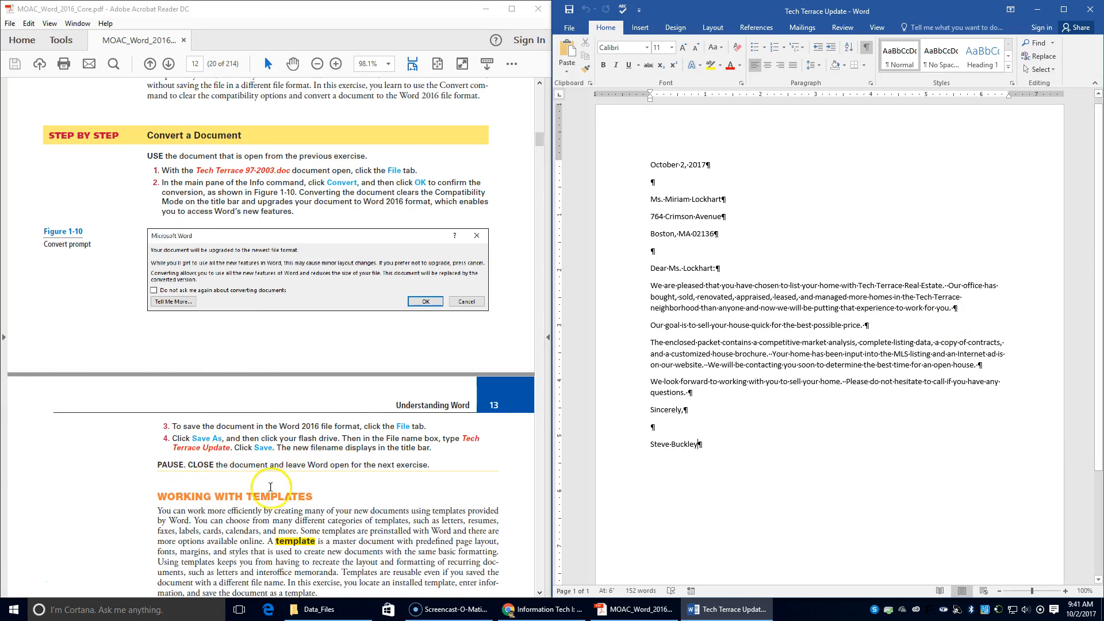
{"action": "scroll", "coordinate": [244, 506], "scroll_direction": "down", "scroll_amount": 3}
{"action": "scroll", "coordinate": [243, 506], "scroll_direction": "down", "scroll_amount": 1}
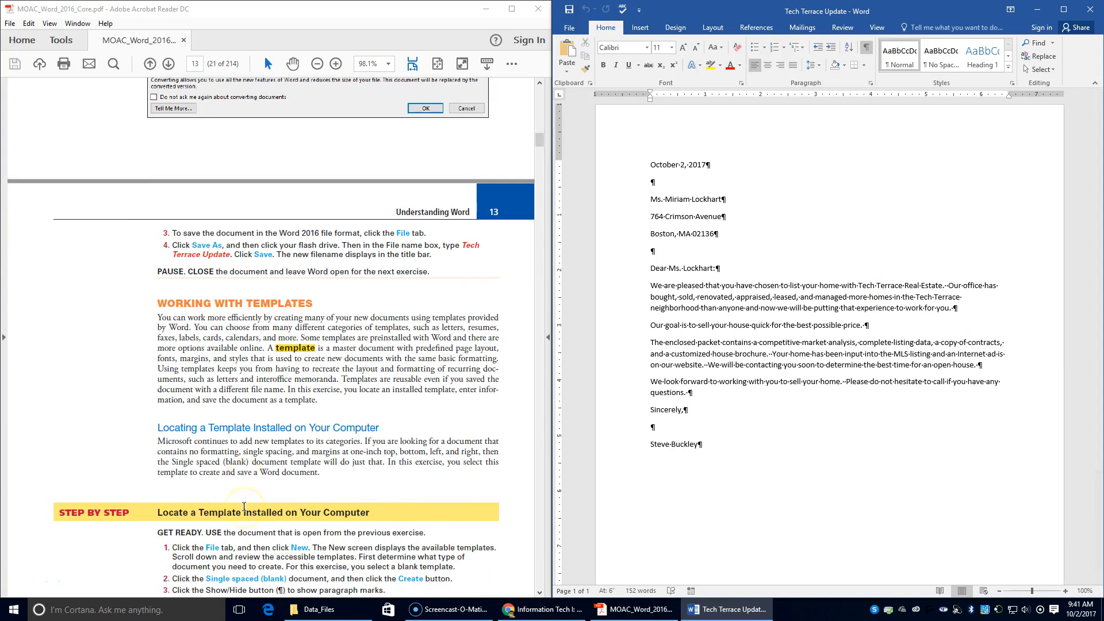
{"action": "scroll", "coordinate": [224, 486], "scroll_direction": "down", "scroll_amount": 1}
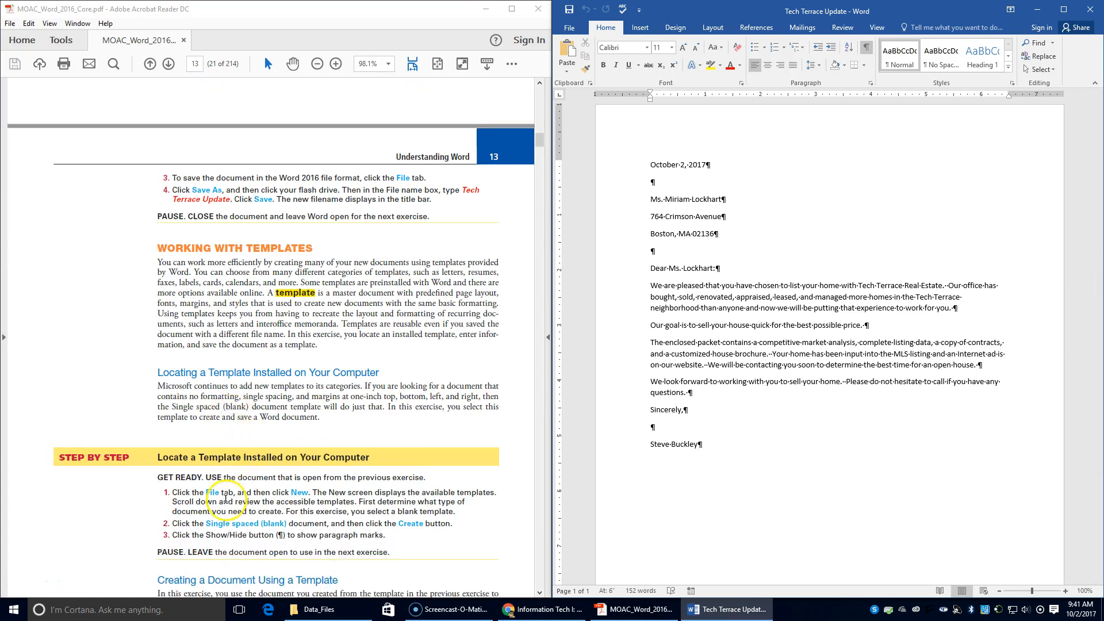
Create a new document from the Single spaced (blank) template on the New page.
{"action": "scroll", "coordinate": [221, 512], "scroll_direction": "down", "scroll_amount": 1}
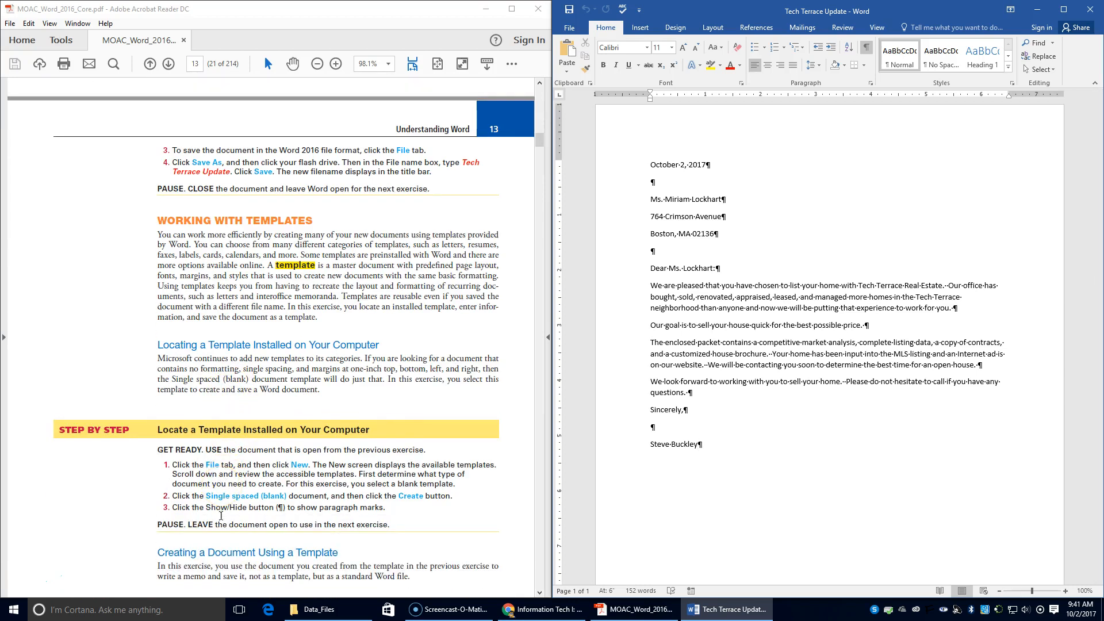
{"action": "left_click", "coordinate": [567, 32]}
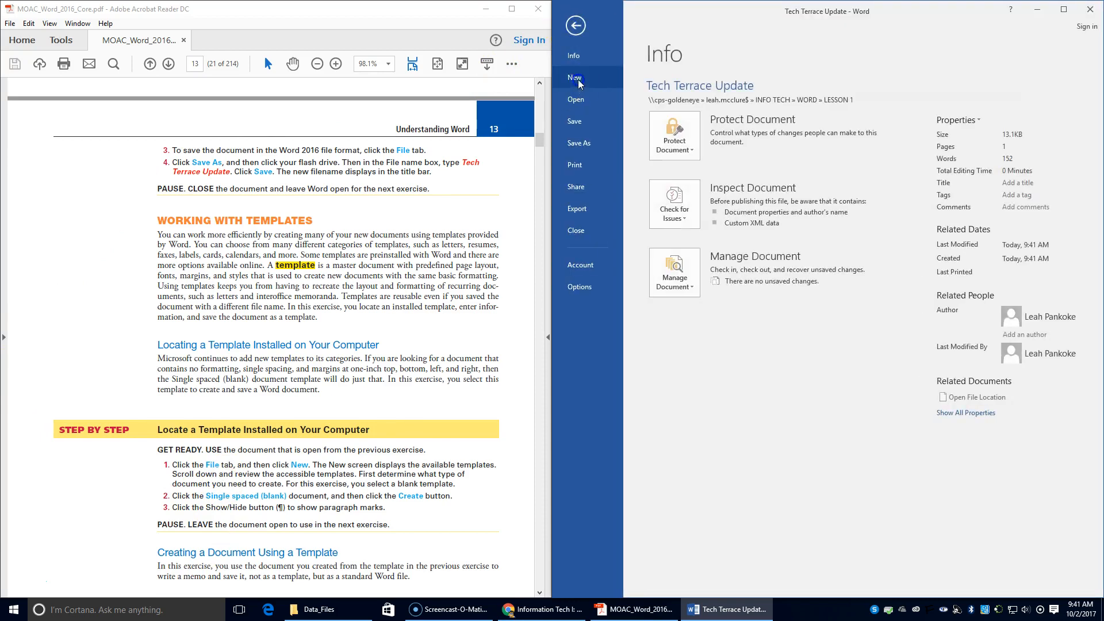
{"action": "left_click", "coordinate": [578, 84]}
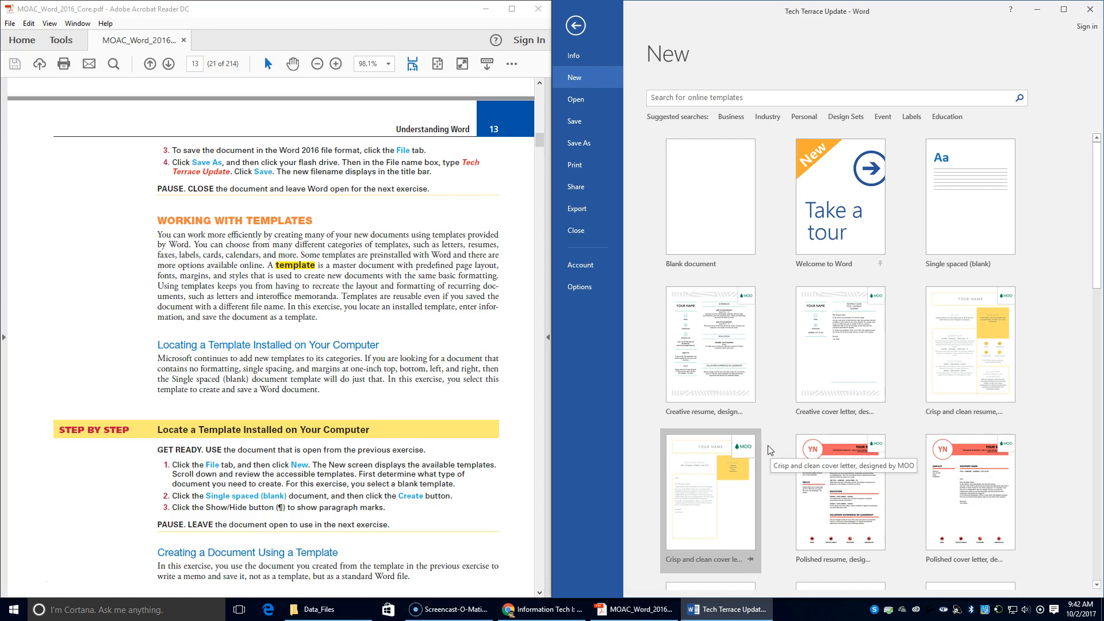
{"action": "scroll", "coordinate": [770, 450], "scroll_direction": "down", "scroll_amount": 1}
{"action": "scroll", "coordinate": [757, 424], "scroll_direction": "down", "scroll_amount": 10}
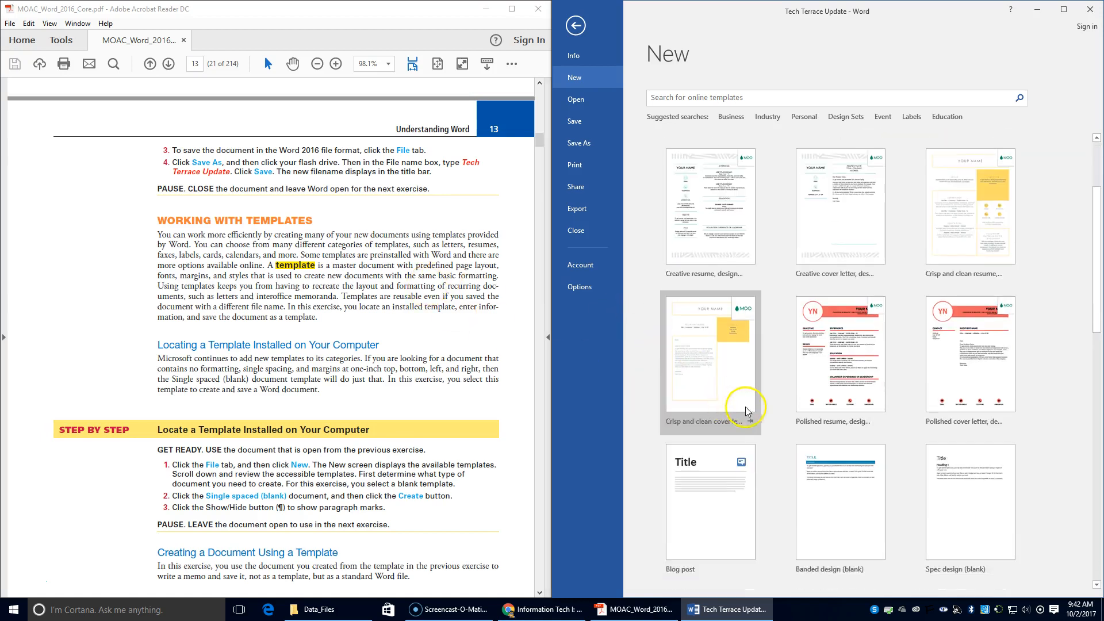
{"action": "scroll", "coordinate": [746, 413], "scroll_direction": "up", "scroll_amount": 8}
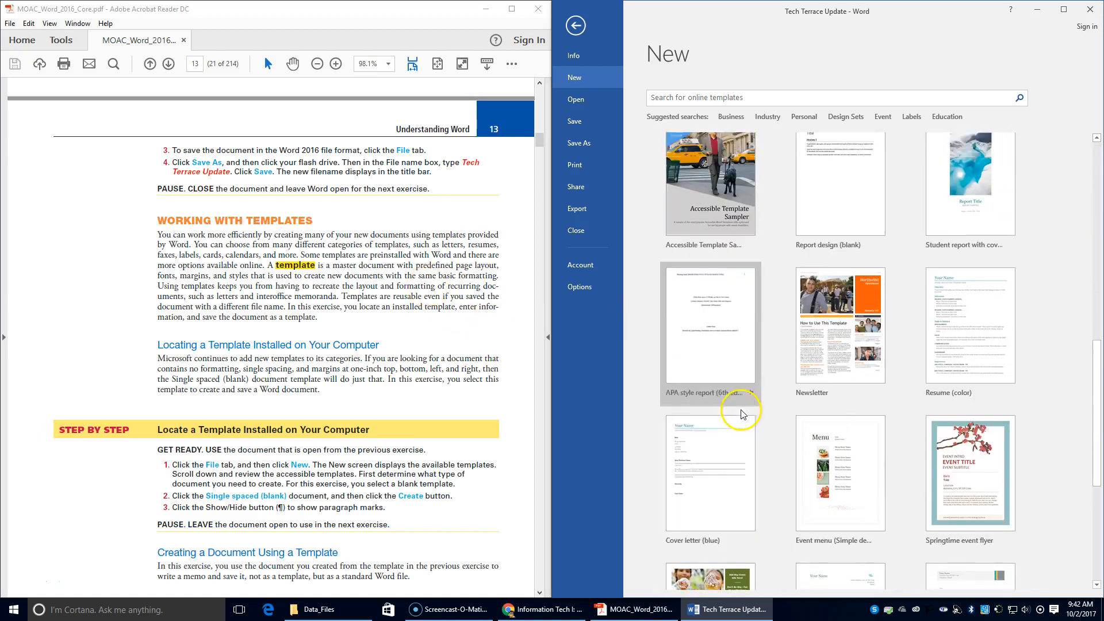
{"action": "scroll", "coordinate": [731, 413], "scroll_direction": "up", "scroll_amount": 8}
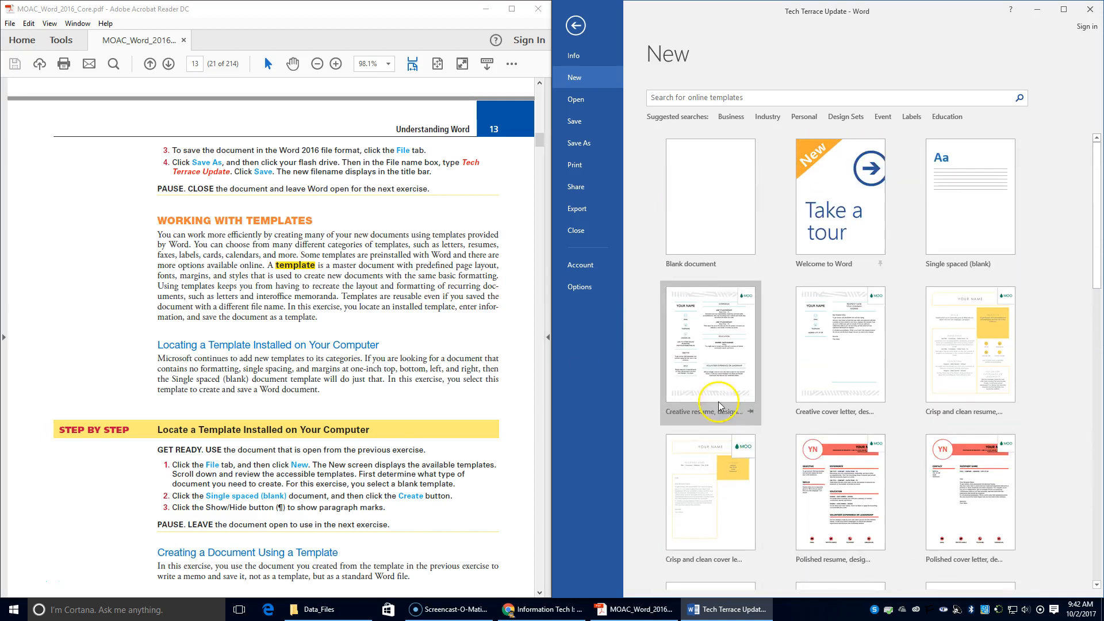
{"action": "left_click", "coordinate": [974, 215]}
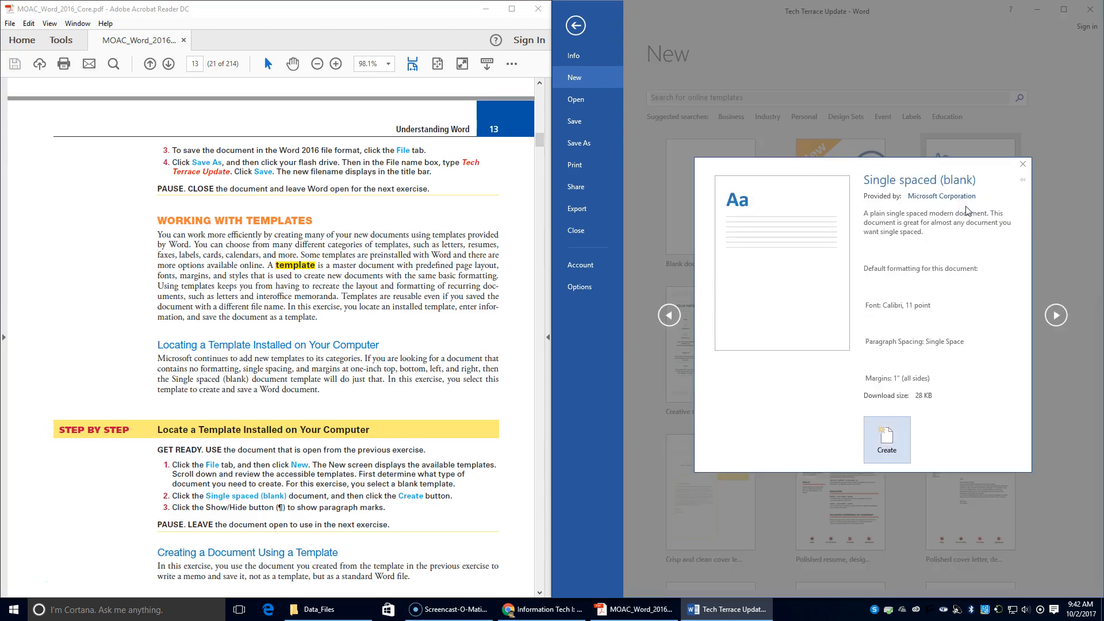
{"action": "left_click", "coordinate": [889, 436]}
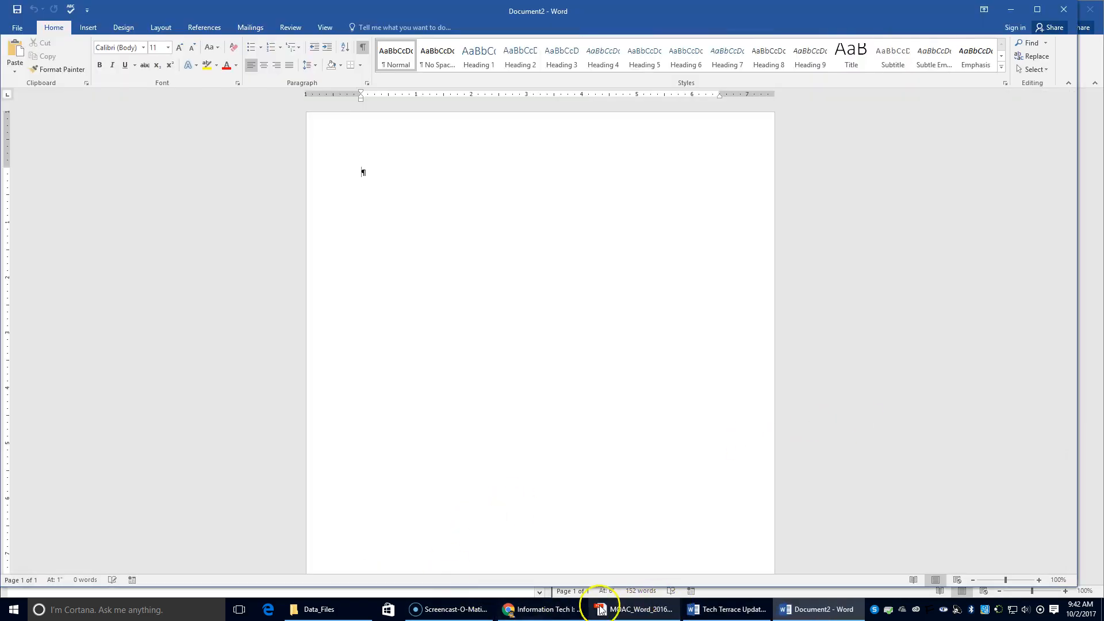
Snap the new Word document to the right half of the screen beside the tutorial PDF.
{"action": "left_click", "coordinate": [650, 609]}
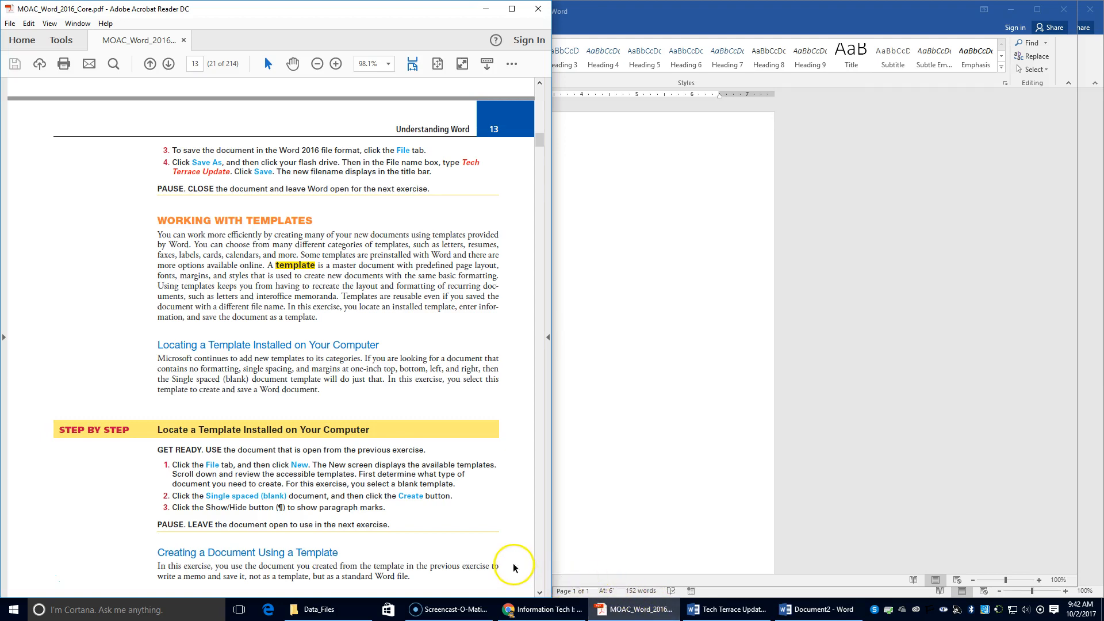
{"action": "left_click", "coordinate": [644, 168]}
{"action": "left_click_drag", "start_coordinate": [921, 11], "coordinate": [1099, 65]}
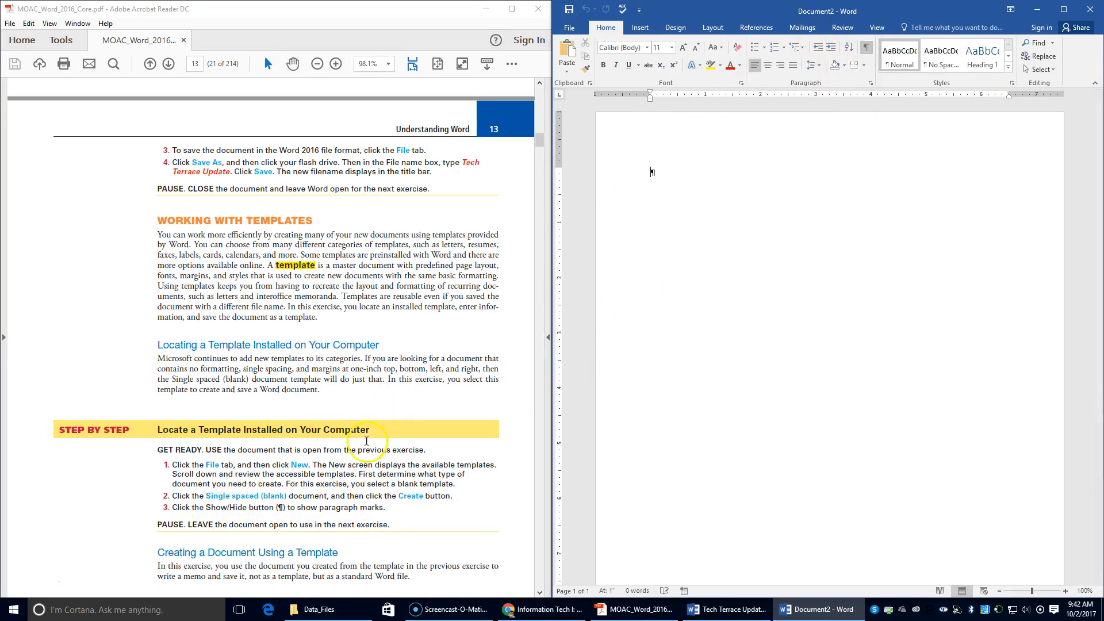
{"action": "scroll", "coordinate": [366, 444], "scroll_direction": "down", "scroll_amount": 3}
{"action": "scroll", "coordinate": [366, 444], "scroll_direction": "down", "scroll_amount": 1}
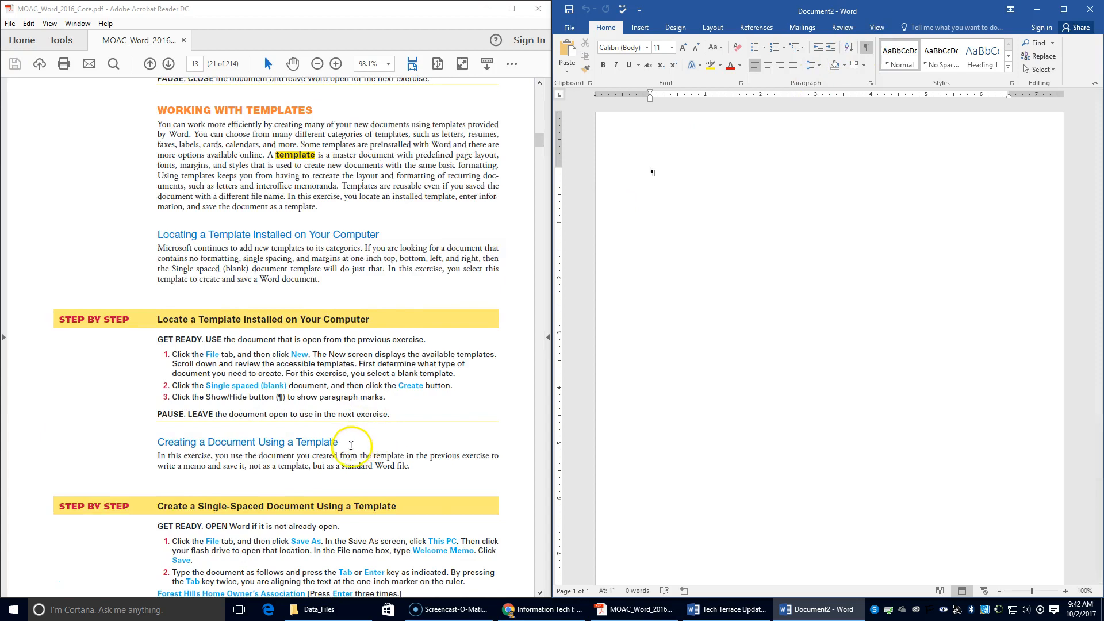
{"action": "scroll", "coordinate": [348, 452], "scroll_direction": "down", "scroll_amount": 1}
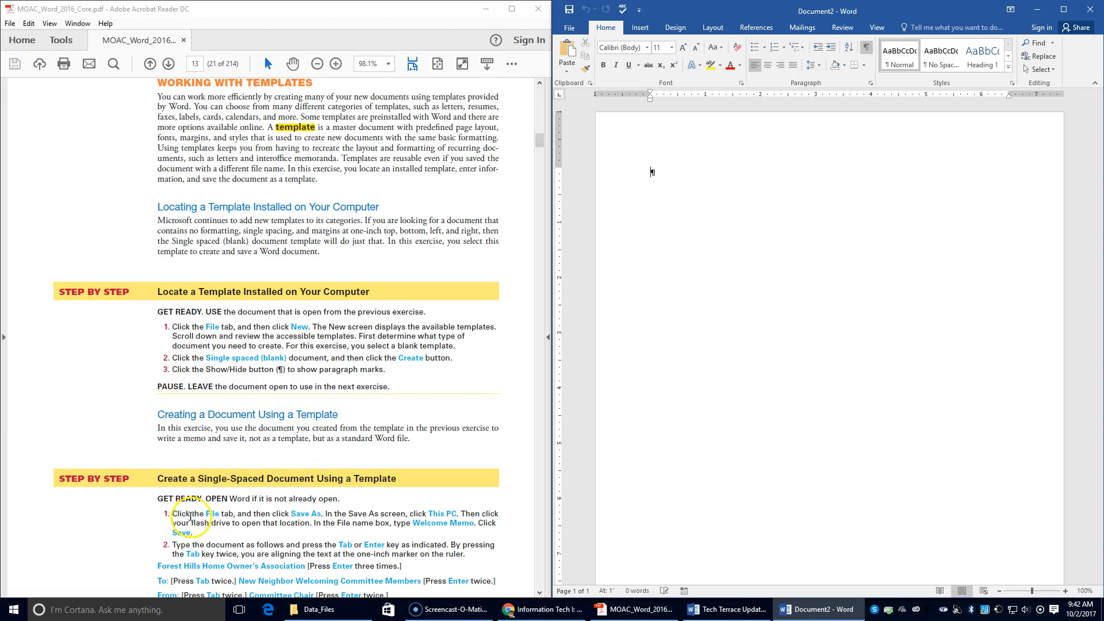
Save the blank document under the name 'Welcome Memo' in the LESSON 1 folder.
{"action": "left_click", "coordinate": [586, 36]}
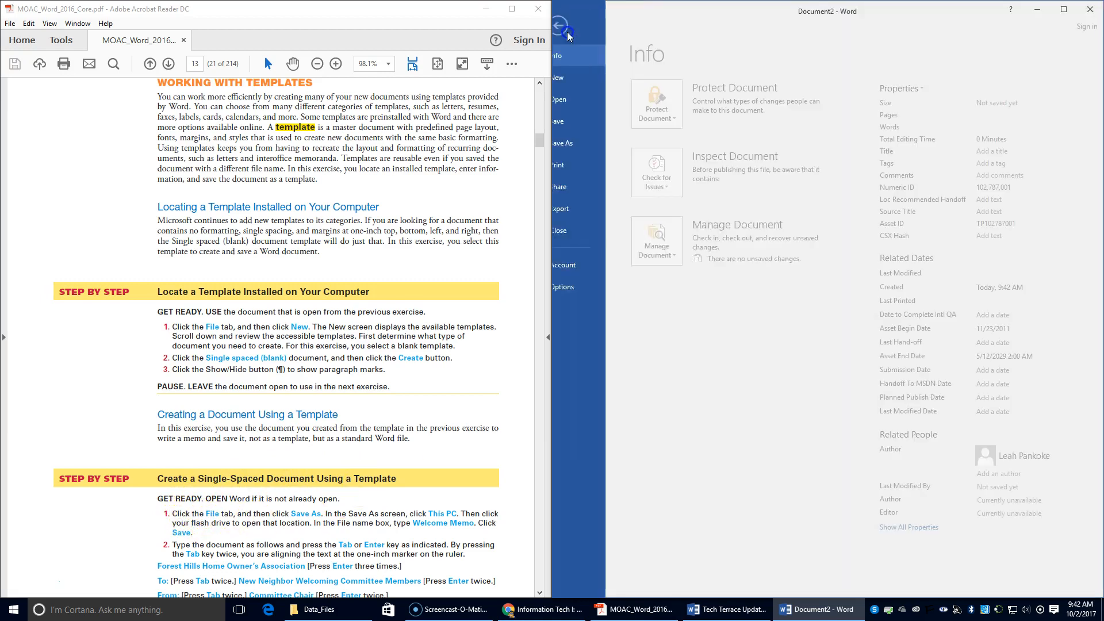
{"action": "left_click", "coordinate": [588, 146]}
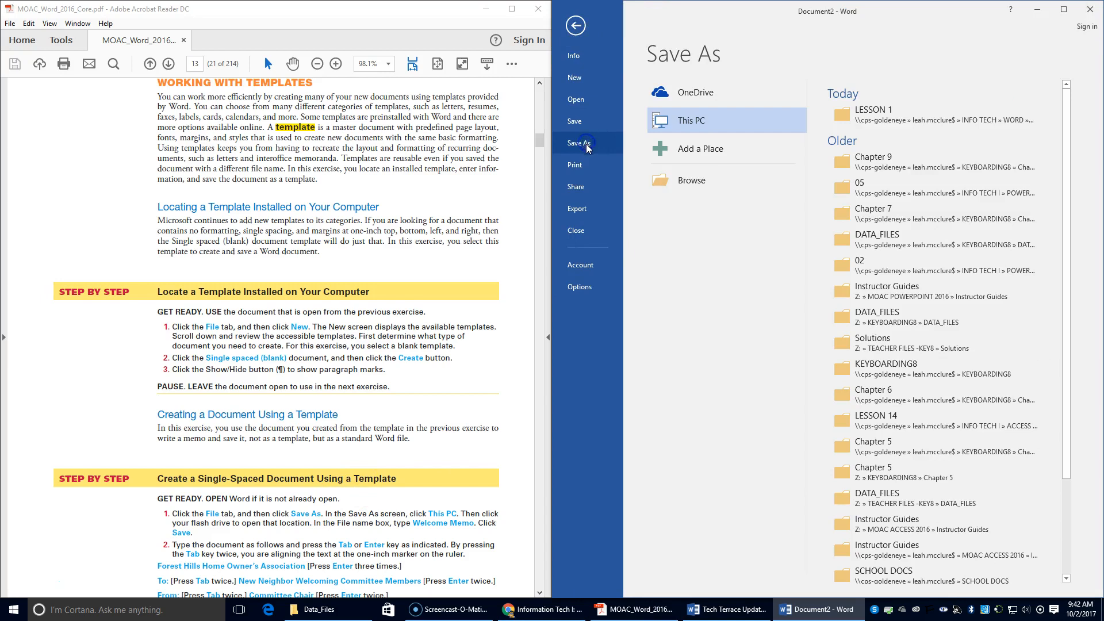
{"action": "left_click", "coordinate": [881, 107]}
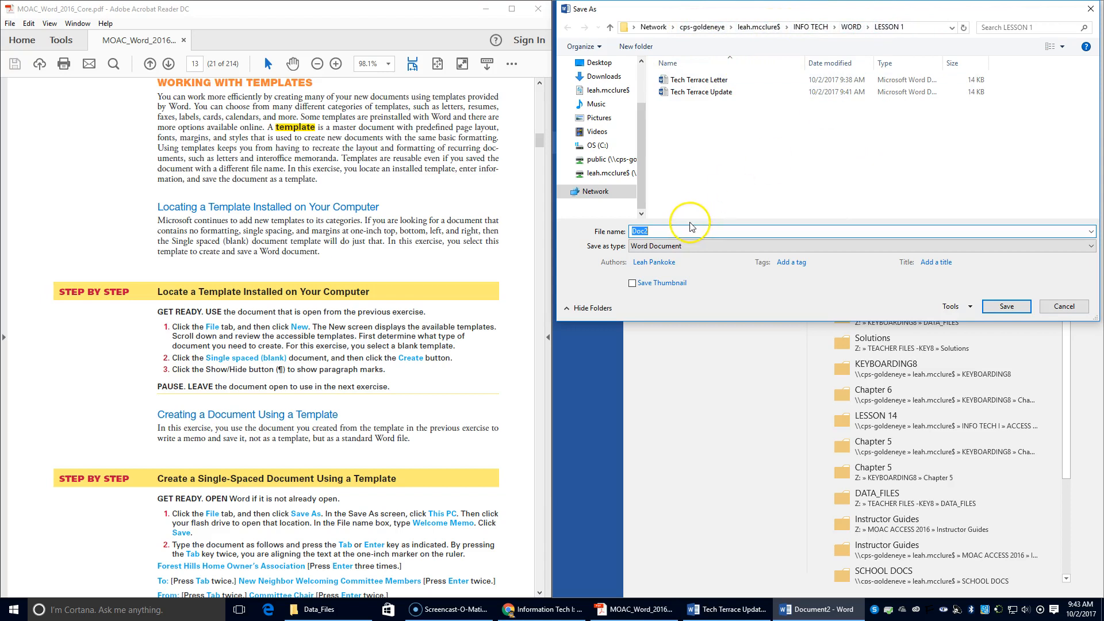
{"action": "type", "text": "Welcome Memo"}
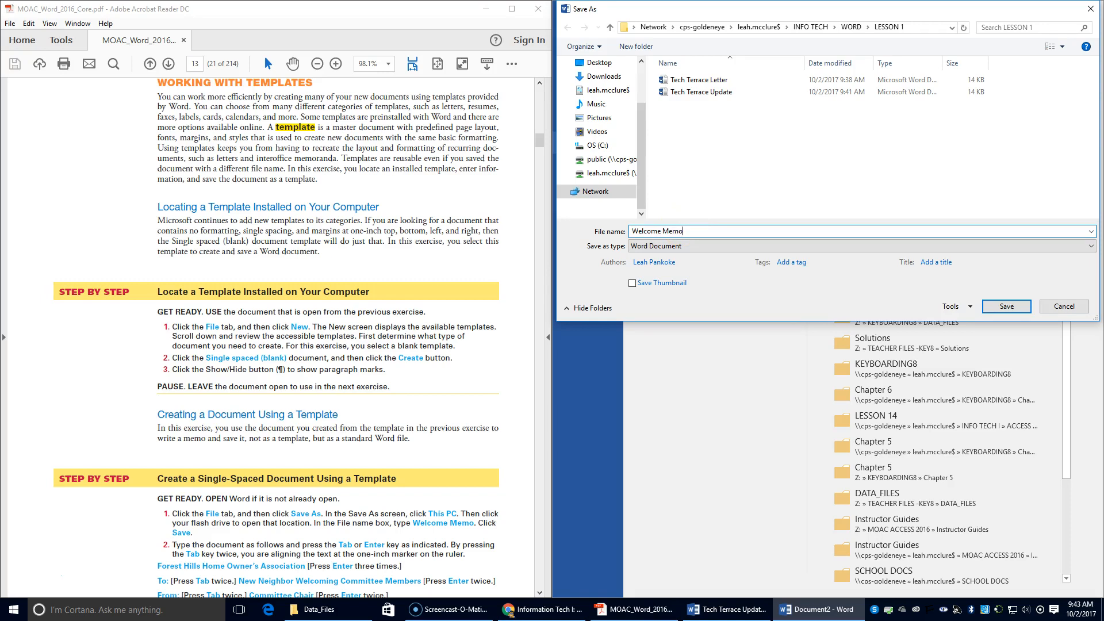
{"action": "key", "text": "Return"}
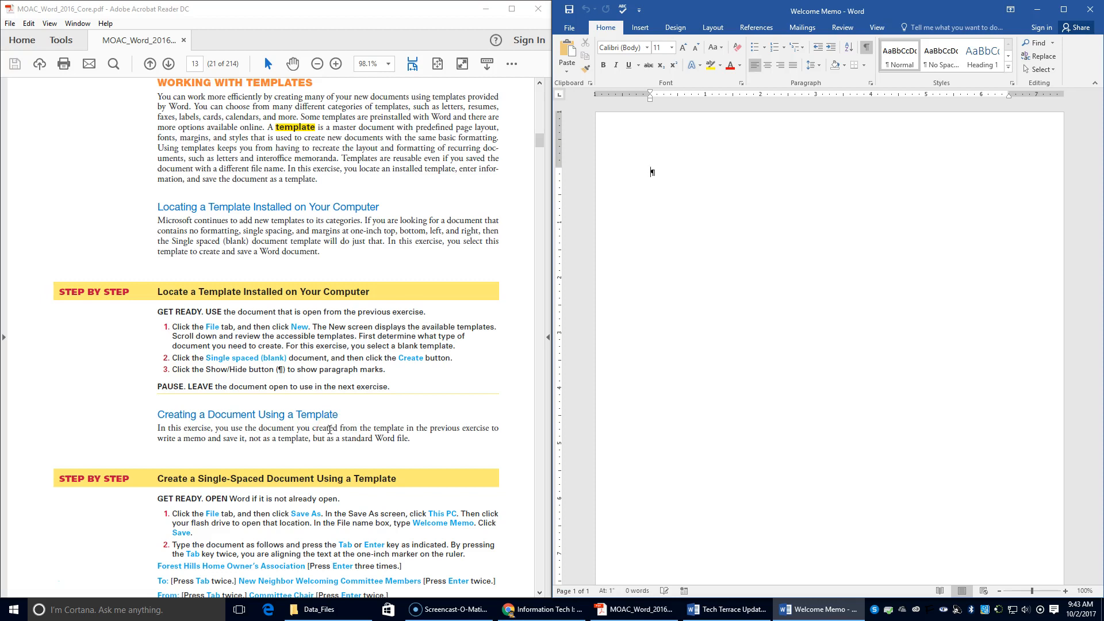
Type the association heading, then tab-aligned 'To: New Neighbor Welcoming Committee Members' and 'From: Committee Chair' lines.
{"action": "scroll", "coordinate": [308, 422], "scroll_direction": "down", "scroll_amount": 5}
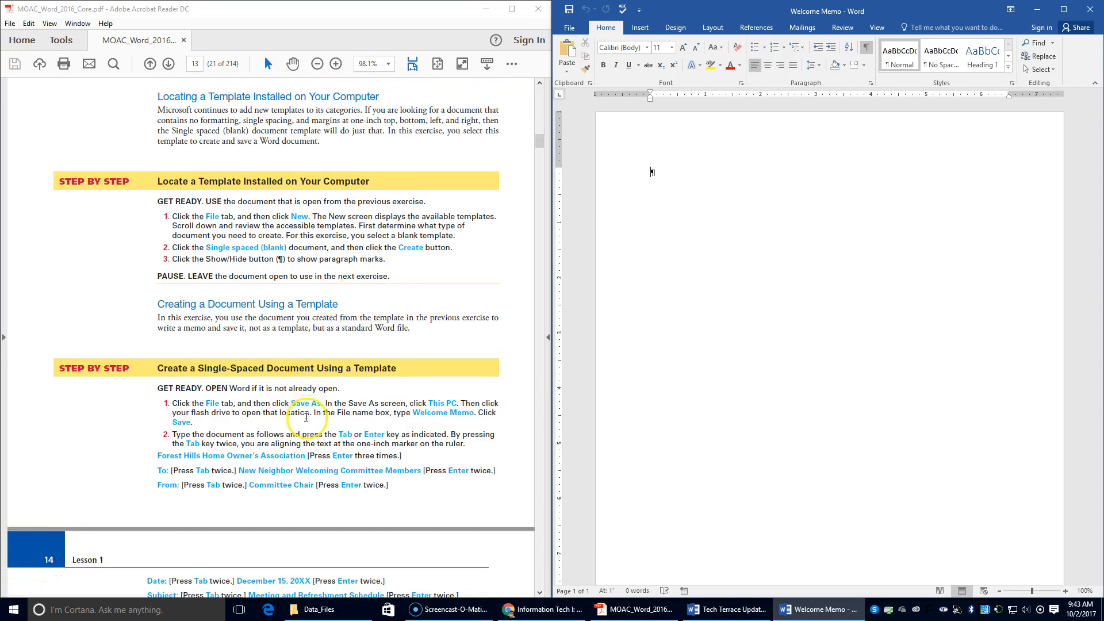
{"action": "type", "text": "Forest Hills "}
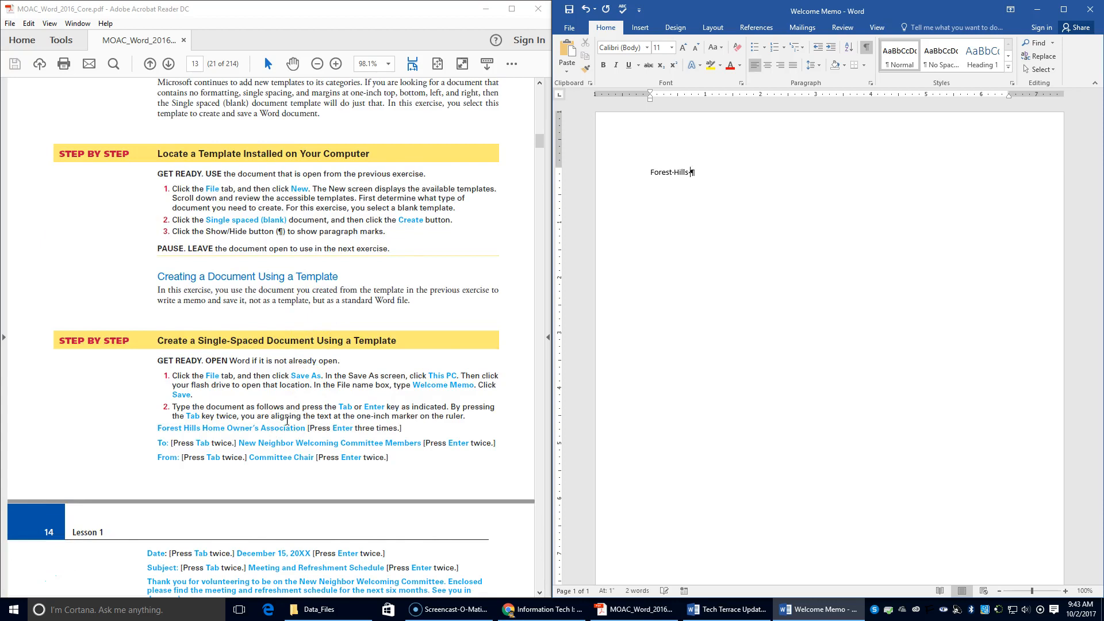
{"action": "type", "text": "Home Owner's Association"}
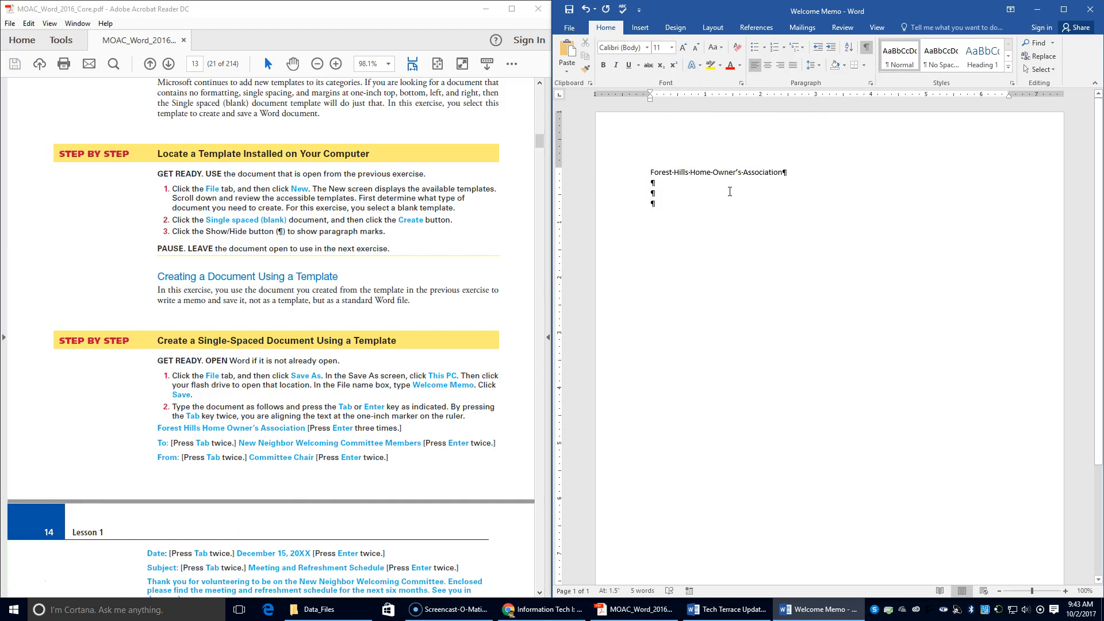
{"action": "type", "text": "To:"}
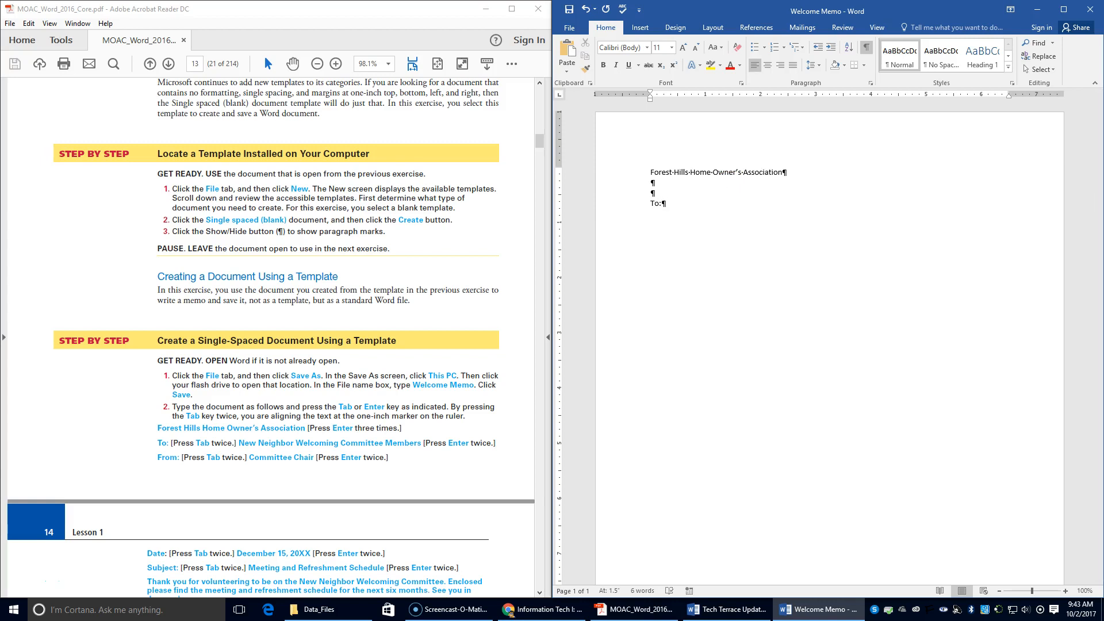
{"action": "key", "text": "Tab"}
{"action": "type", "text": "New Neighbor Welcoming Committee"}
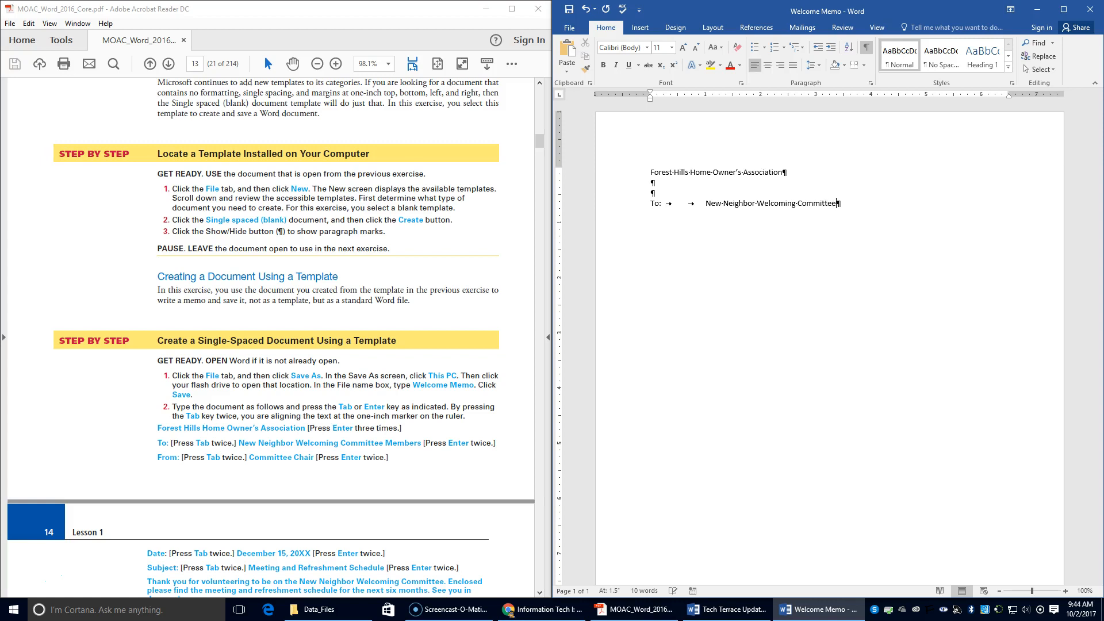
{"action": "type", "text": " Members  F"}
{"action": "type", "text": "rom"}
{"action": "type", "text": ":"}
{"action": "key", "text": "Tab"}
{"action": "type", "text": "Committee "}
{"action": "type", "text": " Chair"}
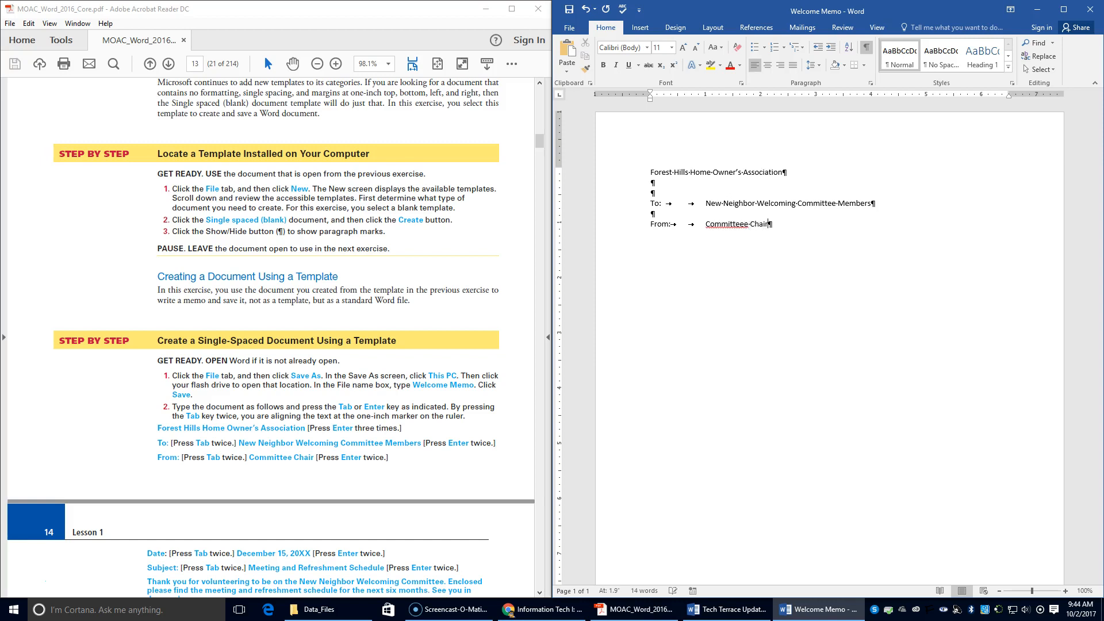
{"action": "left_click", "coordinate": [747, 223]}
{"action": "key", "text": "Delete"}
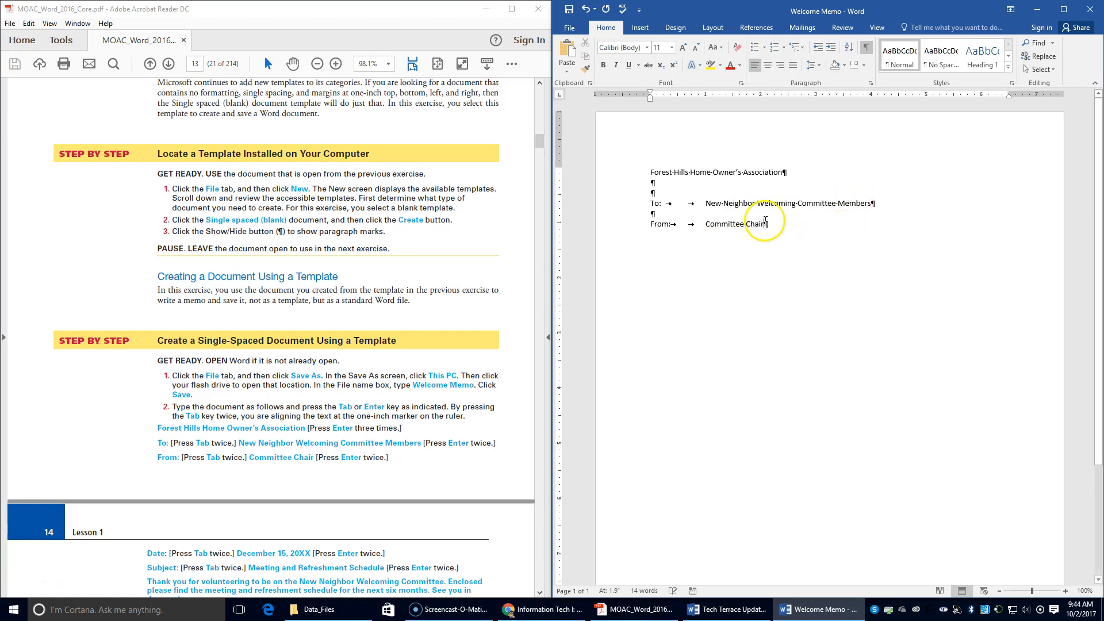
{"action": "key", "text": "Return"}
{"action": "key", "text": "Return"}
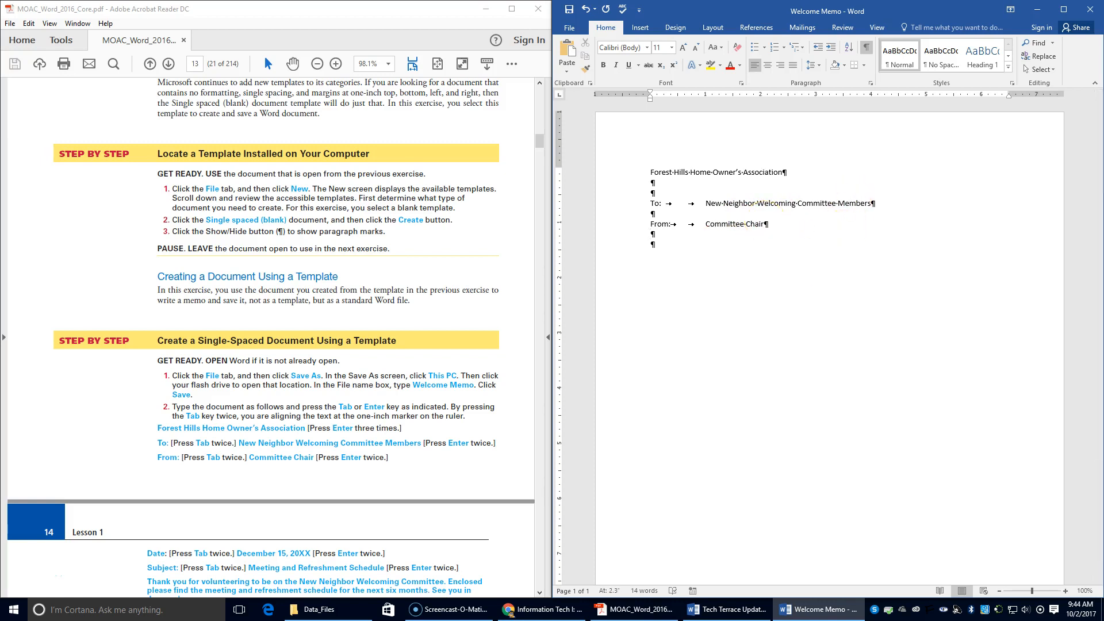
Add a tab-aligned 'Date: December 15, 2017' line to the memo.
{"action": "type", "text": "Date:"}
{"action": "key", "text": "Tab"}
{"action": "key", "text": "Tab"}
{"action": "type", "text": "December 15, 2017"}
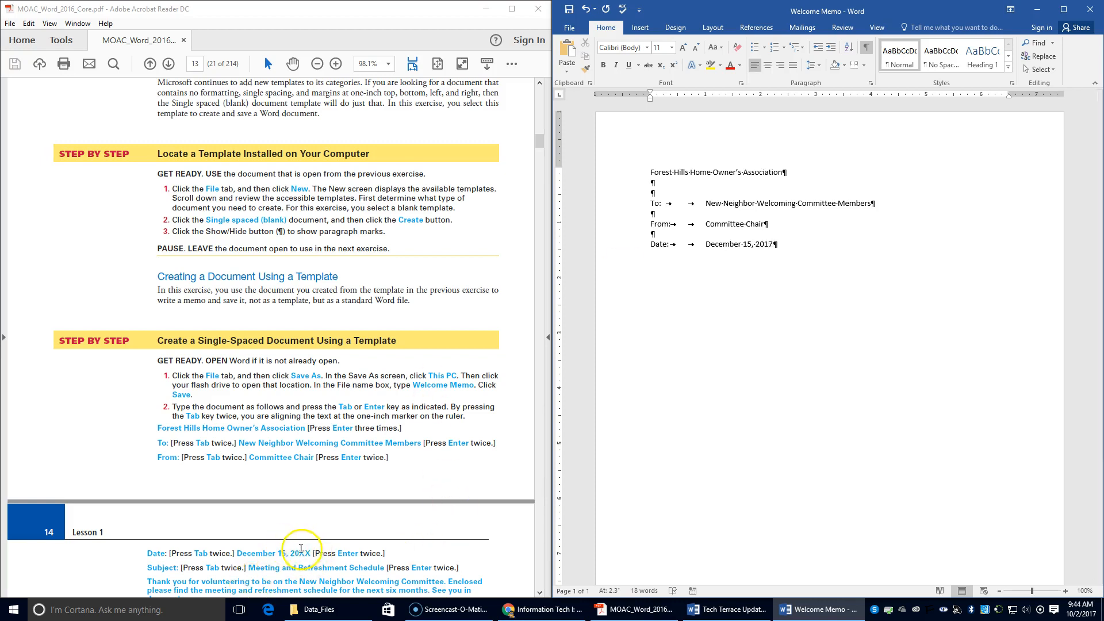
{"action": "key", "text": "Return"}
Add a tab-aligned 'Subject: Meeting and Refreshment Schedule' line.
{"action": "type", "text": "Subject:"}
{"action": "key", "text": "Tab"}
{"action": "key", "text": "Tab"}
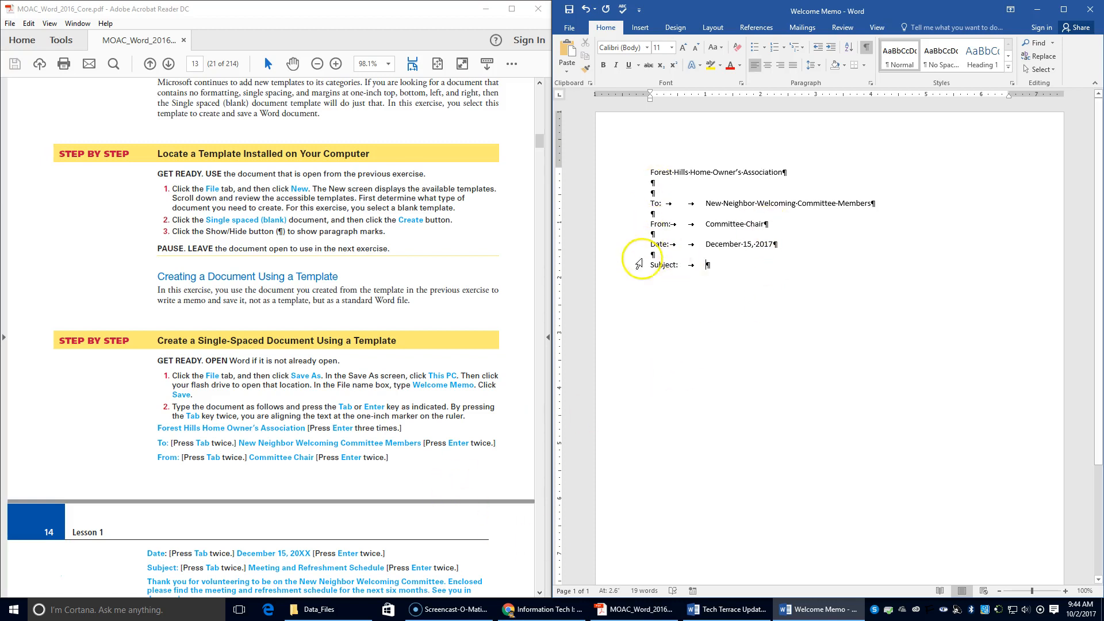
{"action": "scroll", "coordinate": [640, 264], "scroll_direction": "down", "scroll_amount": 2}
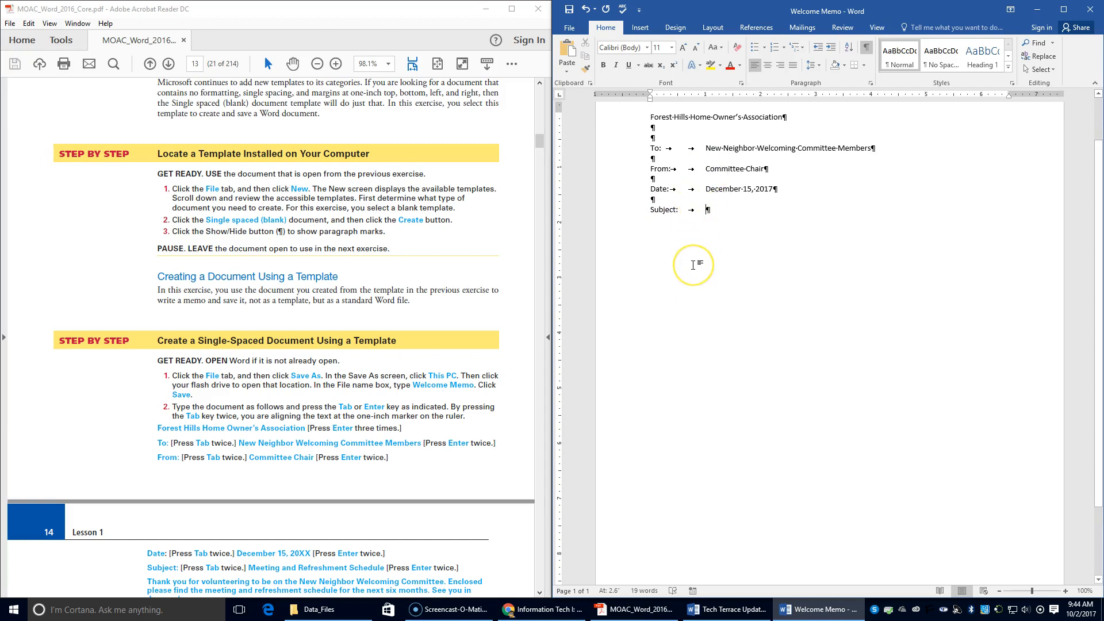
{"action": "scroll", "coordinate": [692, 265], "scroll_direction": "up", "scroll_amount": 2}
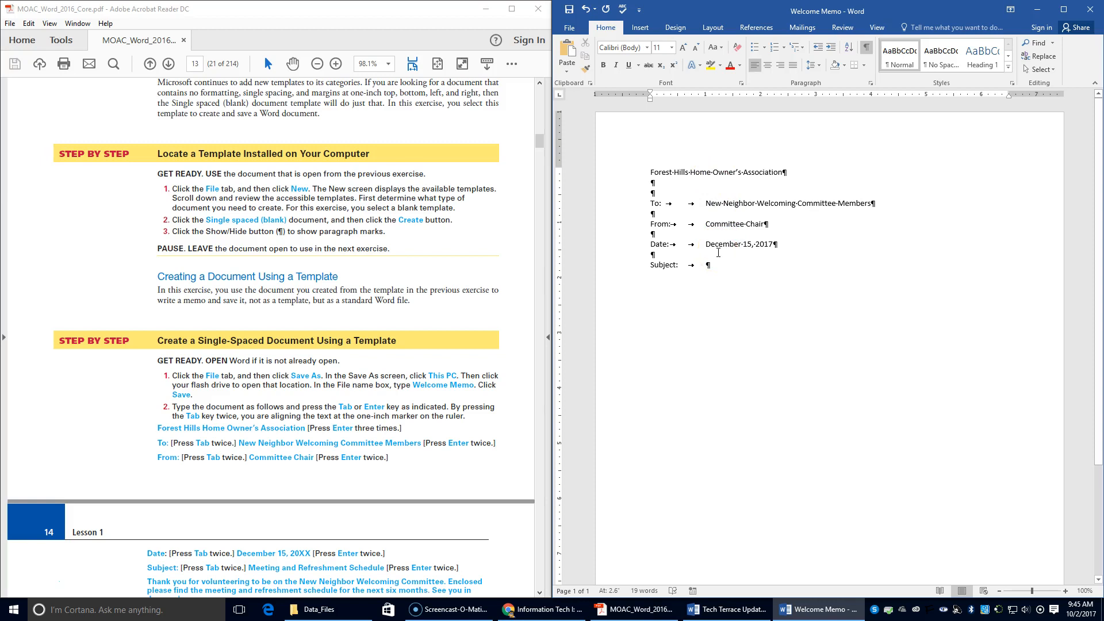
{"action": "type", "text": "Meet"}
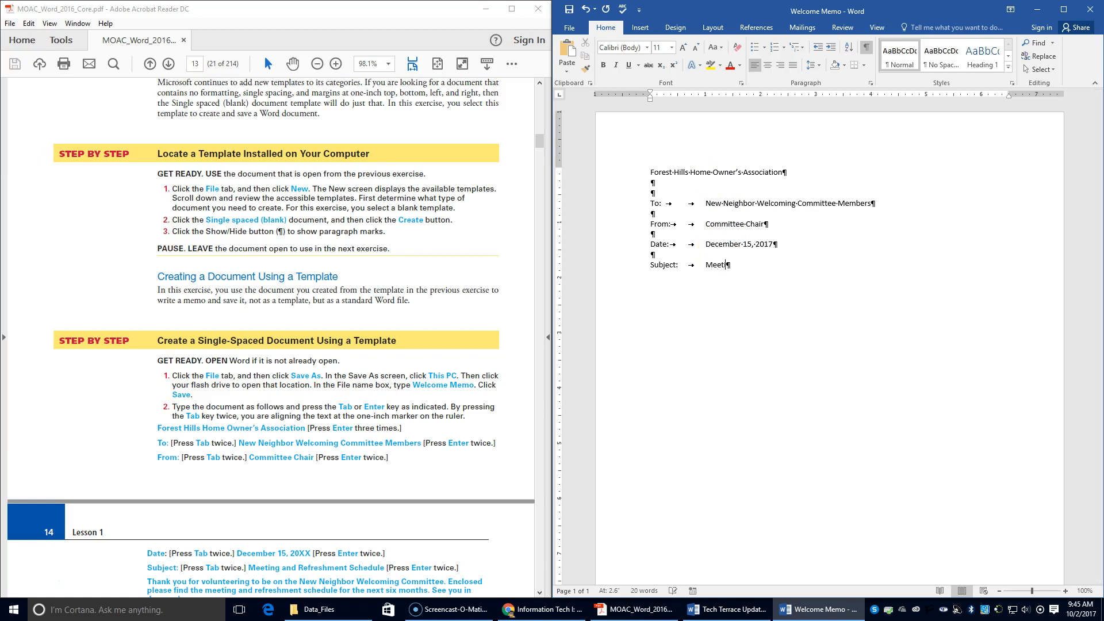
{"action": "type", "text": "ing and Re"}
{"action": "type", "text": "freshment"}
{"action": "type", "text": " Sch"}
{"action": "type", "text": "eud"}
{"action": "key", "text": "BackSpace"}
{"action": "key", "text": "BackSpace"}
{"action": "type", "text": "dule"}
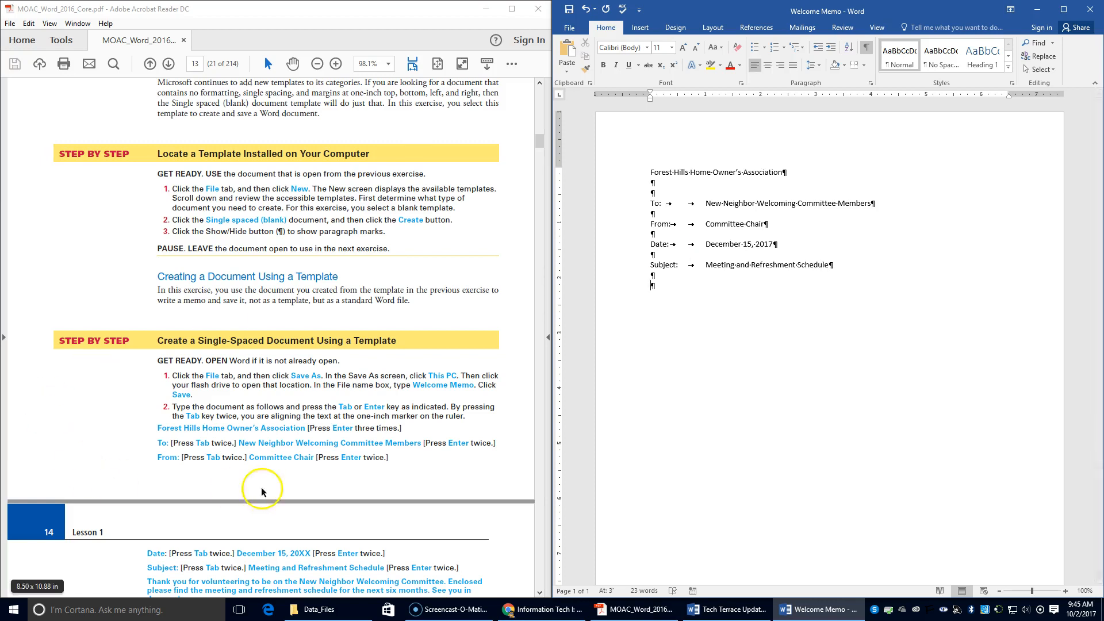
{"action": "scroll", "coordinate": [264, 486], "scroll_direction": "down", "scroll_amount": 4}
Type the memo body thanking committee volunteers, closing with 'See you in January!'.
{"action": "type", "text": "Thank"}
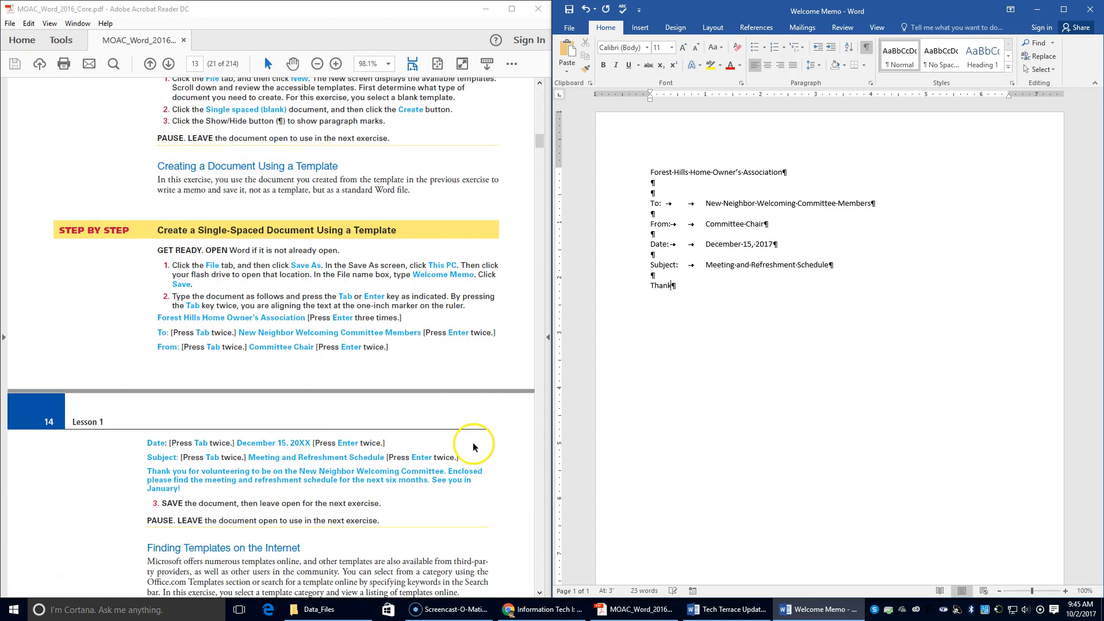
{"action": "type", "text": " you for volunteering to be on the New"}
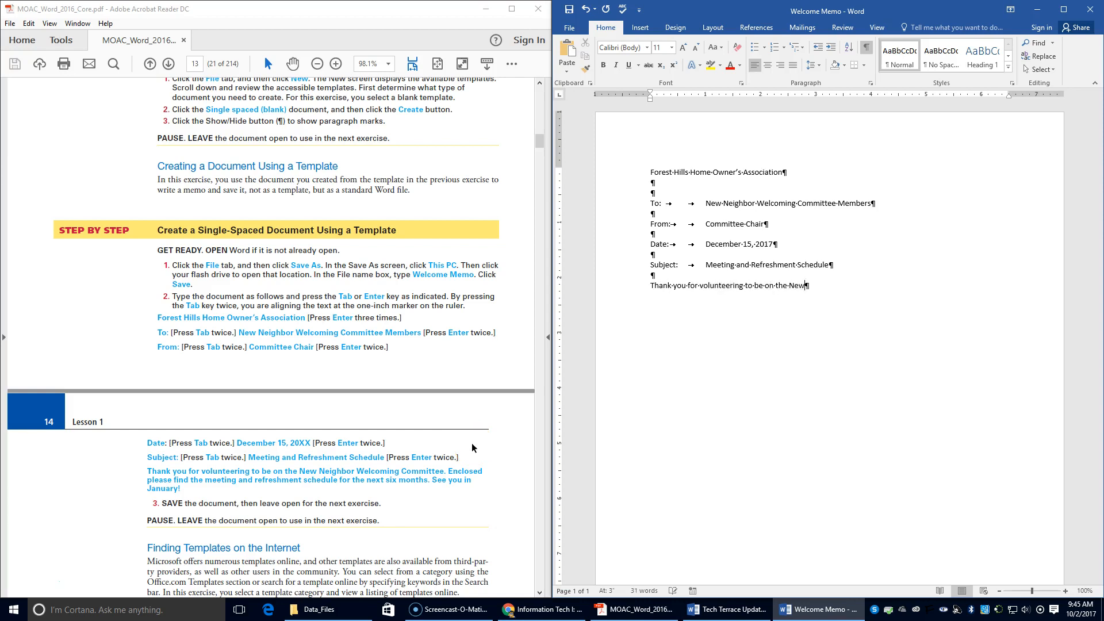
{"action": "type", "text": " Neighbor Welcoming Committee.  Enclosed please fin"}
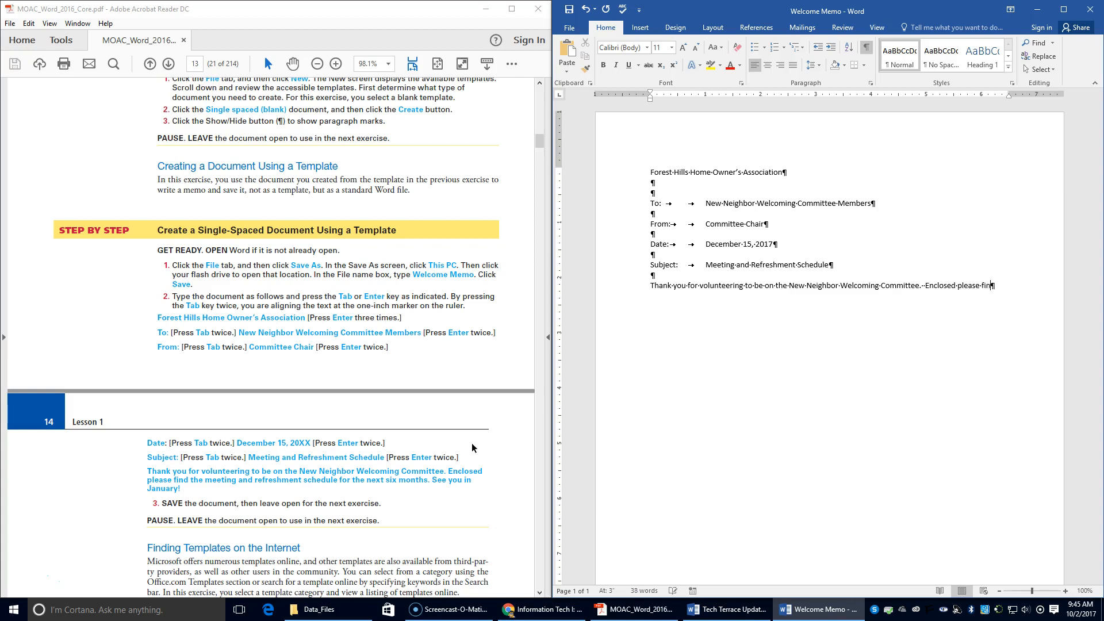
{"action": "type", "text": "g"}
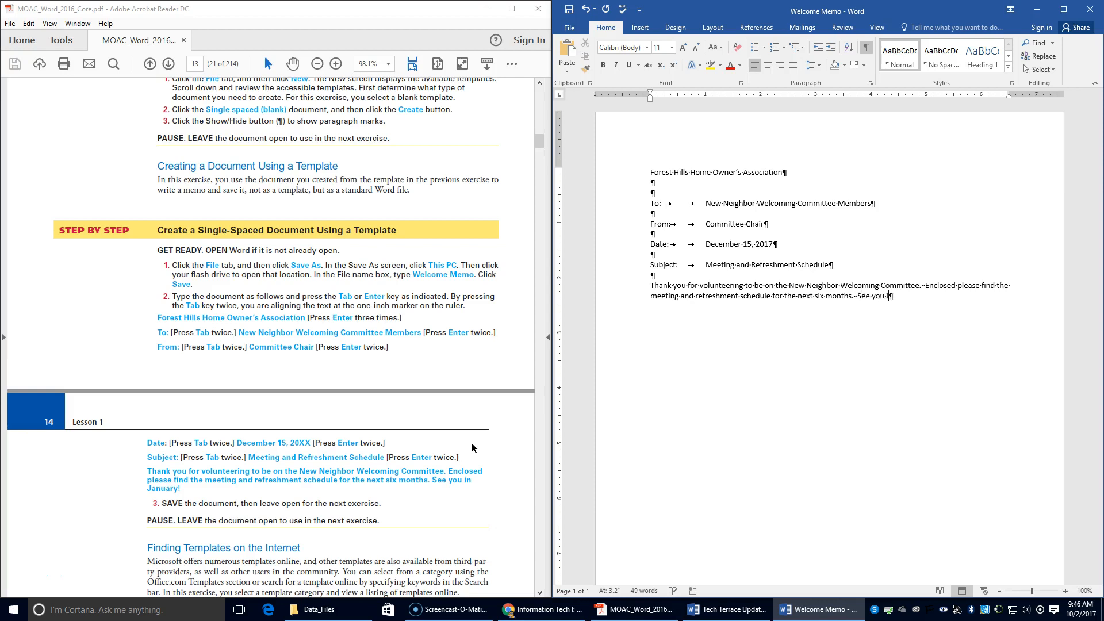
{"action": "type", "text": "u in January!"}
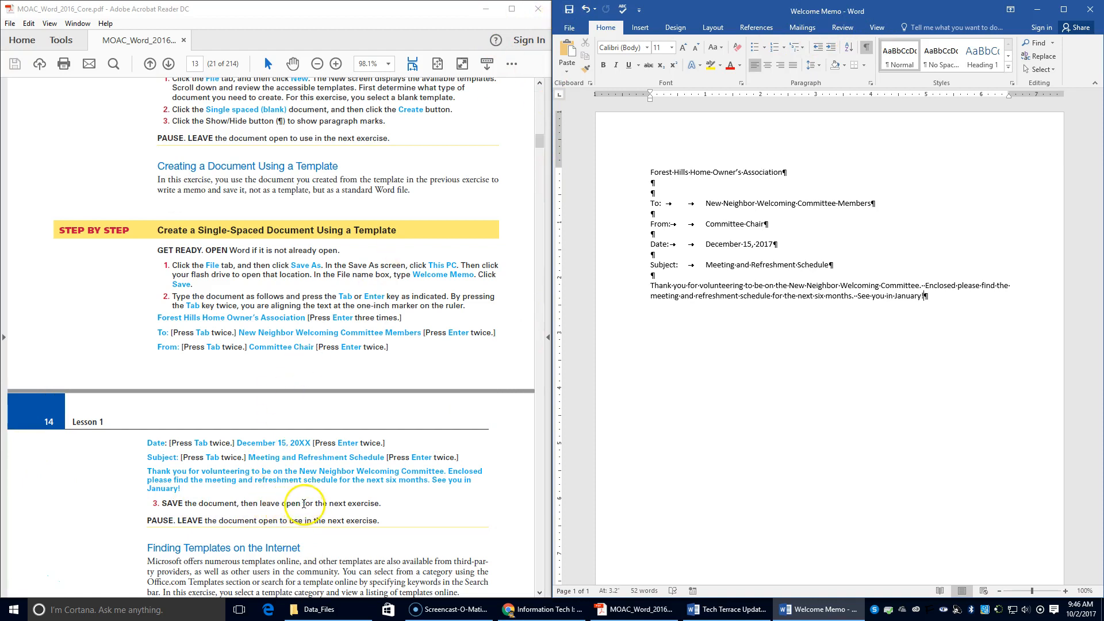
{"action": "scroll", "coordinate": [342, 510], "scroll_direction": "down", "scroll_amount": 1}
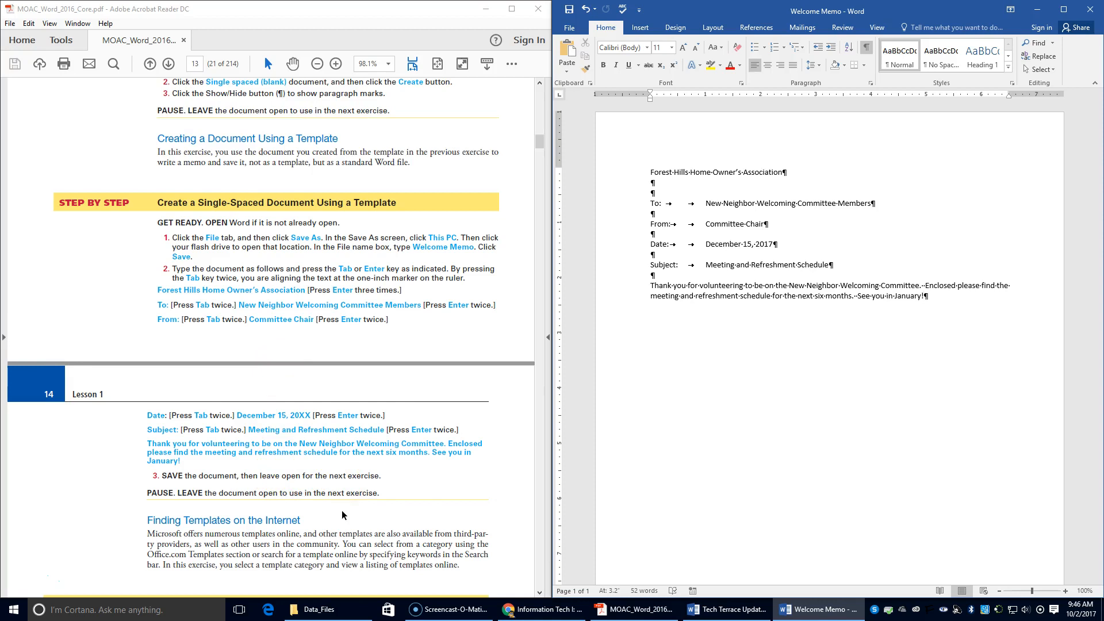
{"action": "scroll", "coordinate": [340, 516], "scroll_direction": "down", "scroll_amount": 8}
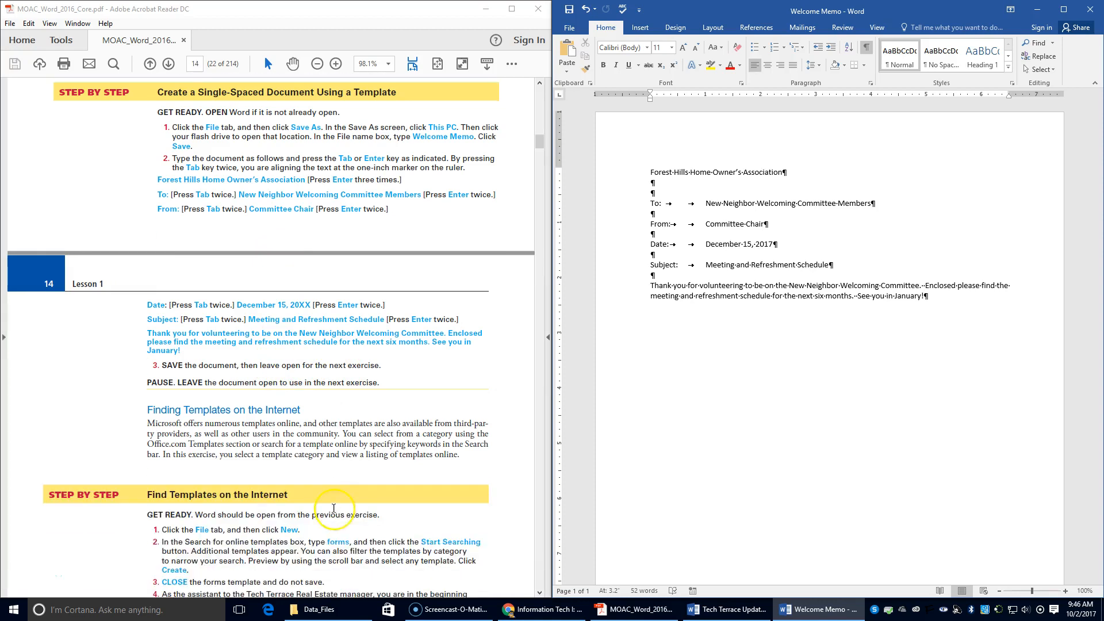
{"action": "scroll", "coordinate": [335, 509], "scroll_direction": "down", "scroll_amount": 1}
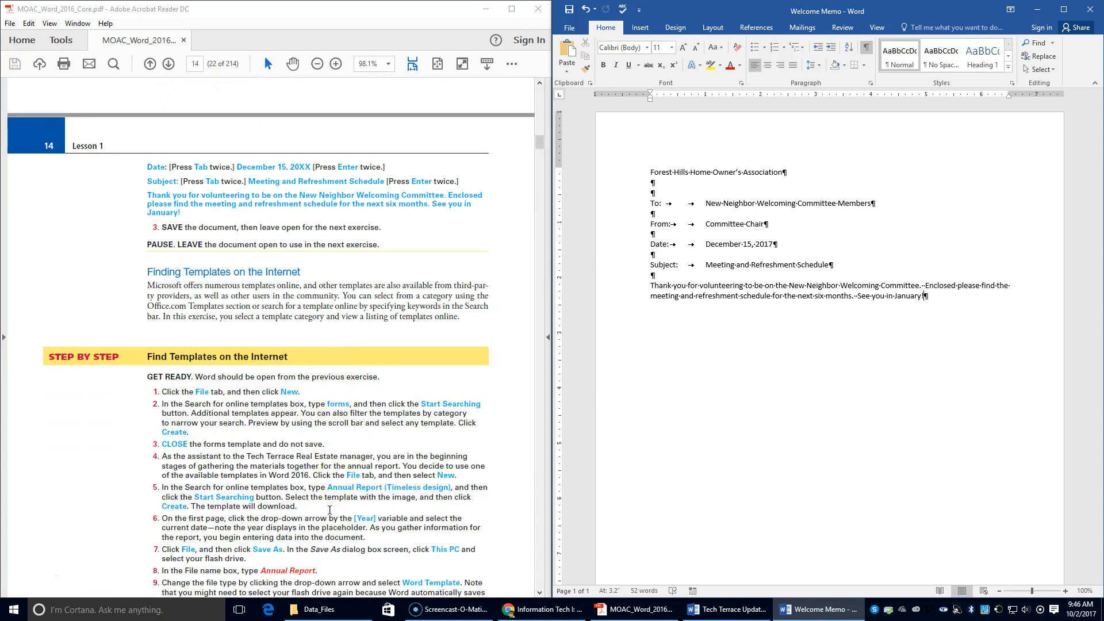
Search the online templates for 'forms' and browse the matching results.
{"action": "left_click", "coordinate": [568, 31]}
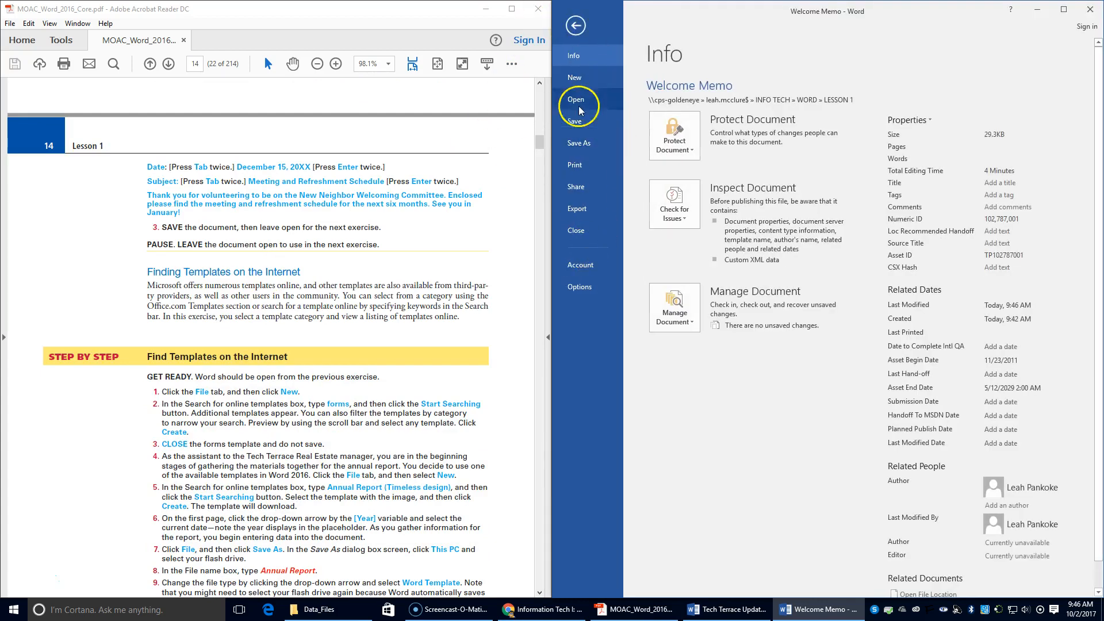
{"action": "left_click", "coordinate": [577, 82]}
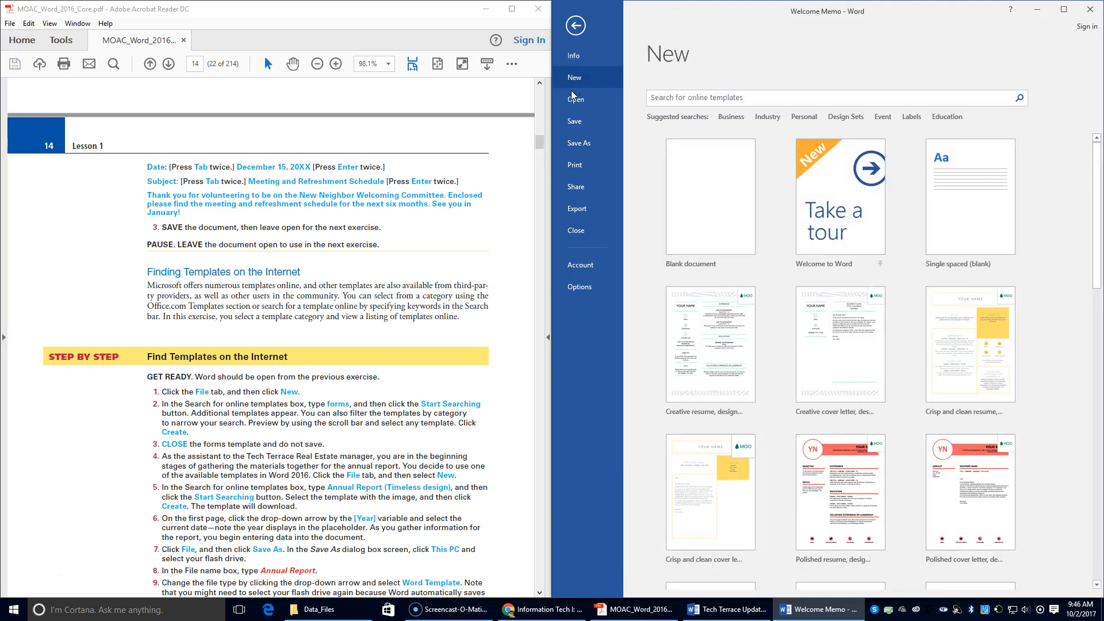
{"action": "left_click", "coordinate": [715, 96]}
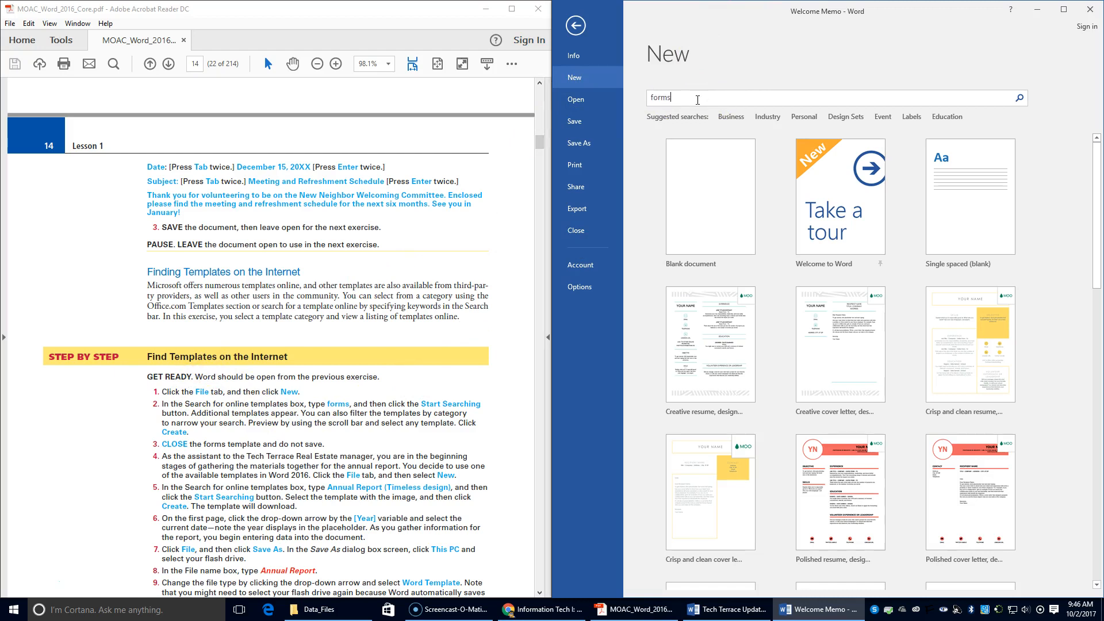
{"action": "key", "text": "Return"}
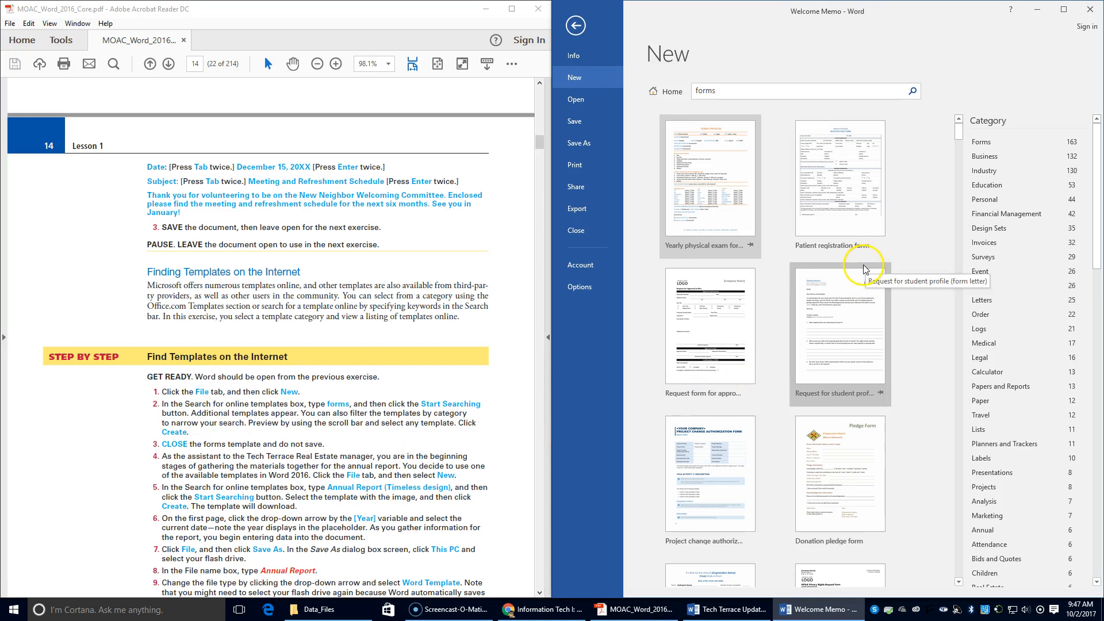
{"action": "scroll", "coordinate": [830, 288], "scroll_direction": "down", "scroll_amount": 2}
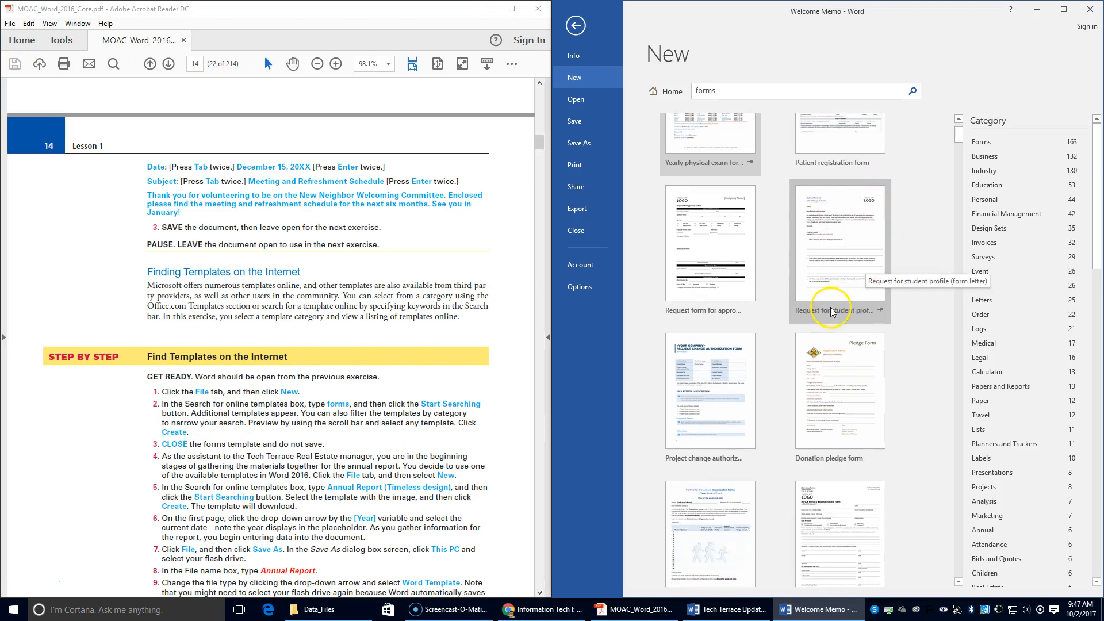
{"action": "scroll", "coordinate": [828, 305], "scroll_direction": "down", "scroll_amount": 2}
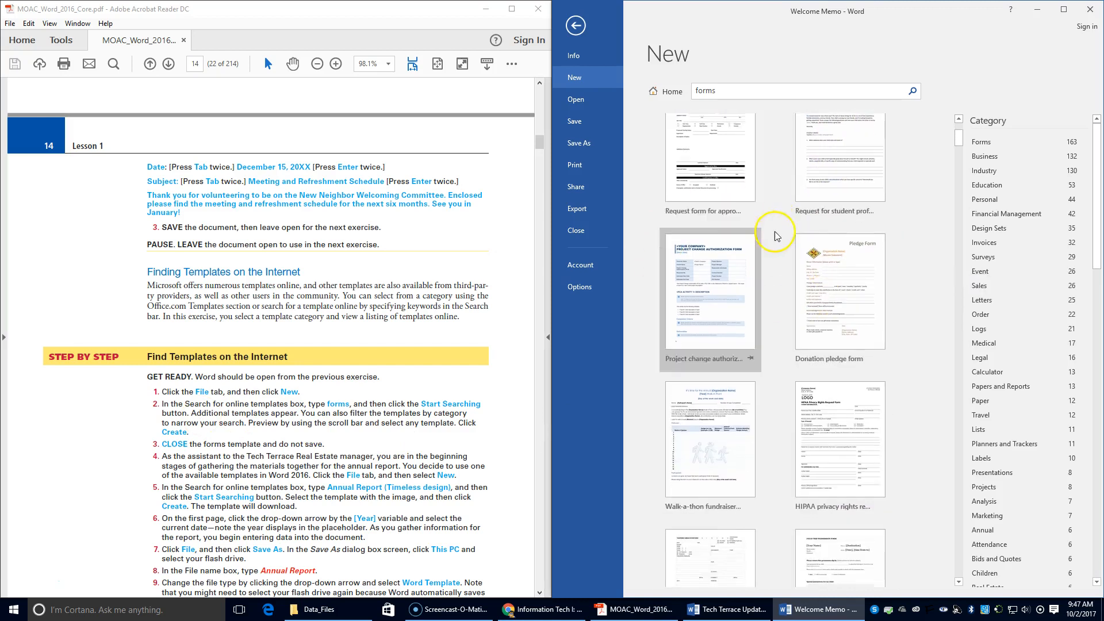
{"action": "scroll", "coordinate": [774, 242], "scroll_direction": "down", "scroll_amount": 5}
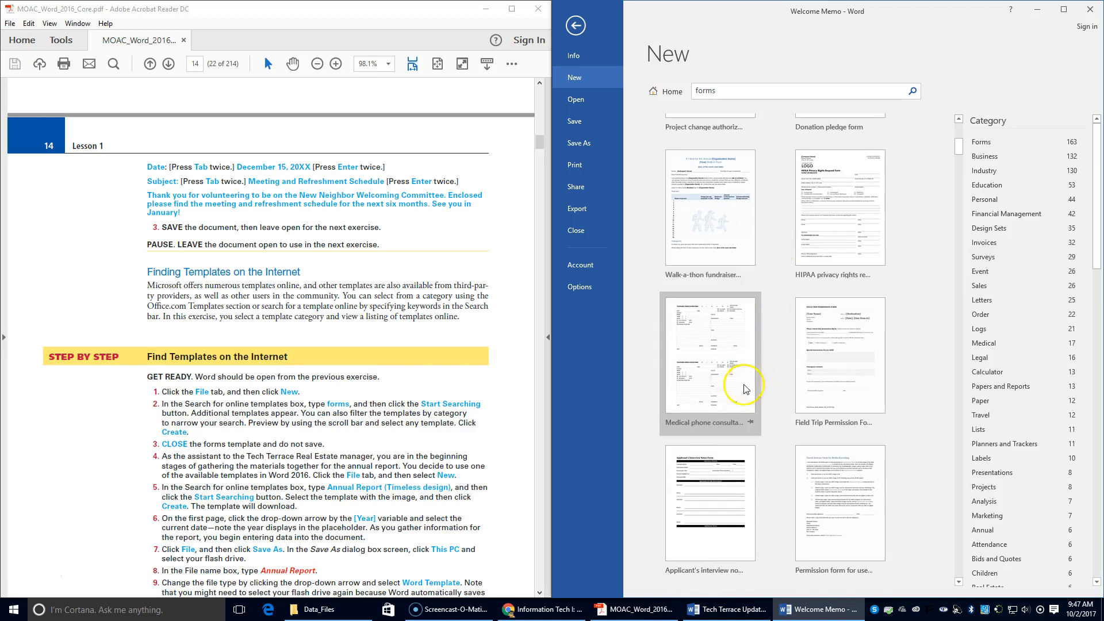
{"action": "scroll", "coordinate": [828, 354], "scroll_direction": "up", "scroll_amount": 3}
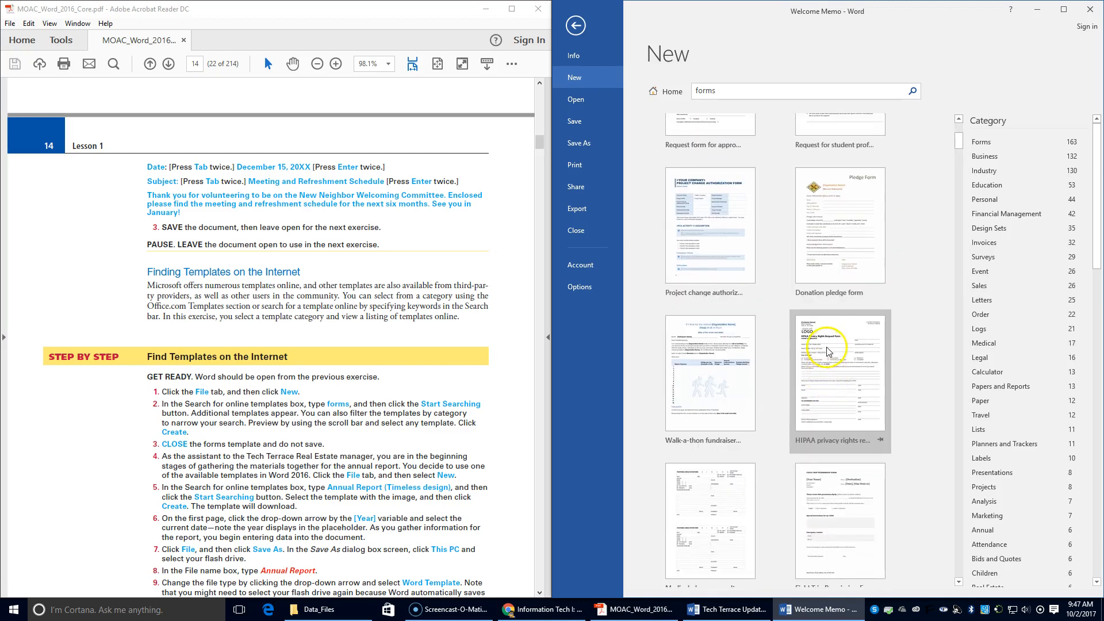
{"action": "scroll", "coordinate": [828, 352], "scroll_direction": "up", "scroll_amount": 1}
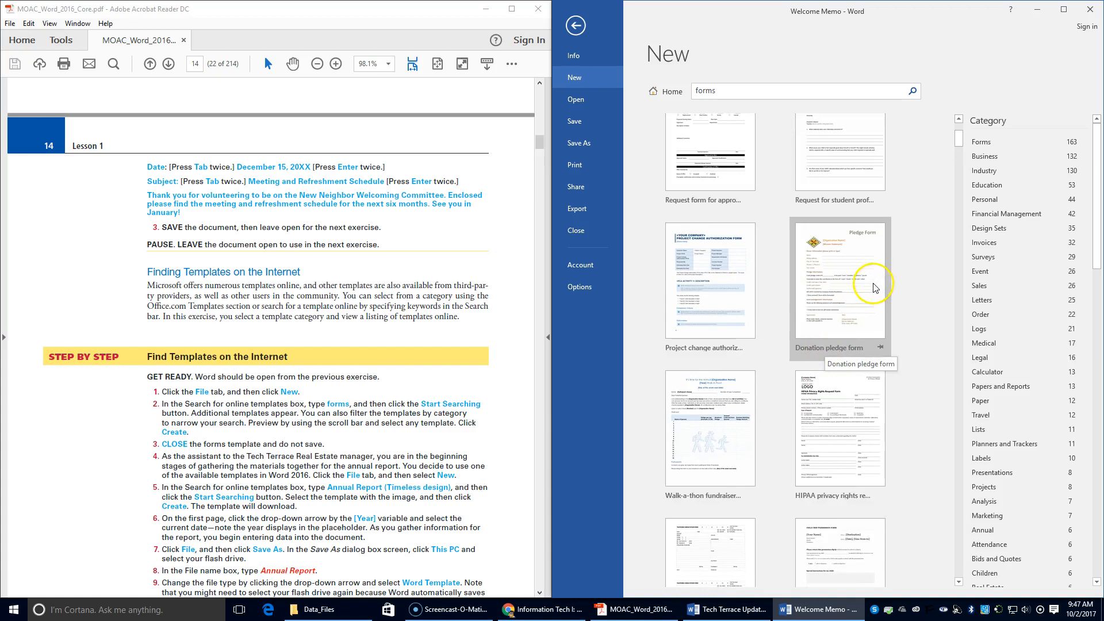
{"action": "scroll", "coordinate": [837, 277], "scroll_direction": "up", "scroll_amount": 1}
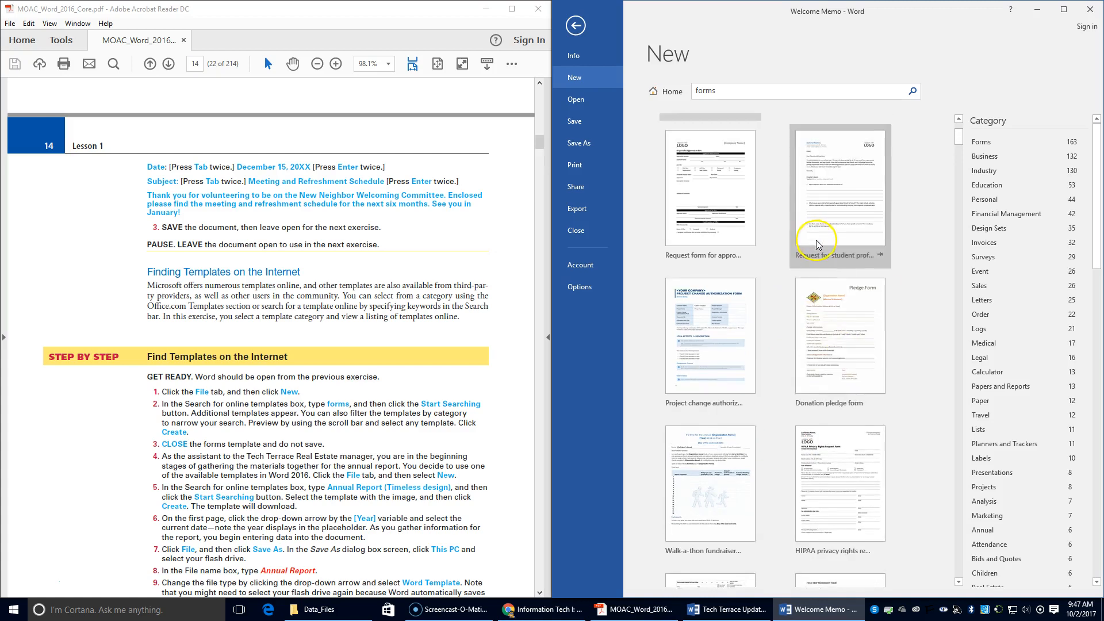
Create a document from the Request for student profile template, snap it right, then discard it unsaved.
{"action": "left_click", "coordinate": [828, 195]}
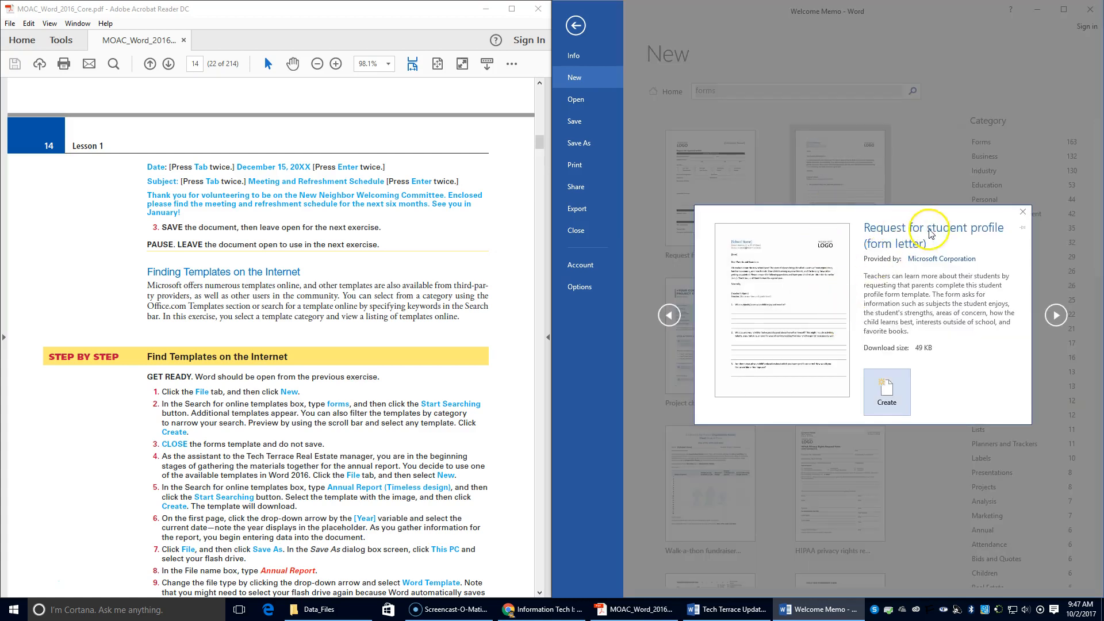
{"action": "left_click", "coordinate": [891, 398]}
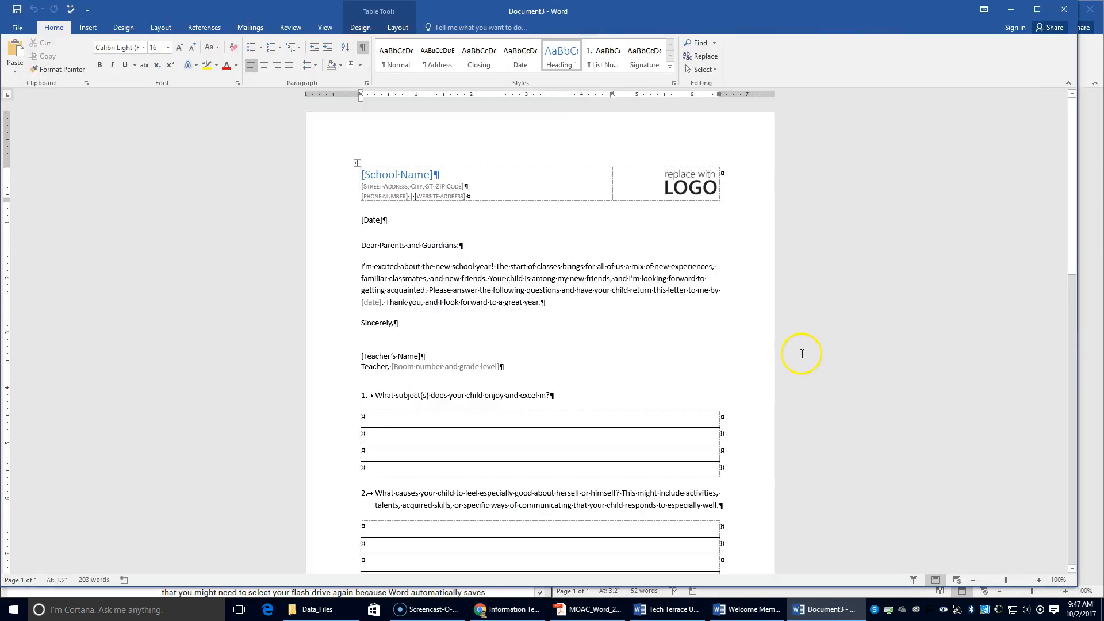
{"action": "double_click", "coordinate": [437, 7]}
{"action": "left_click_drag", "start_coordinate": [1061, 148], "coordinate": [1102, 148]}
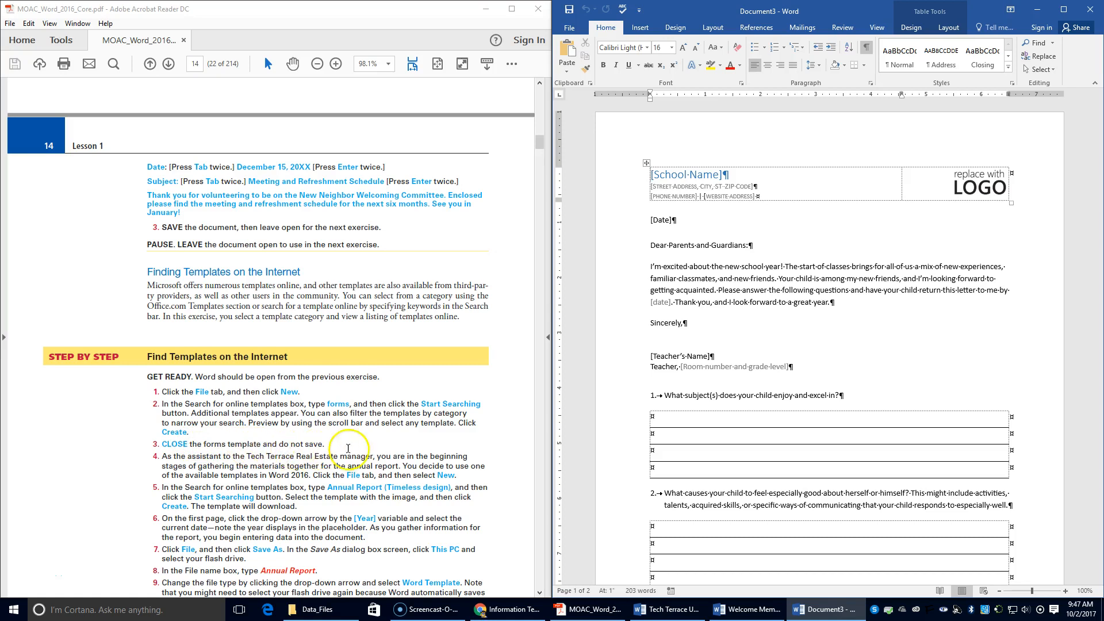
{"action": "left_click", "coordinate": [1091, 10]}
{"action": "left_click", "coordinate": [564, 318]}
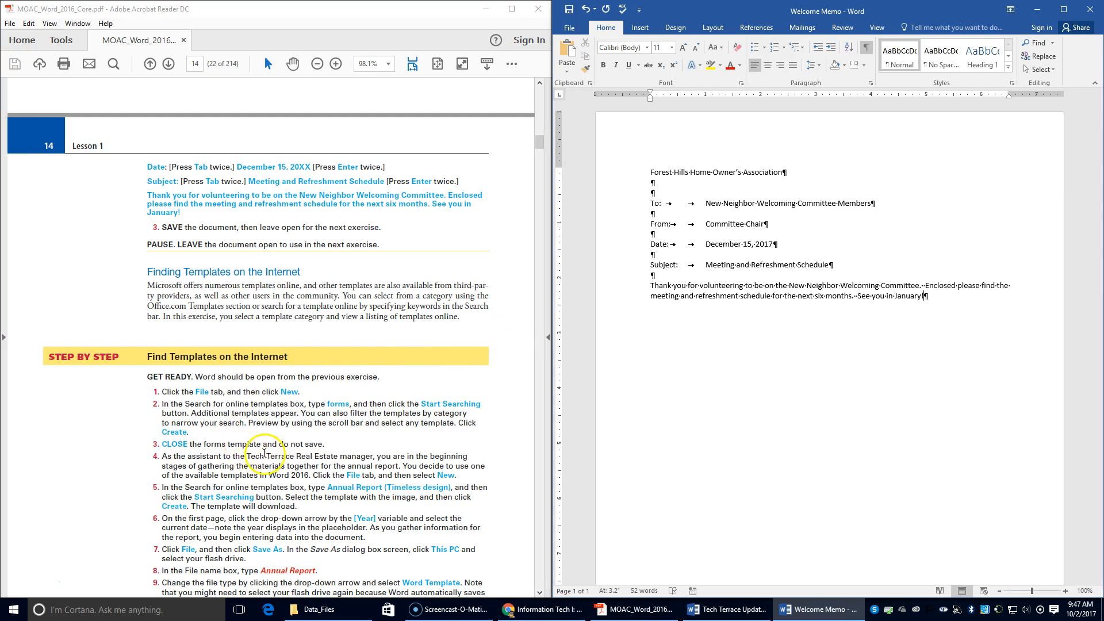
Search the online templates on the File > New page for 'annual report'.
{"action": "scroll", "coordinate": [268, 455], "scroll_direction": "down", "scroll_amount": 1}
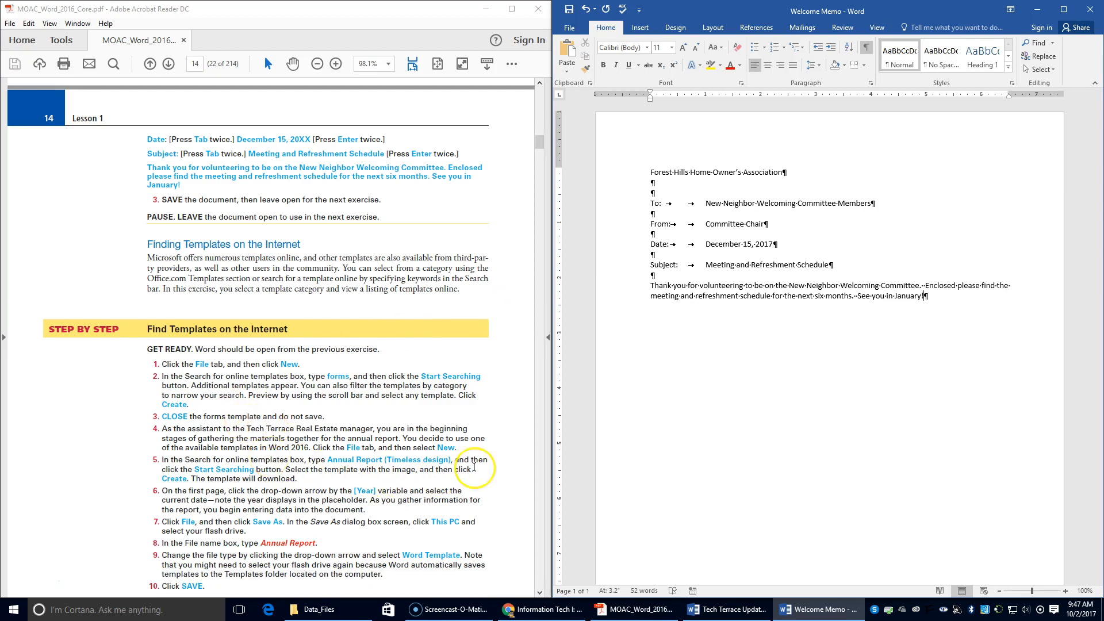
{"action": "left_click", "coordinate": [571, 26]}
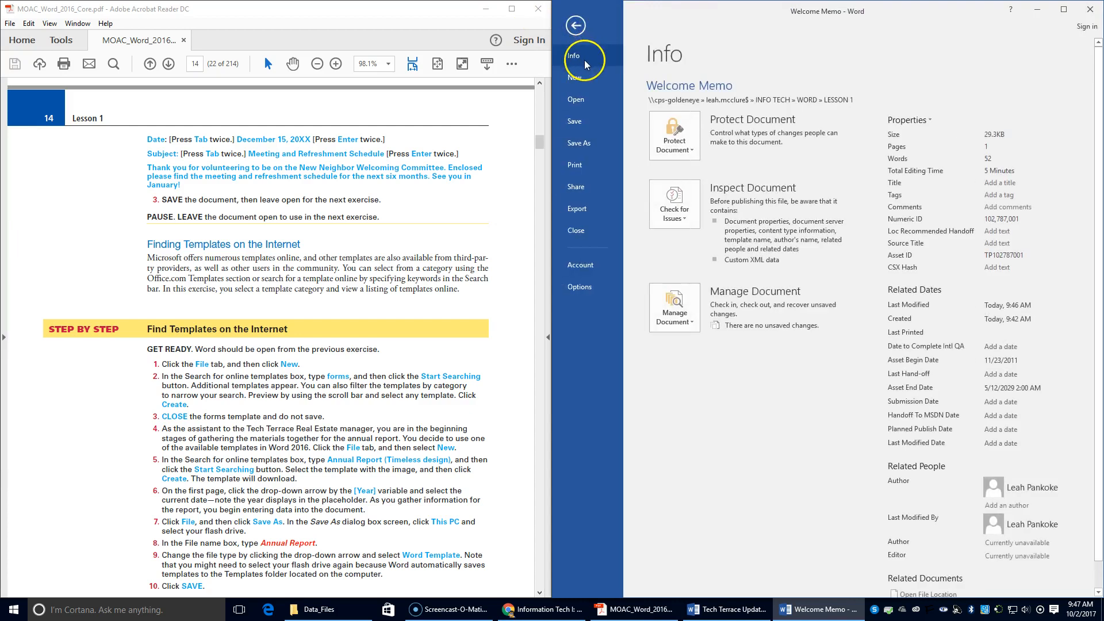
{"action": "left_click", "coordinate": [585, 84]}
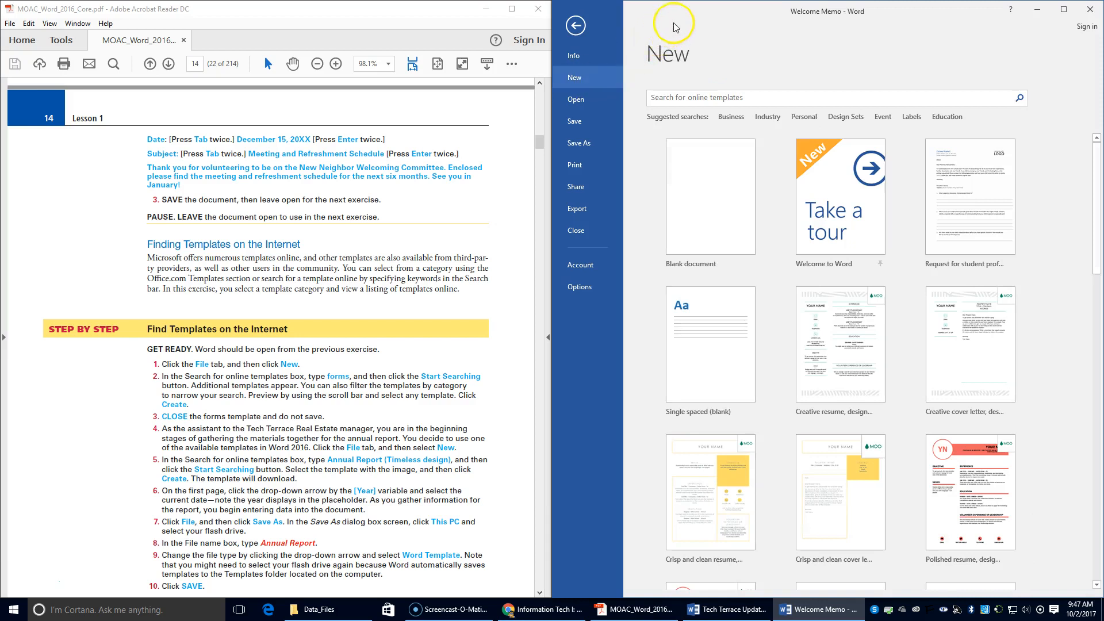
{"action": "left_click", "coordinate": [681, 98]}
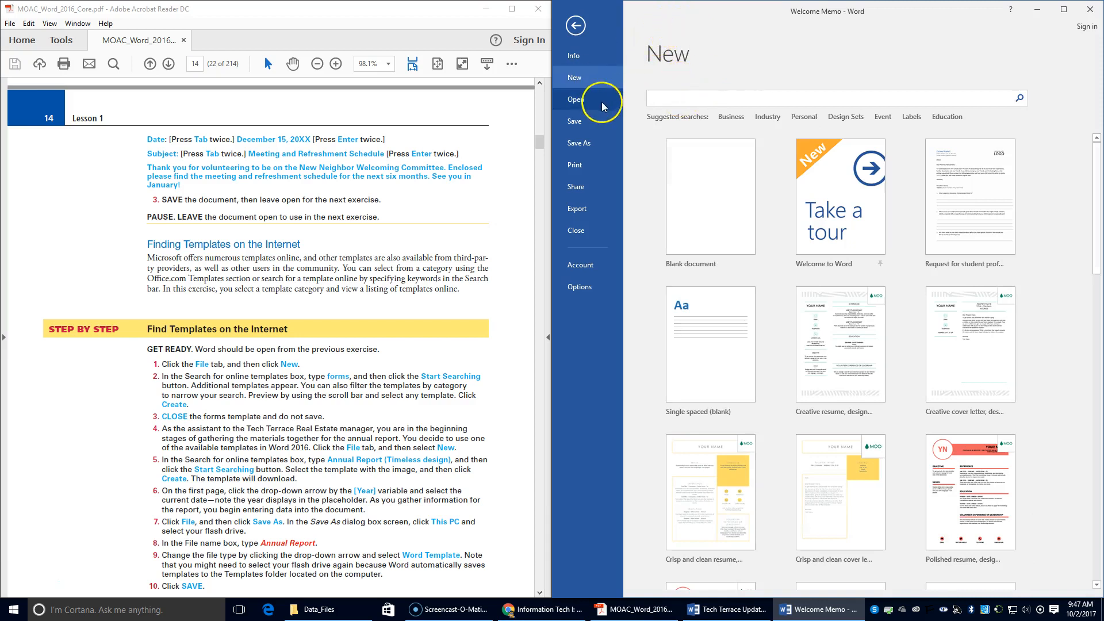
{"action": "type", "text": "annual report"}
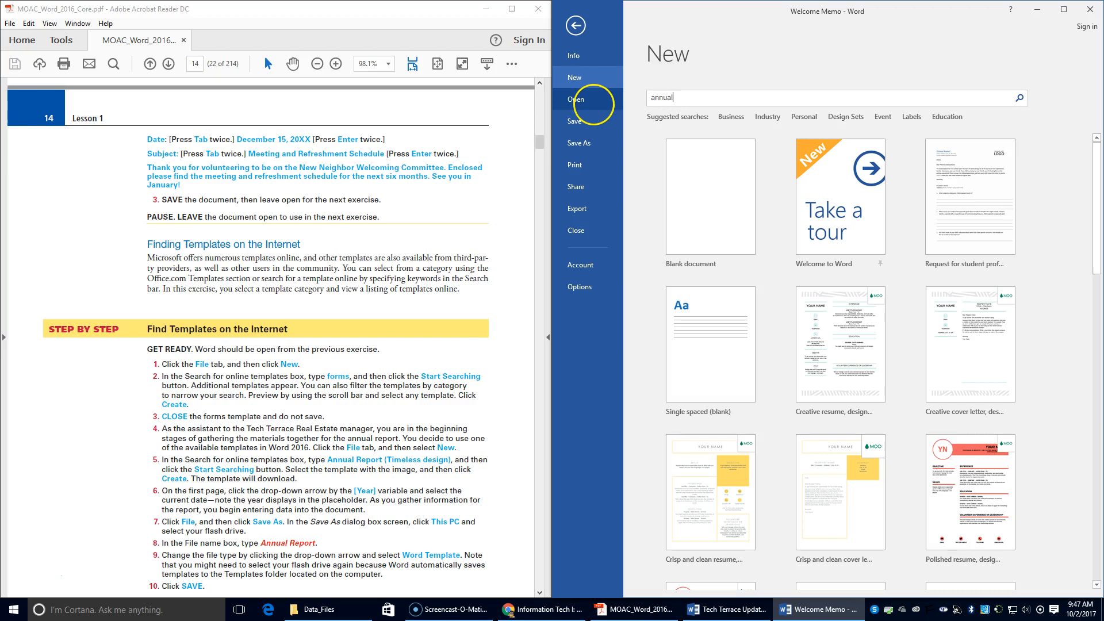
{"action": "key", "text": "Return"}
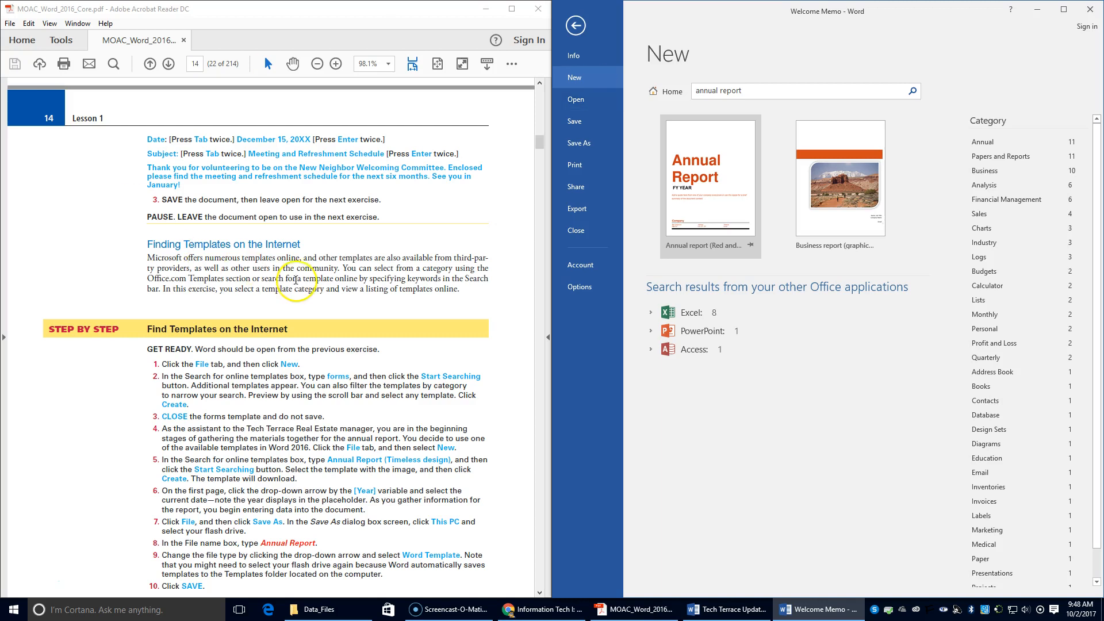
Try adding 'timeless design' to the search, revert to 'annual report', and preview the Red and Black Annual report.
{"action": "left_click", "coordinate": [753, 93]}
{"action": "left_click", "coordinate": [752, 93]}
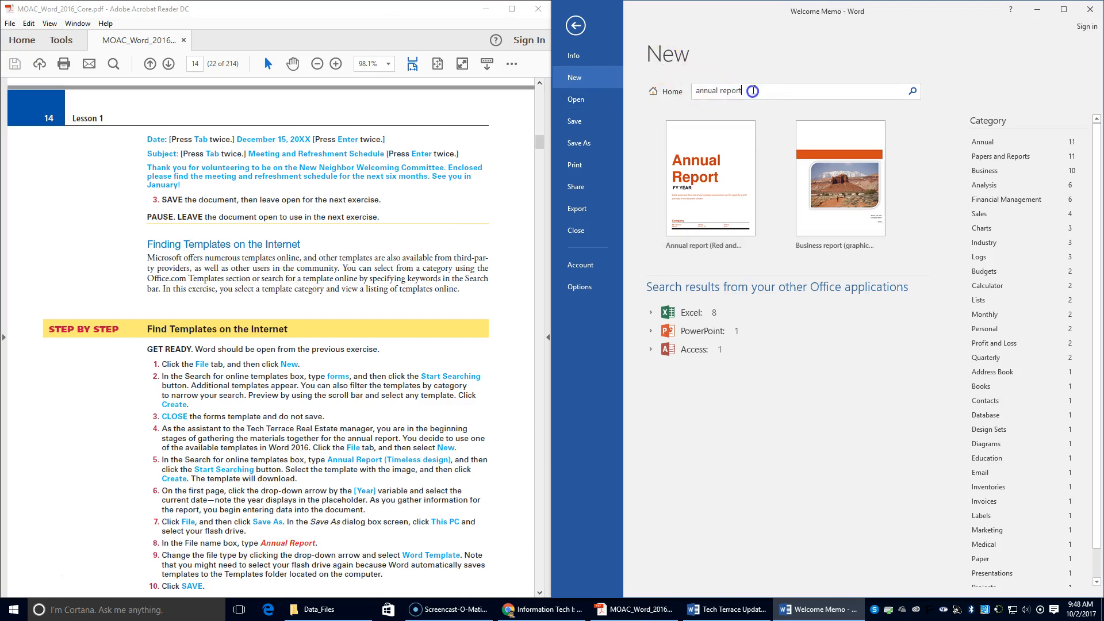
{"action": "type", "text": "timeless design"}
{"action": "key", "text": "Return"}
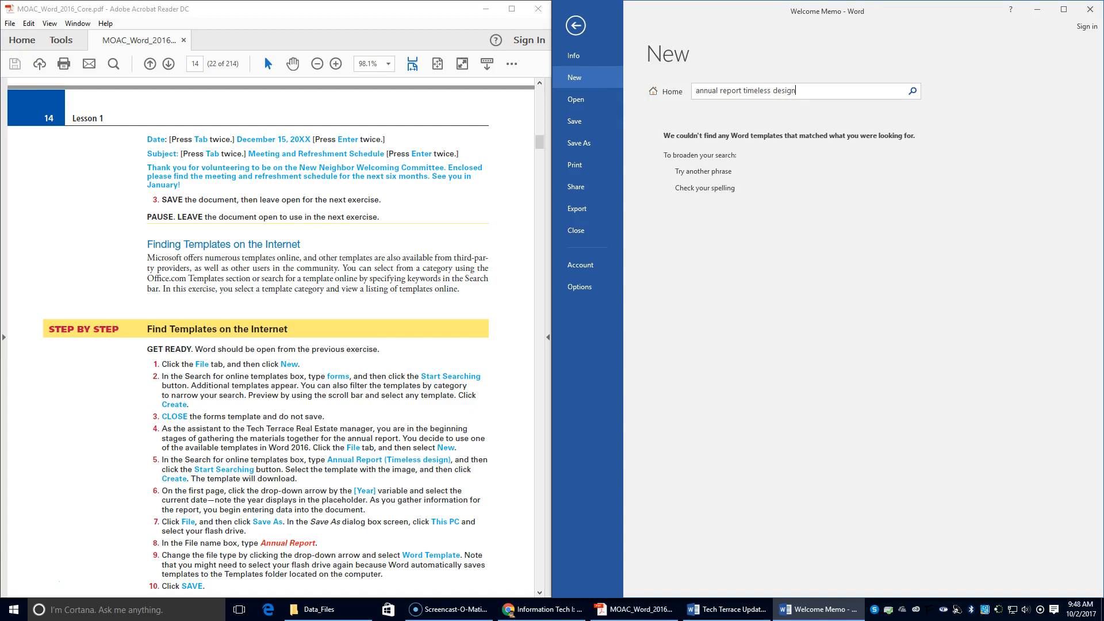
{"action": "left_click", "coordinate": [743, 91]}
{"action": "type", "text": "("}
{"action": "key", "text": "Right"}
{"action": "key", "text": "Right"}
{"action": "key", "text": "Right"}
{"action": "key", "text": "Return"}
{"action": "left_click_drag", "start_coordinate": [744, 91], "coordinate": [882, 81]}
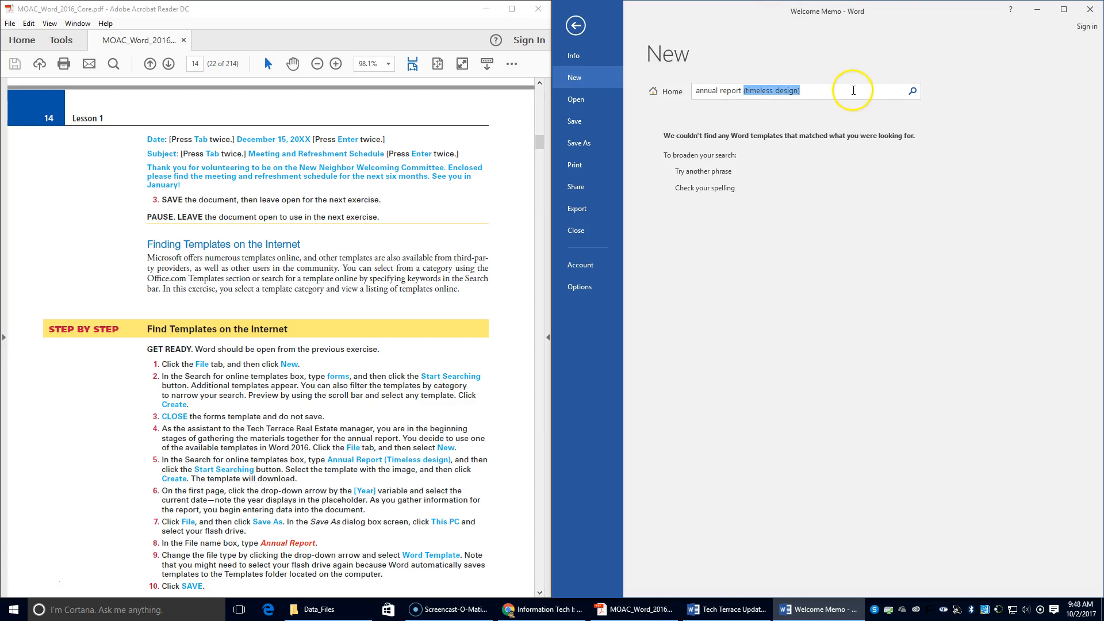
{"action": "key", "text": "BackSpace"}
{"action": "key", "text": "Return"}
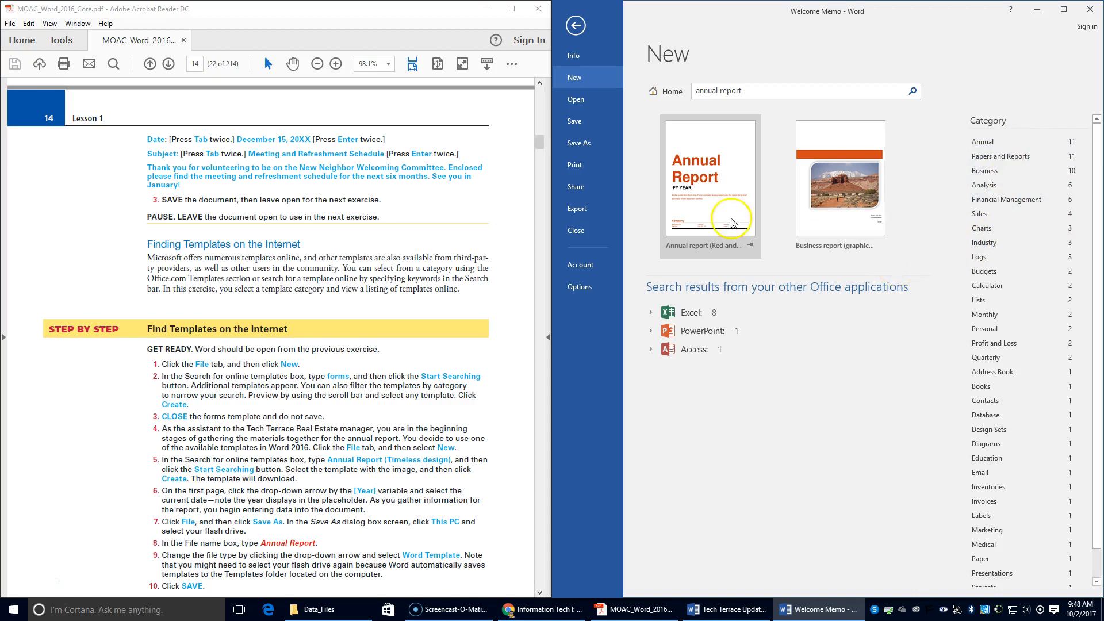
{"action": "left_click", "coordinate": [711, 189]}
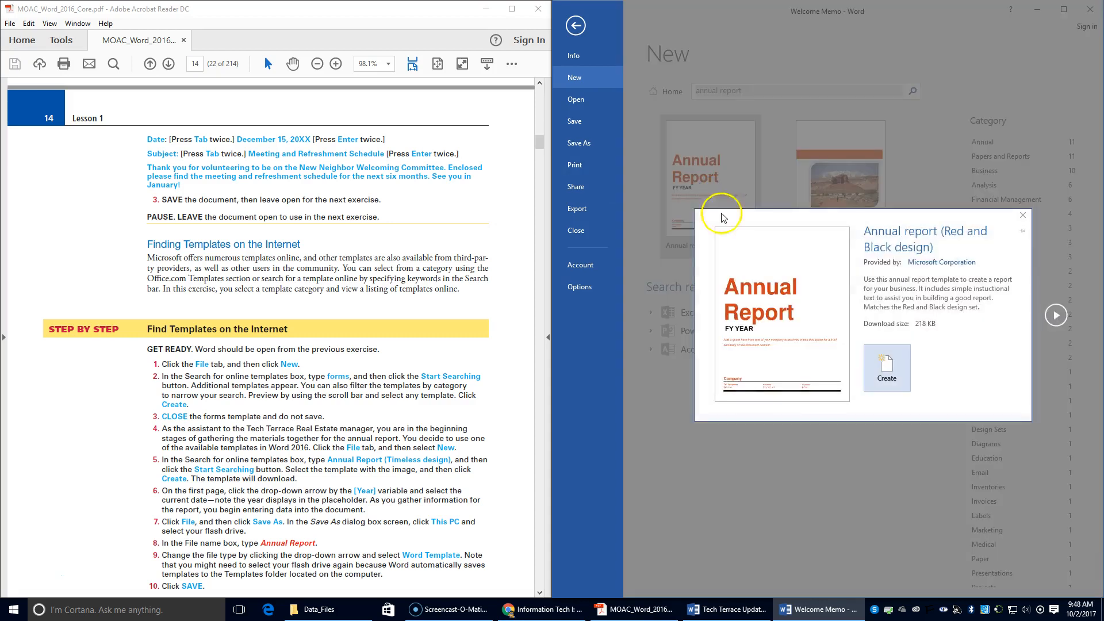
Create Document4 from the Annual report template, dock it right, and replace FY YEAR with 2017.
{"action": "left_click", "coordinate": [901, 369]}
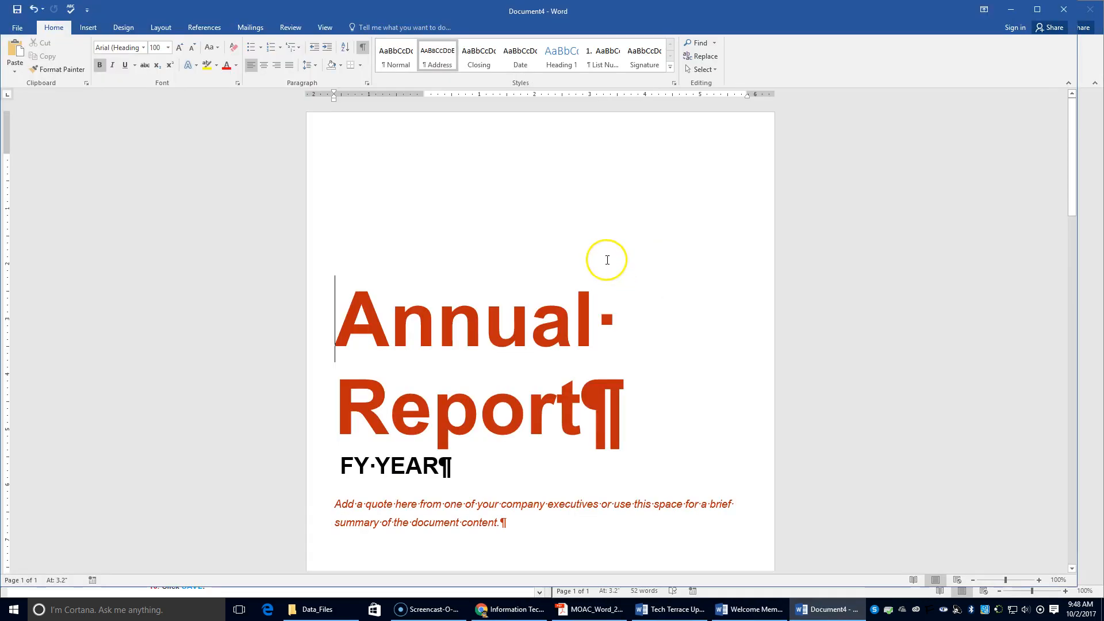
{"action": "left_click_drag", "start_coordinate": [463, 11], "coordinate": [1101, 97]}
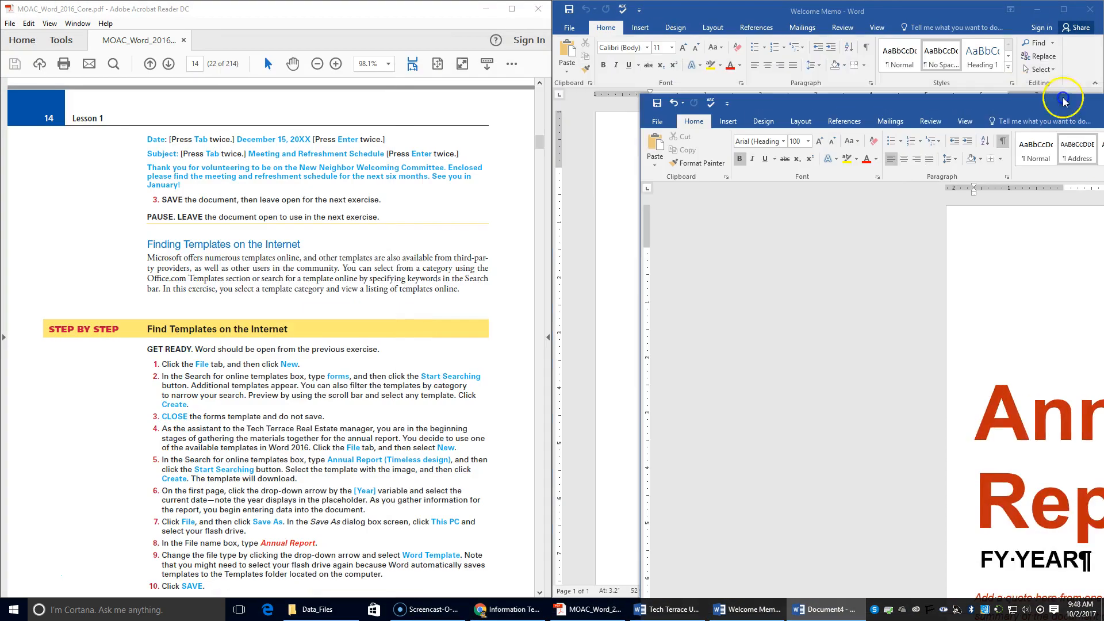
{"action": "scroll", "coordinate": [466, 448], "scroll_direction": "down", "scroll_amount": 1}
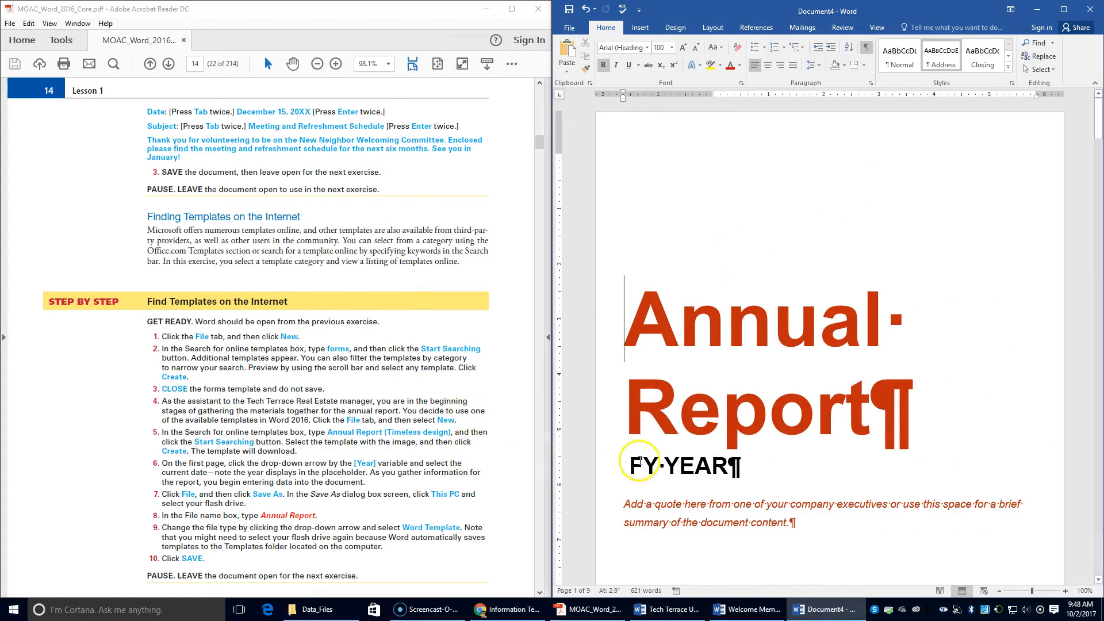
{"action": "left_click_drag", "start_coordinate": [632, 467], "coordinate": [709, 469]}
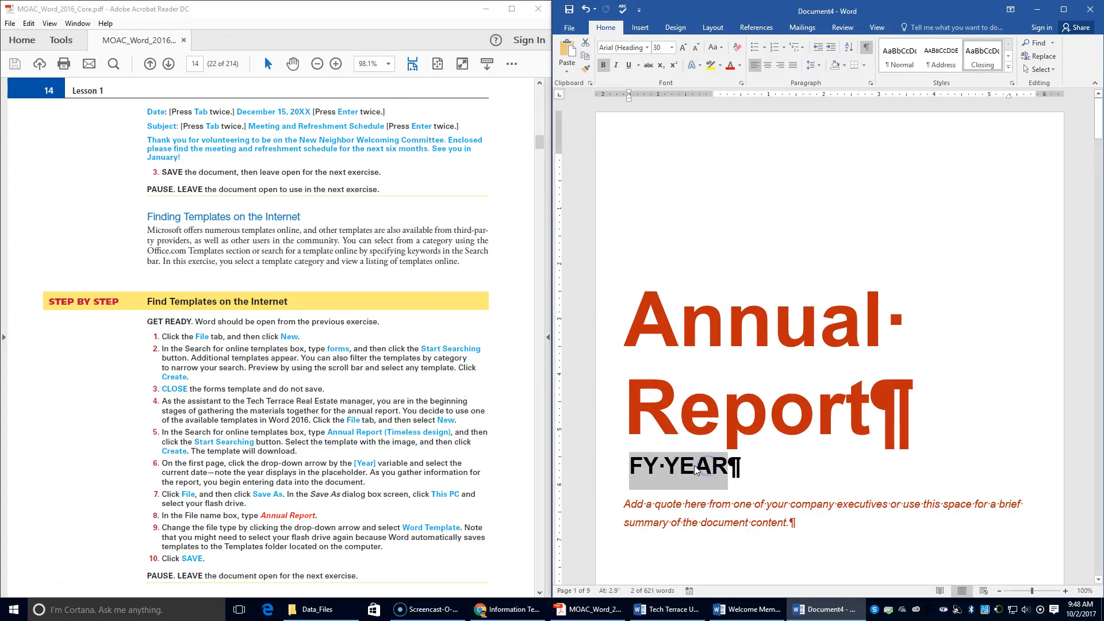
{"action": "scroll", "coordinate": [688, 437], "scroll_direction": "down", "scroll_amount": 2}
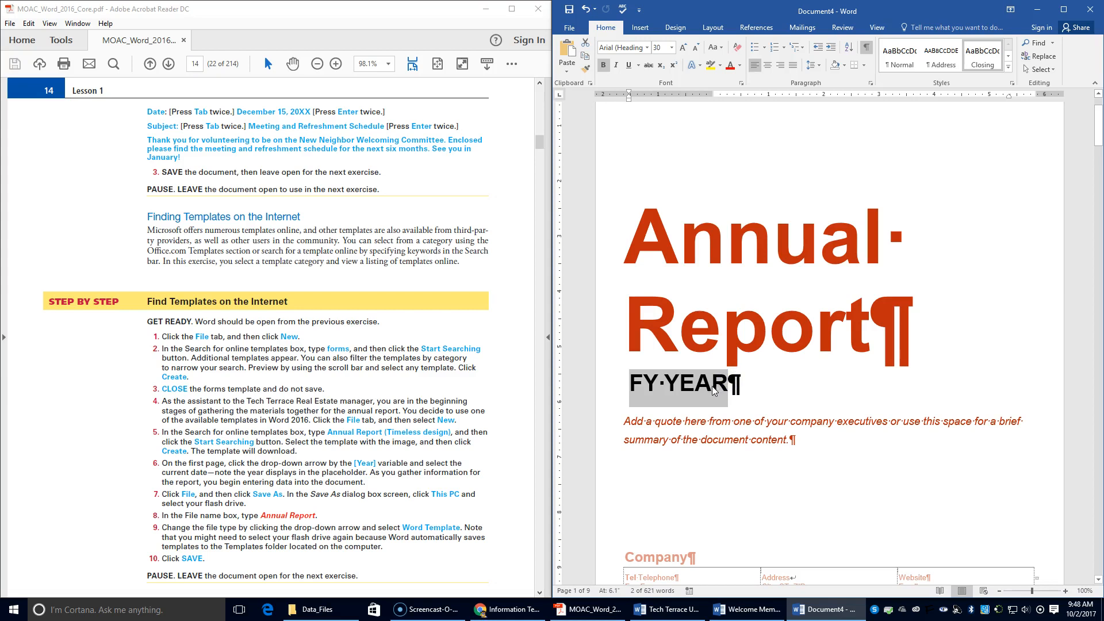
{"action": "type", "text": "2017"}
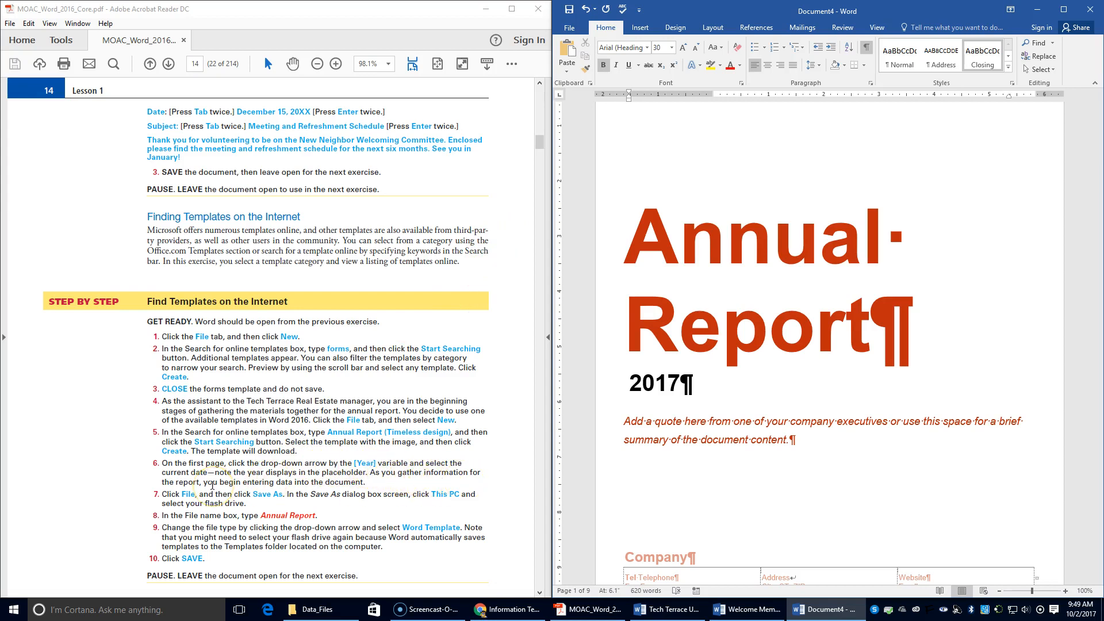
{"action": "scroll", "coordinate": [339, 488], "scroll_direction": "down", "scroll_amount": 1}
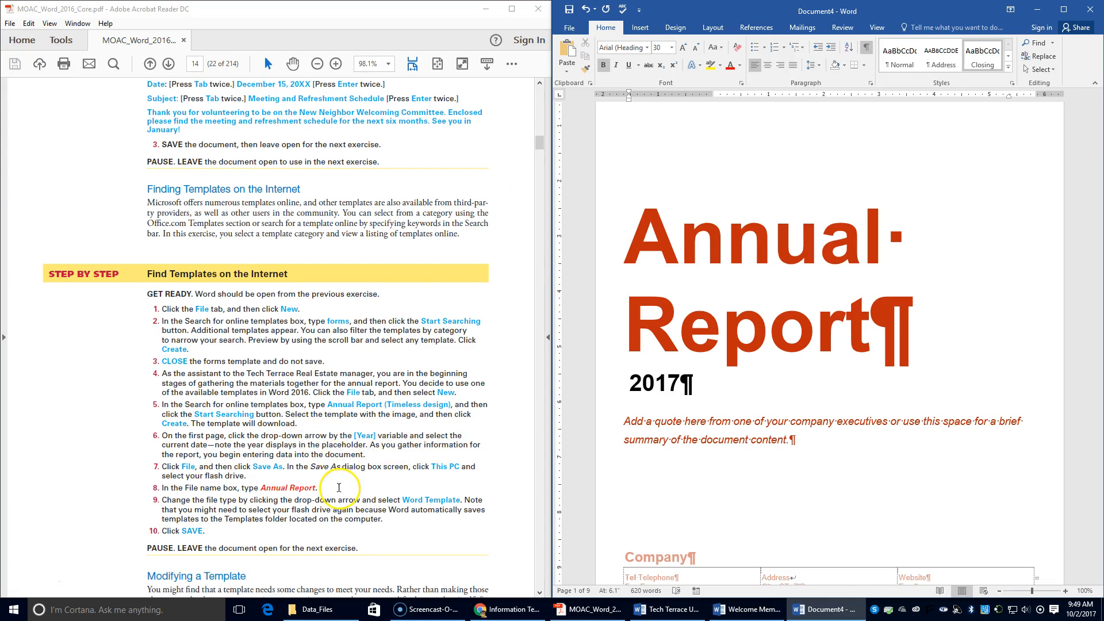
Save the report as 'Annual Report', a Word Document, in the LESSON 1 folder.
{"action": "left_click", "coordinate": [568, 28]}
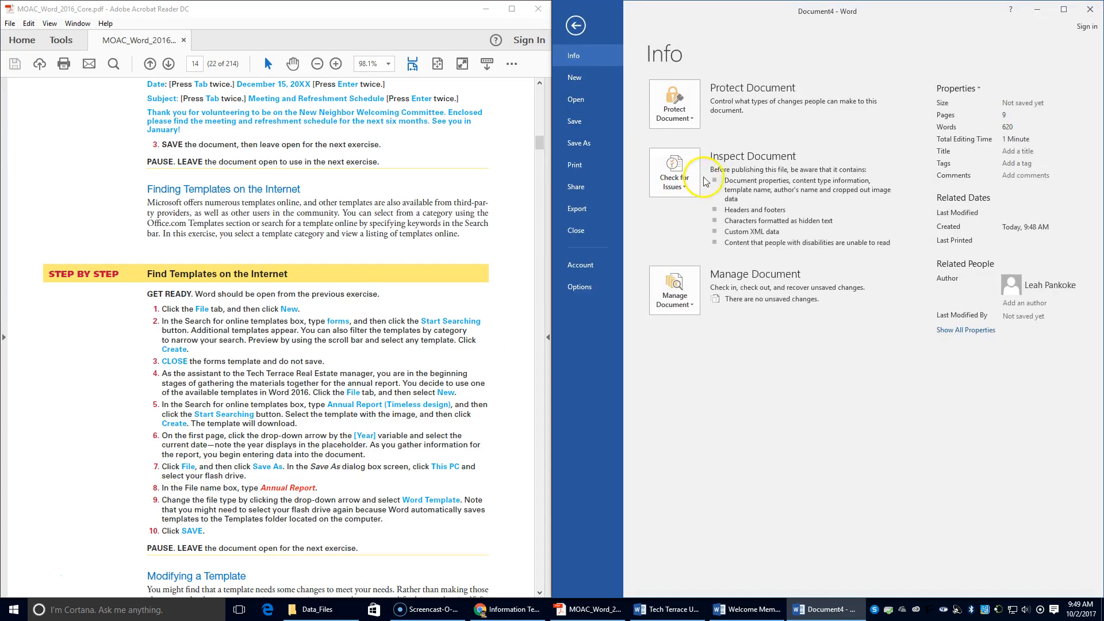
{"action": "left_click", "coordinate": [579, 142]}
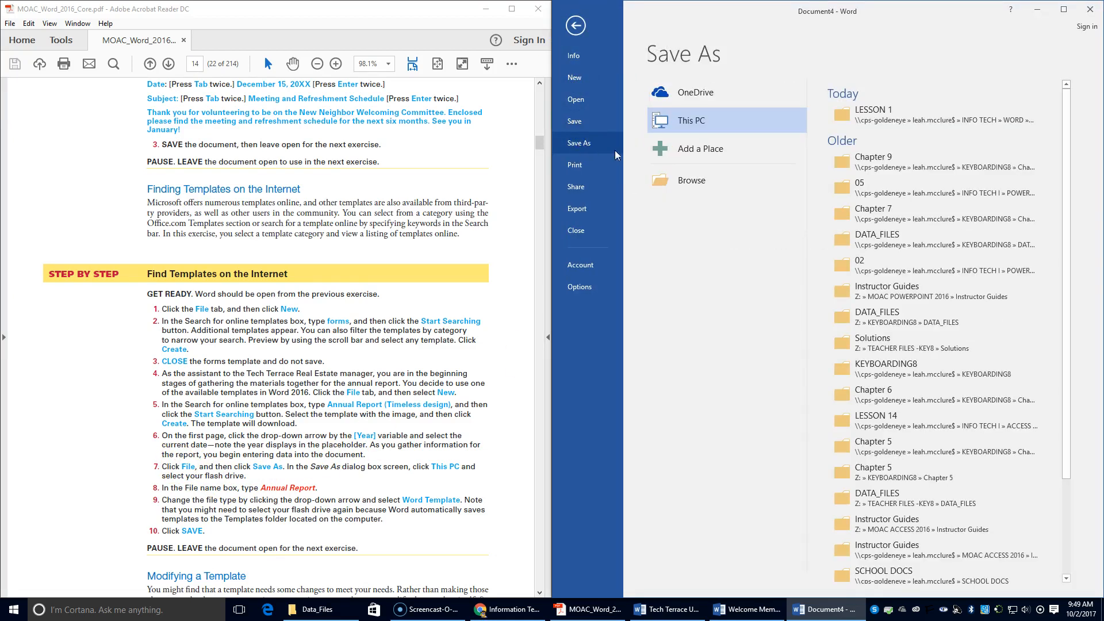
{"action": "left_click", "coordinate": [886, 113]}
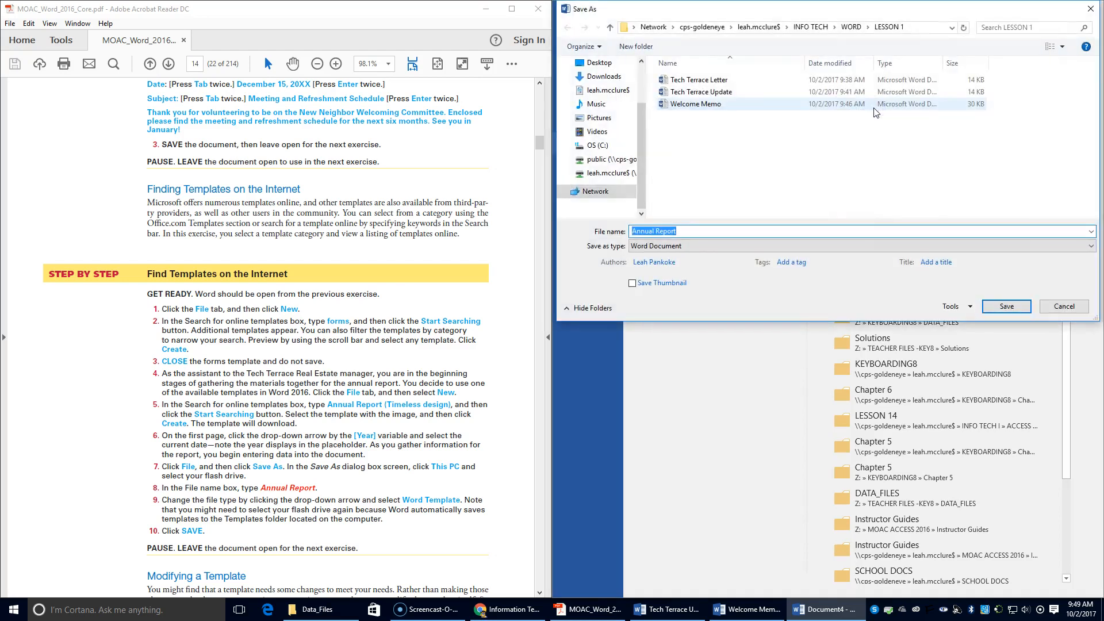
{"action": "left_click", "coordinate": [715, 244]}
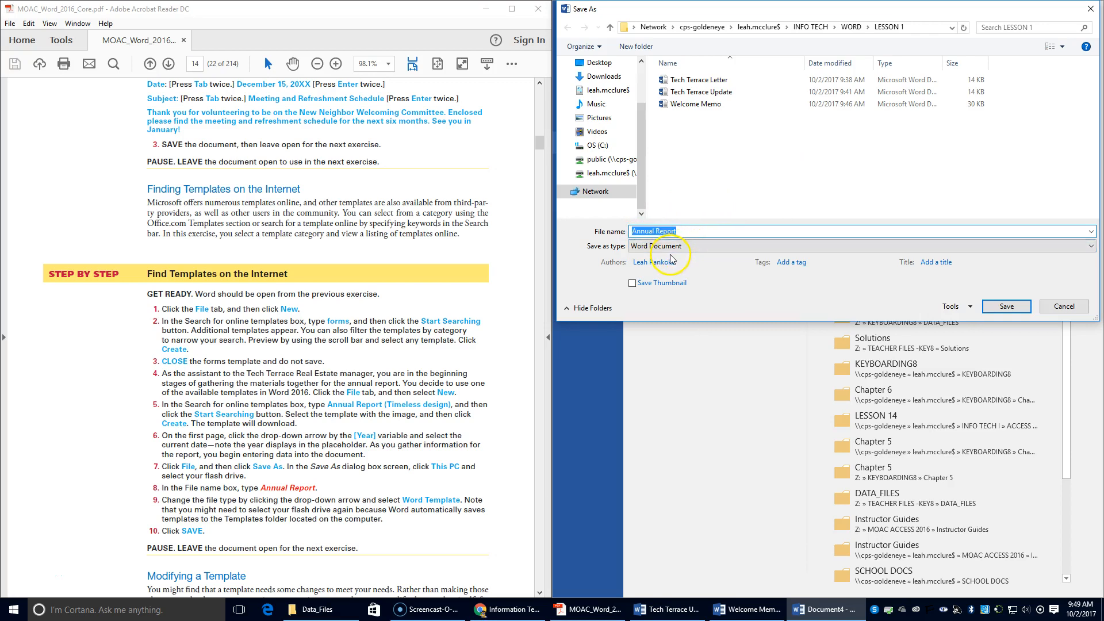
{"action": "left_click", "coordinate": [1006, 306]}
{"action": "left_click", "coordinate": [319, 391]}
{"action": "scroll", "coordinate": [320, 391], "scroll_direction": "down", "scroll_amount": 1}
Browse for a file from File > Open, then cancel the dialog, leaving the recent documents list showing.
{"action": "scroll", "coordinate": [320, 391], "scroll_direction": "down", "scroll_amount": 2}
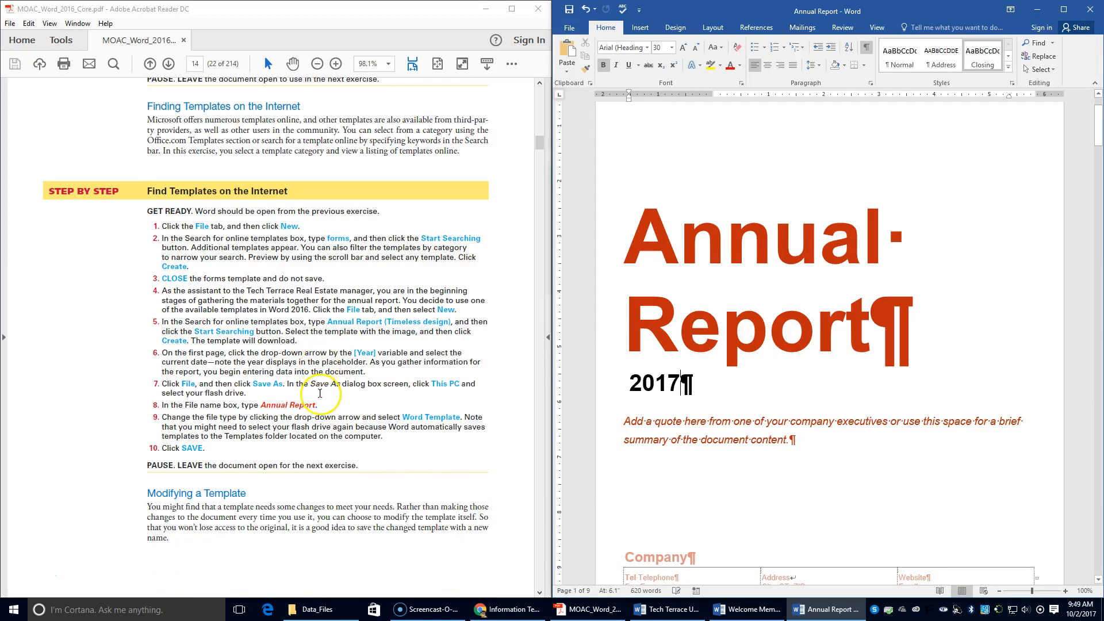
{"action": "scroll", "coordinate": [321, 393], "scroll_direction": "down", "scroll_amount": 6}
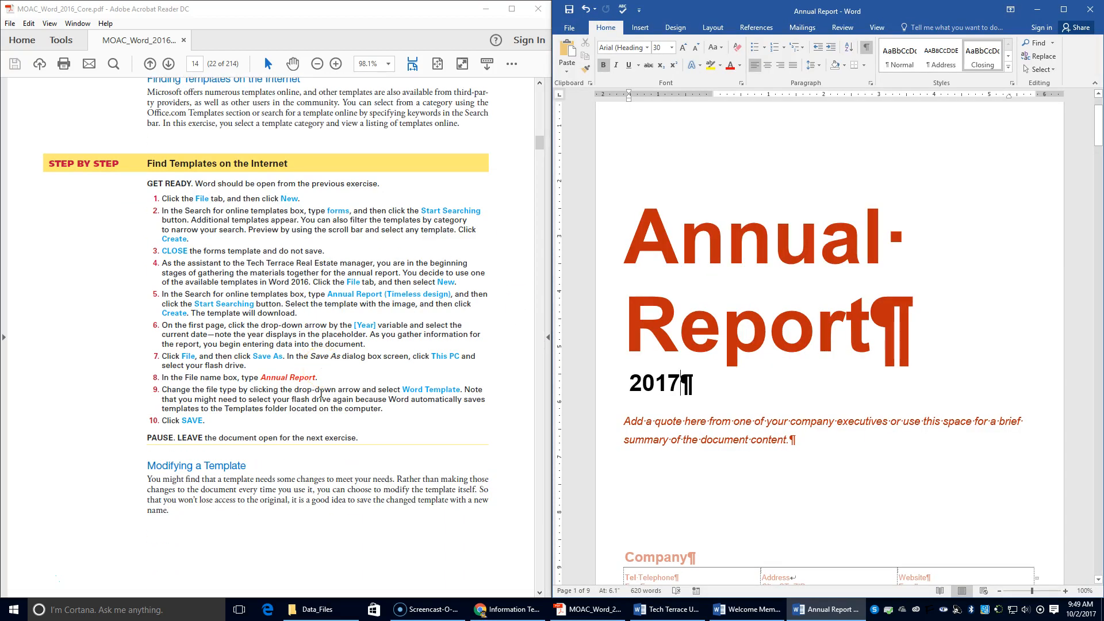
{"action": "scroll", "coordinate": [324, 396], "scroll_direction": "down", "scroll_amount": 6}
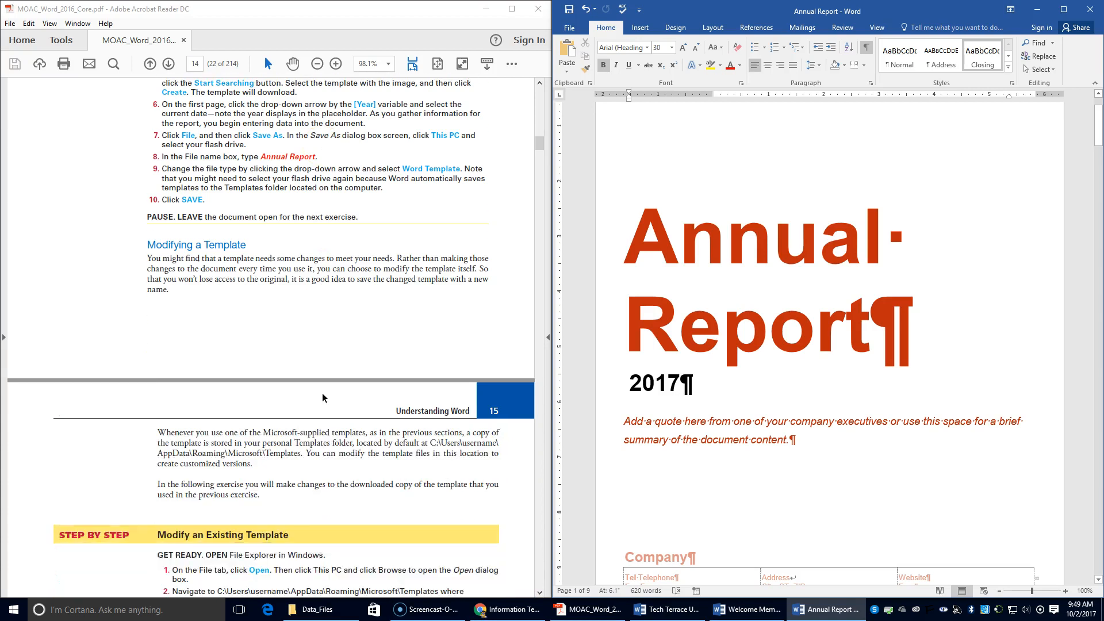
{"action": "scroll", "coordinate": [324, 393], "scroll_direction": "down", "scroll_amount": 1}
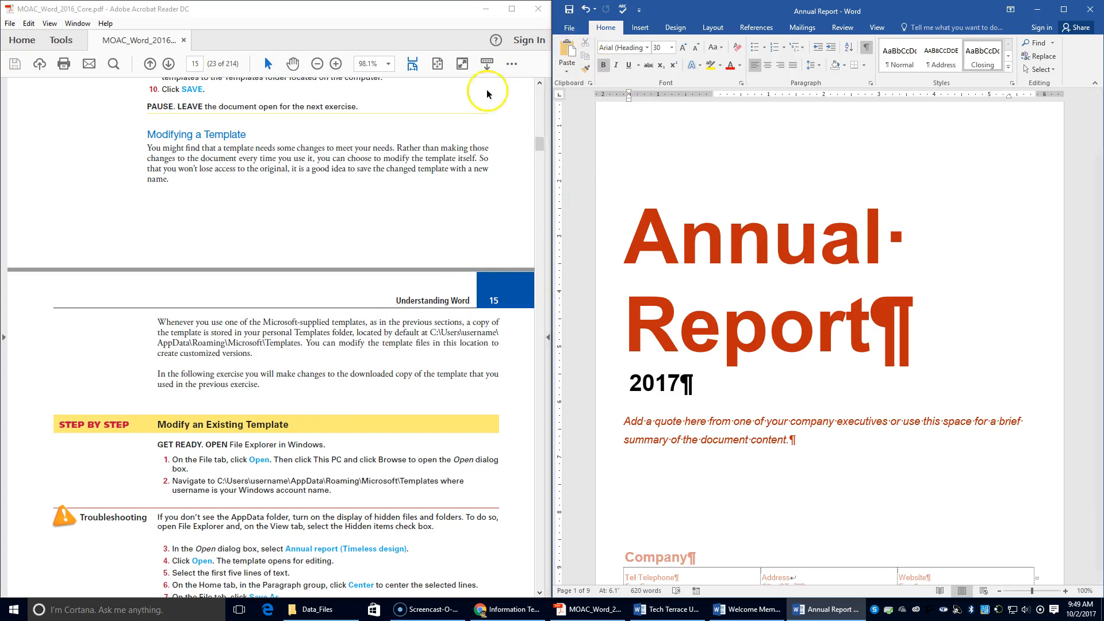
{"action": "scroll", "coordinate": [314, 369], "scroll_direction": "up", "scroll_amount": 1}
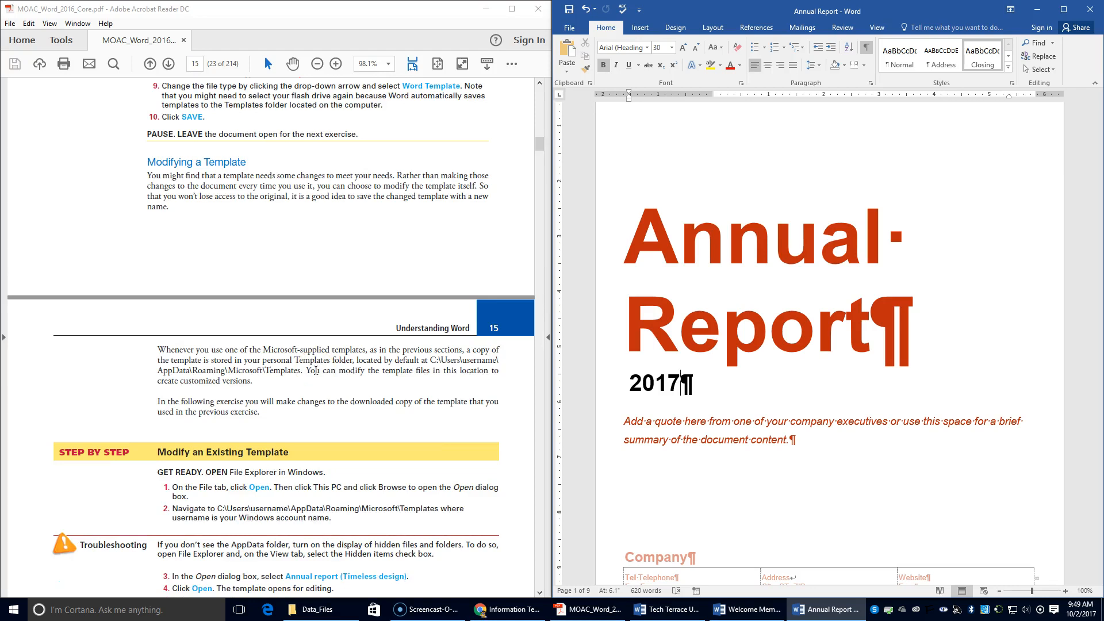
{"action": "scroll", "coordinate": [316, 372], "scroll_direction": "down", "scroll_amount": 2}
{"action": "left_click", "coordinate": [570, 27]}
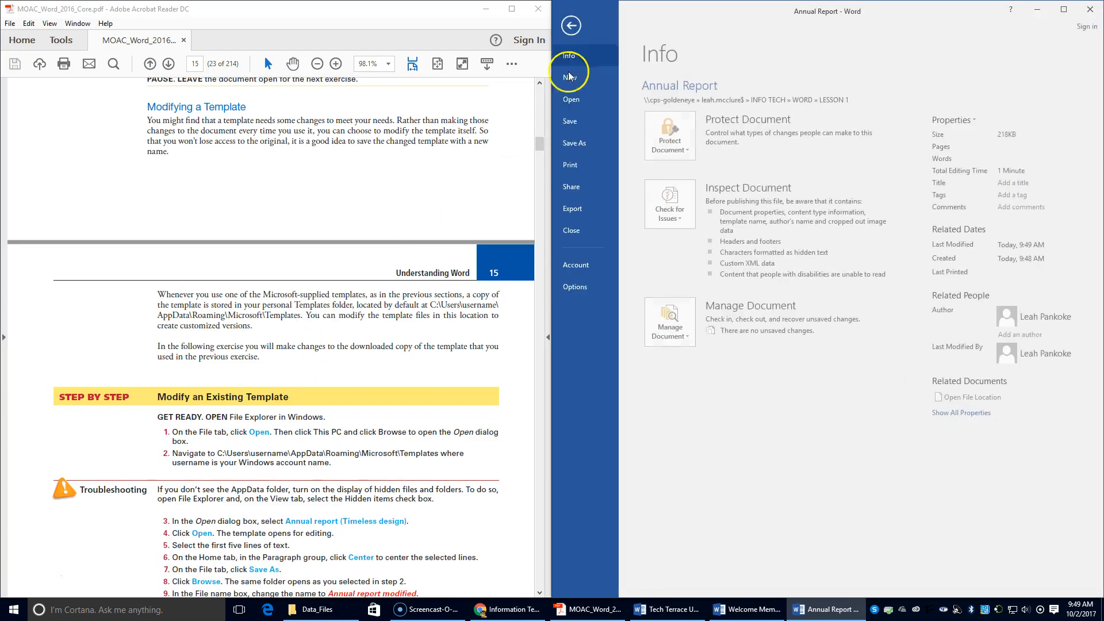
{"action": "left_click", "coordinate": [577, 101]}
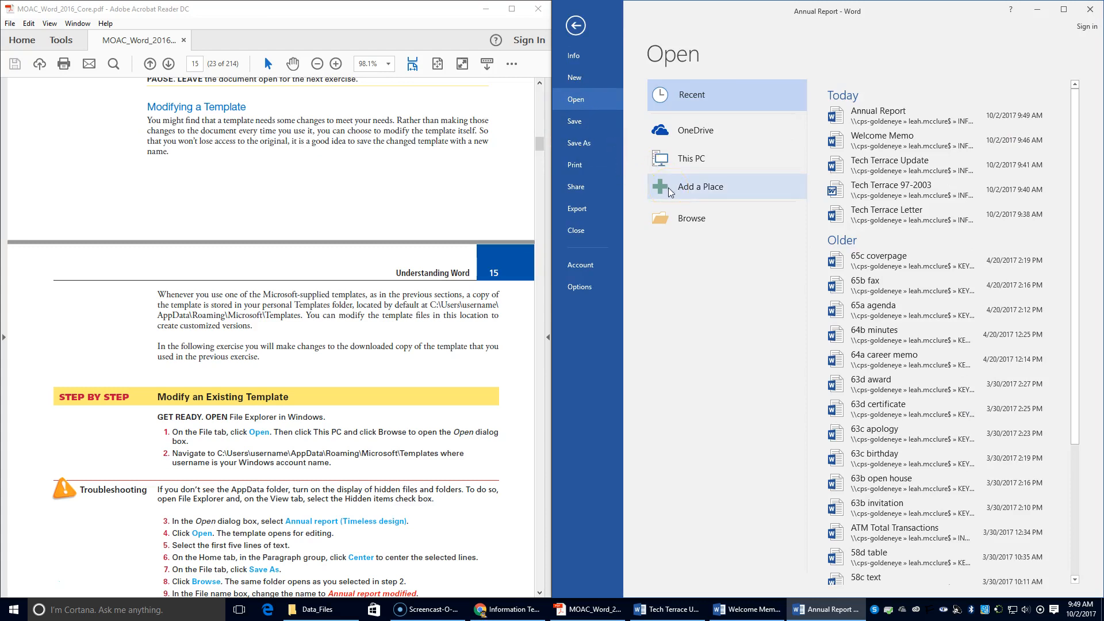
{"action": "left_click", "coordinate": [685, 221]}
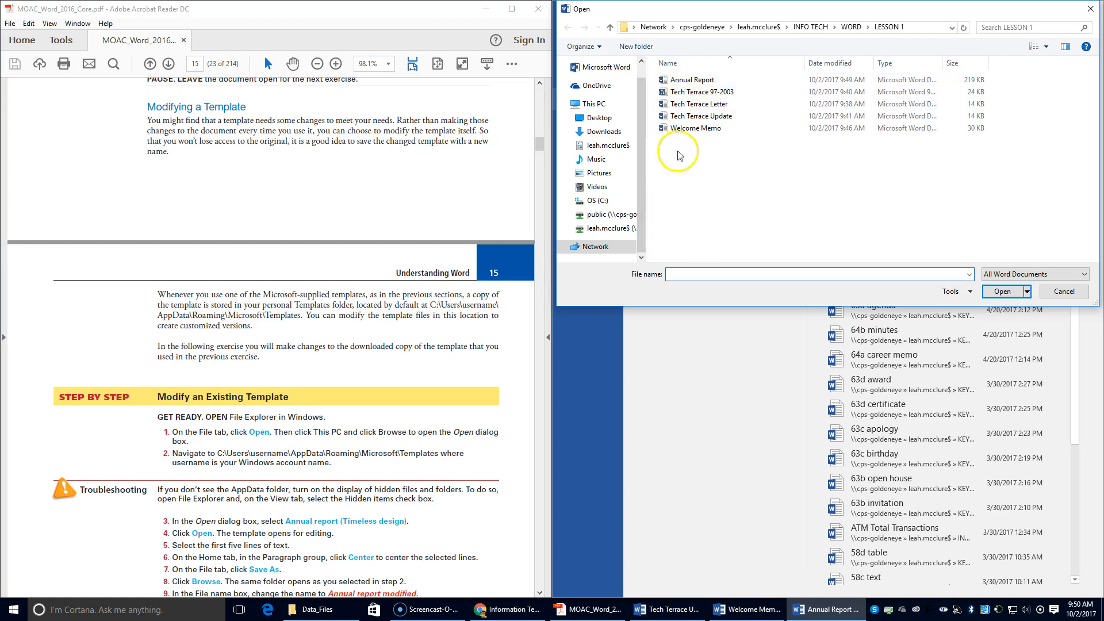
{"action": "scroll", "coordinate": [425, 396], "scroll_direction": "down", "scroll_amount": 3}
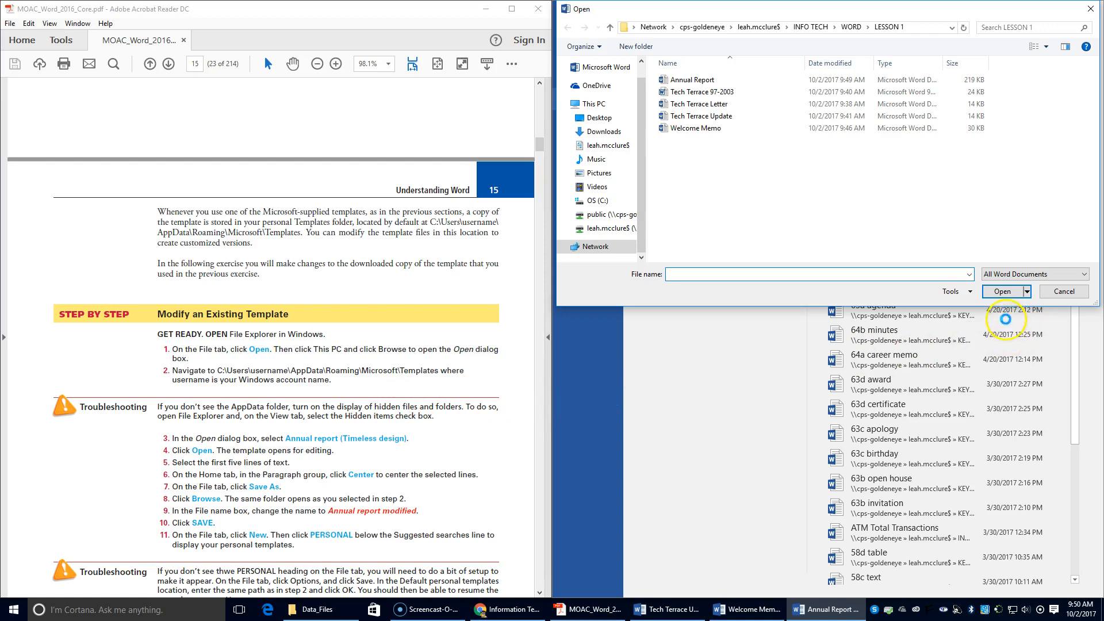
{"action": "left_click", "coordinate": [1064, 291]}
{"action": "scroll", "coordinate": [315, 325], "scroll_direction": "down", "scroll_amount": 3}
{"action": "scroll", "coordinate": [315, 332], "scroll_direction": "down", "scroll_amount": 10}
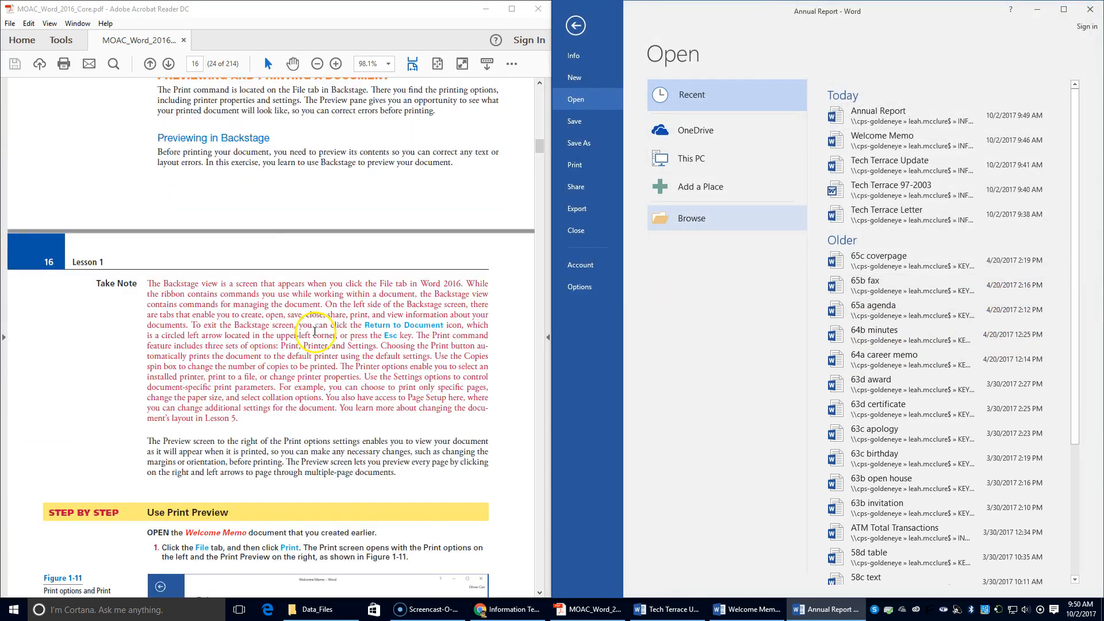
{"action": "scroll", "coordinate": [315, 333], "scroll_direction": "up", "scroll_amount": 10}
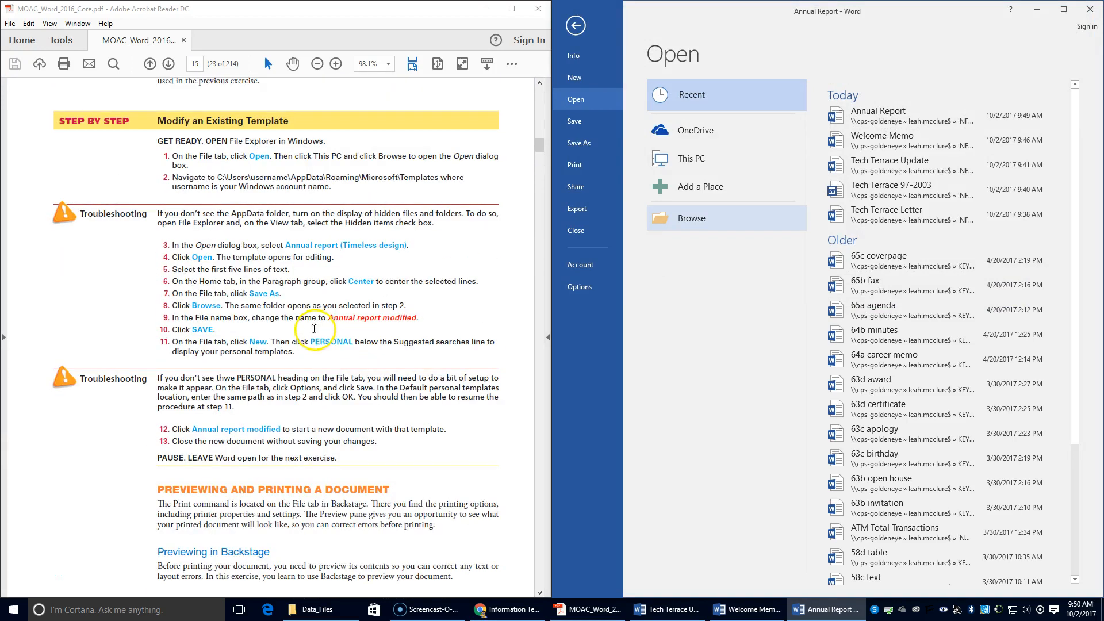
{"action": "left_click_drag", "start_coordinate": [154, 124], "coordinate": [417, 459]}
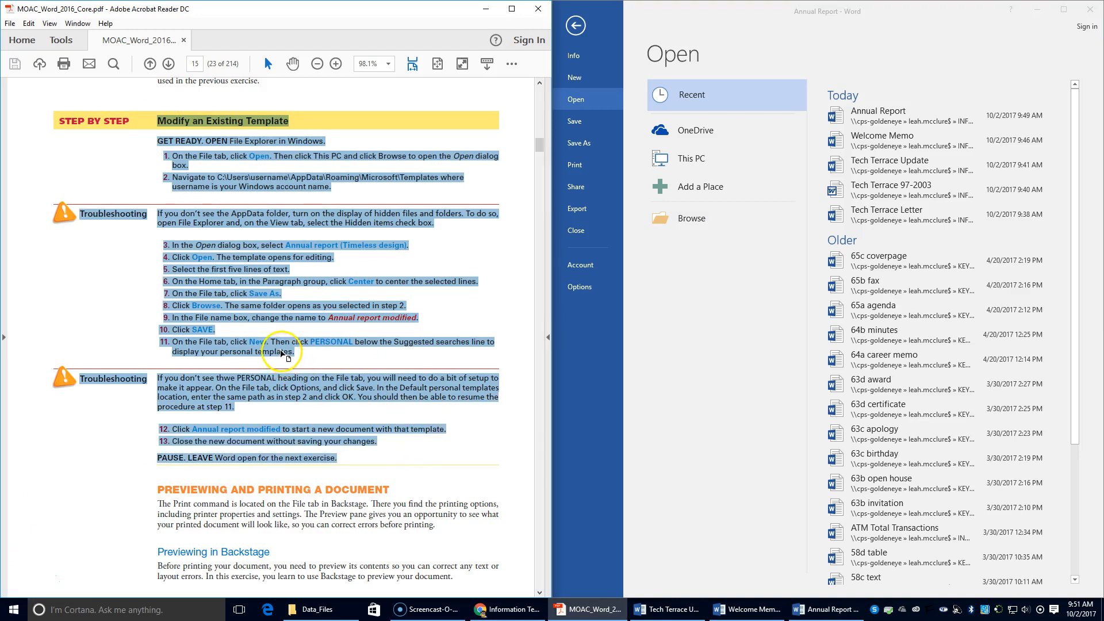
{"action": "scroll", "coordinate": [285, 351], "scroll_direction": "down", "scroll_amount": 4}
{"action": "scroll", "coordinate": [283, 344], "scroll_direction": "down", "scroll_amount": 5}
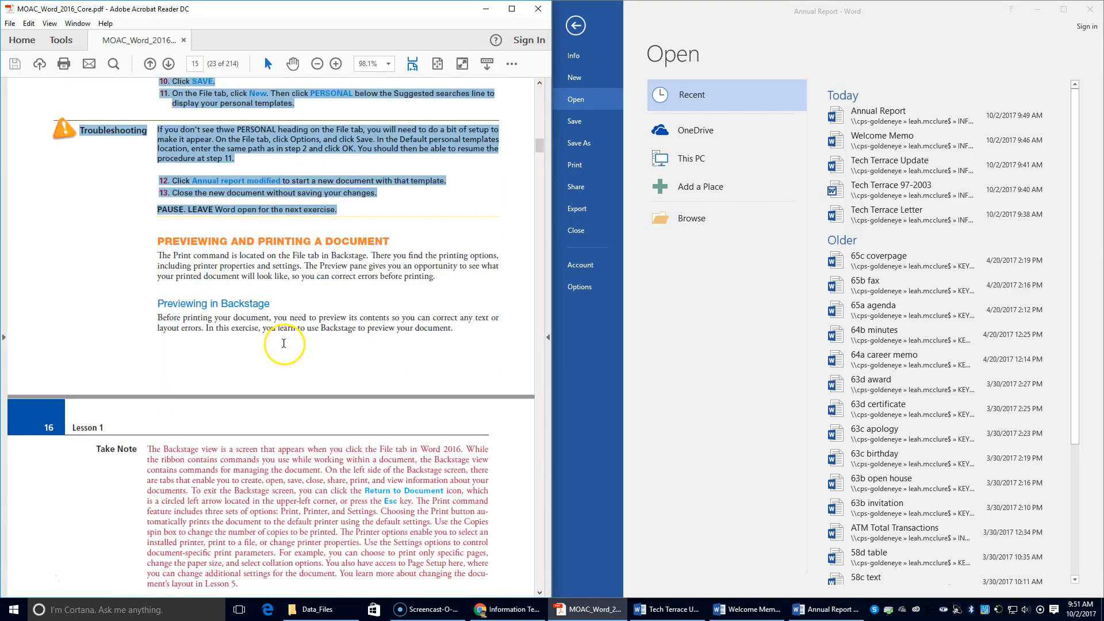
{"action": "scroll", "coordinate": [285, 340], "scroll_direction": "down", "scroll_amount": 3}
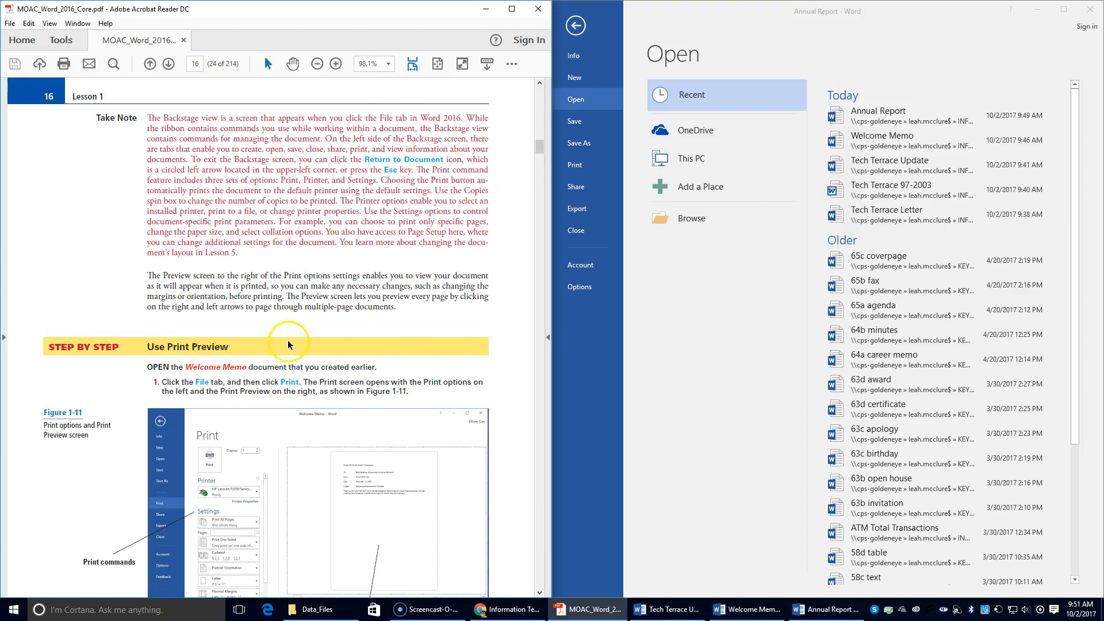
Open the Welcome Memo document and display its print preview.
{"action": "left_click", "coordinate": [689, 220]}
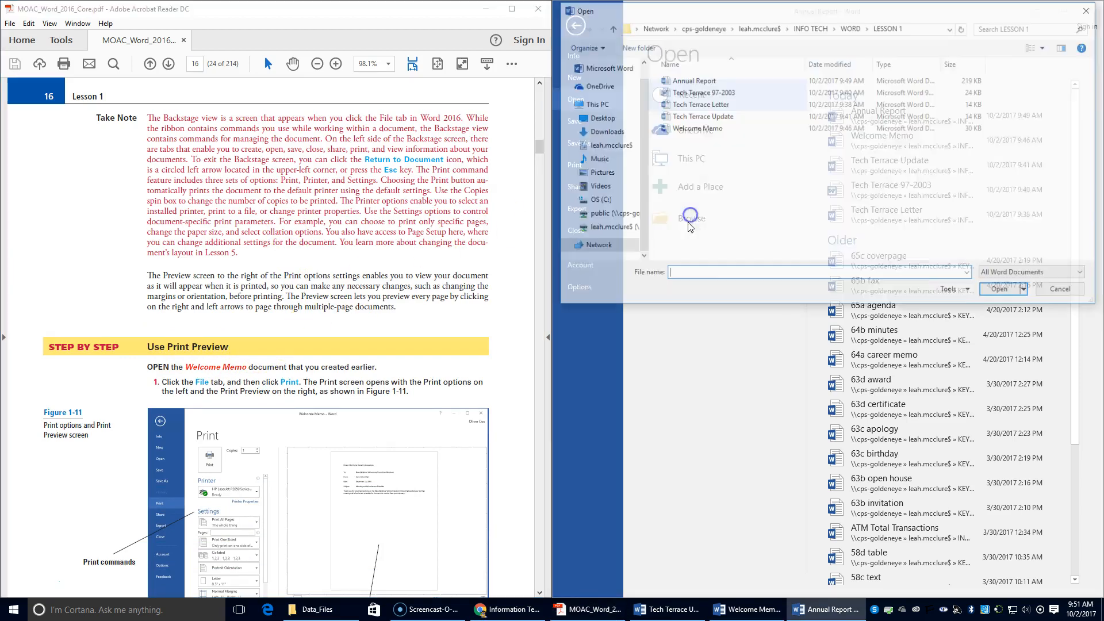
{"action": "double_click", "coordinate": [699, 129]}
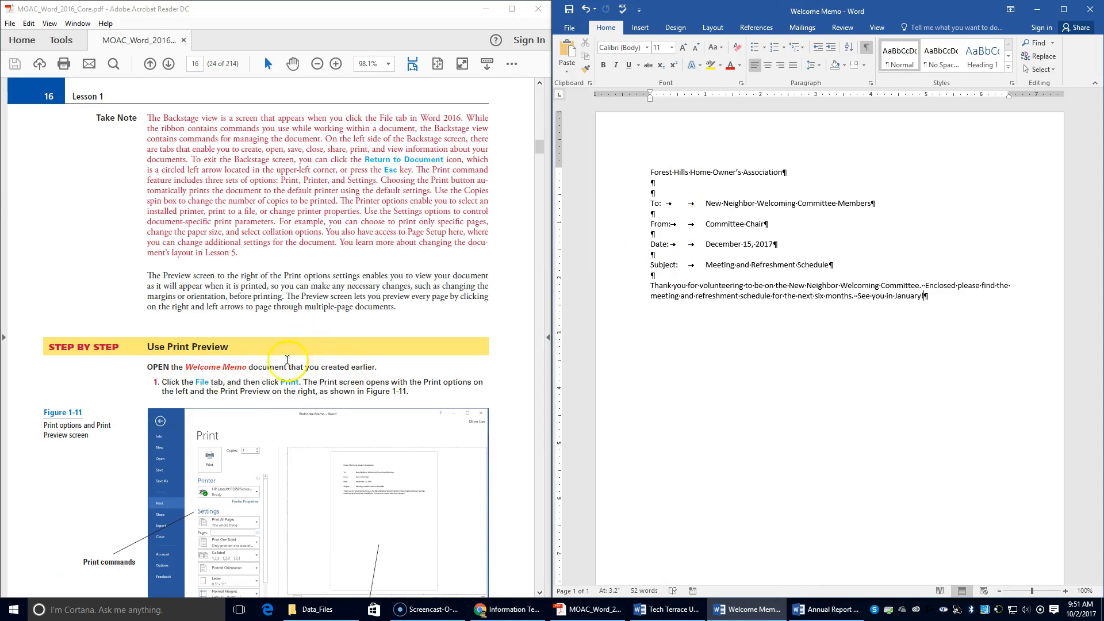
{"action": "left_click", "coordinate": [567, 25]}
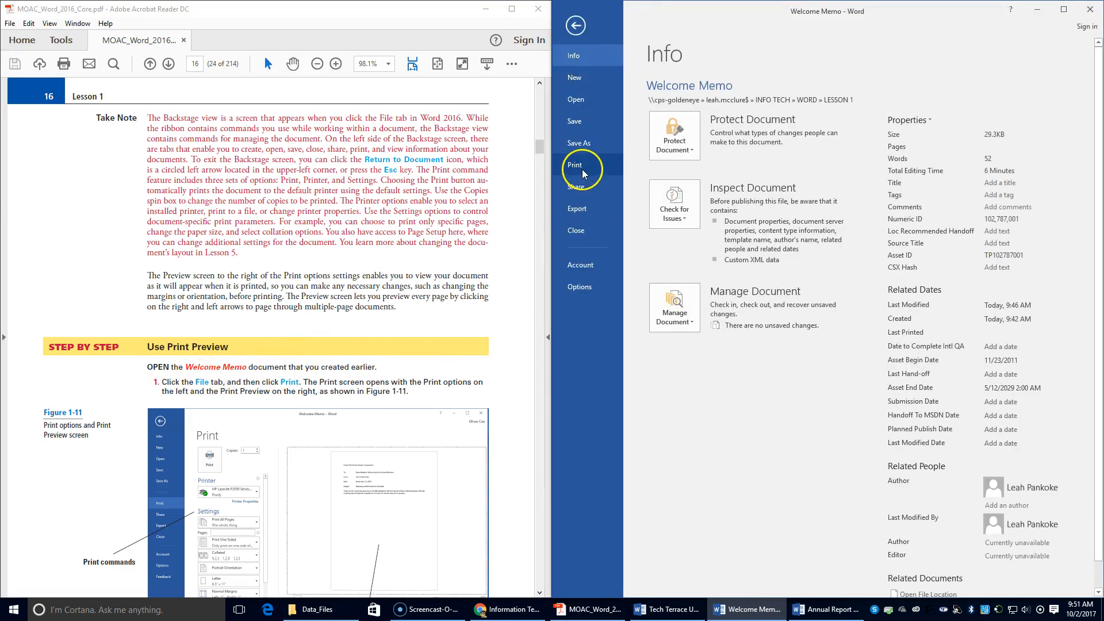
{"action": "left_click", "coordinate": [583, 172]}
{"action": "left_click", "coordinate": [307, 392]}
{"action": "scroll", "coordinate": [306, 391], "scroll_direction": "down", "scroll_amount": 3}
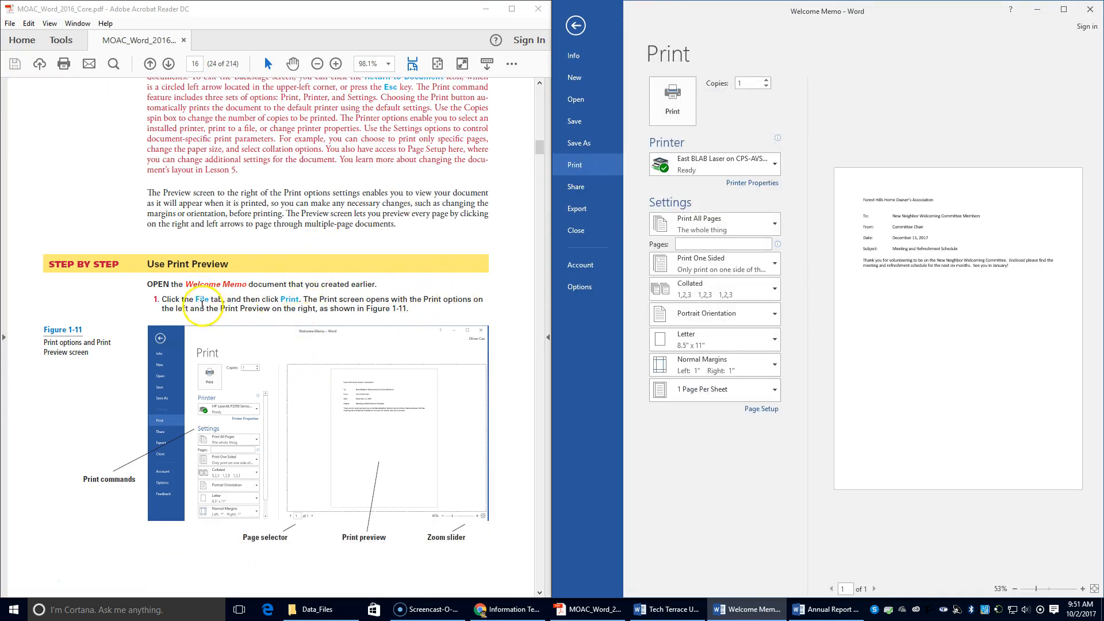
Zoom the memo's print preview in step by step from 80% to 100%.
{"action": "scroll", "coordinate": [398, 331], "scroll_direction": "down", "scroll_amount": 4}
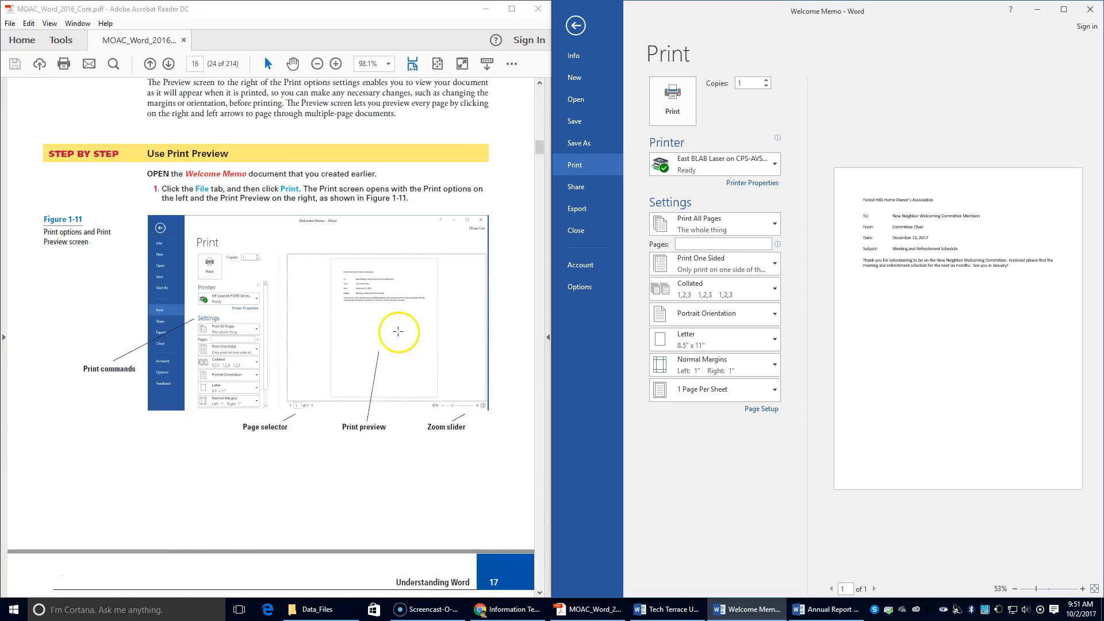
{"action": "scroll", "coordinate": [398, 331], "scroll_direction": "down", "scroll_amount": 5}
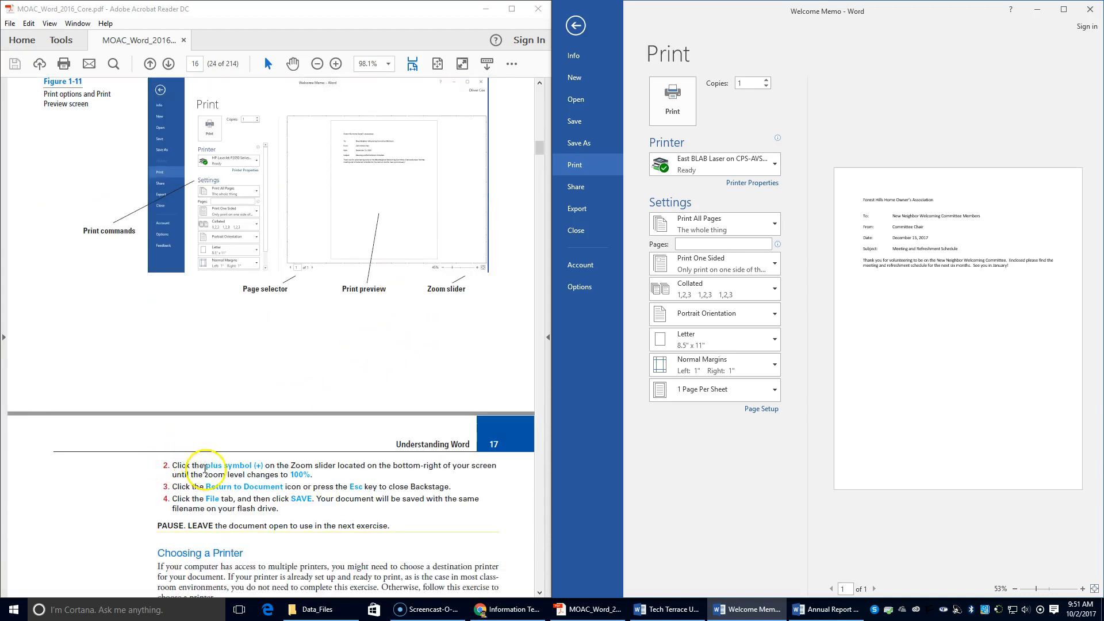
{"action": "left_click", "coordinate": [1083, 589]}
{"action": "left_click", "coordinate": [1083, 589]}
{"action": "left_click", "coordinate": [1084, 589]}
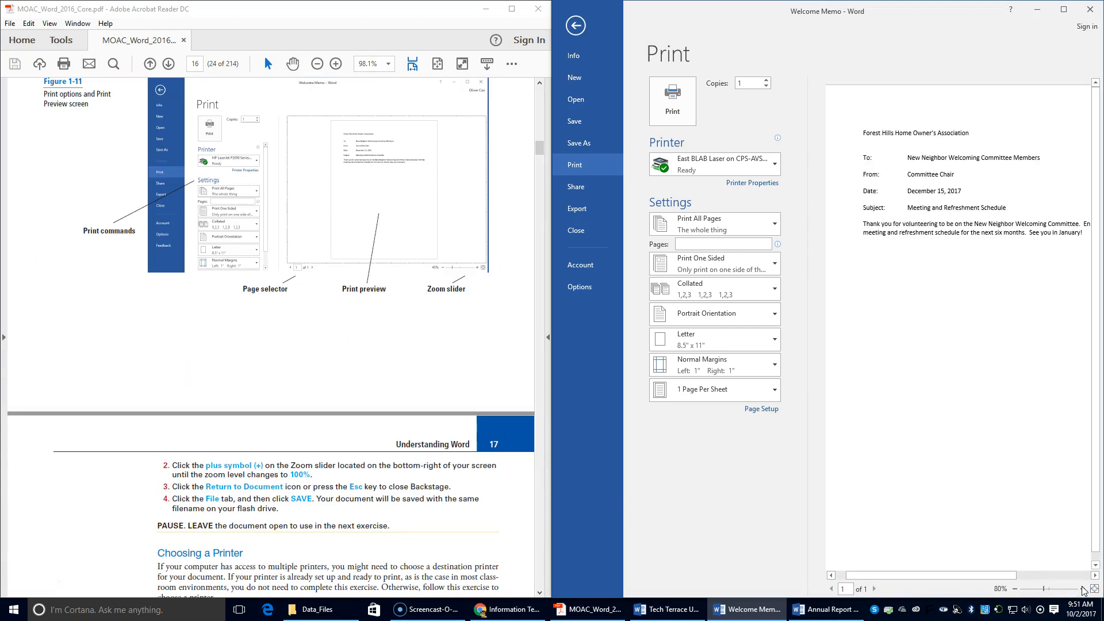
{"action": "left_click", "coordinate": [1084, 589]}
{"action": "left_click", "coordinate": [1084, 589]}
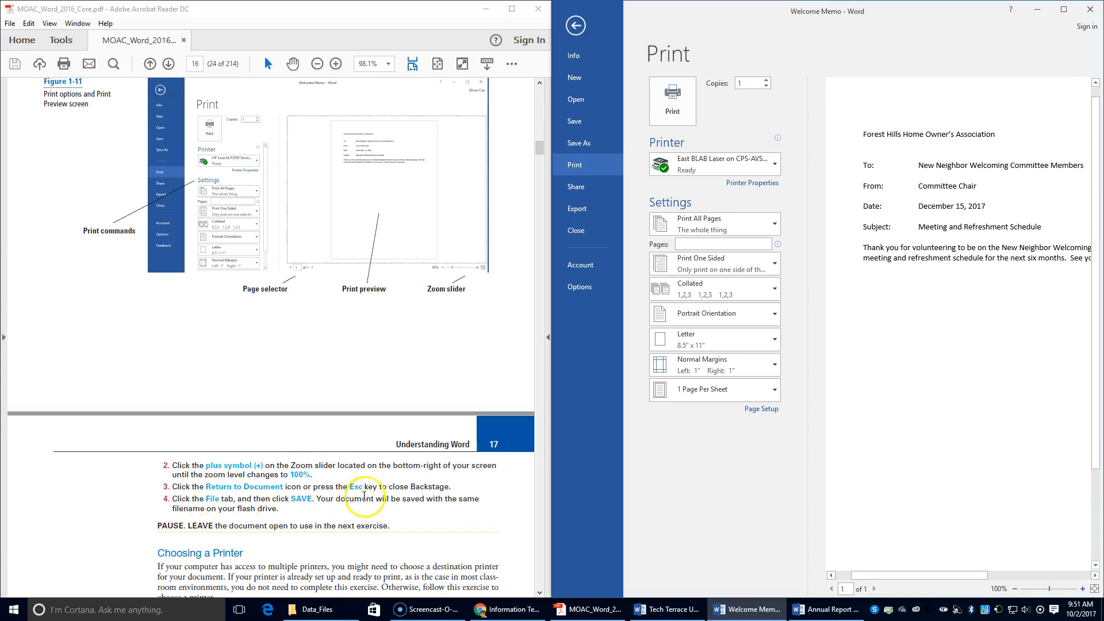
Reopen Print, inspect the printer list without changing the printer, and return to the memo.
{"action": "left_click", "coordinate": [576, 27]}
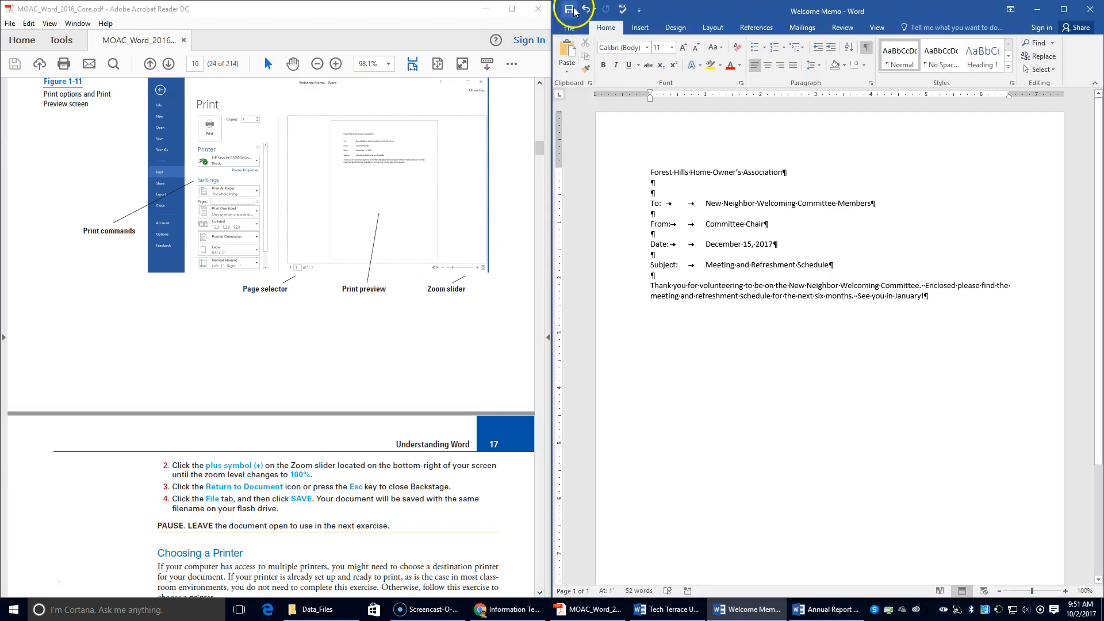
{"action": "scroll", "coordinate": [279, 454], "scroll_direction": "down", "scroll_amount": 3}
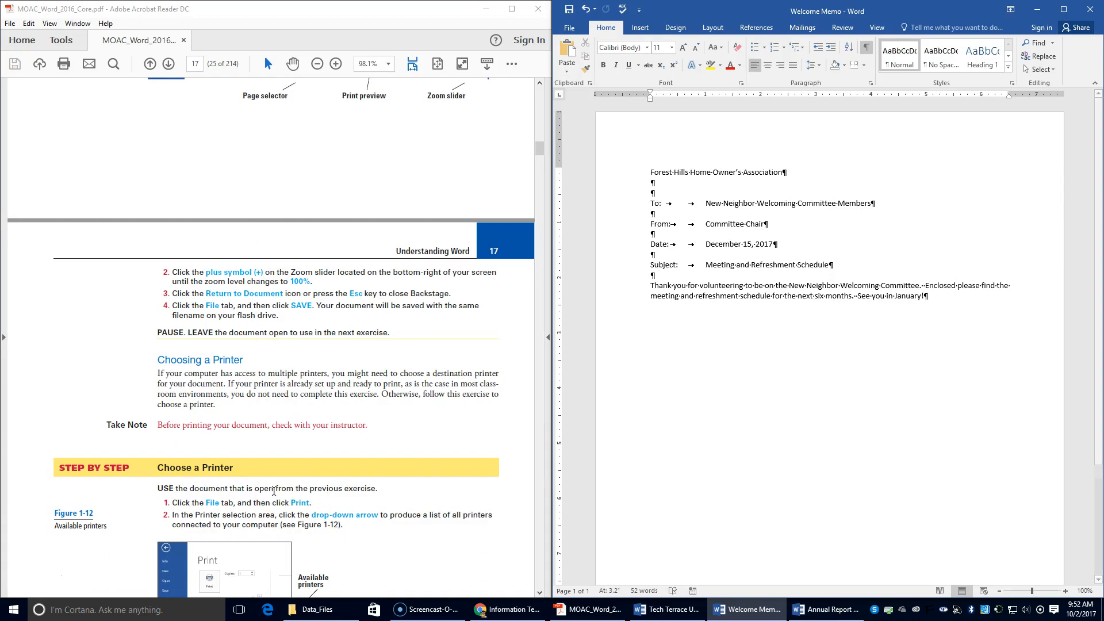
{"action": "scroll", "coordinate": [273, 492], "scroll_direction": "down", "scroll_amount": 2}
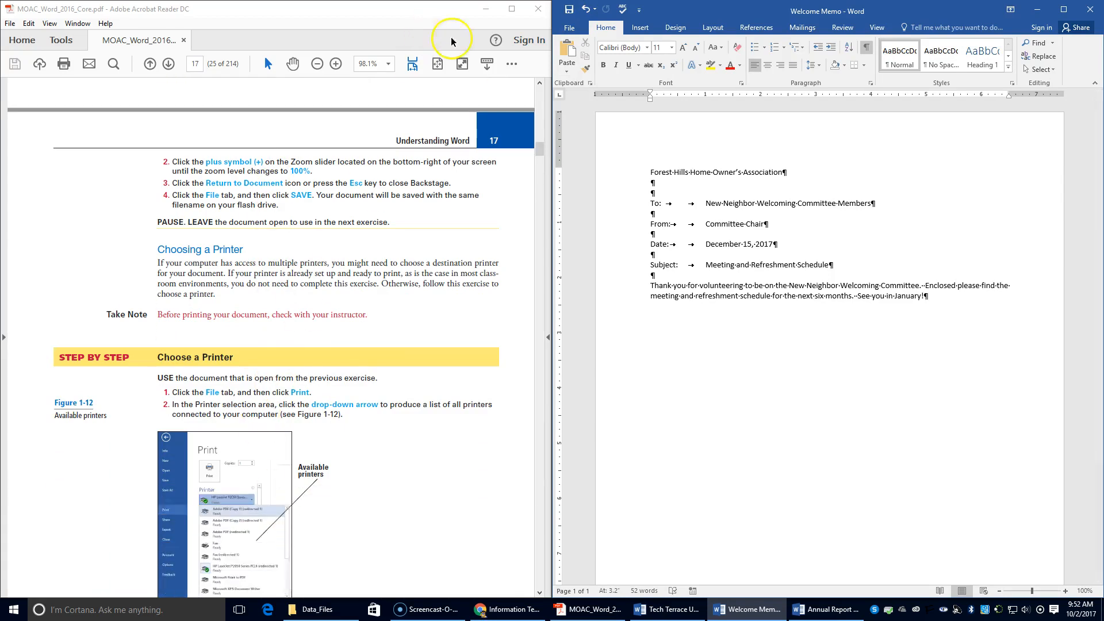
{"action": "left_click", "coordinate": [569, 28]}
{"action": "left_click", "coordinate": [575, 165]}
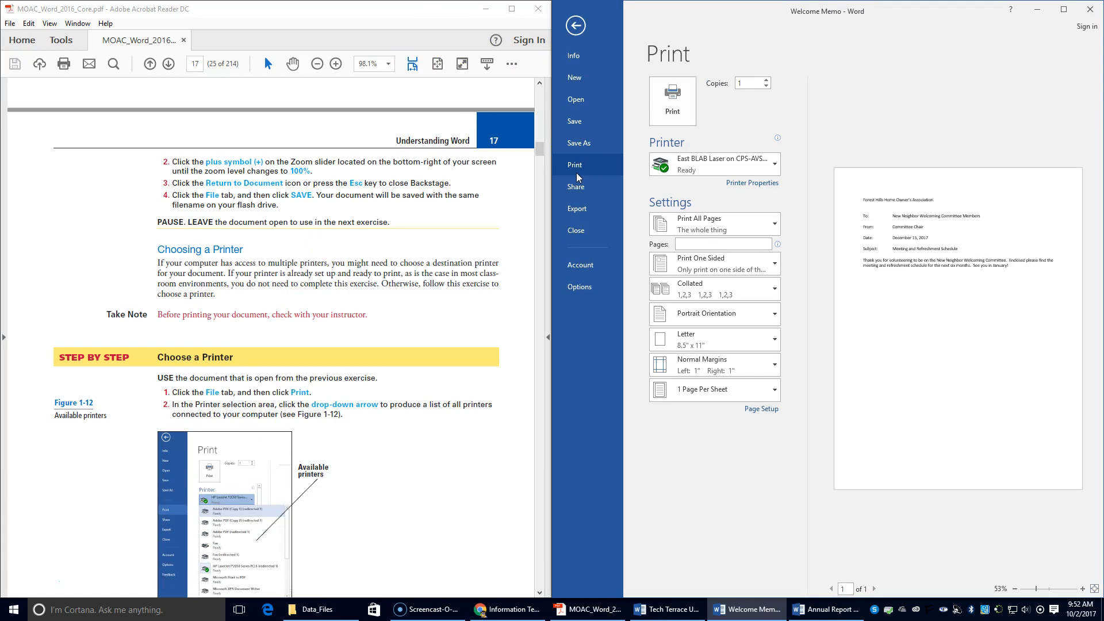
{"action": "left_click", "coordinate": [775, 165]}
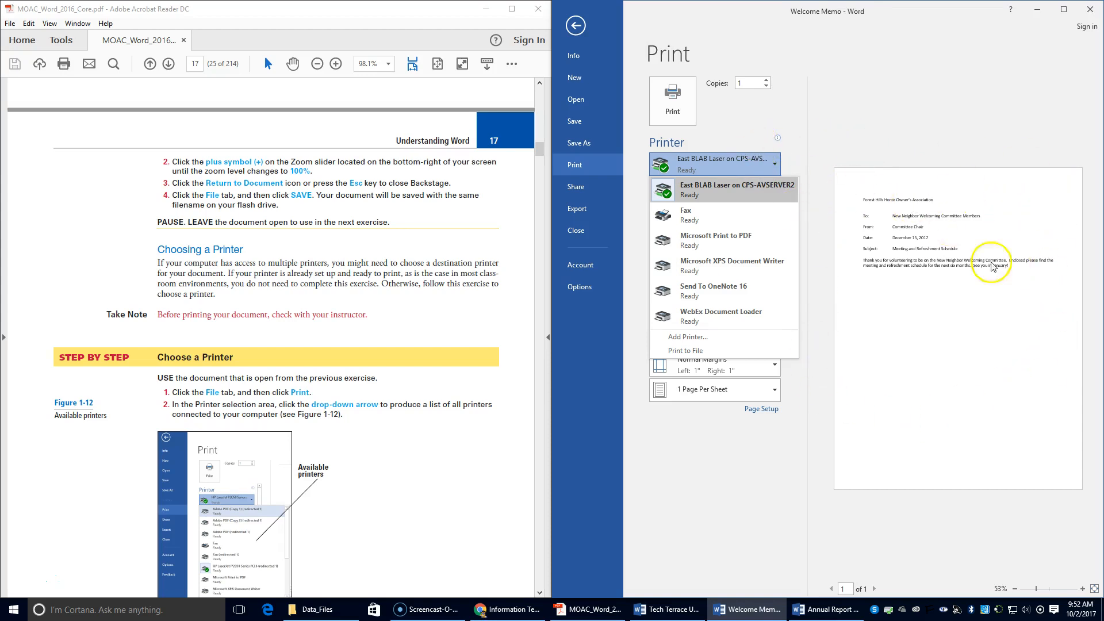
{"action": "scroll", "coordinate": [351, 322], "scroll_direction": "down", "scroll_amount": 3}
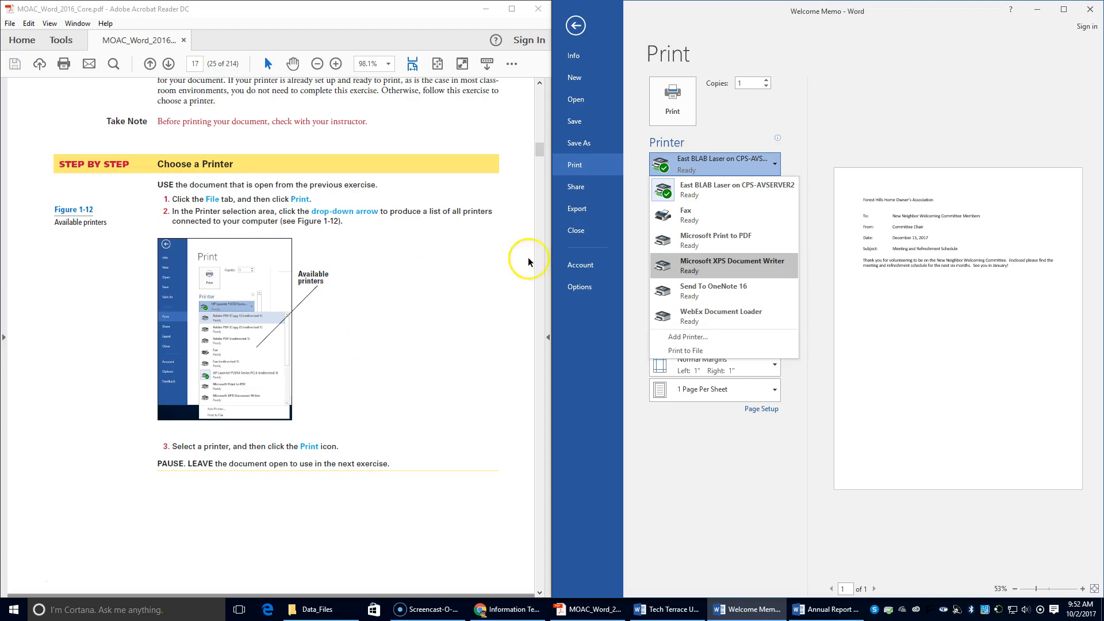
{"action": "left_click", "coordinate": [735, 450]}
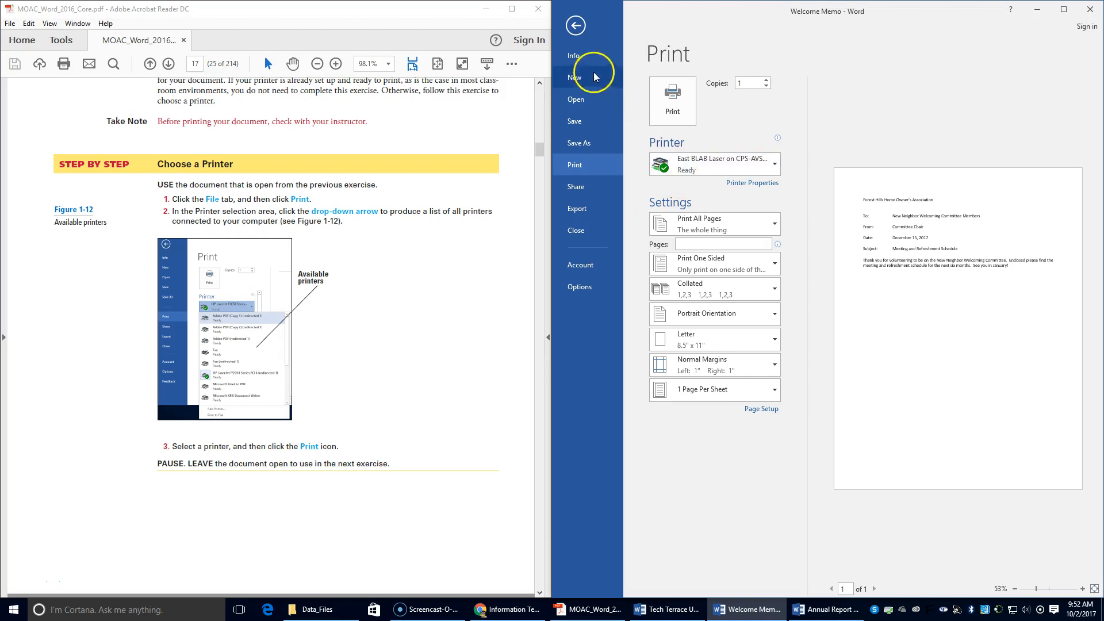
{"action": "left_click", "coordinate": [574, 121]}
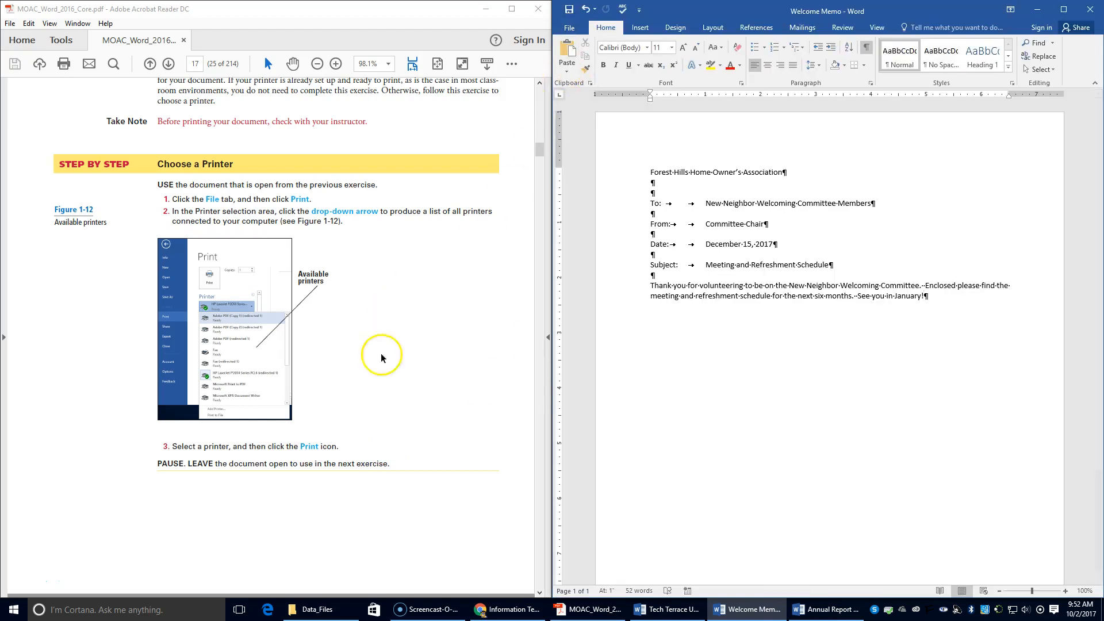
Show the Welcome Memo's Print screen with Print All Pages, 1 copy and preview.
{"action": "scroll", "coordinate": [419, 407], "scroll_direction": "down", "scroll_amount": 5}
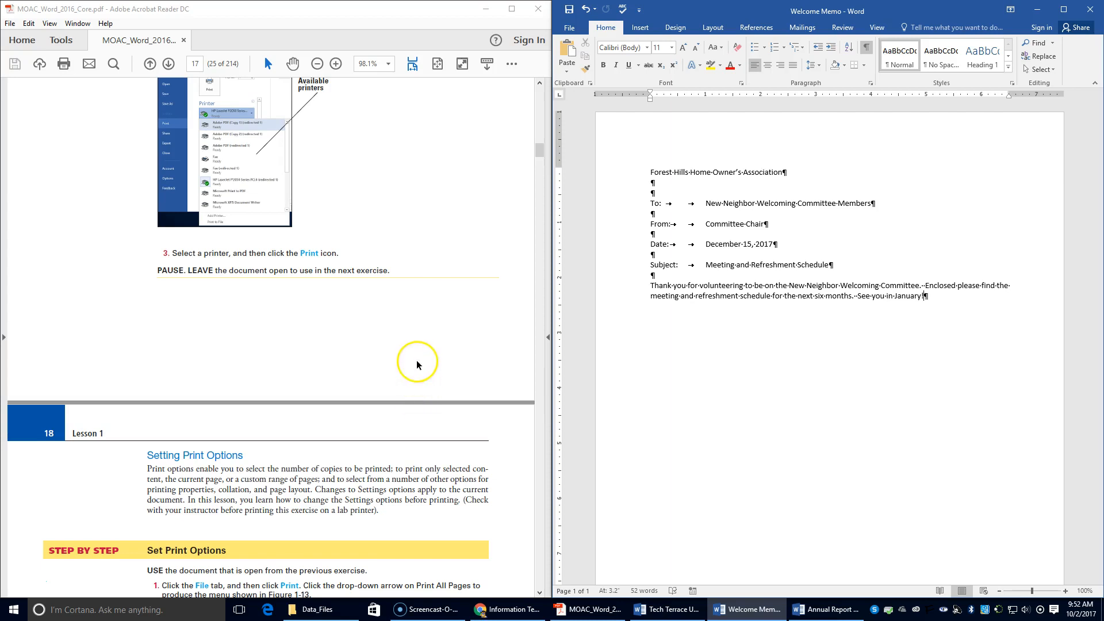
{"action": "scroll", "coordinate": [403, 396], "scroll_direction": "down", "scroll_amount": 1}
{"action": "scroll", "coordinate": [403, 397], "scroll_direction": "down", "scroll_amount": 5}
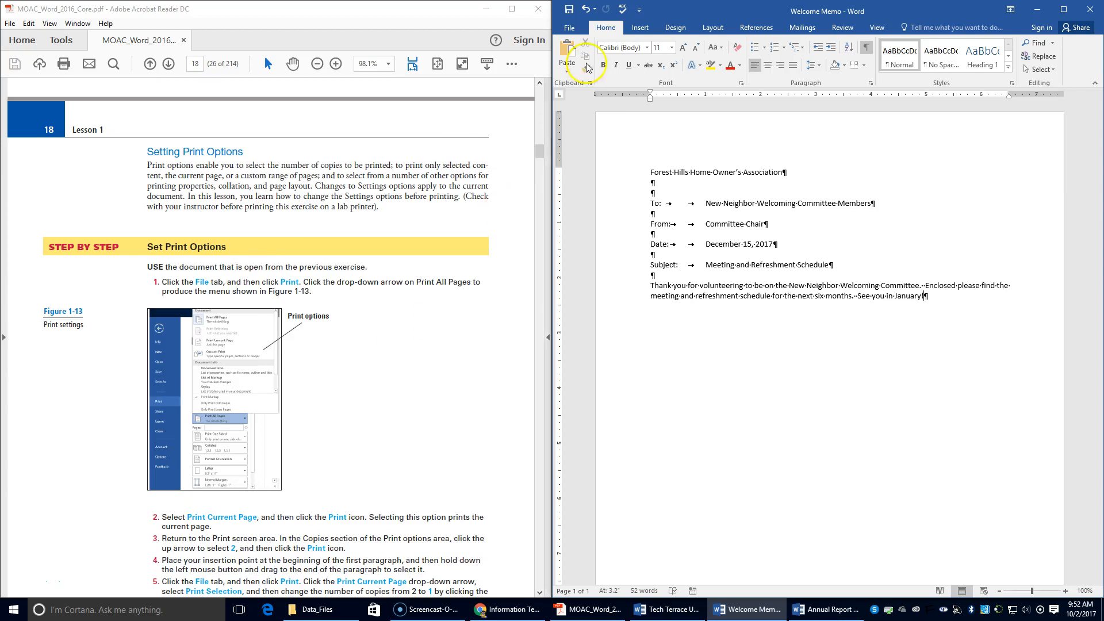
{"action": "left_click", "coordinate": [568, 27]}
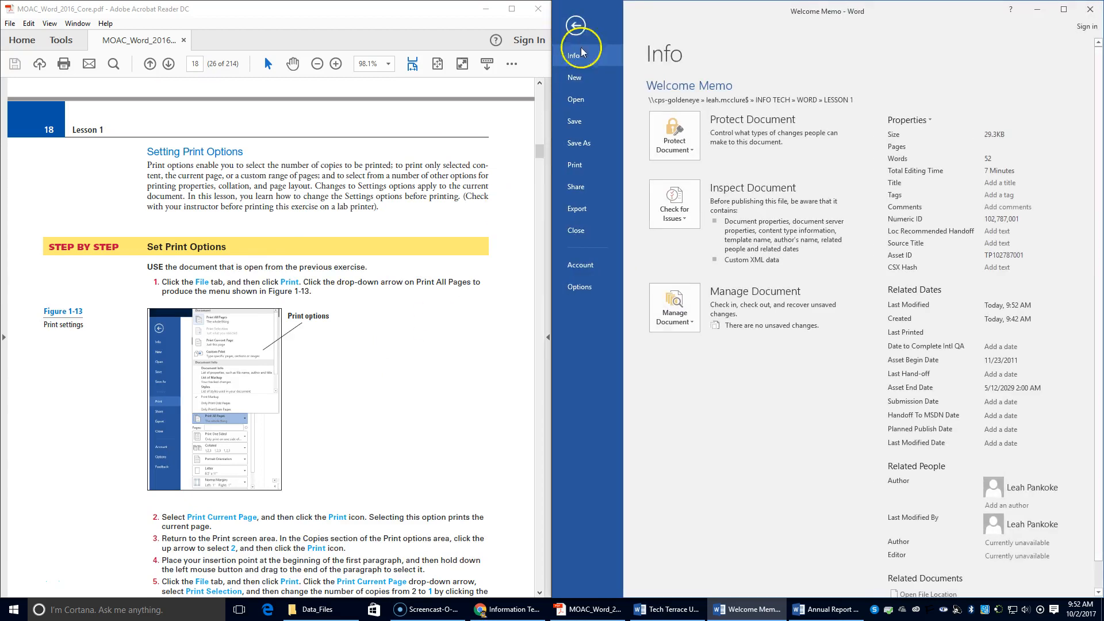
{"action": "left_click", "coordinate": [575, 166]}
{"action": "scroll", "coordinate": [383, 352], "scroll_direction": "down", "scroll_amount": 2}
{"action": "scroll", "coordinate": [384, 353], "scroll_direction": "down", "scroll_amount": 1}
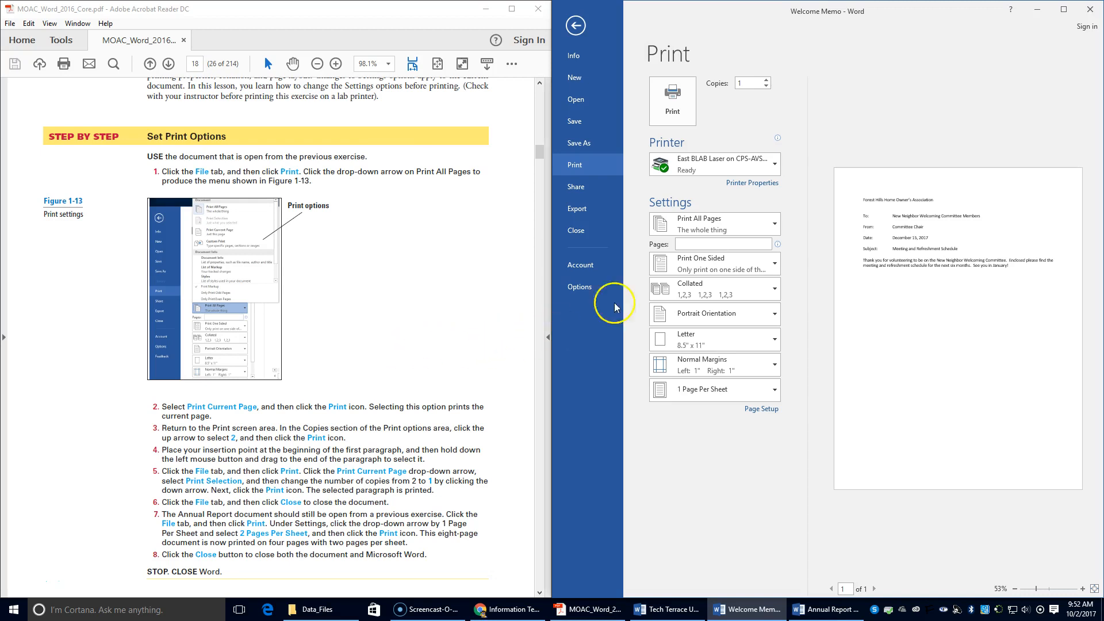
Set printing to Print Current Page and raise copies to 2.
{"action": "left_click", "coordinate": [771, 229]}
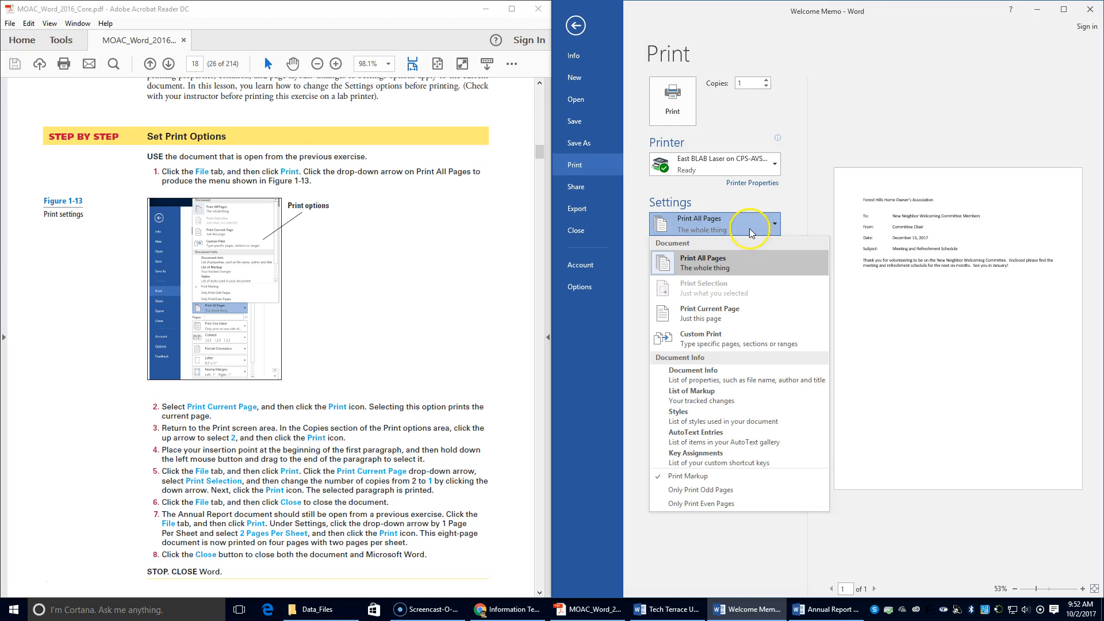
{"action": "left_click", "coordinate": [682, 319]}
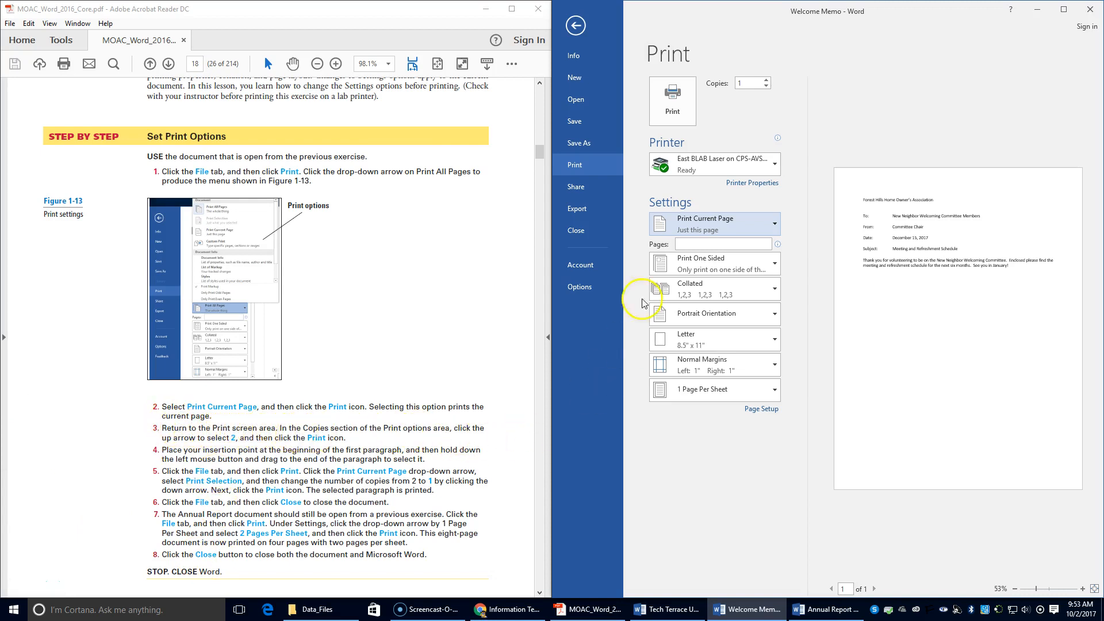
{"action": "left_click", "coordinate": [768, 81]}
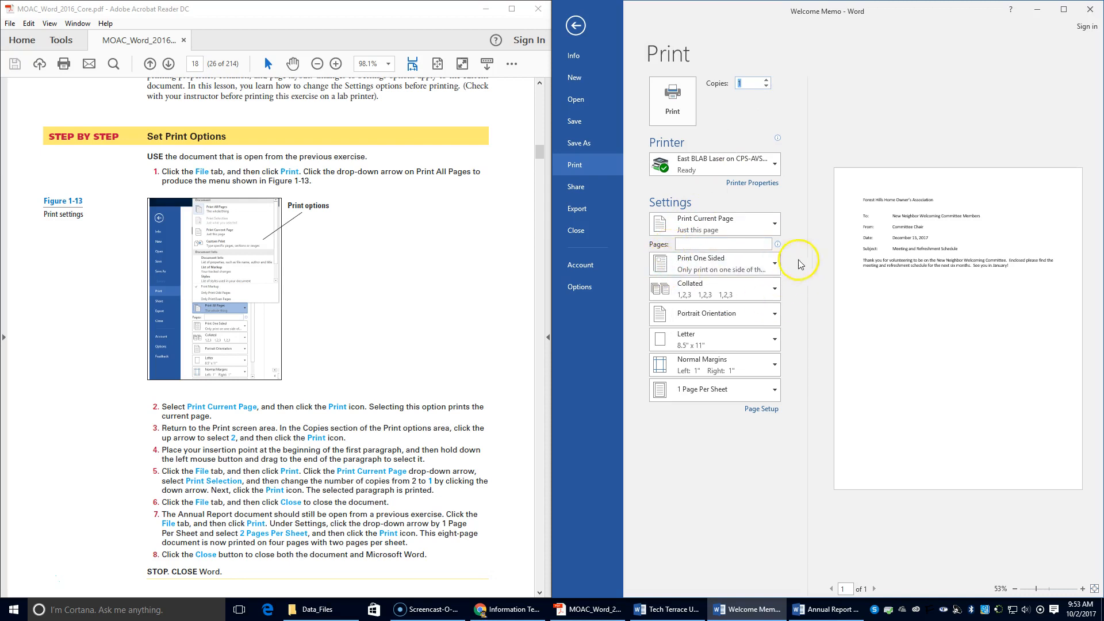
{"action": "left_click", "coordinate": [865, 264]}
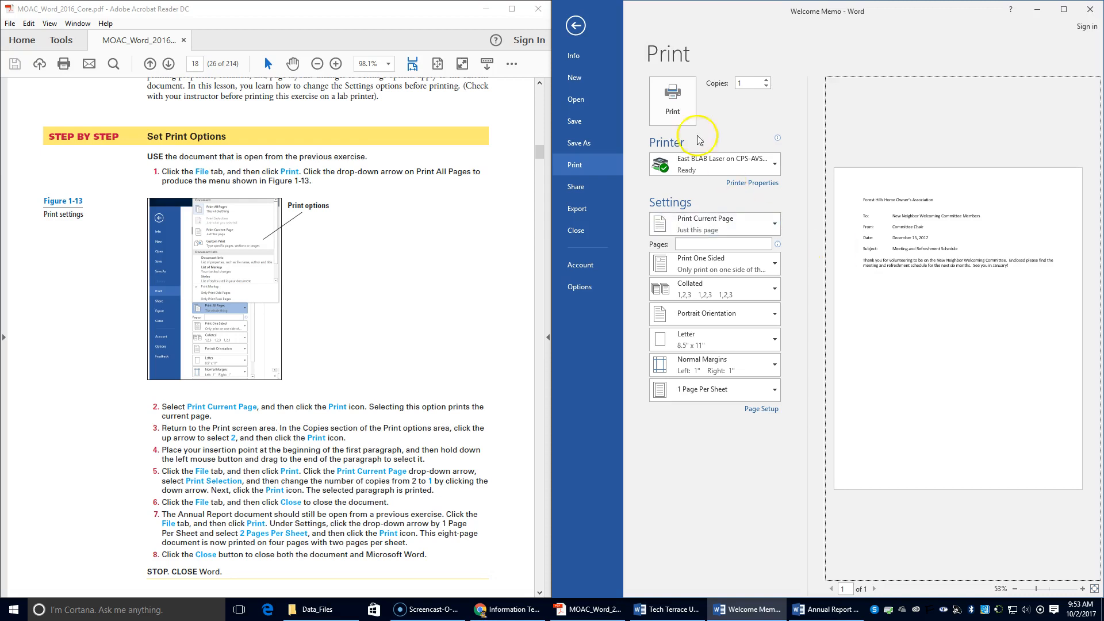
Return to the memo and select the 'Thank you' body paragraph.
{"action": "left_click", "coordinate": [576, 26]}
{"action": "left_click", "coordinate": [650, 285]}
{"action": "left_click_drag", "start_coordinate": [650, 286], "coordinate": [930, 300]}
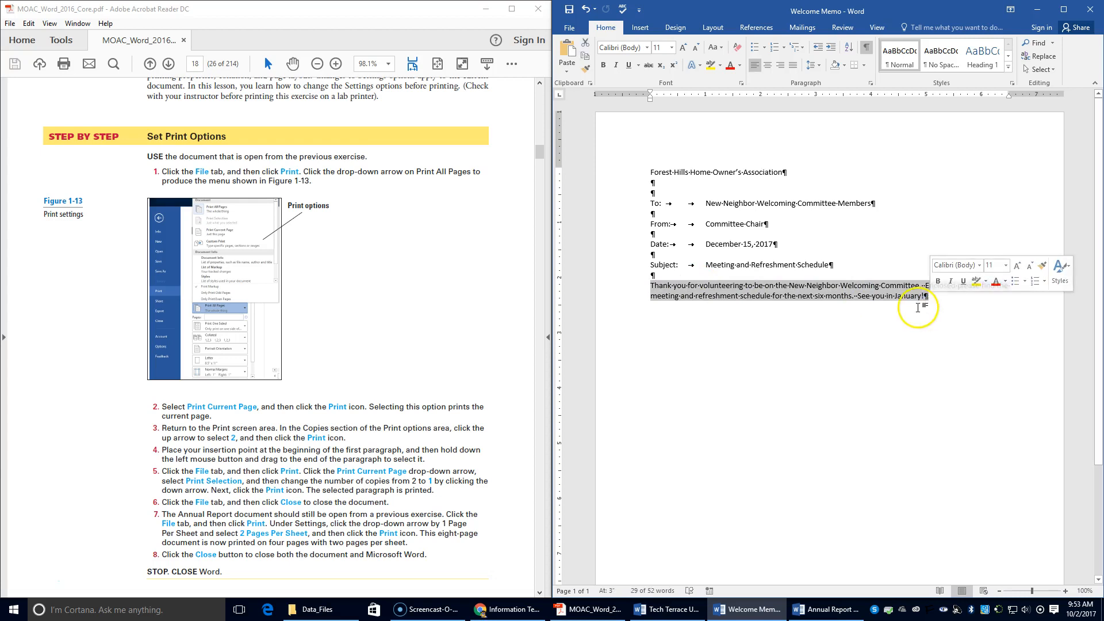
Switch the print range to Print Selection, then close the Welcome Memo.
{"action": "left_click", "coordinate": [568, 30]}
{"action": "left_click", "coordinate": [575, 164]}
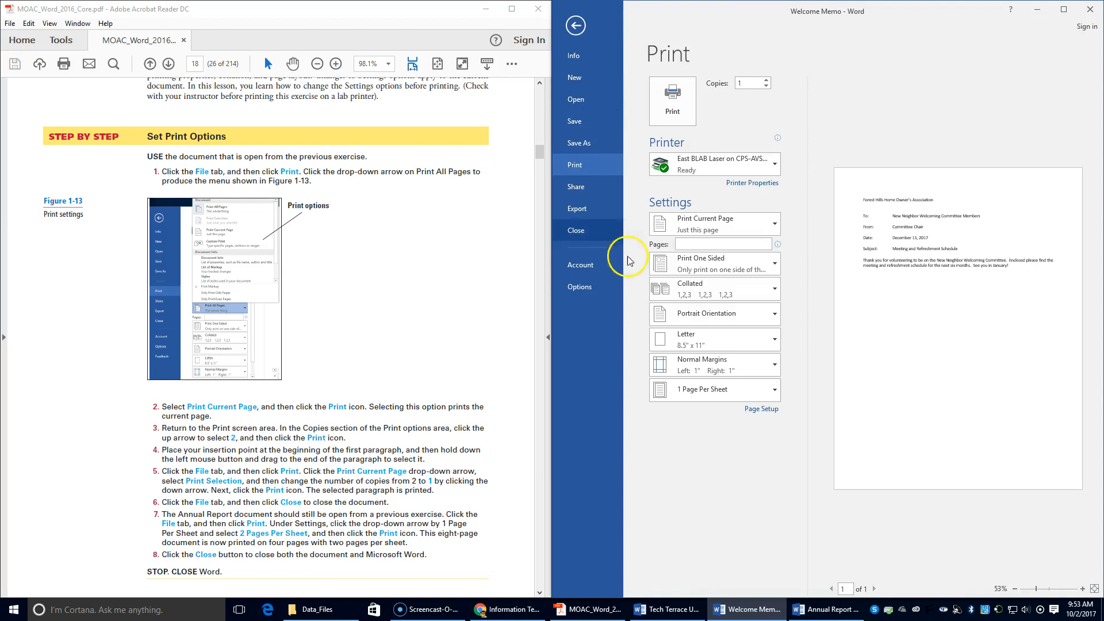
{"action": "left_click", "coordinate": [769, 224]}
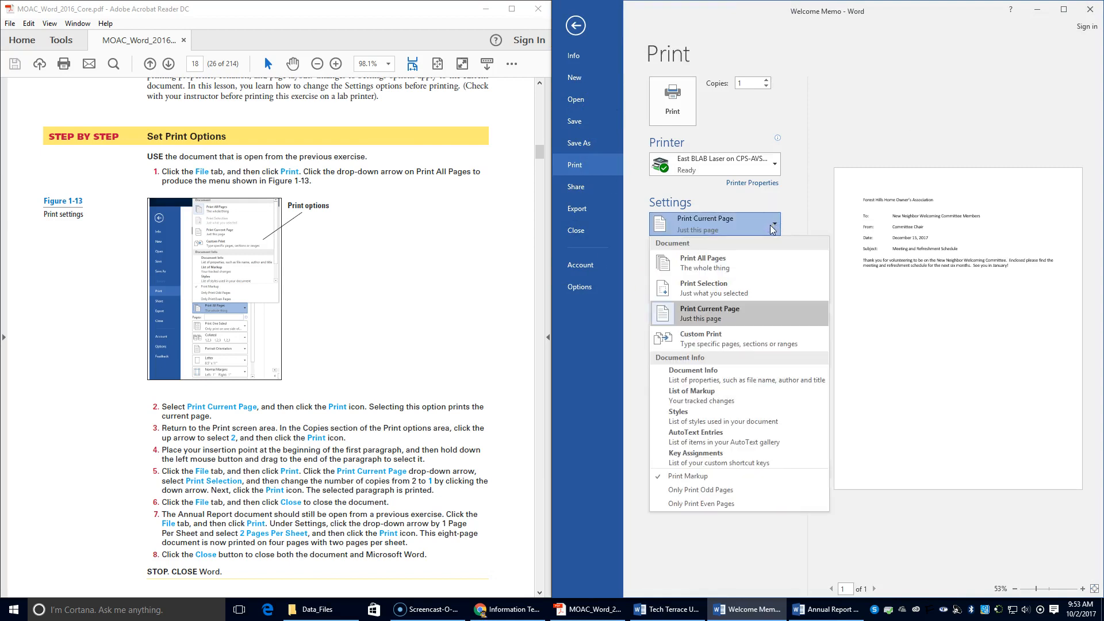
{"action": "left_click", "coordinate": [676, 293]}
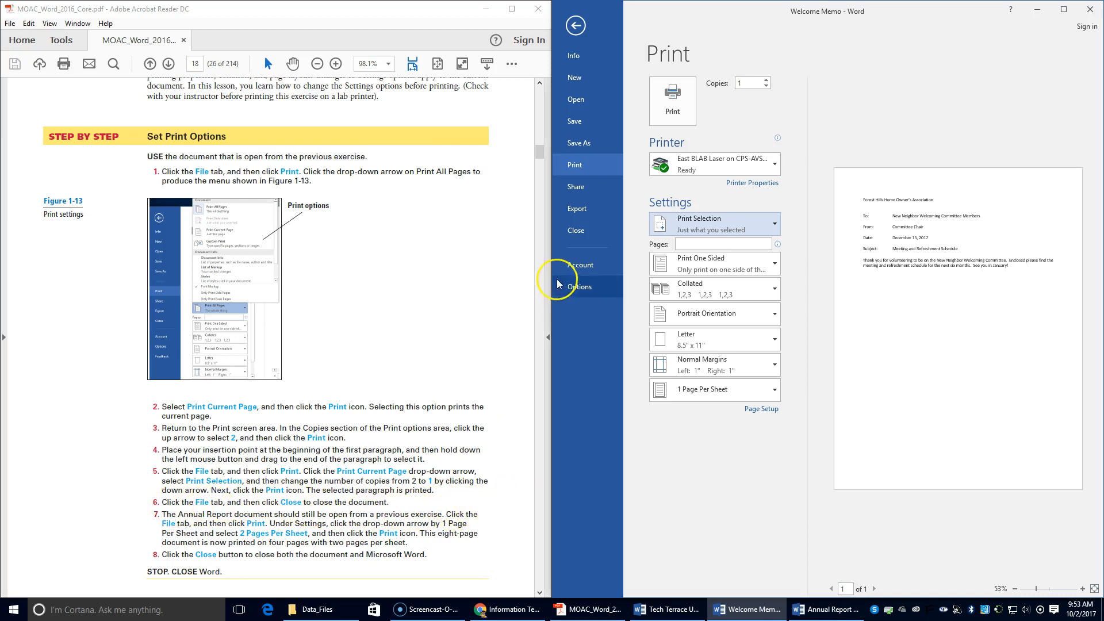
{"action": "left_click", "coordinate": [580, 231]}
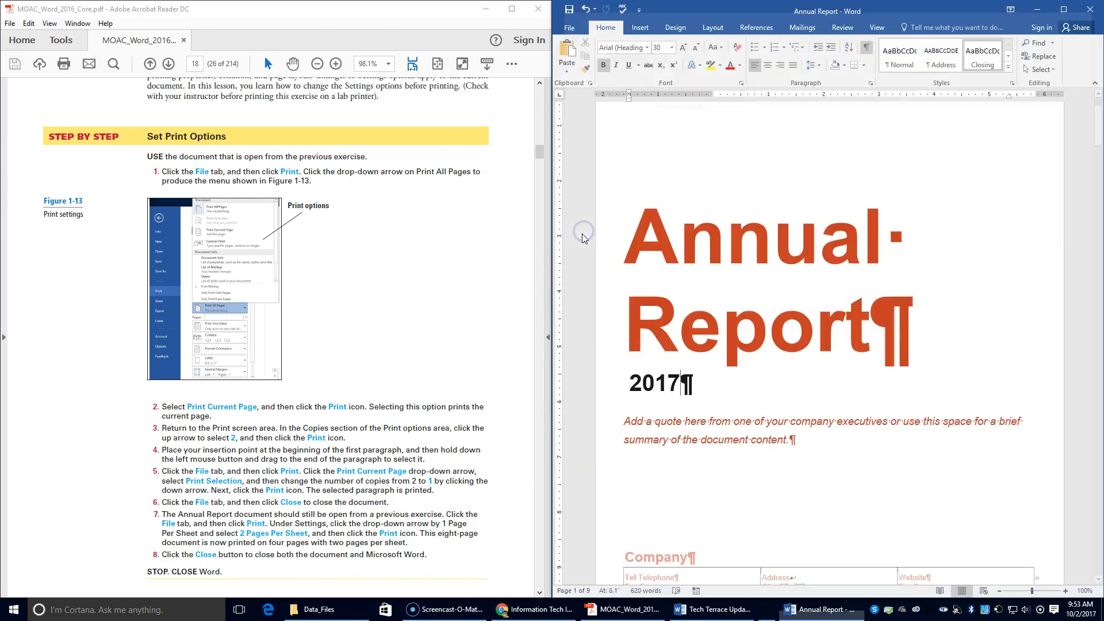
Close the Annual Report and Tech Terrace Update windows.
{"action": "left_click", "coordinate": [1091, 9]}
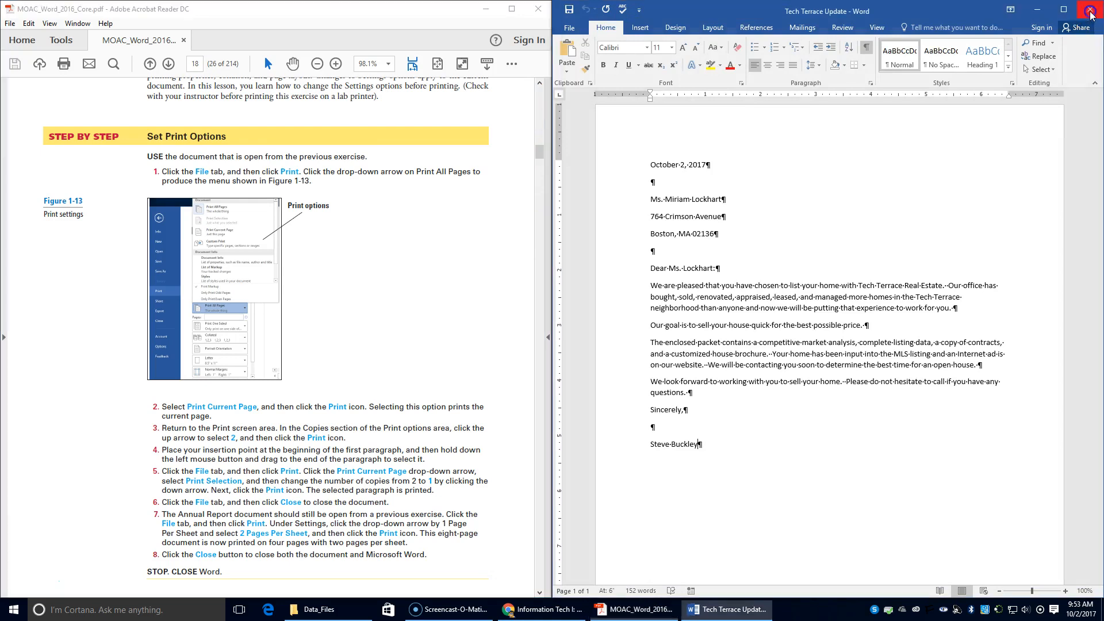
{"action": "left_click", "coordinate": [1091, 9]}
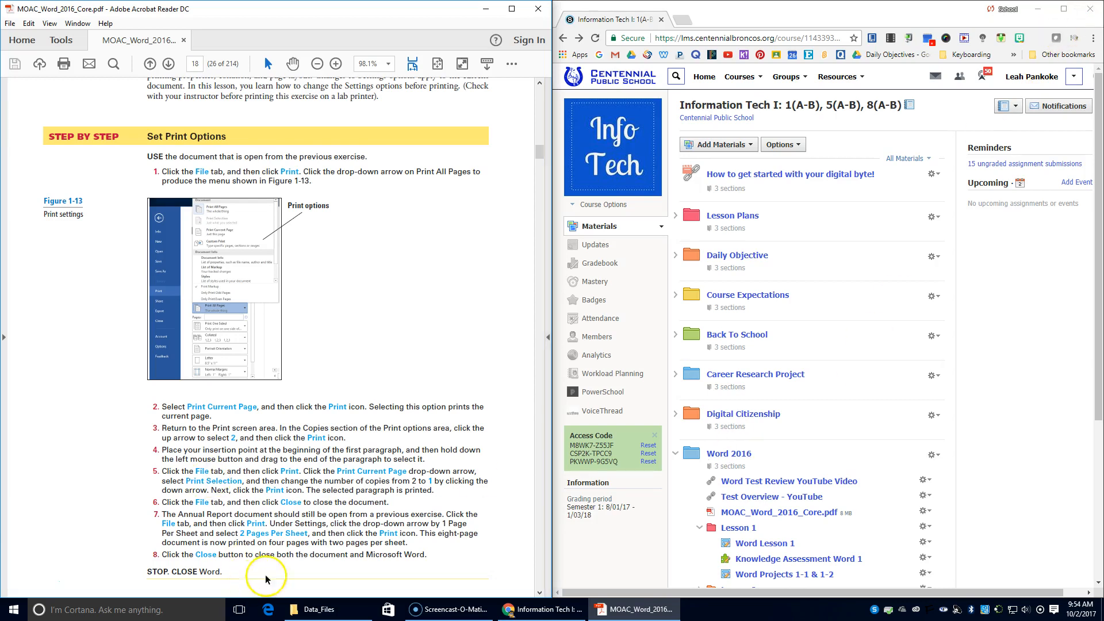
Highlight the step 7 and step 8 instructions and the Multiple Choice questions on the course page.
{"action": "left_click_drag", "start_coordinate": [340, 524], "coordinate": [368, 525]}
{"action": "mouse_move", "coordinate": [435, 528]}
{"action": "left_mouse_down"}
{"action": "mouse_move", "coordinate": [445, 544]}
{"action": "mouse_move", "coordinate": [280, 539]}
{"action": "mouse_move", "coordinate": [442, 537]}
{"action": "mouse_move", "coordinate": [284, 547]}
{"action": "mouse_move", "coordinate": [391, 527]}
{"action": "mouse_move", "coordinate": [426, 543]}
{"action": "left_mouse_up"}
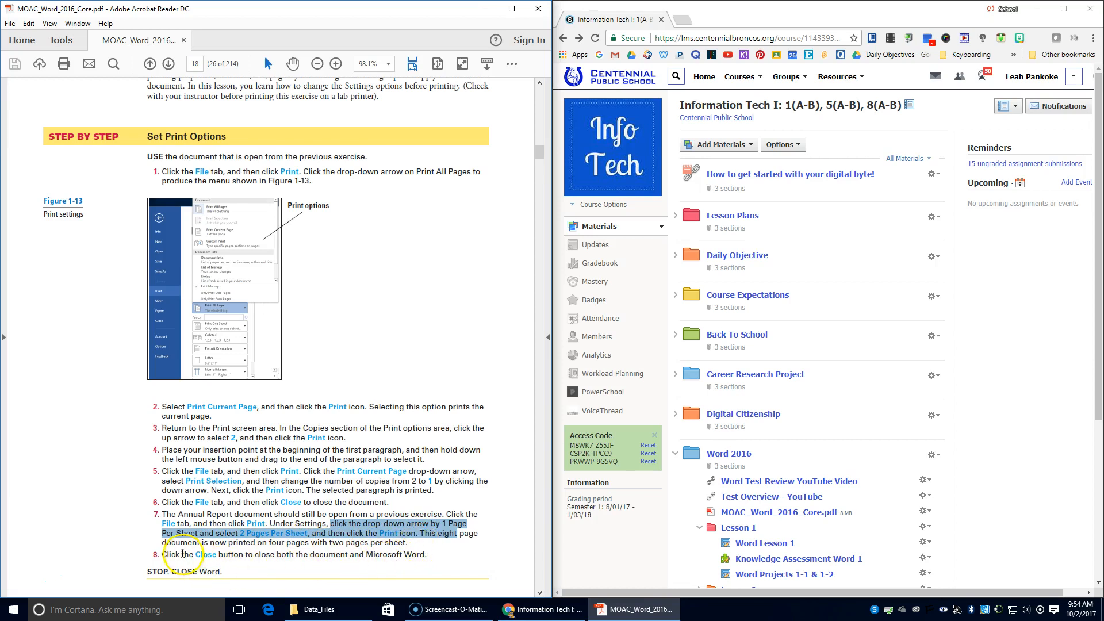
{"action": "left_click", "coordinate": [168, 552]}
{"action": "left_click_drag", "start_coordinate": [167, 552], "coordinate": [251, 547]}
{"action": "scroll", "coordinate": [246, 557], "scroll_direction": "down", "scroll_amount": 3}
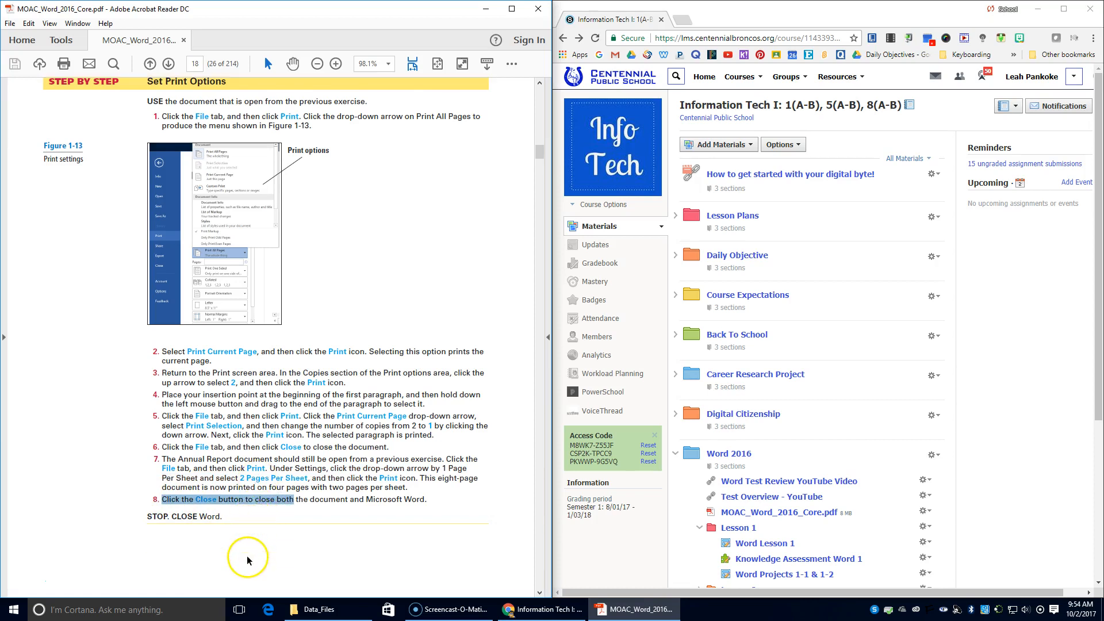
{"action": "scroll", "coordinate": [248, 557], "scroll_direction": "down", "scroll_amount": 4}
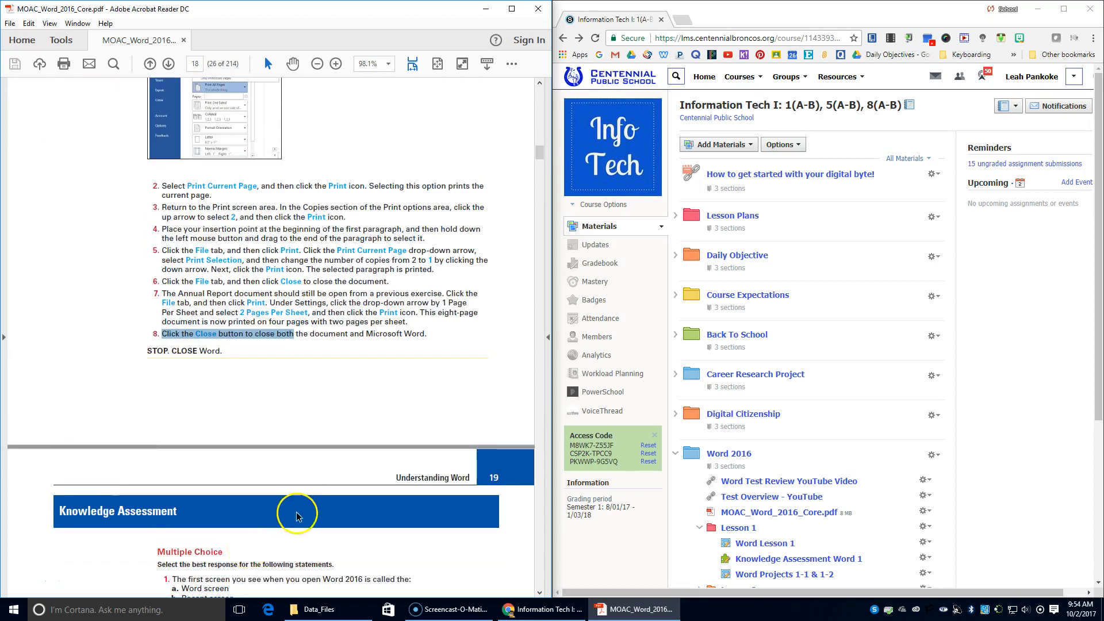
{"action": "scroll", "coordinate": [296, 516], "scroll_direction": "down", "scroll_amount": 1}
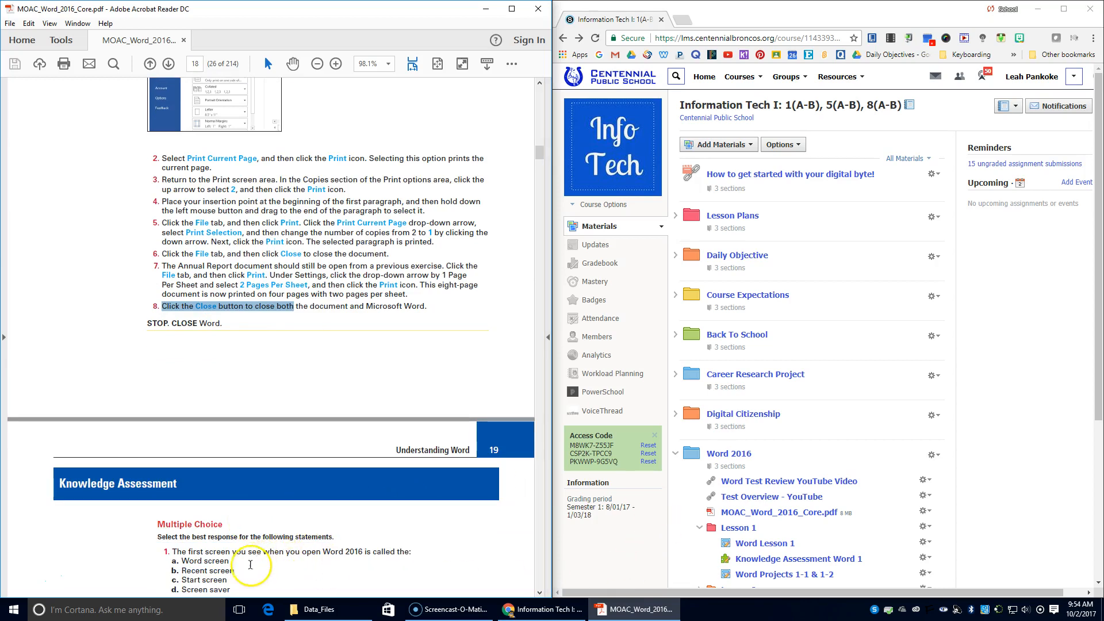
{"action": "left_click_drag", "start_coordinate": [154, 521], "coordinate": [344, 547]}
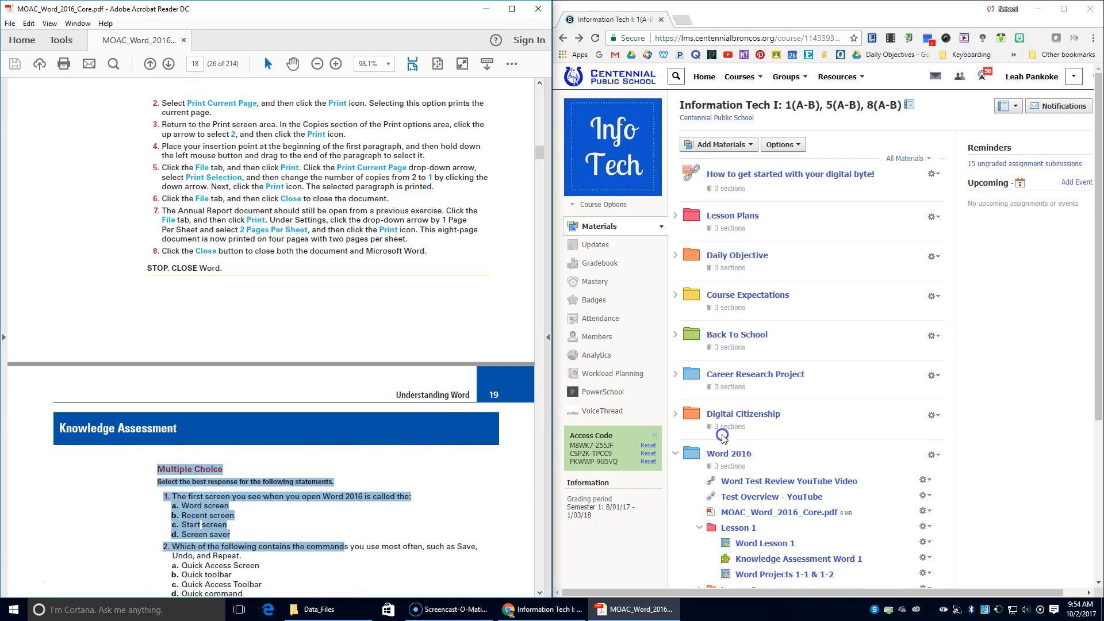
Open Word Lesson 1 and highlight its document list, Tech Terrace Letter through Welcome Memo.
{"action": "left_click", "coordinate": [748, 544]}
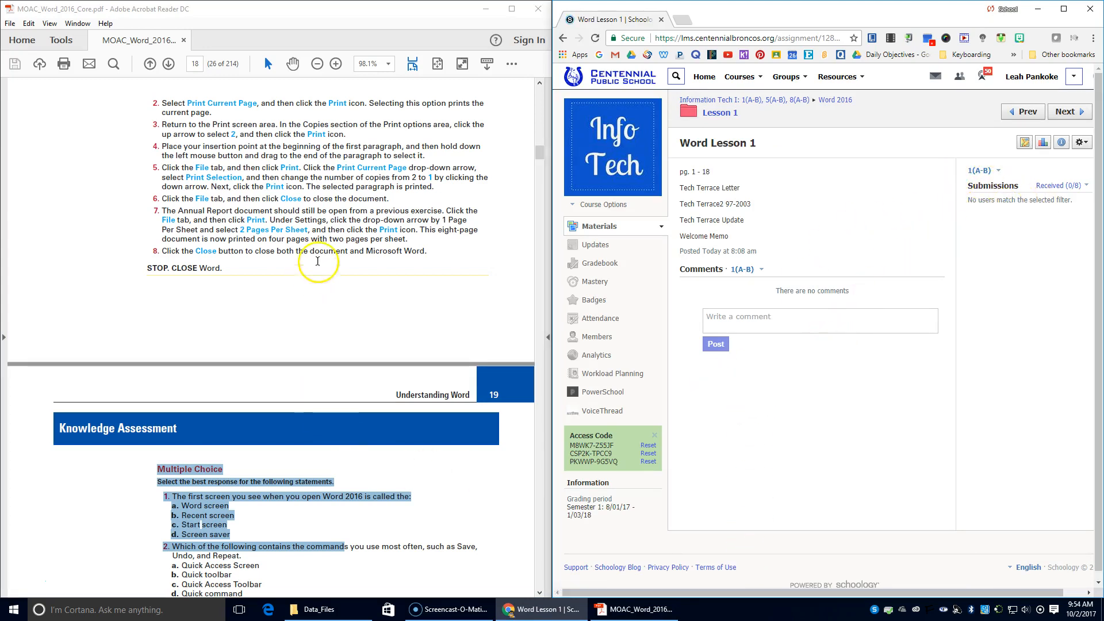
{"action": "left_click_drag", "start_coordinate": [698, 236], "coordinate": [727, 232]}
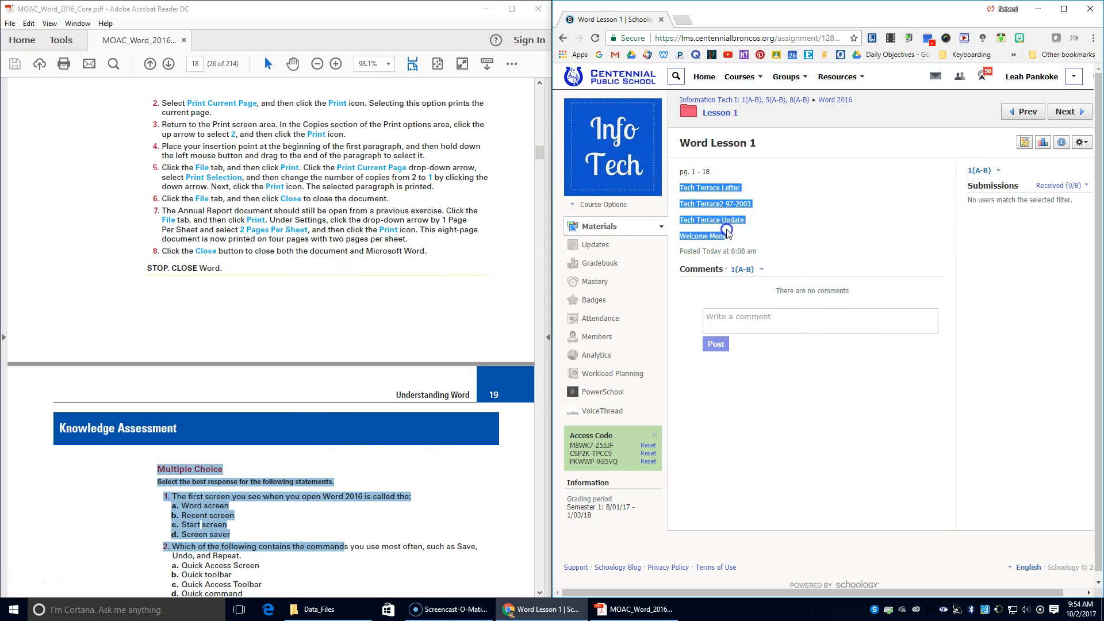
{"action": "left_click", "coordinate": [683, 192]}
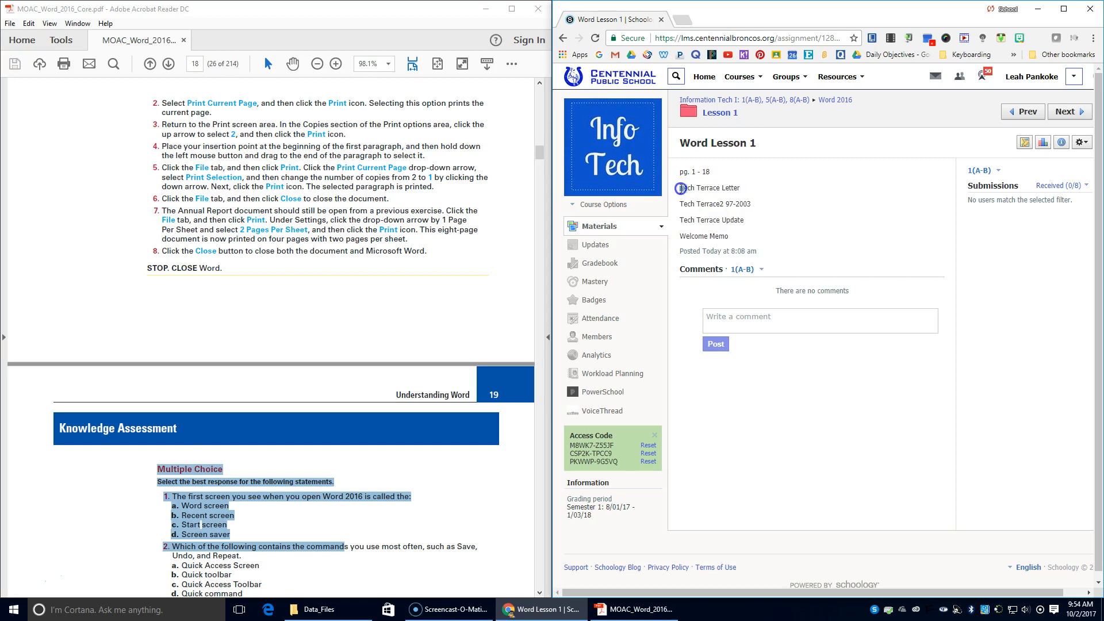
{"action": "left_click_drag", "start_coordinate": [681, 188], "coordinate": [731, 229]}
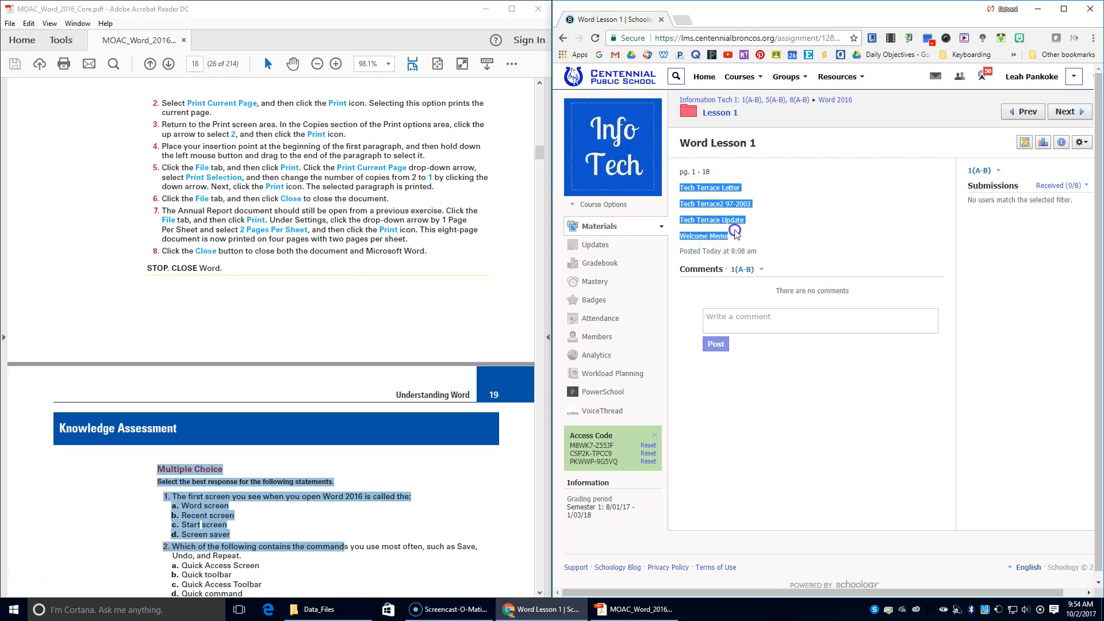